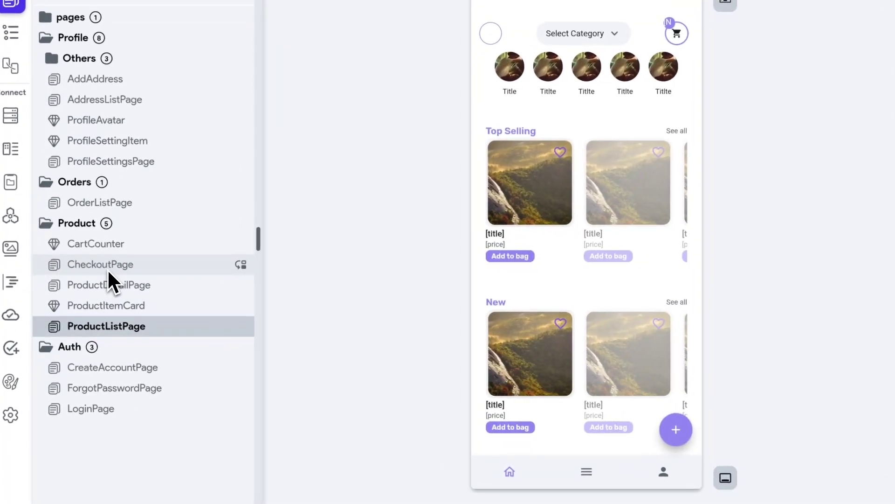
- Review the CheckoutPage and its Checkout container's actions, and open the OrderListPage
click(94, 292)
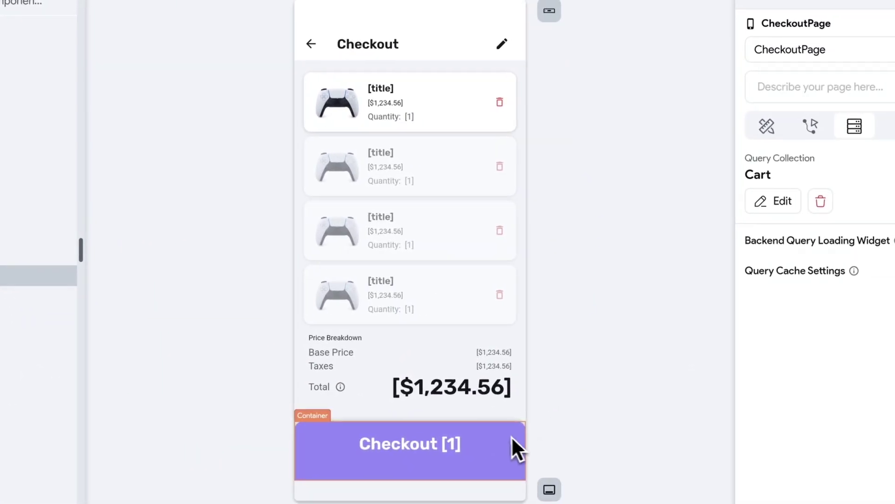
click(683, 424)
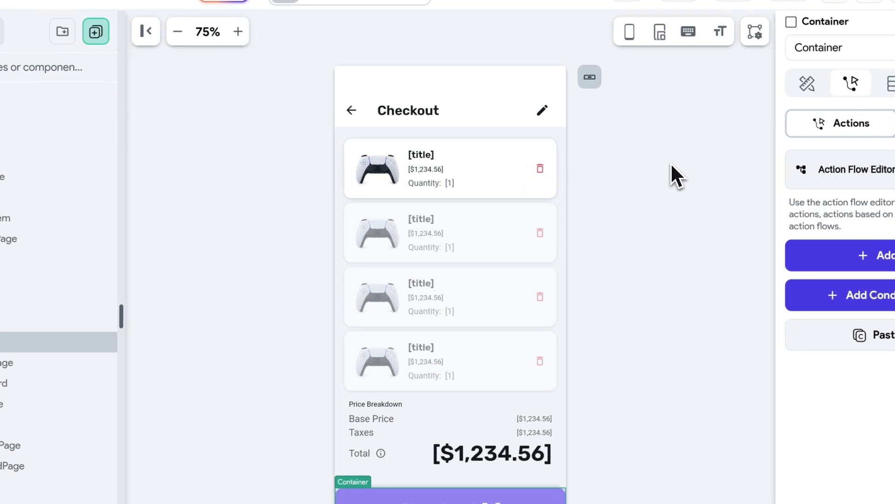
click(217, 286)
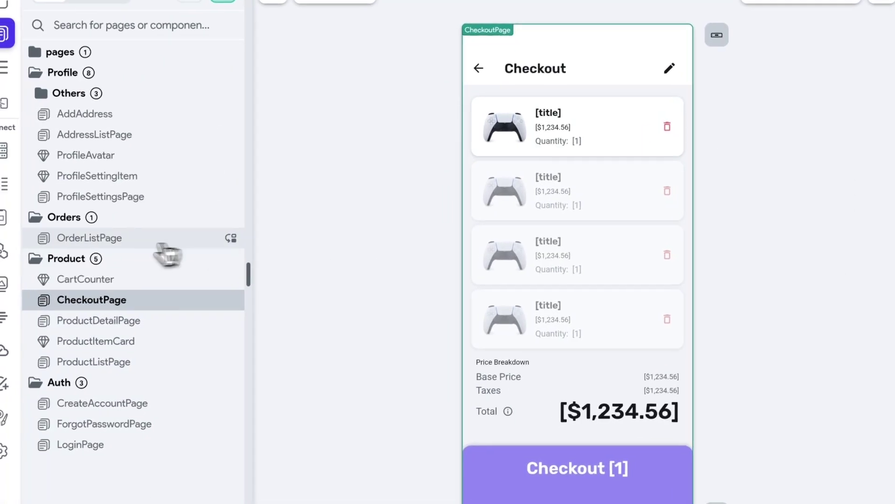
click(102, 241)
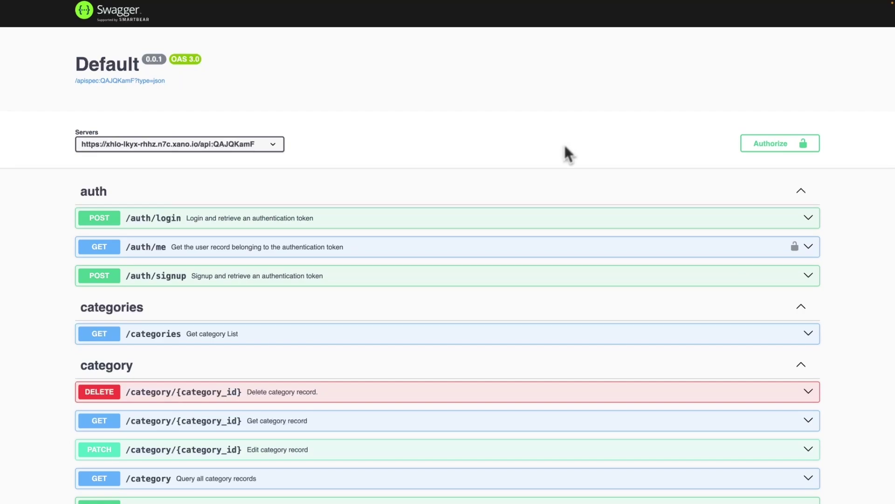
- Switch to the Swagger documentation and examine the server URL and the auth, category and orders endpoint groups
scroll(45, 117, up, 1)
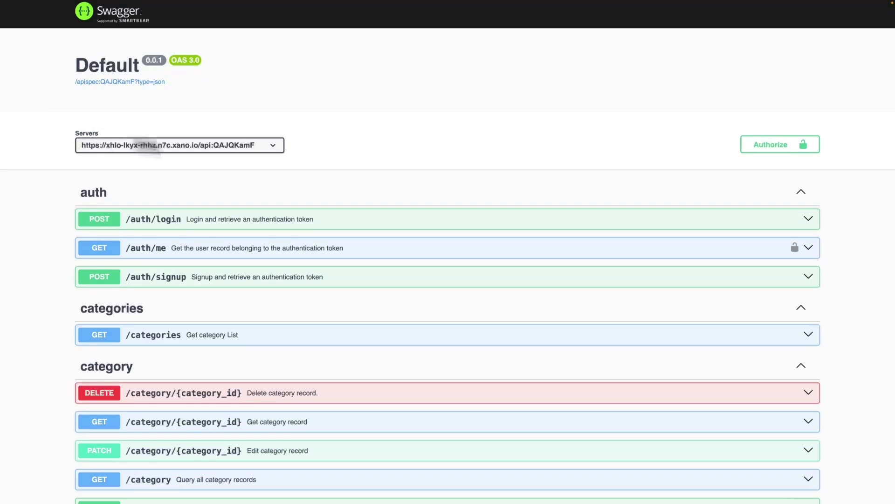
scroll(117, 233, down, 2)
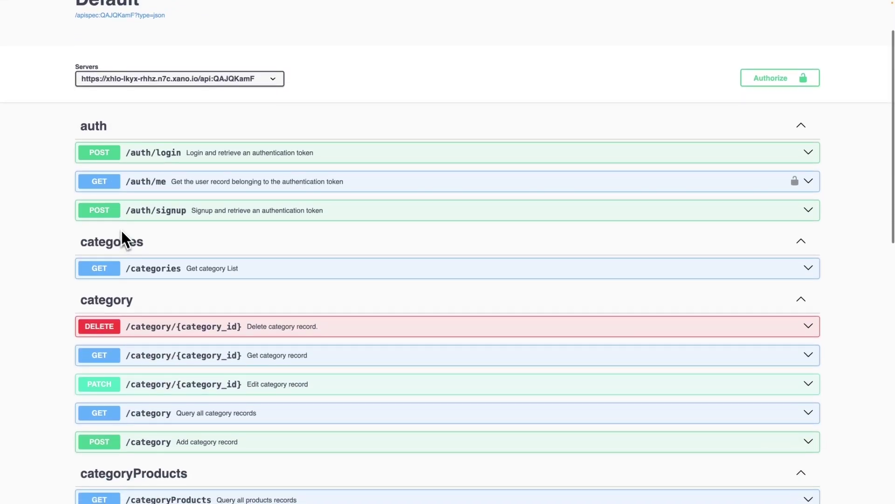
scroll(252, 93, up, 1)
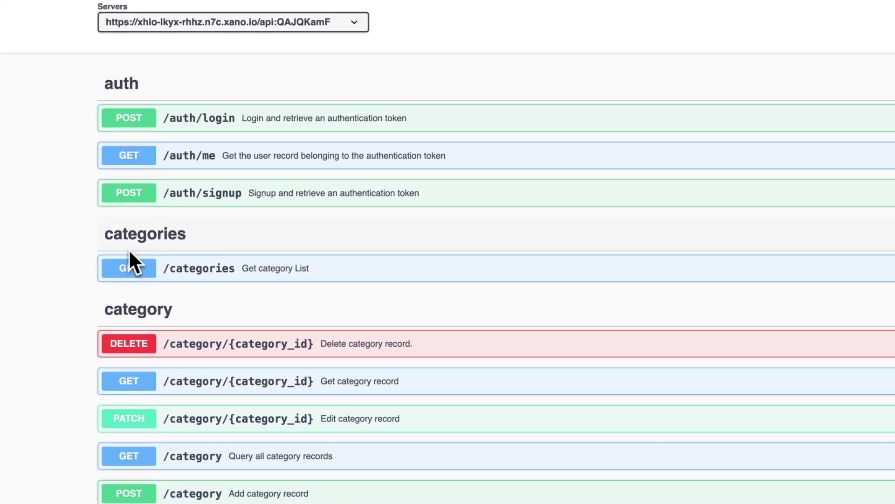
scroll(48, 264, down, 2)
scroll(33, 252, up, 2)
scroll(33, 252, down, 2)
scroll(36, 254, down, 2)
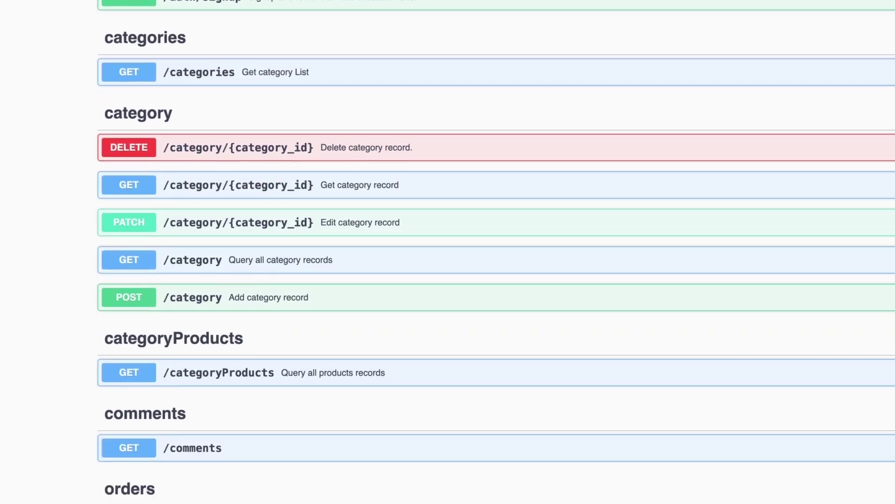
scroll(35, 252, up, 1)
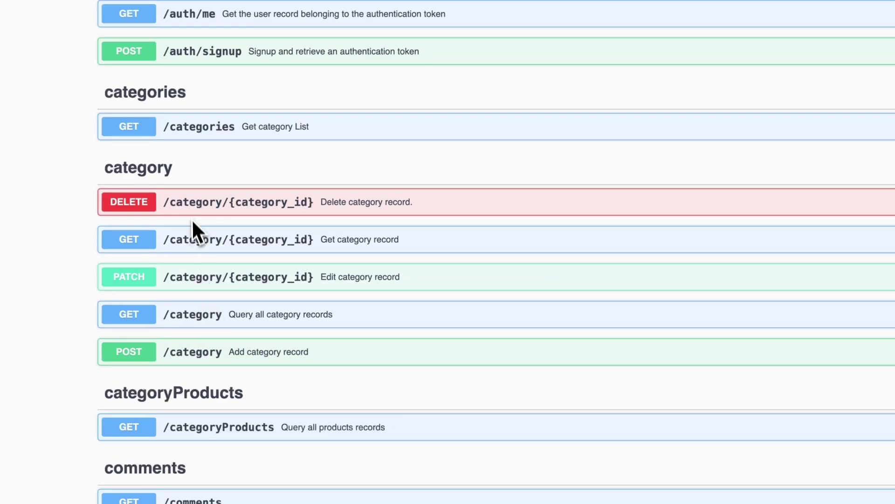
scroll(47, 322, down, 8)
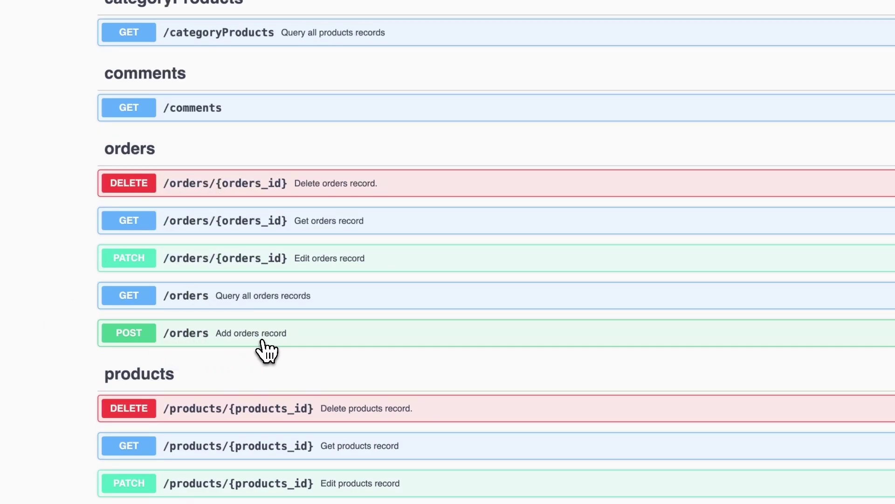
- Expand the POST /orders endpoint, check its request body, and collapse it again
click(203, 339)
scroll(229, 352, down, 5)
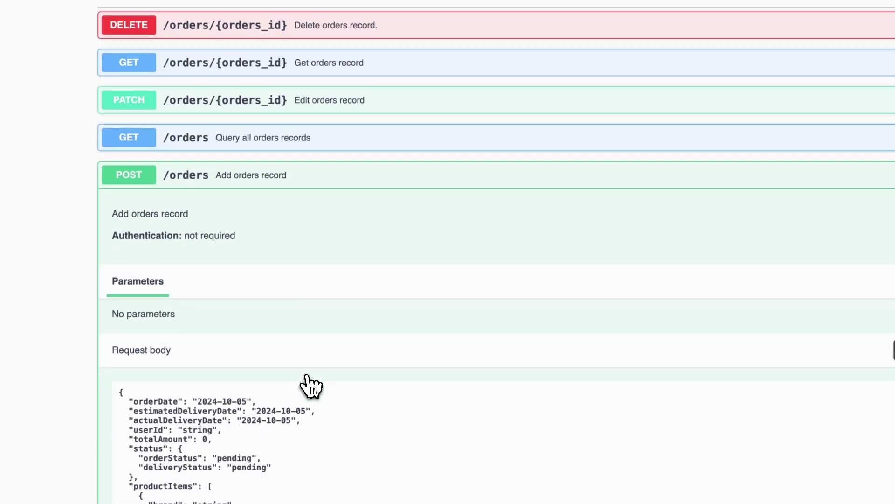
scroll(273, 380, up, 1)
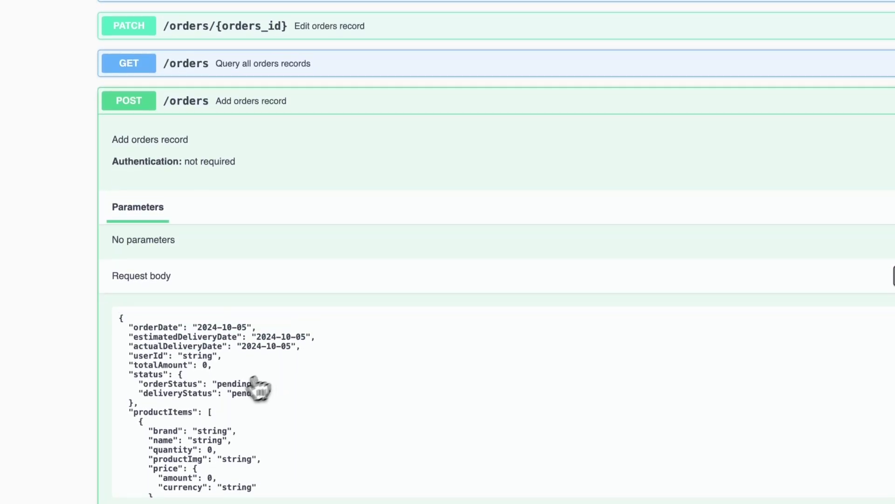
scroll(237, 216, up, 2)
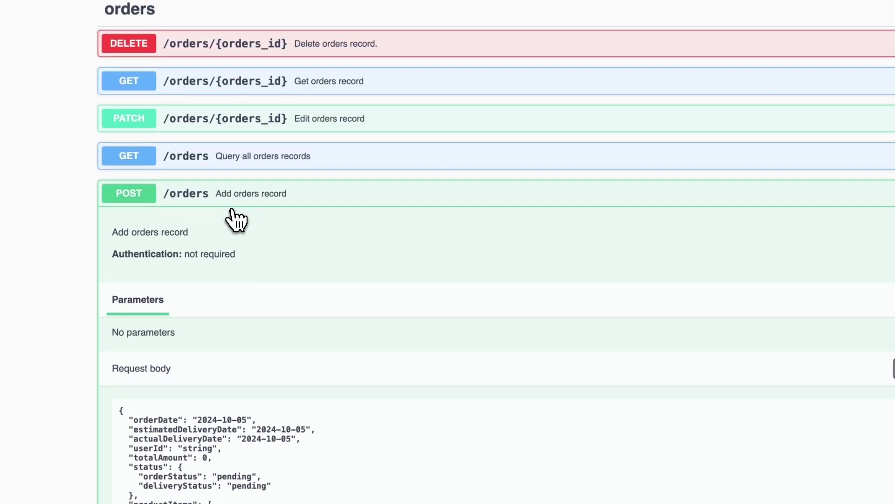
click(241, 203)
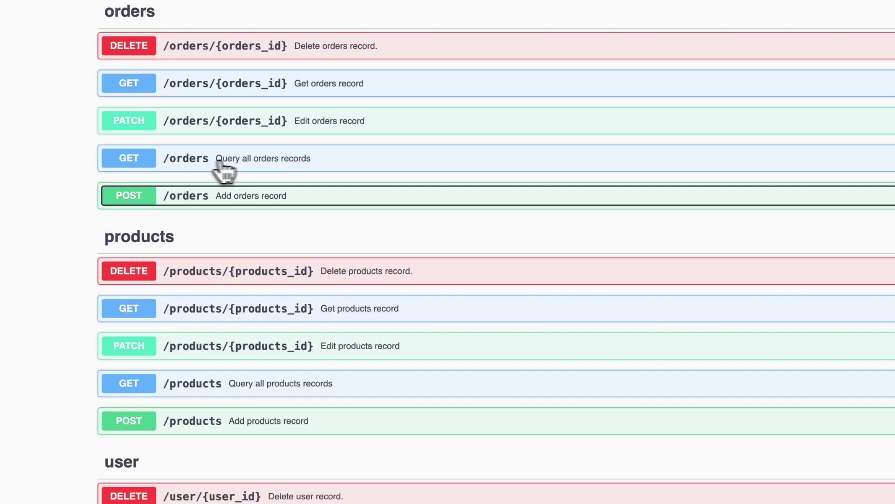
- Inspect the required parameter and example response of the GET /orders/{orders_id} endpoint, and collapse it
scroll(208, 129, up, 1)
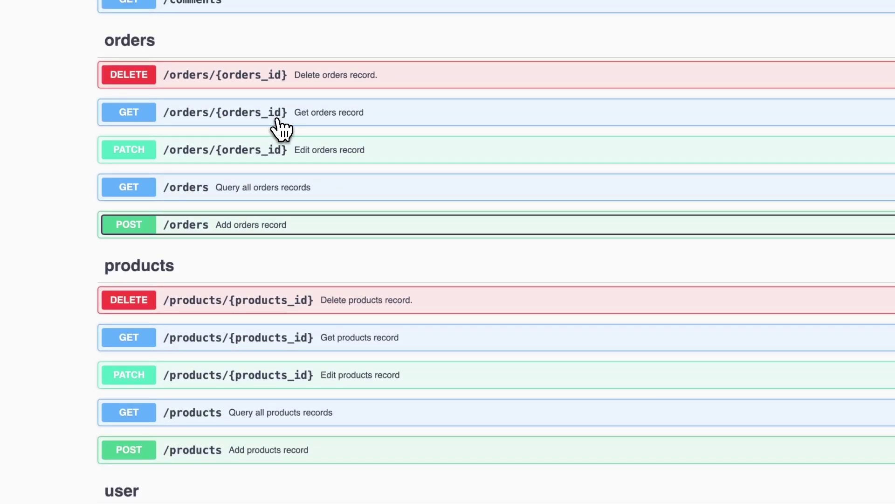
click(299, 117)
scroll(345, 314, down, 5)
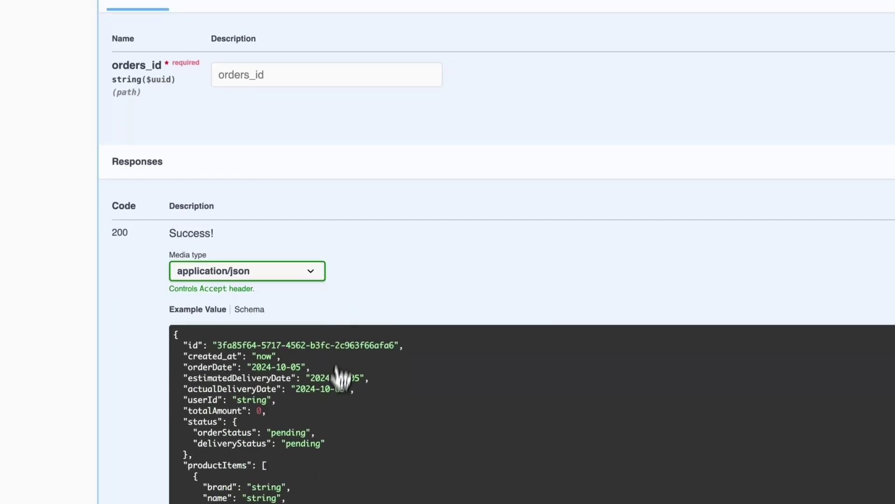
scroll(334, 405, up, 4)
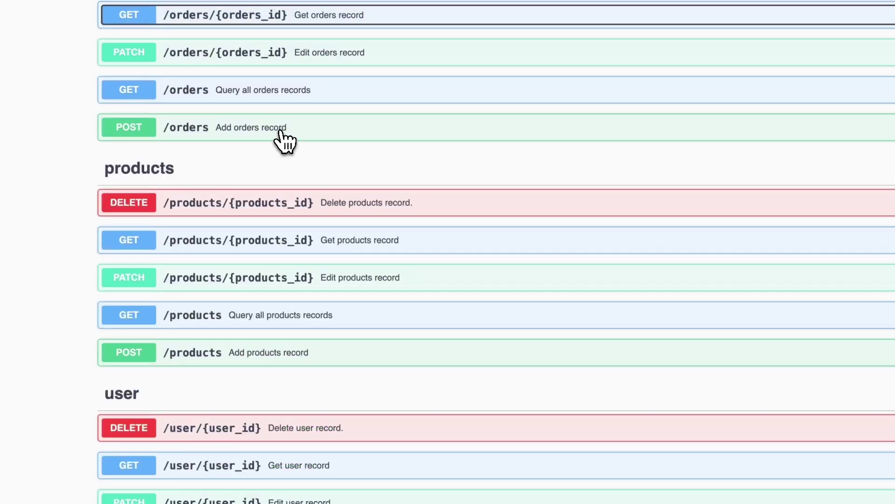
- Reopen the POST /orders endpoint and read through the fields of its JSON request body
click(282, 130)
scroll(269, 186, down, 2)
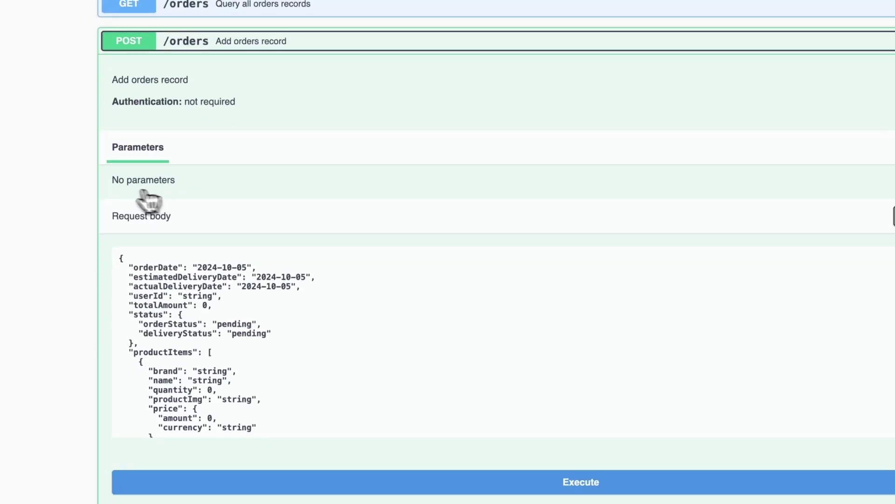
scroll(140, 198, down, 2)
scroll(223, 201, down, 1)
scroll(235, 207, up, 2)
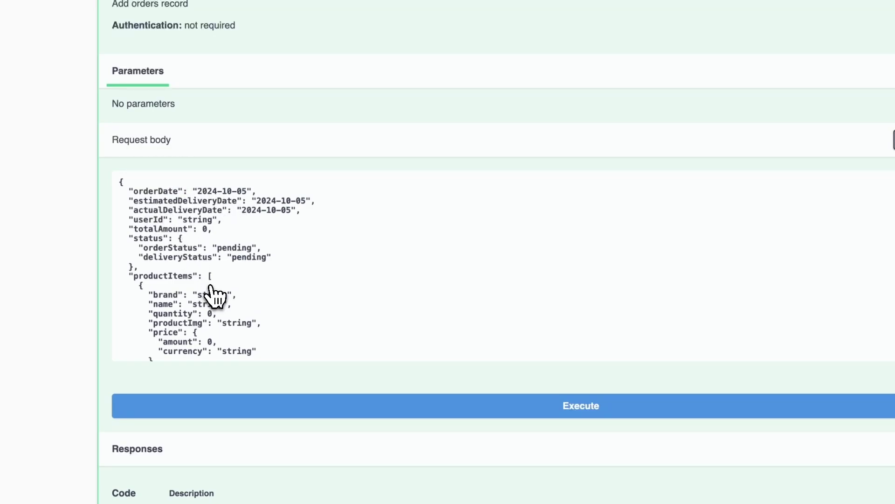
scroll(216, 297, down, 2)
- Examine the example 200 response of POST /orders, from the order id down to the product items
scroll(194, 314, down, 5)
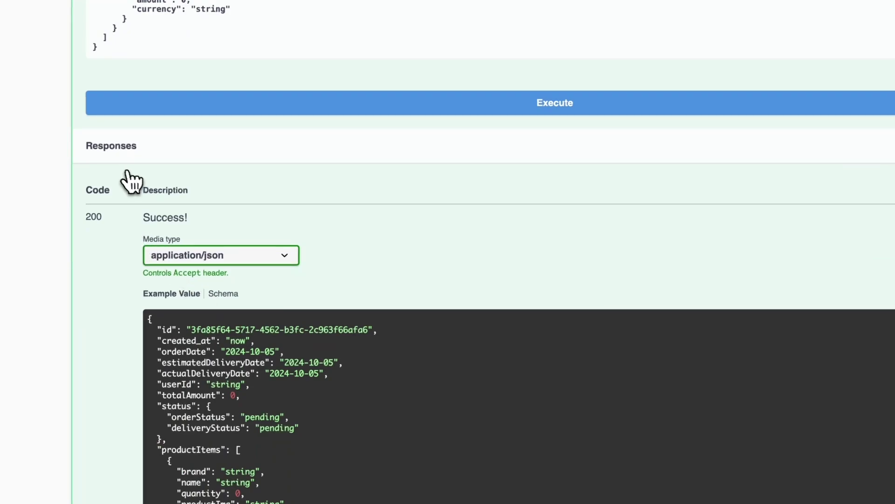
scroll(125, 306, down, 2)
scroll(256, 294, down, 1)
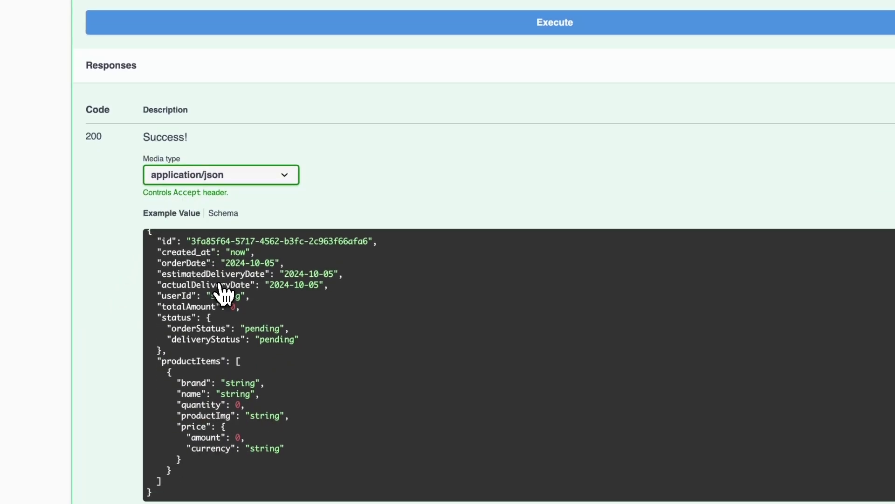
scroll(230, 292, up, 1)
drag(158, 259, 208, 370)
click(356, 381)
scroll(397, 376, down, 1)
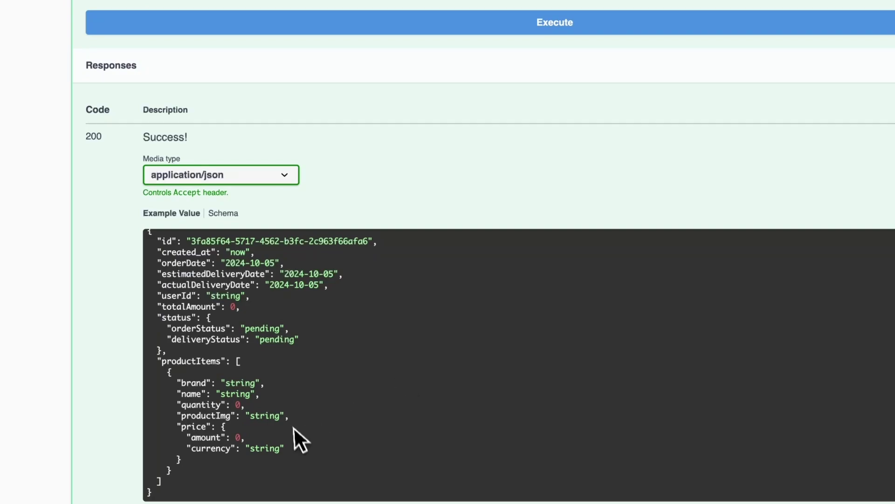
- Compare the response with the POST /orders request body, collapse the endpoint, and look over the server URL and endpoint list
scroll(298, 420, up, 1)
scroll(234, 363, up, 3)
scroll(161, 338, up, 6)
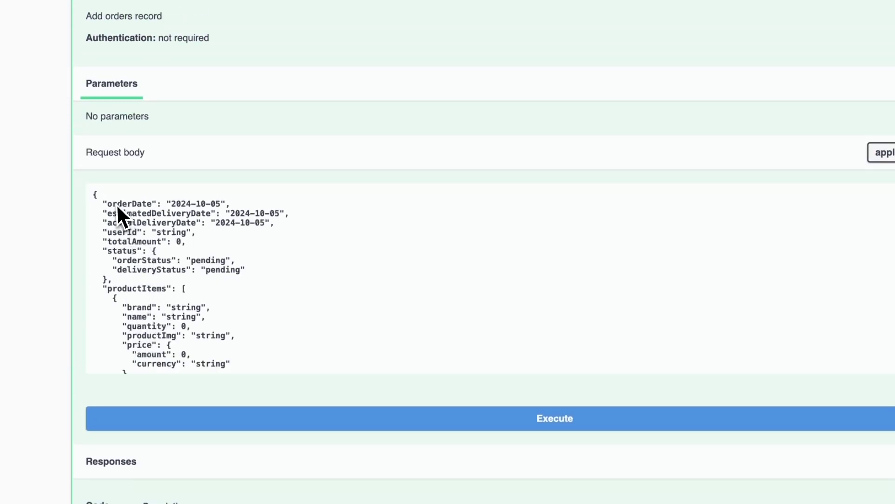
scroll(213, 289, down, 2)
scroll(208, 294, up, 2)
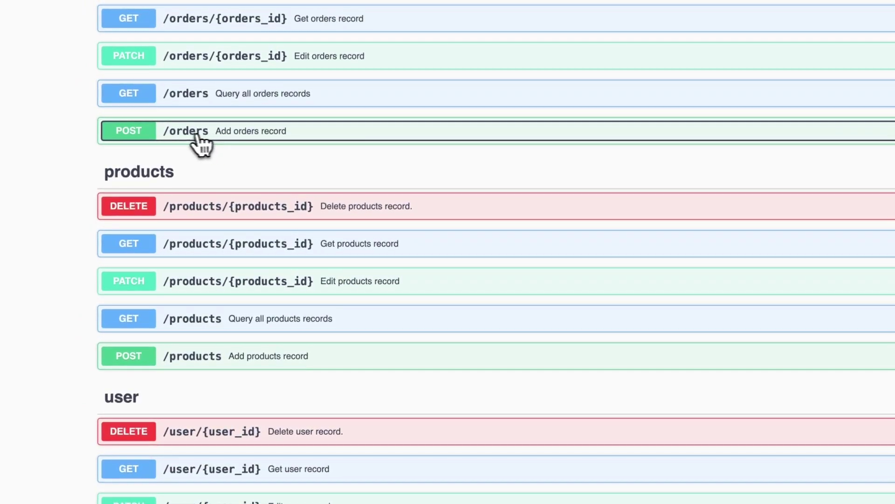
scroll(196, 154, up, 10)
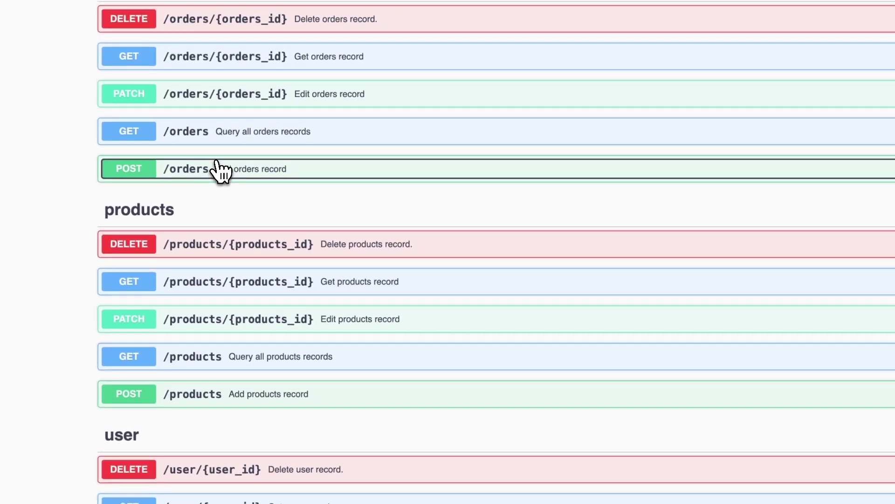
scroll(242, 173, up, 5)
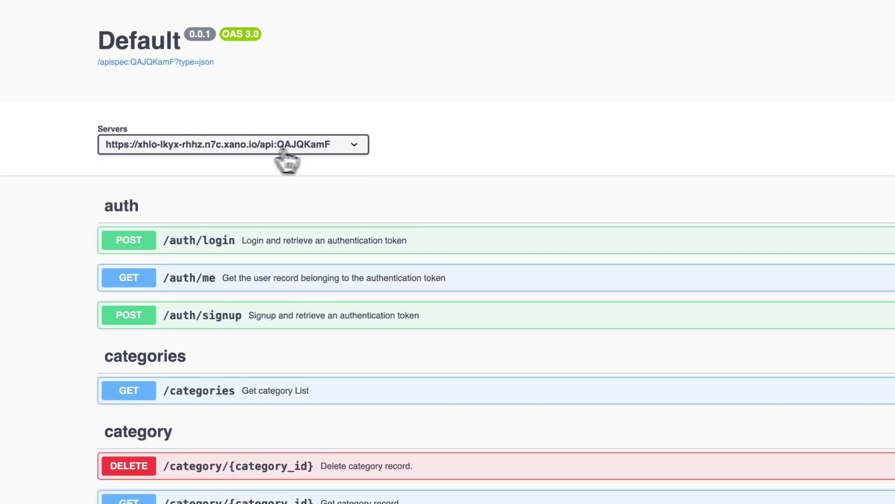
scroll(110, 190, down, 15)
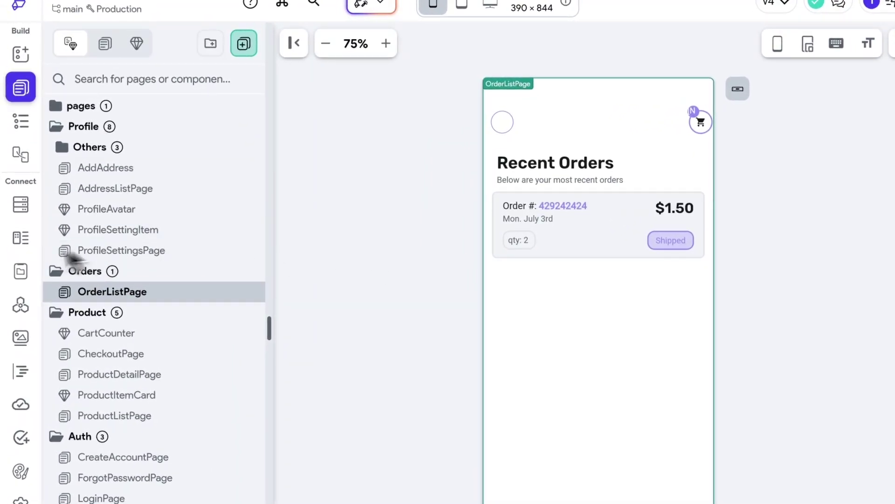
- Switch to FlutterFlow, open the project's API calls, and view the Swagger import option without uploading a file
click(24, 309)
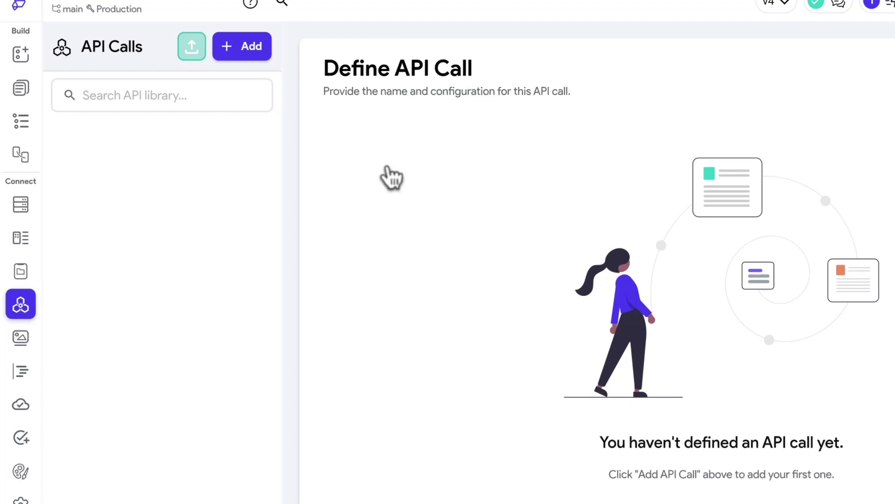
click(136, 58)
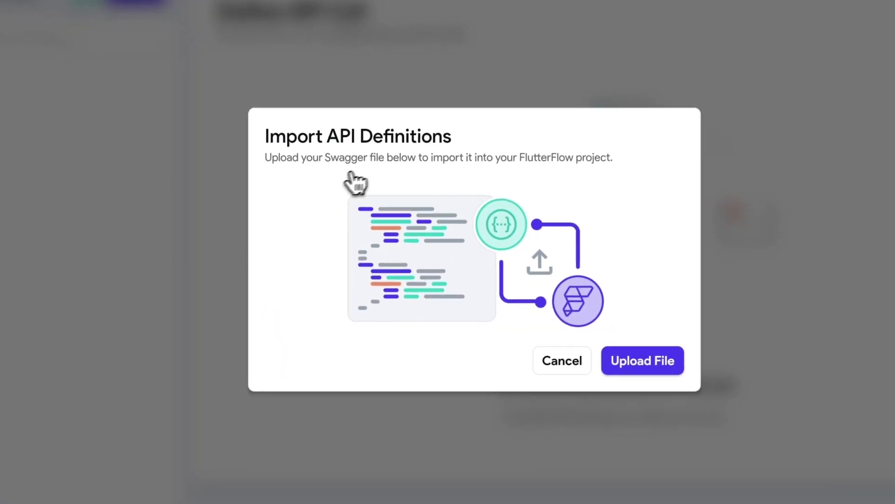
click(565, 371)
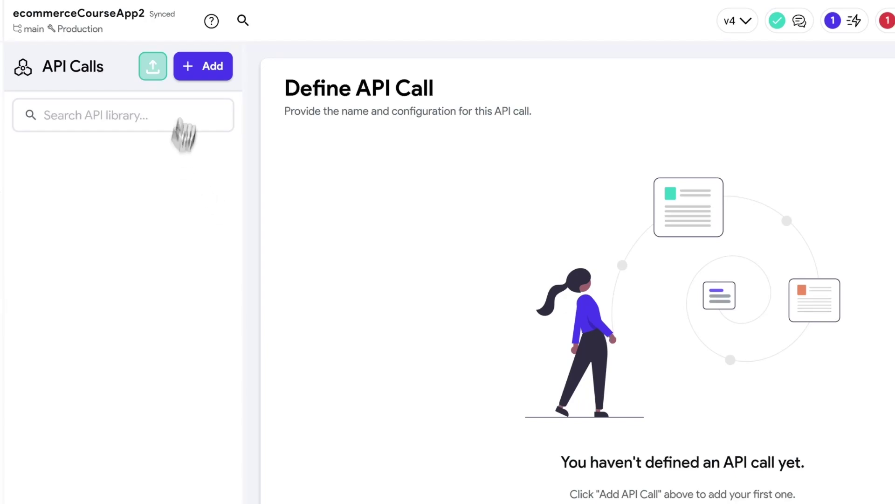
click(213, 75)
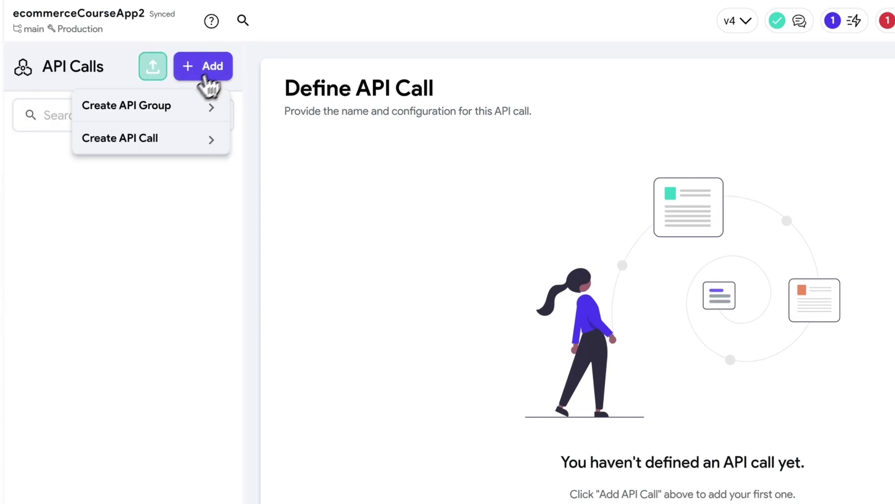
click(136, 116)
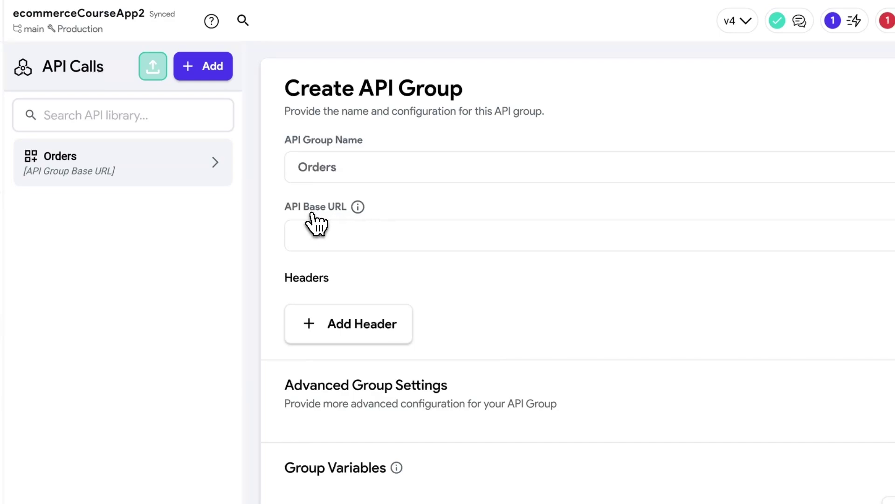
text(https://xhlo-lkyx-rhhz.n7c.xano.io/api:QAJQKamF)
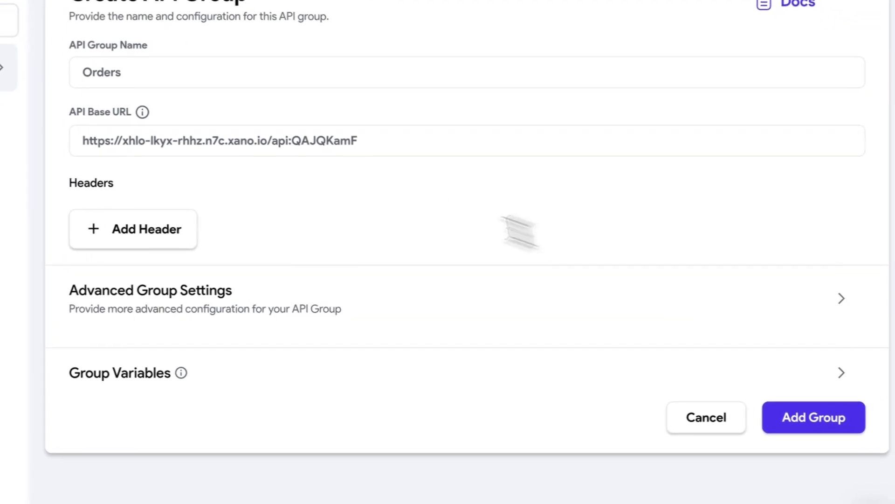
click(835, 416)
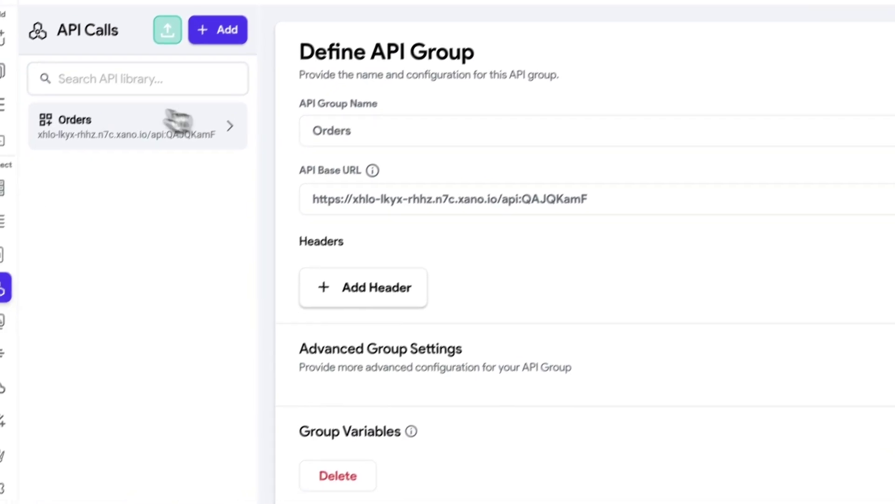
click(231, 127)
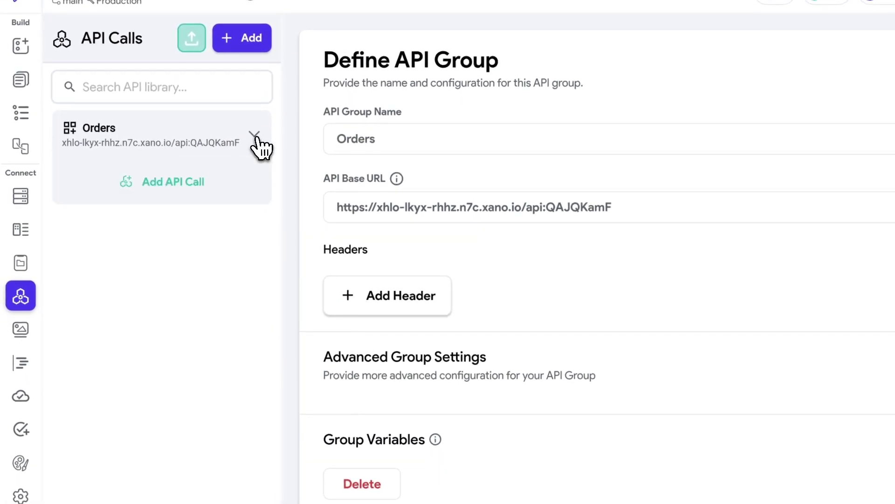
- Add an API call to the Orders group named Create Order, with method POST and endpoint /orders
click(167, 188)
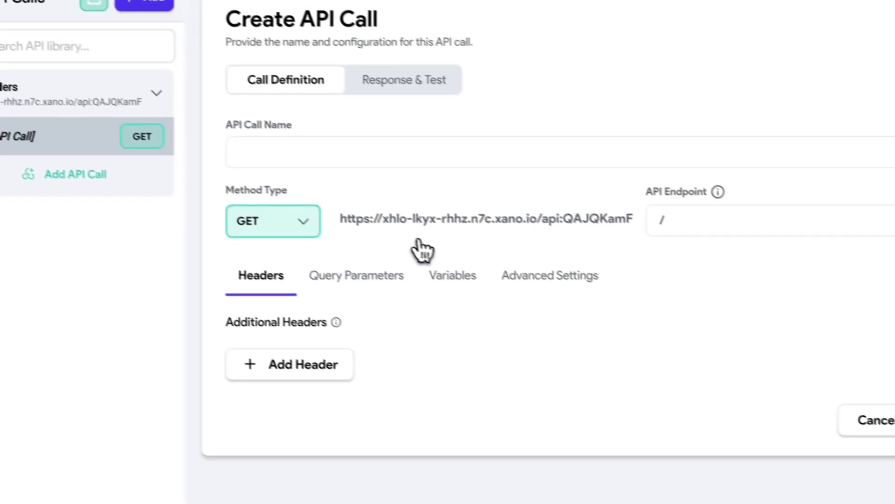
click(330, 148)
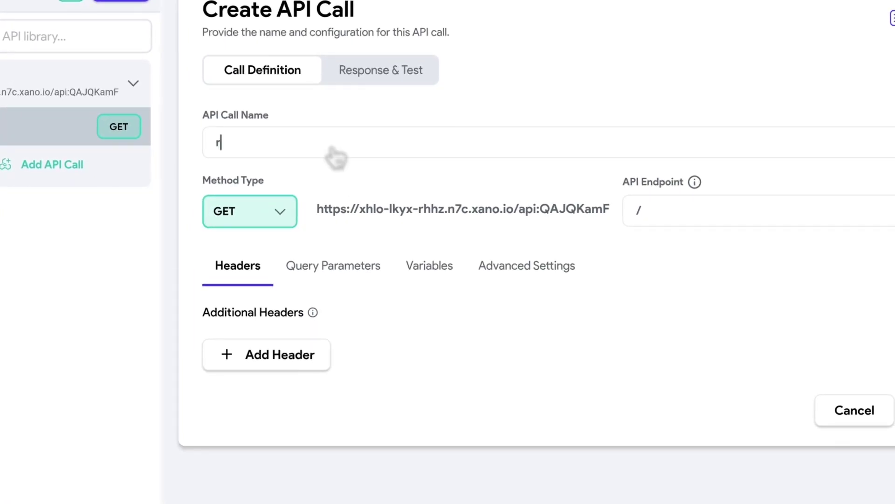
text(Create Order)
click(290, 211)
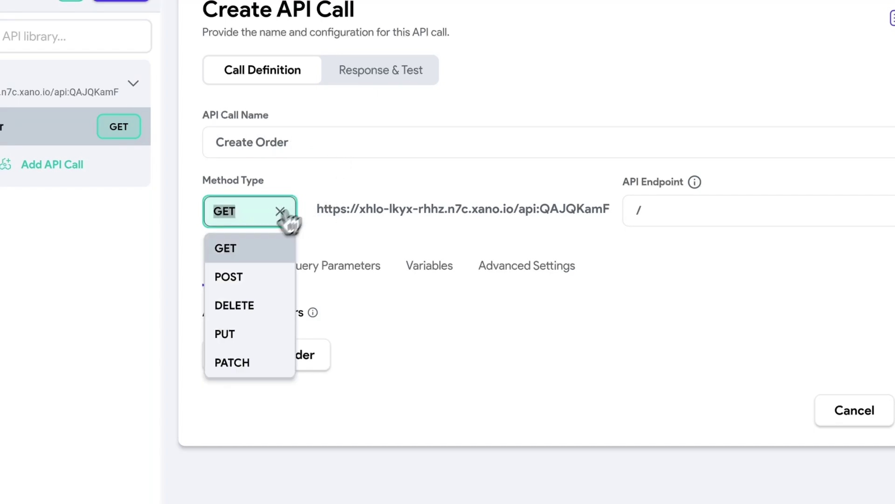
click(233, 280)
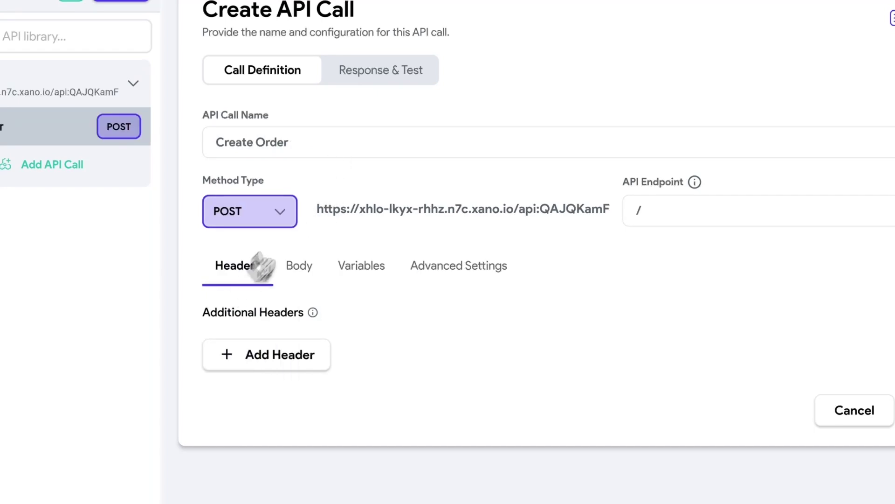
click(672, 216)
text(/orders)
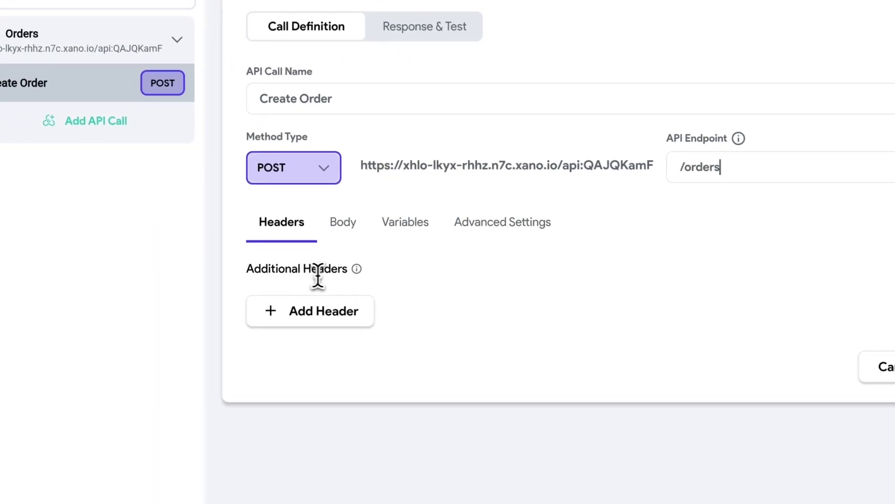
- Set the body type of the Create Order call to JSON
click(344, 233)
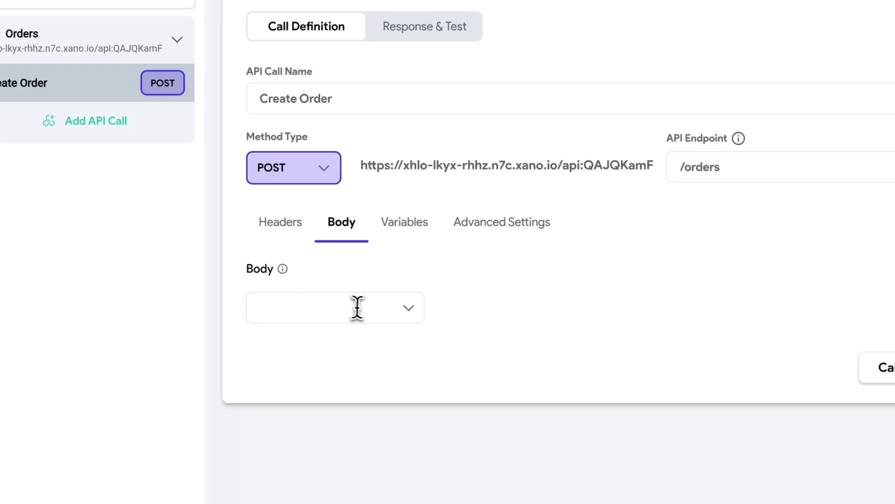
click(378, 309)
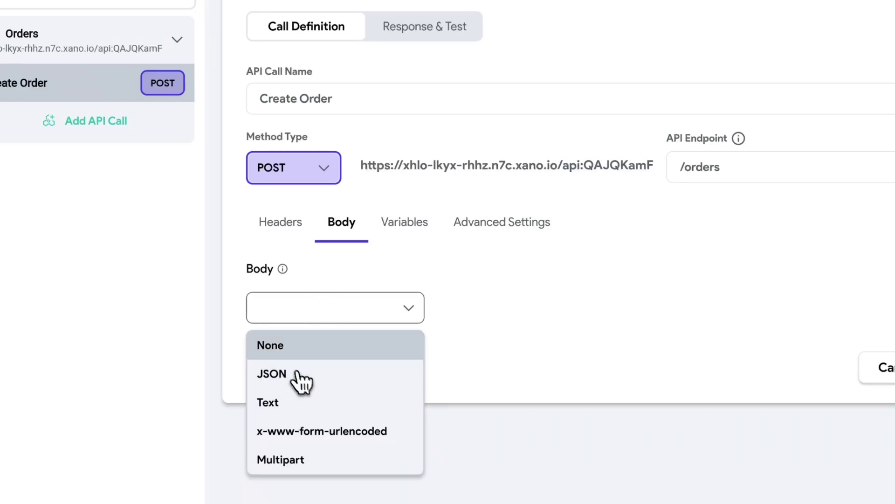
click(280, 347)
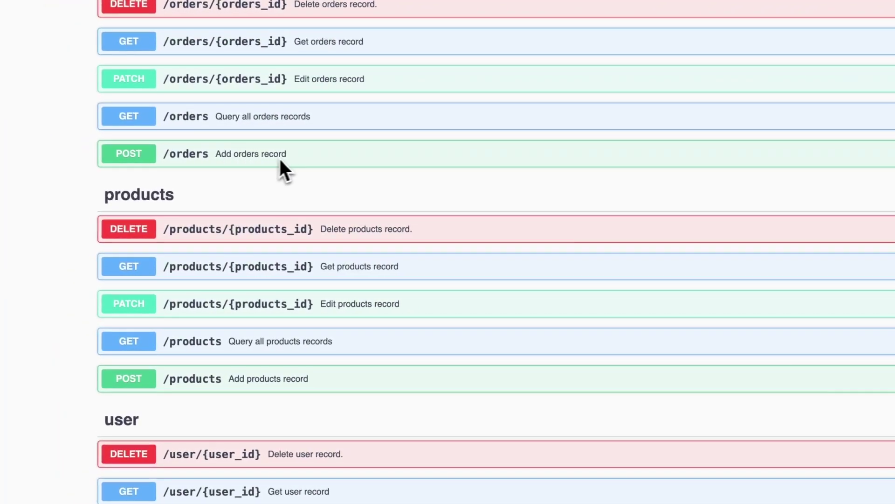
- Switch to the Xano API documentation, expand the POST /orders endpoint, and look over its example request body
click(280, 158)
scroll(242, 224, down, 3)
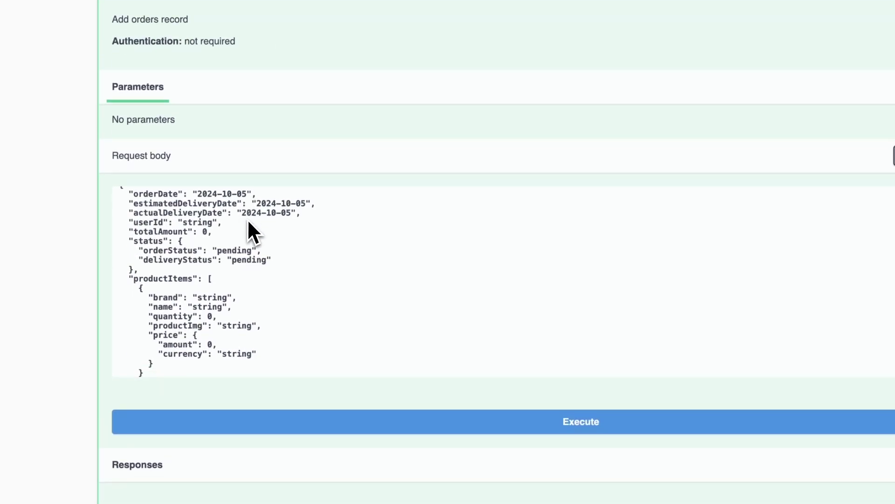
scroll(250, 226, down, 1)
scroll(249, 231, up, 2)
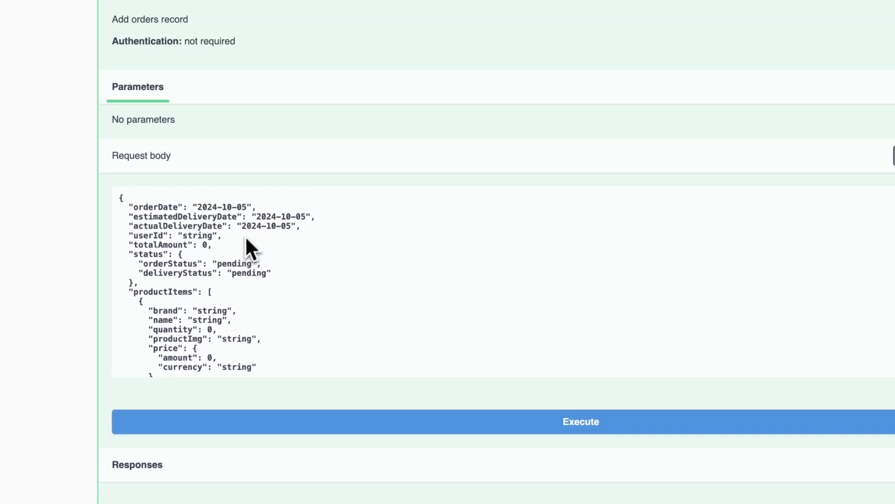
scroll(173, 221, down, 3)
scroll(180, 219, up, 3)
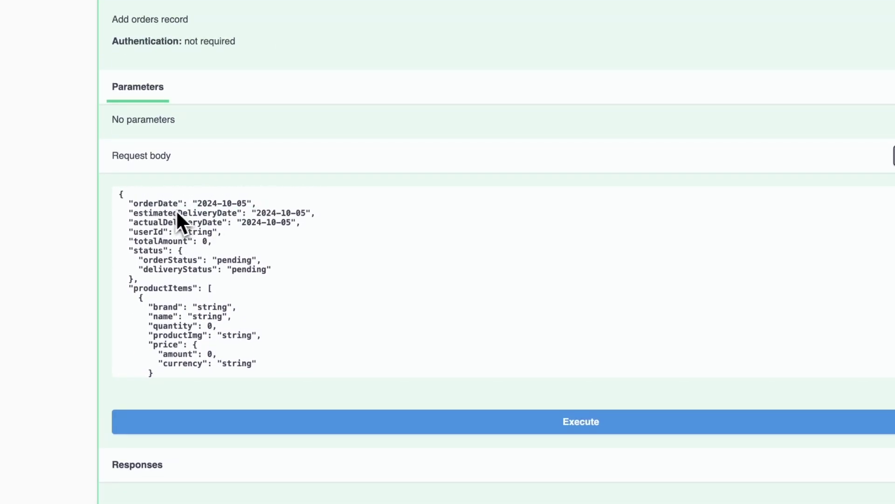
scroll(164, 212, down, 3)
scroll(158, 318, up, 3)
scroll(158, 317, down, 3)
- Copy the entire example JSON request body of POST /orders, from the opening to the closing brace
drag(139, 368, 122, 272)
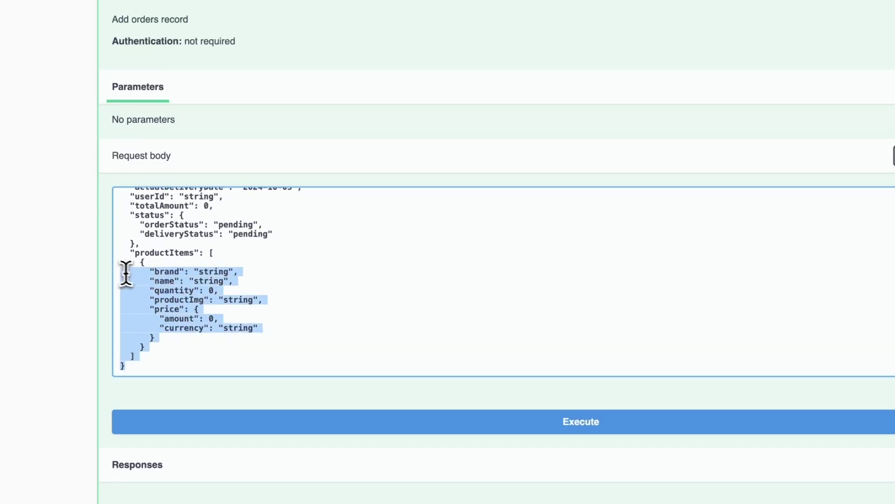
scroll(153, 275, up, 3)
shift+click(122, 199)
right_click(160, 212)
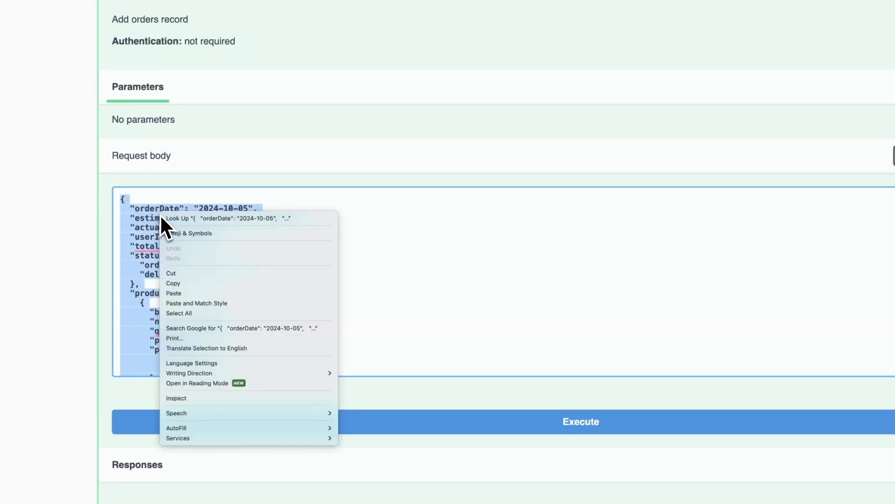
click(180, 283)
click(202, 233)
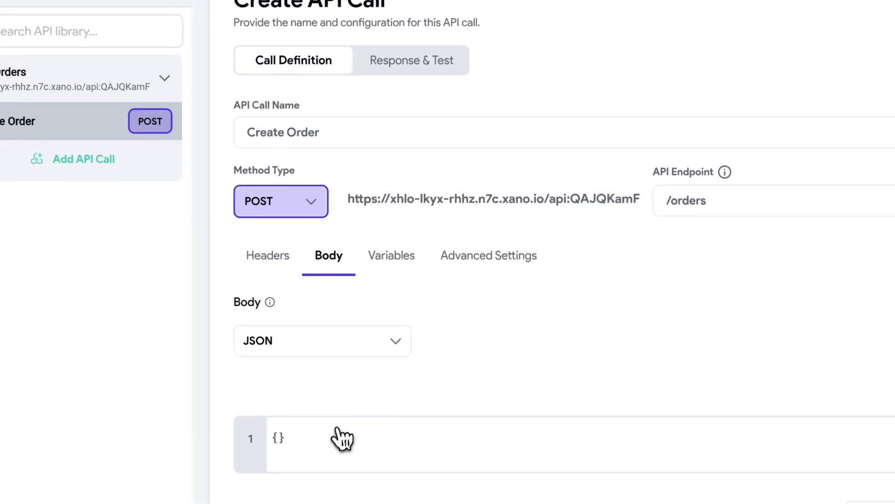
- Back in FlutterFlow, replace the empty braces in the Create Order body with the copied JSON and review it
click(248, 438)
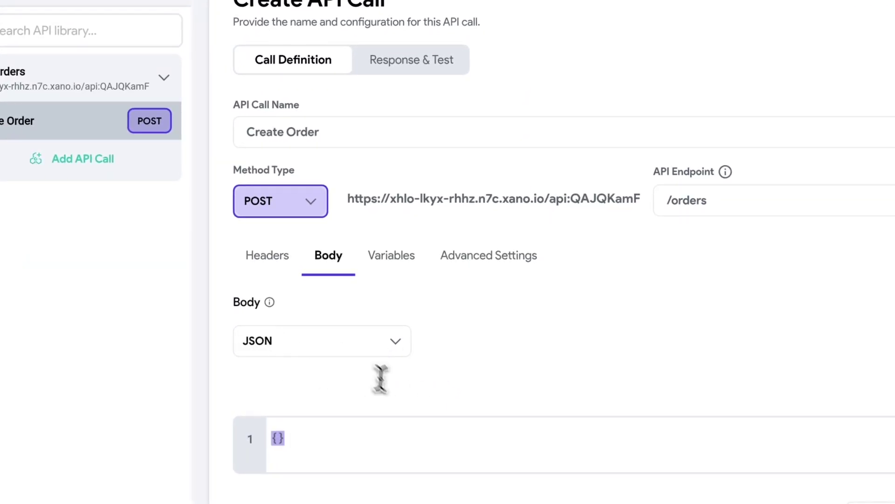
key(ctrl+v)
scroll(398, 440, down, 6)
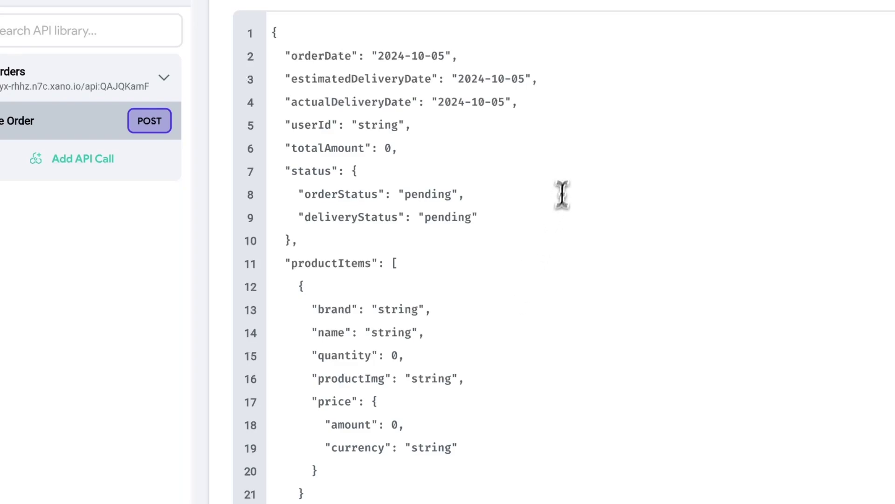
scroll(567, 158, up, 1)
scroll(568, 158, down, 3)
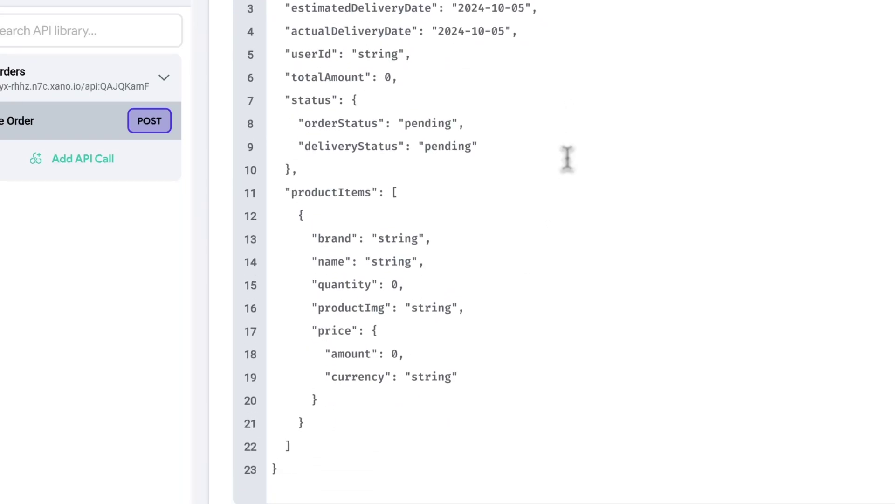
scroll(568, 158, up, 1)
scroll(444, 187, up, 4)
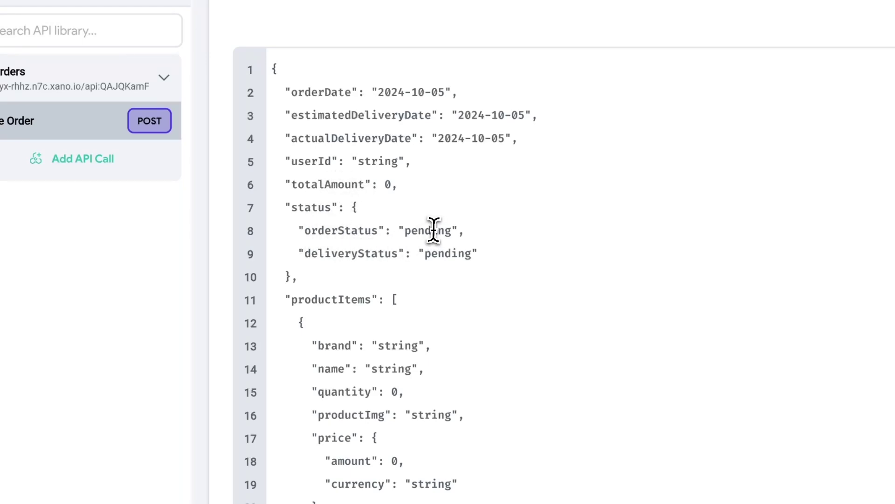
- Delete the orderDate, estimatedDeliveryDate and actualDeliveryDate lines from the JSON body, leaving no blank line
drag(297, 185, 354, 182)
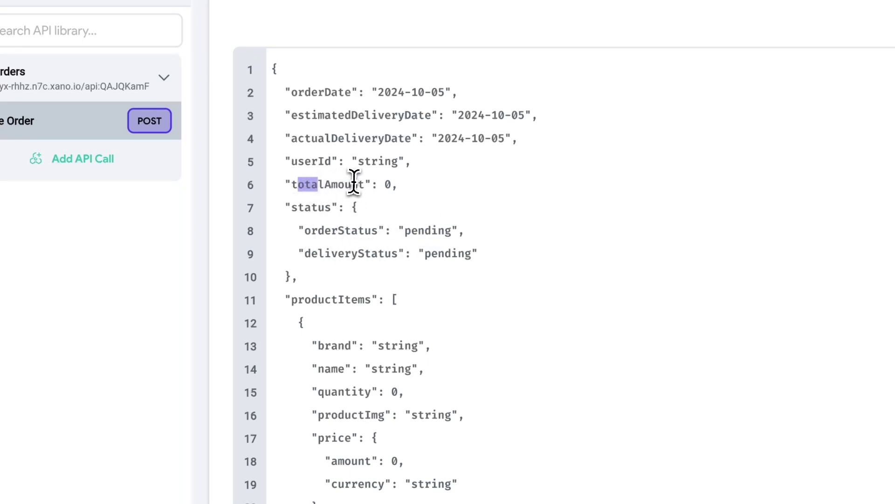
drag(291, 162, 346, 174)
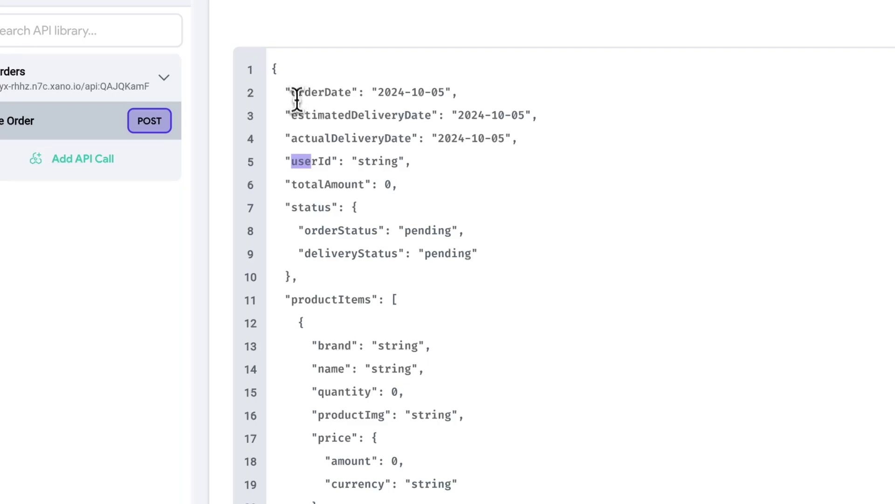
drag(280, 92, 517, 136)
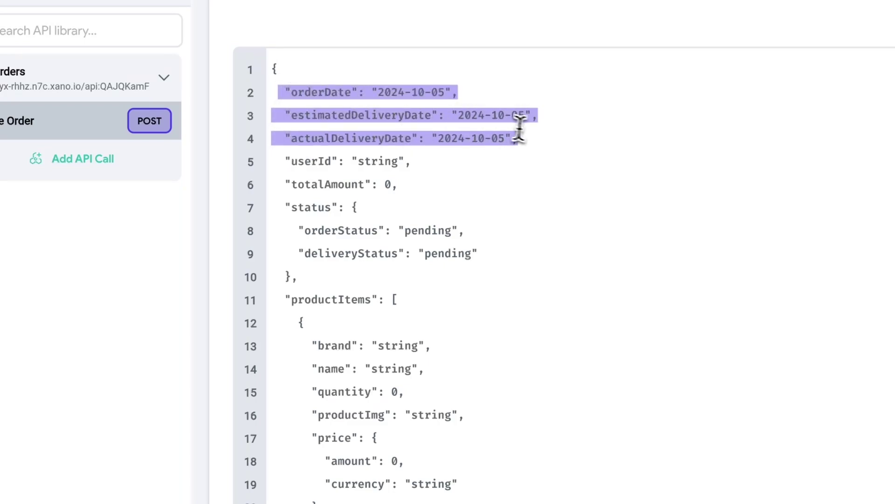
key(BackSpace)
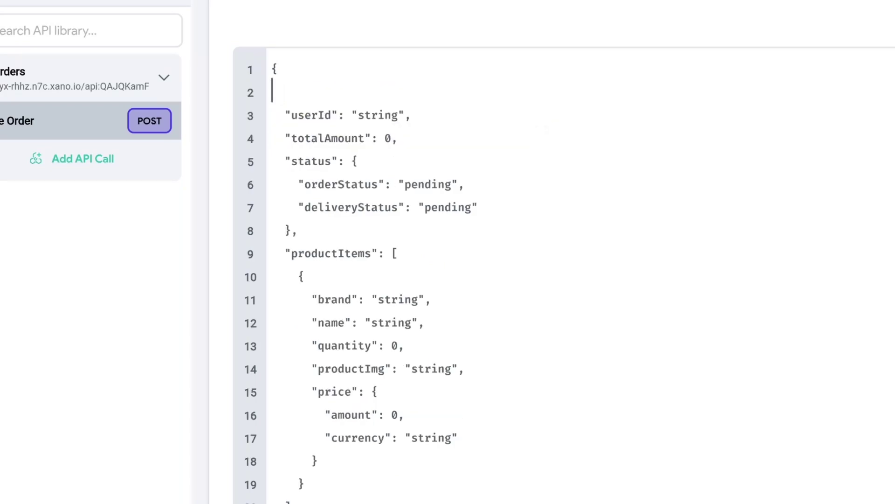
key(BackSpace)
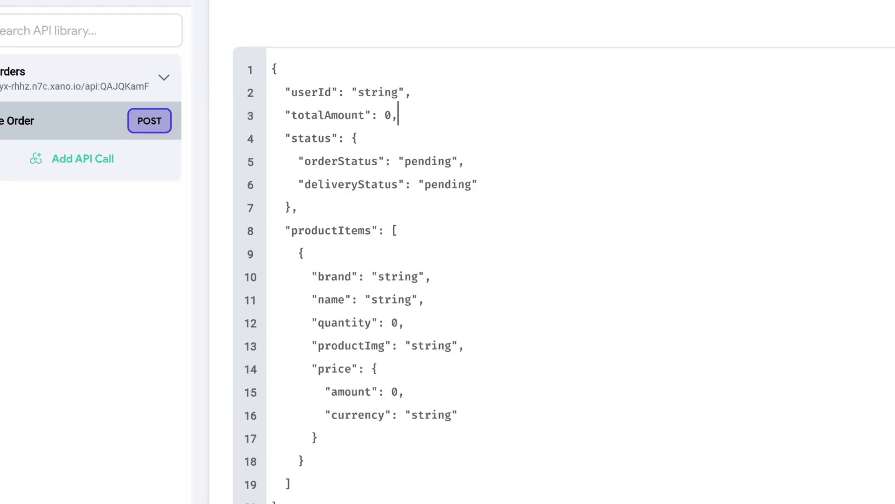
- Remove the status object with its orderStatus and deliveryStatus fields from the JSON body
key(shift+Down)
key(shift+Down)
key(shift+Down)
key(shift+Down)
key(BackSpace)
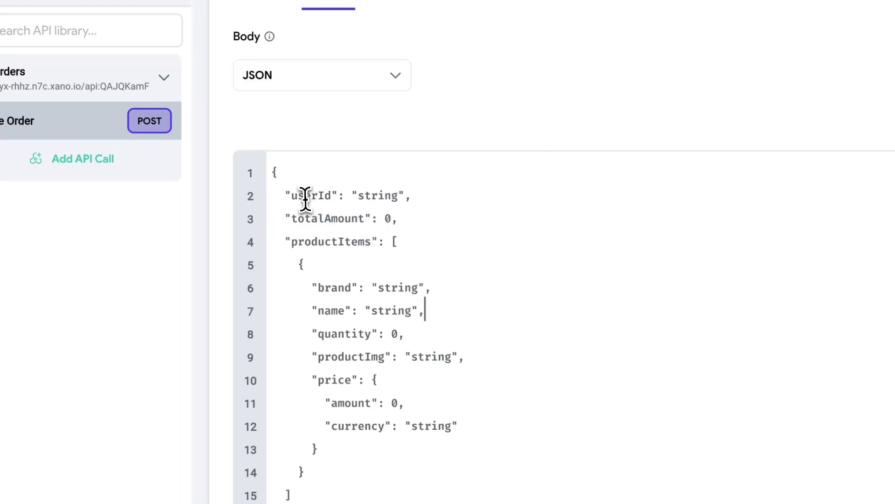
- Add a variable named userId to the Create Order call, with type String and Is List set to False
scroll(532, 181, up, 1)
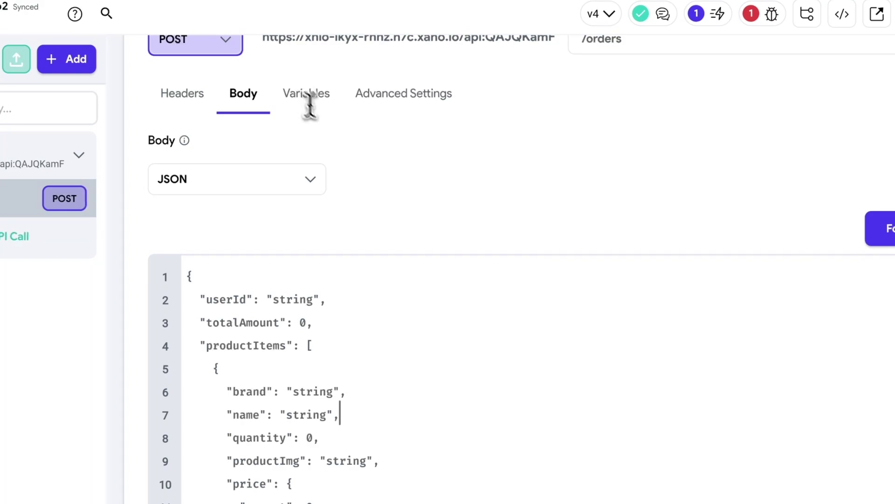
scroll(380, 159, up, 1)
scroll(381, 158, up, 1)
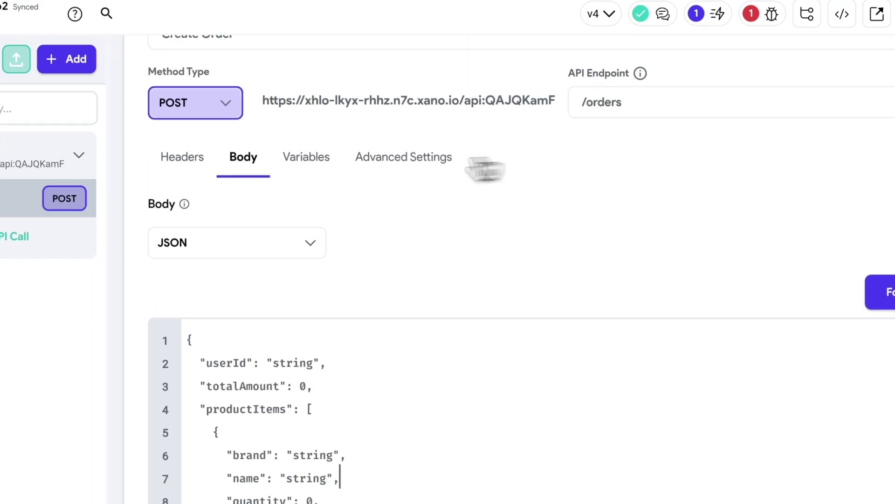
click(304, 159)
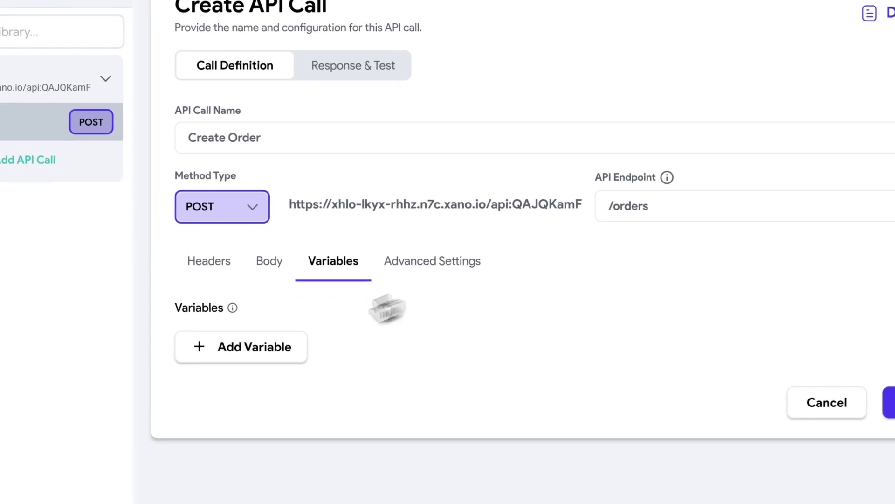
click(218, 422)
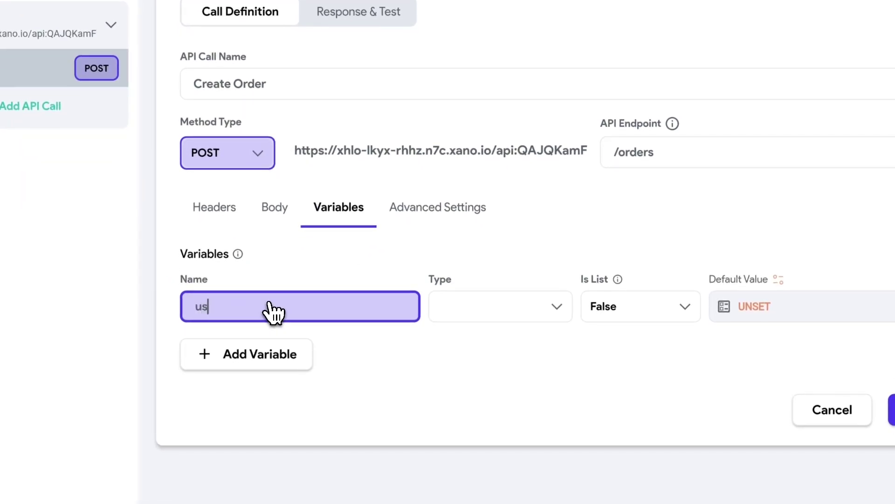
click(499, 298)
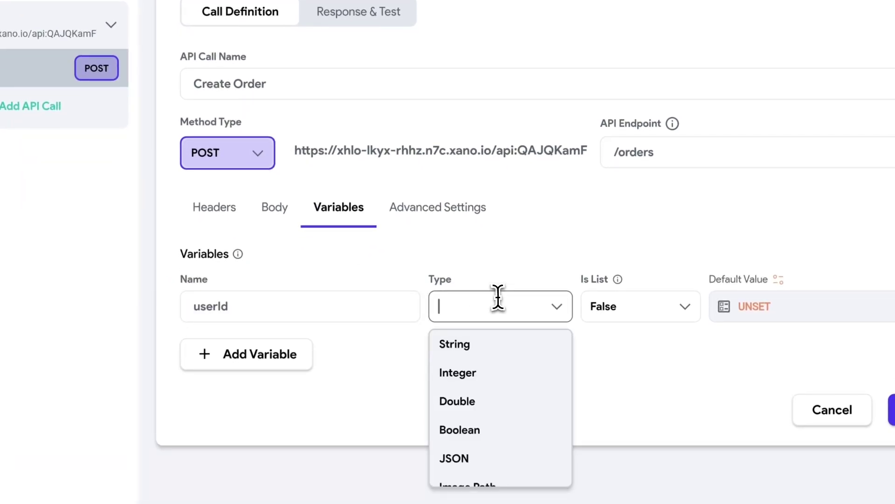
click(472, 348)
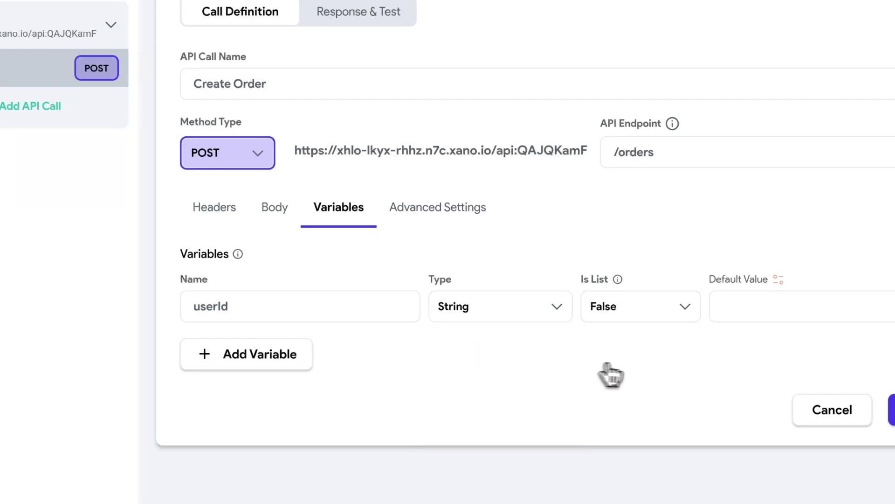
click(644, 306)
click(607, 340)
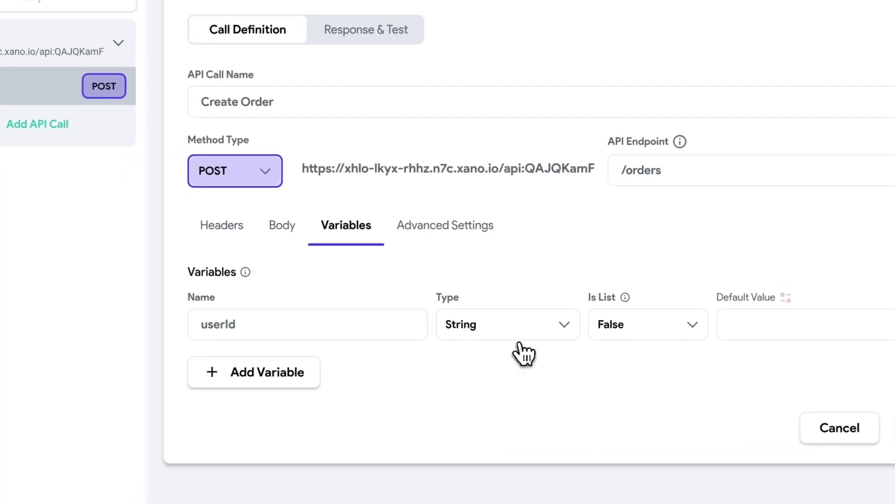
- Add a second variable named totalAmount to the Create Order call, with type Double
click(261, 369)
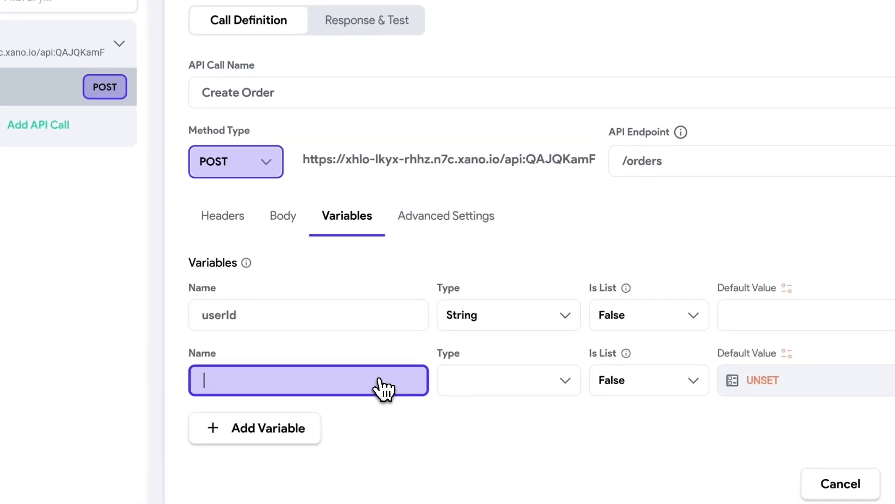
click(275, 229)
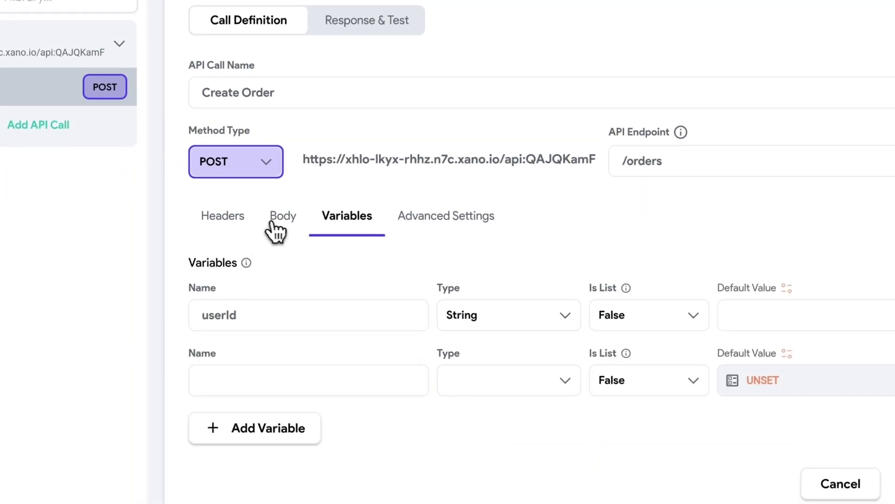
click(334, 233)
click(287, 380)
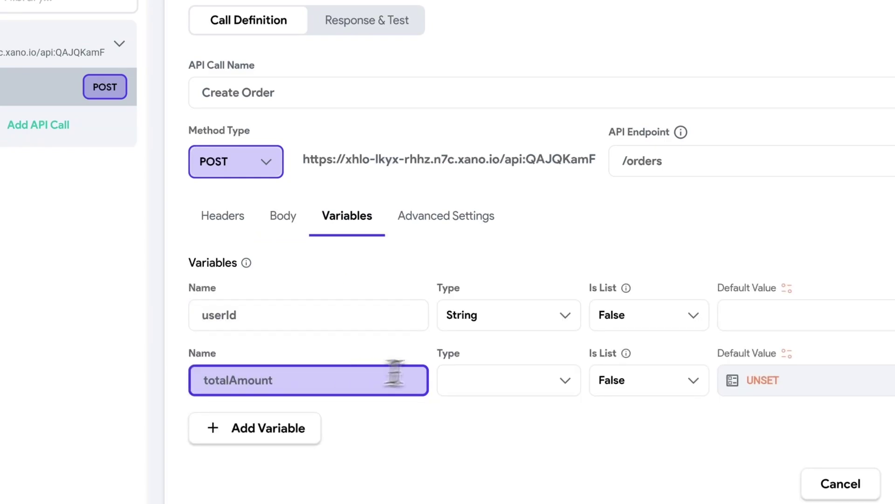
text(totalAmount)
click(511, 373)
click(506, 485)
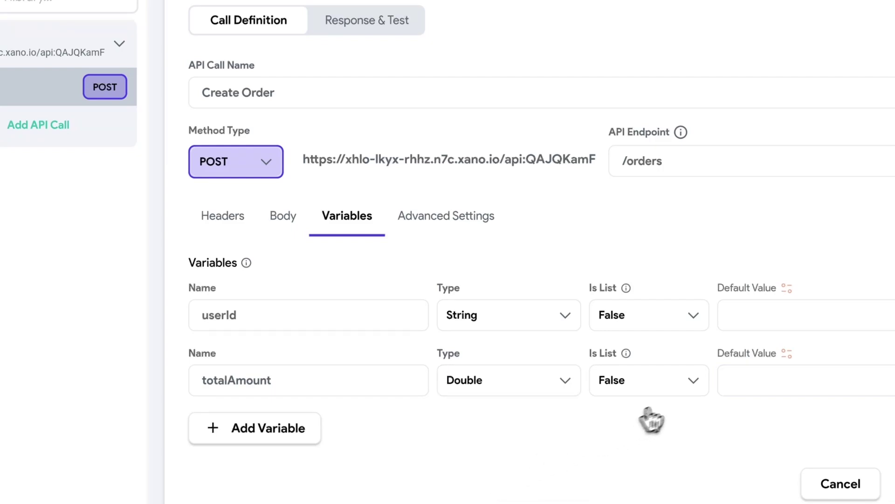
- Add a third variable to the Create Order call, named productItems after the array field in the JSON body
click(294, 233)
scroll(389, 385, down, 2)
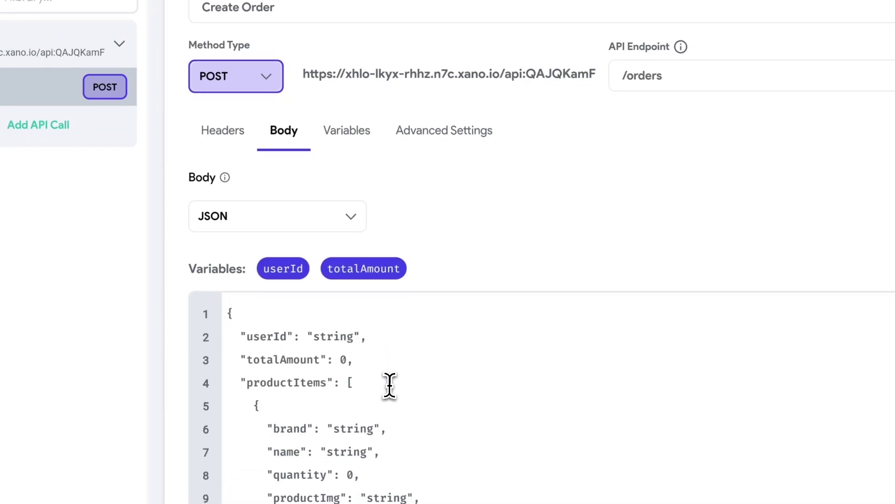
double_click(273, 383)
key(ctrl+c)
click(347, 131)
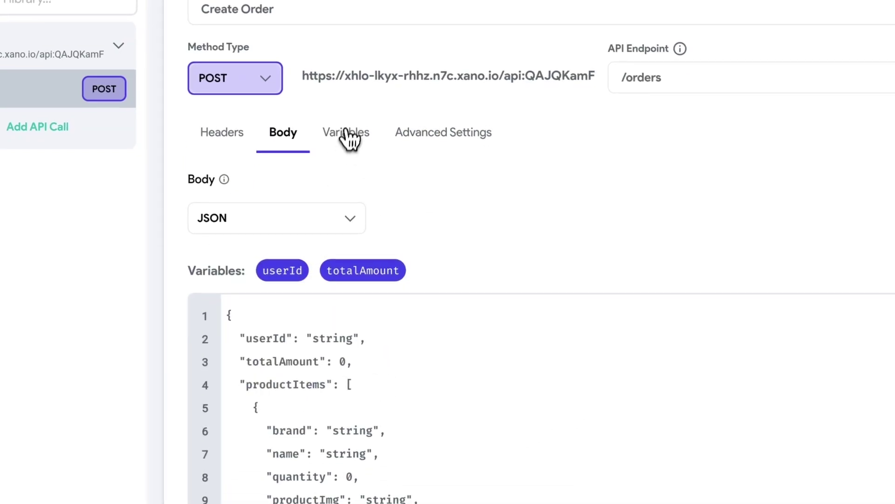
click(293, 426)
key(ctrl+v)
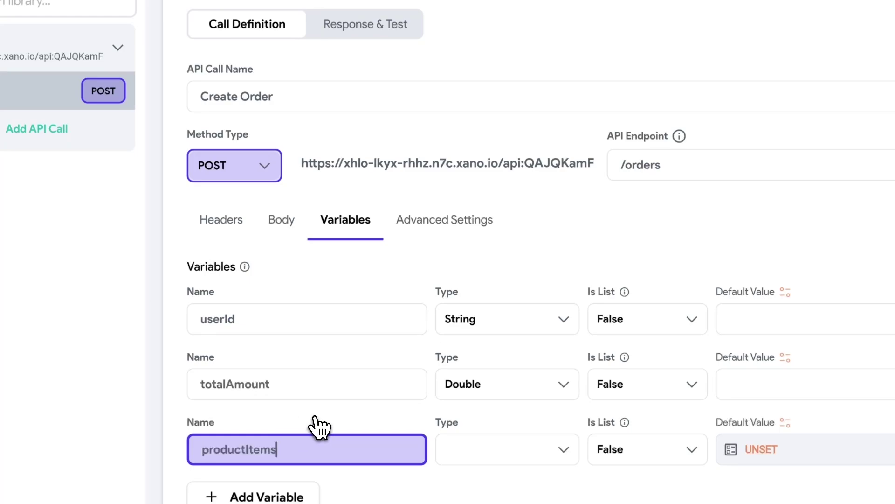
- Set the productItems variable's type to JSON and its Is List option to True
click(496, 459)
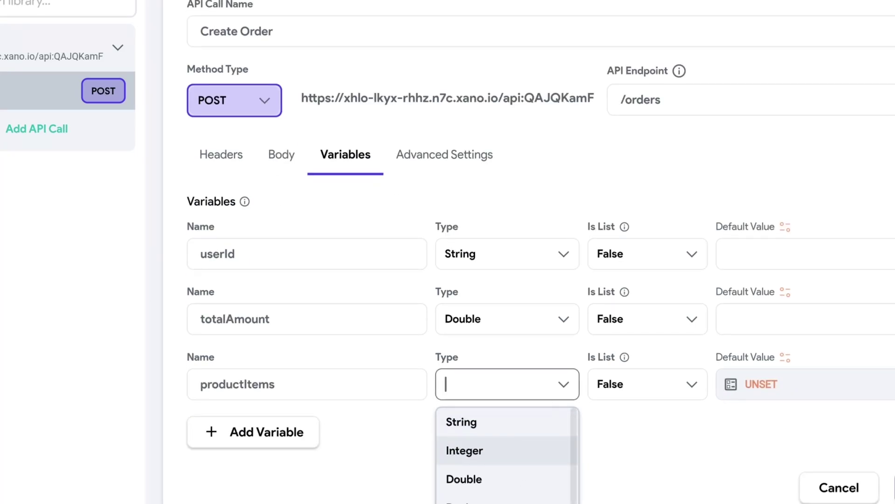
scroll(507, 454, down, 3)
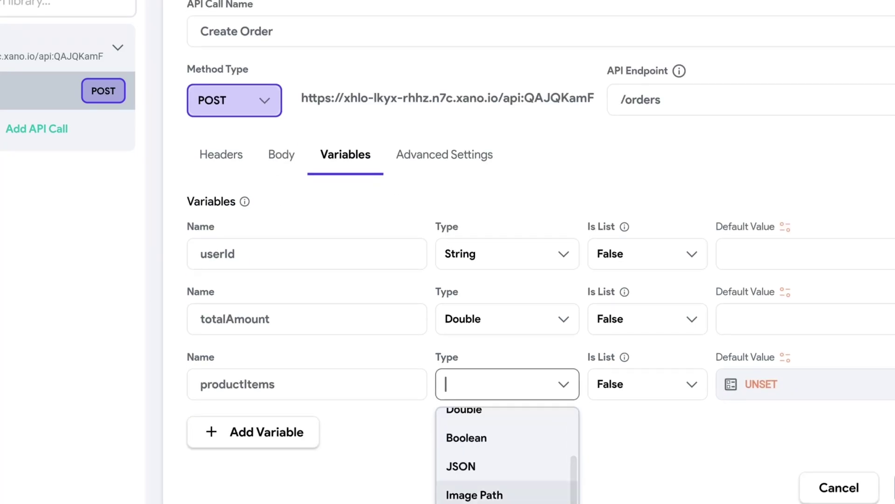
click(462, 468)
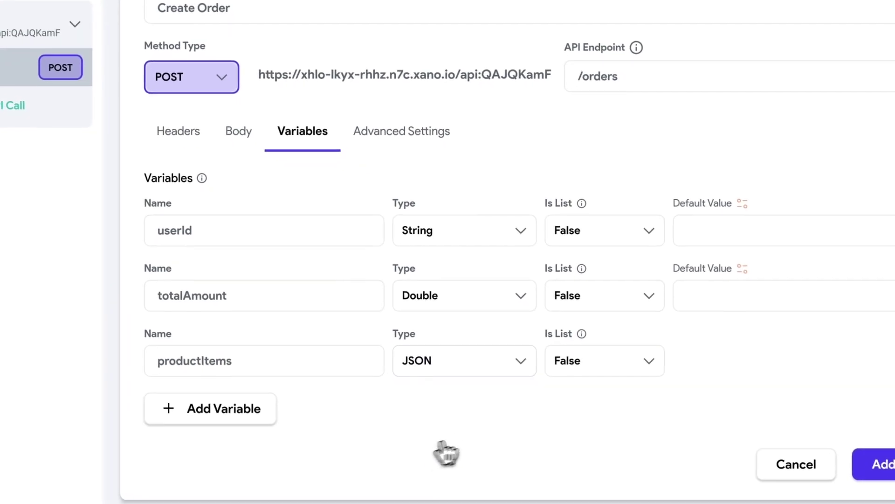
click(564, 370)
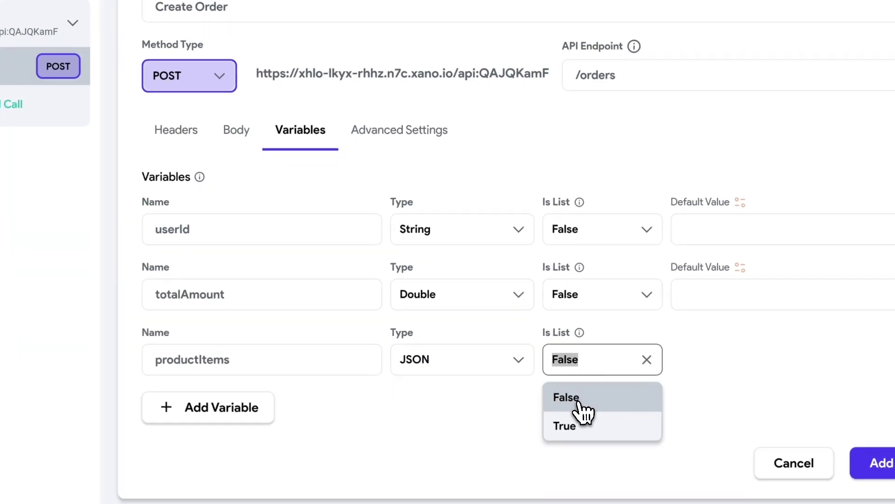
click(578, 436)
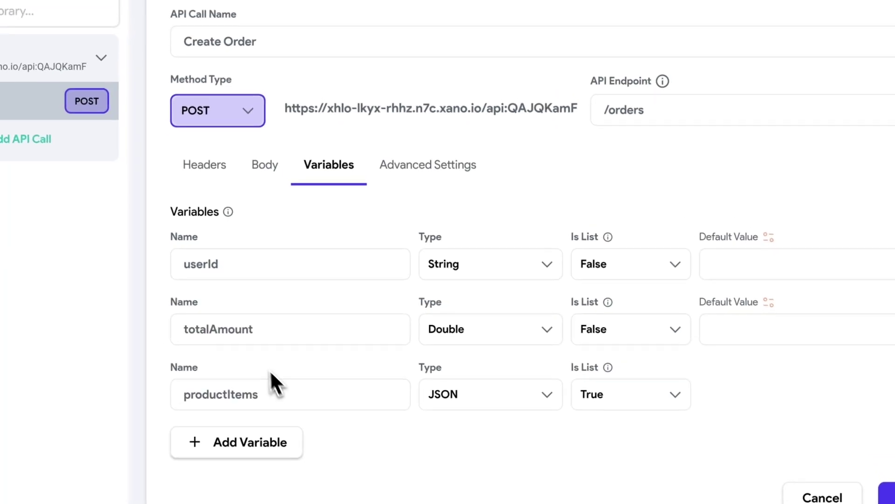
- Replace the userId and totalAmount placeholder values in the JSON body with their matching variables, keeping userId in double quotes
click(240, 133)
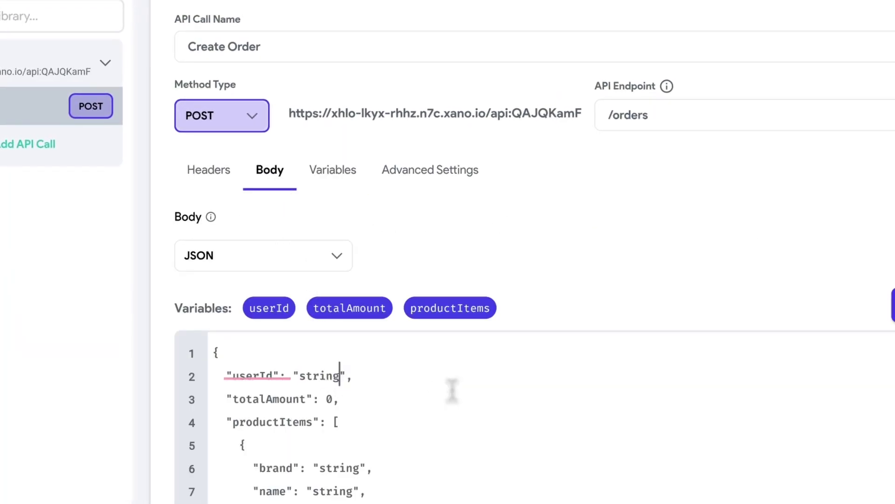
click(353, 375)
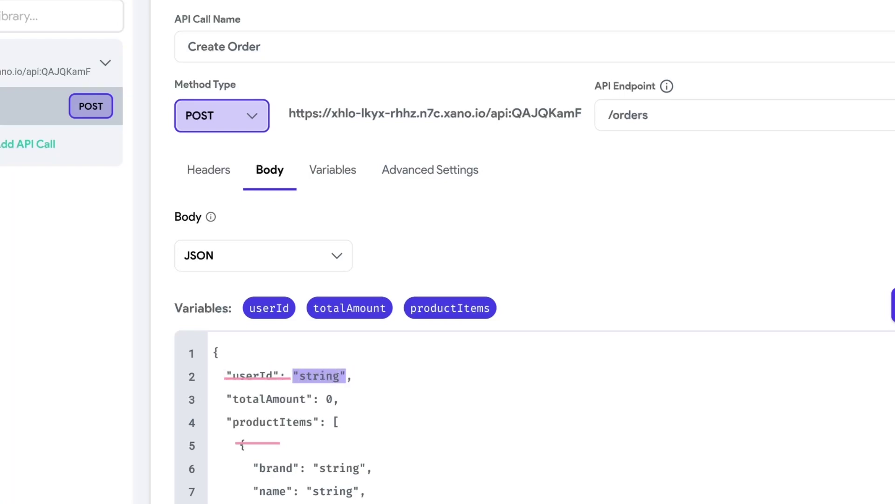
key(BackSpace)
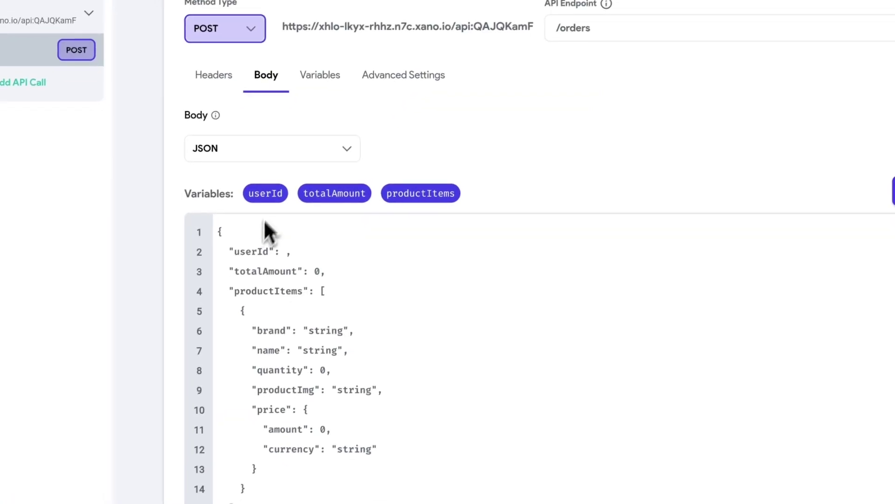
drag(269, 310, 292, 384)
drag(292, 252, 339, 254)
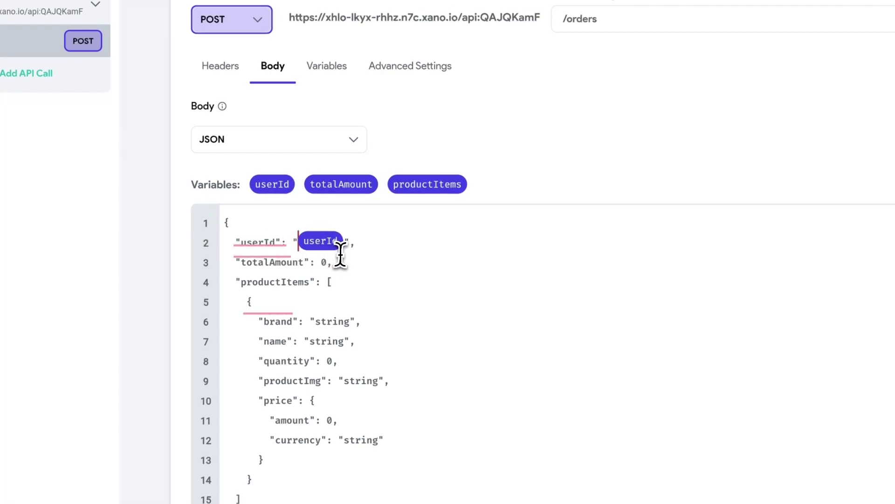
drag(341, 184, 335, 273)
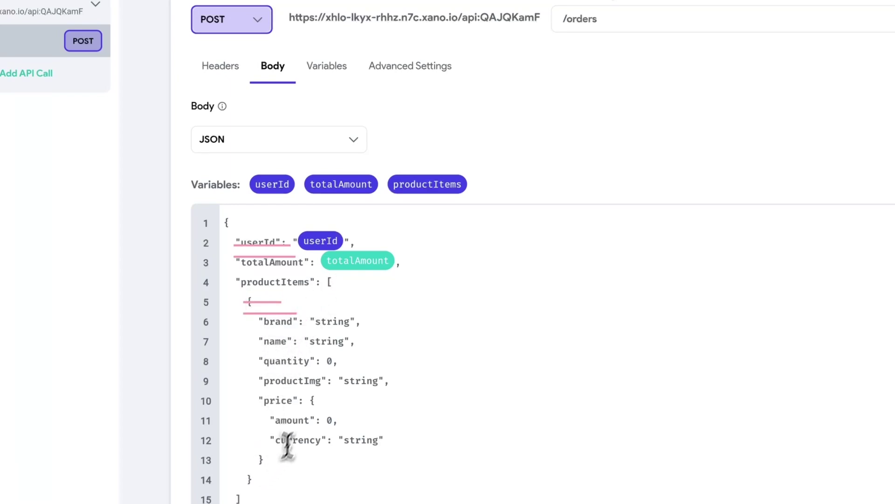
- Replace the entire productItems array in the JSON body with the productItems variable
drag(246, 300, 270, 475)
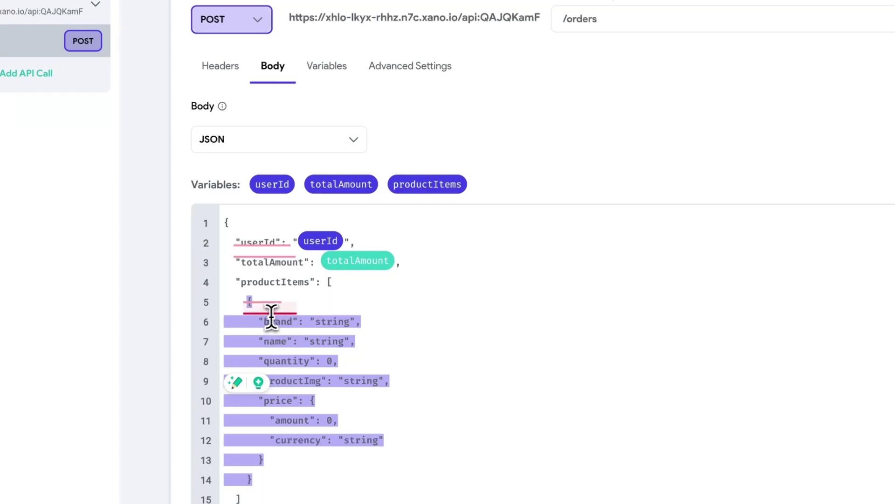
click(264, 476)
drag(262, 480, 259, 322)
drag(242, 498, 337, 283)
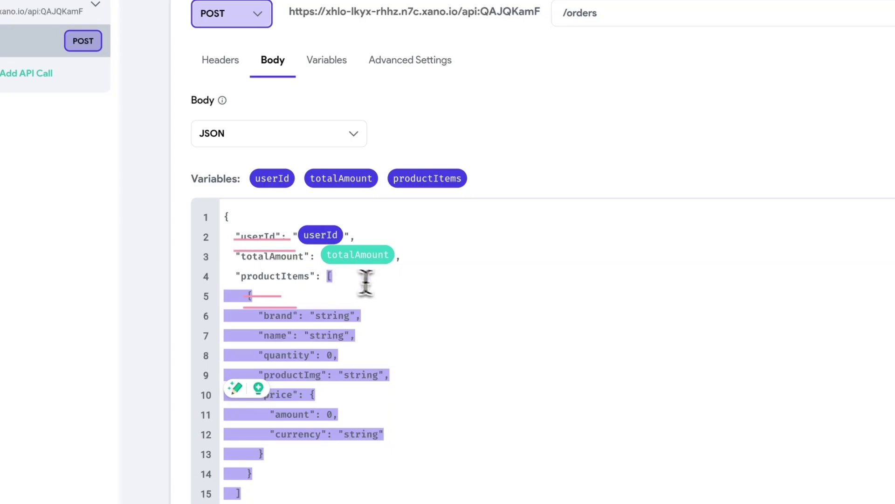
key(BackSpace)
click(394, 280)
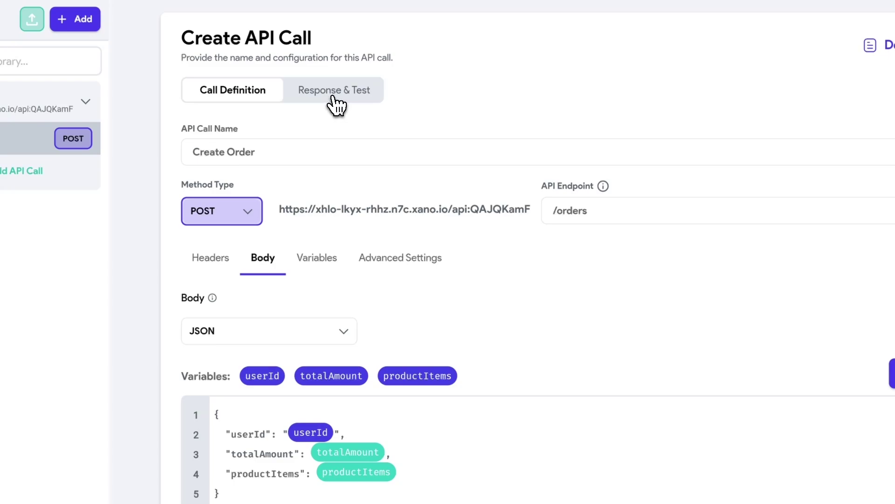
- Include userId, totalAmount and productItems in the Create Order test and show the request body preview
click(333, 96)
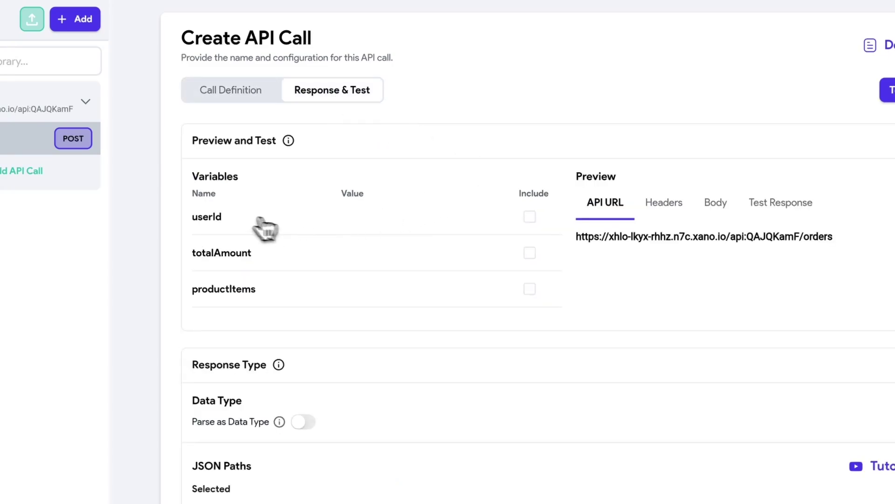
click(532, 218)
click(530, 253)
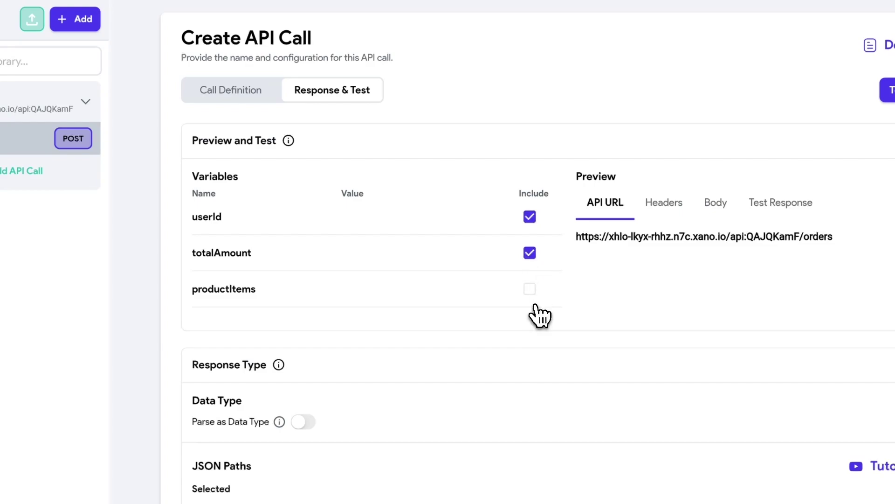
scroll(597, 320, down, 2)
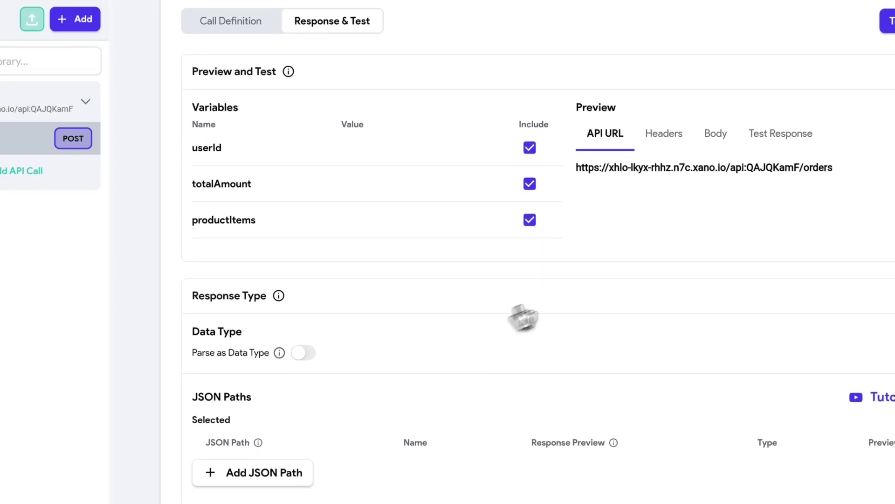
scroll(516, 320, up, 2)
click(673, 209)
click(716, 205)
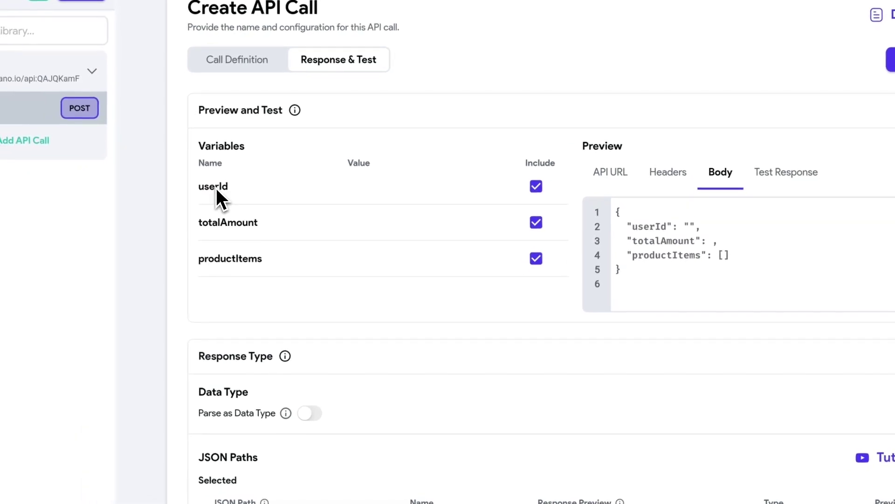
- Enter the test values 12312 for userId and 123.312 for totalAmount
click(329, 201)
text(12312)
click(373, 220)
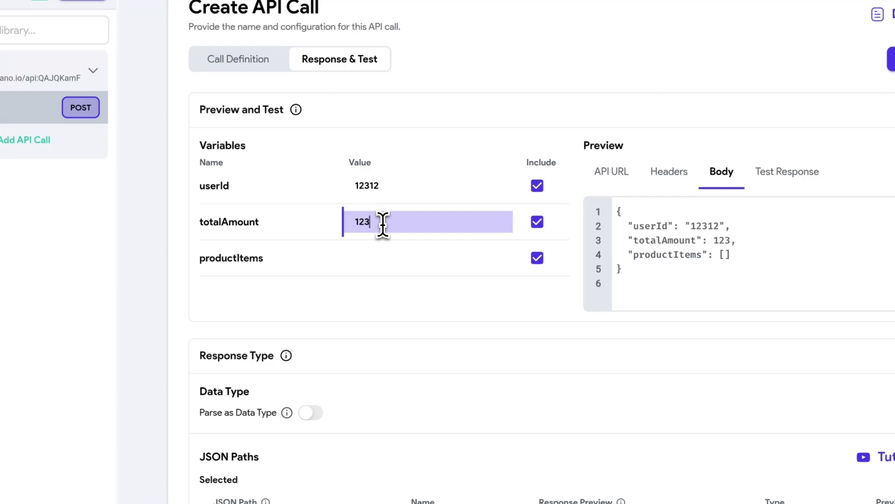
- Set the productItems test value to an empty array [] and test the Create Order call
click(362, 260)
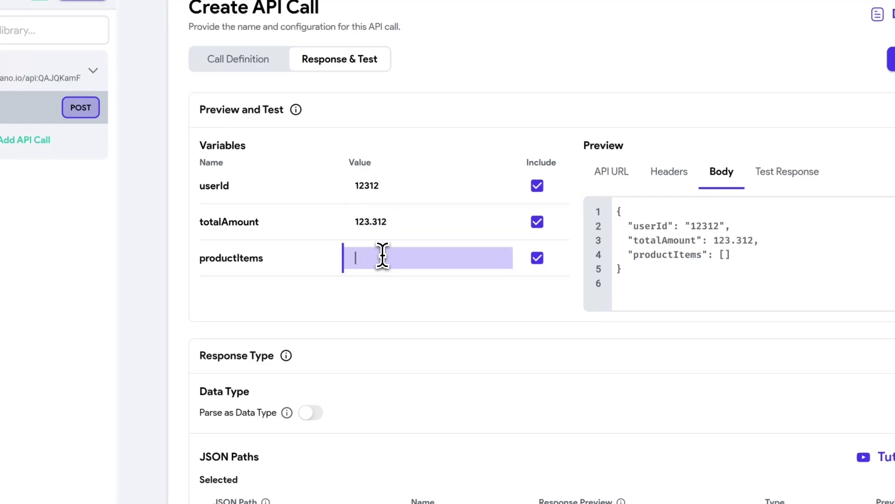
key(ctrl+v)
key(ctrl+a)
key(BackSpace)
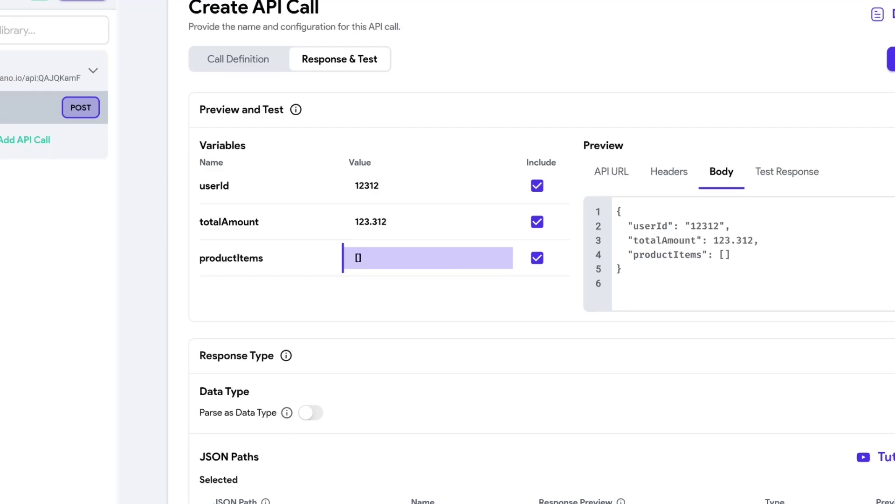
key(Tab)
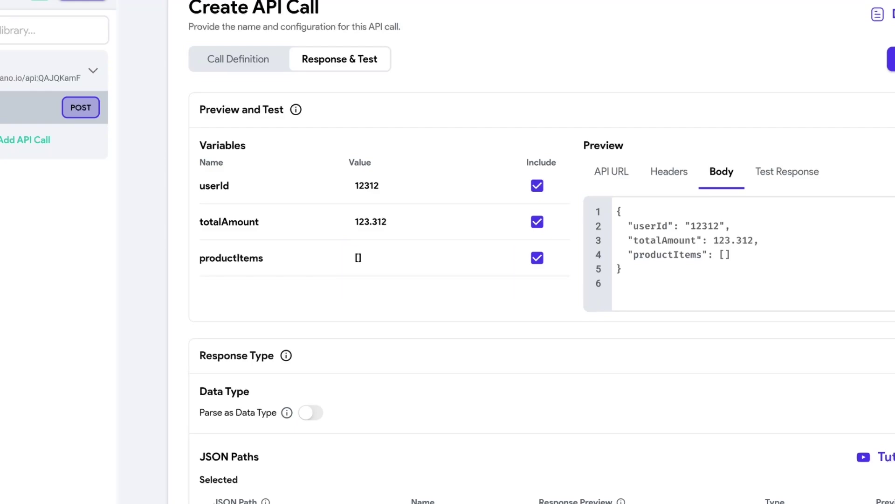
click(358, 261)
click(387, 290)
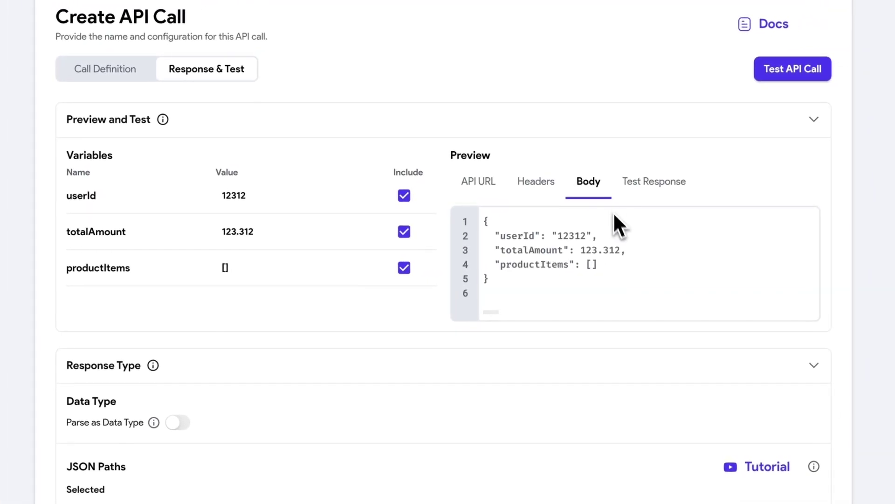
click(777, 73)
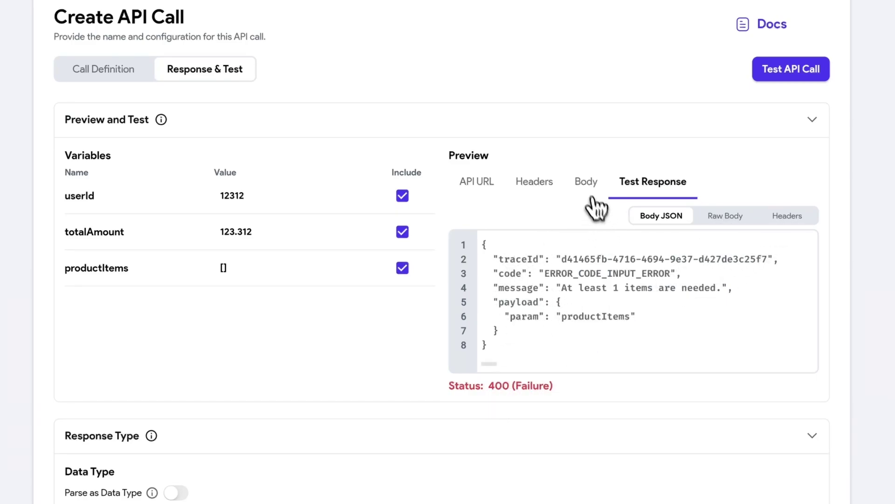
- Insert the sample product object with its brand, name, quantity, productImg and price fields inside the productItems test value's square brackets
click(255, 268)
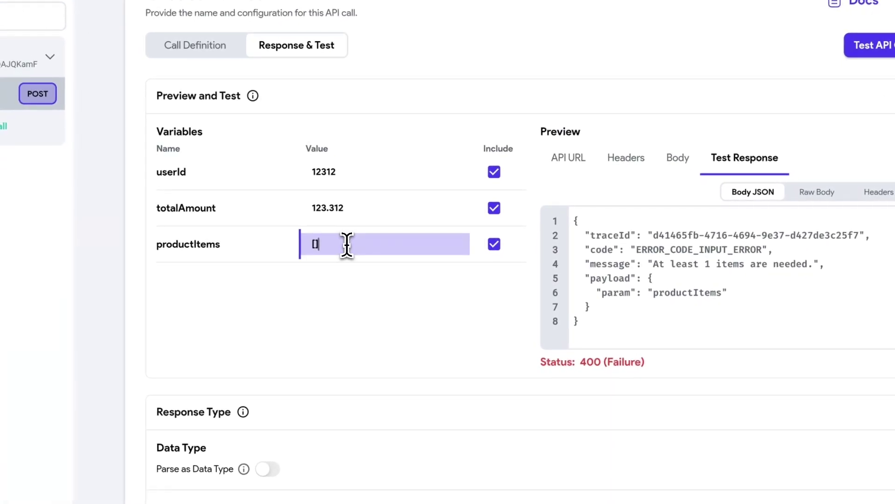
key(Return)
click(319, 245)
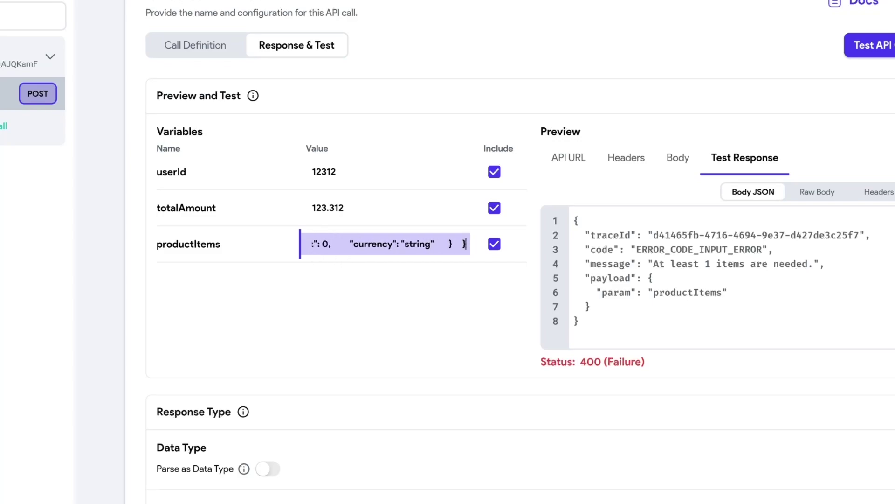
click(312, 244)
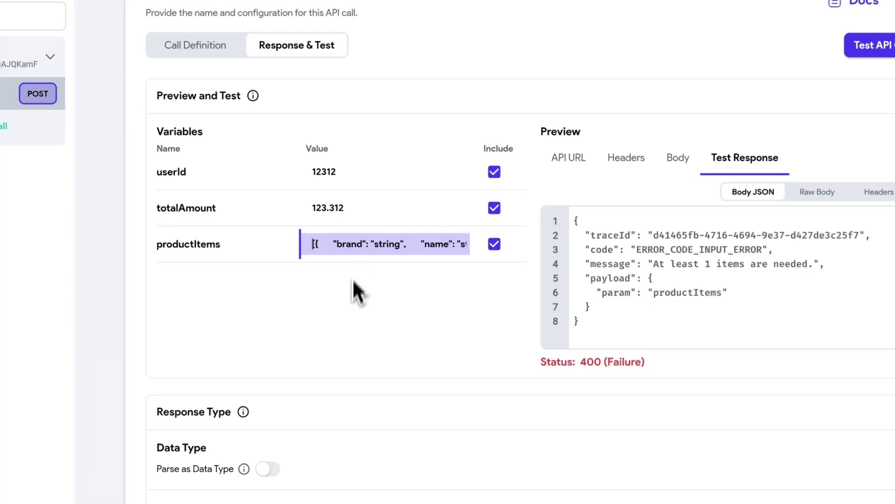
click(357, 299)
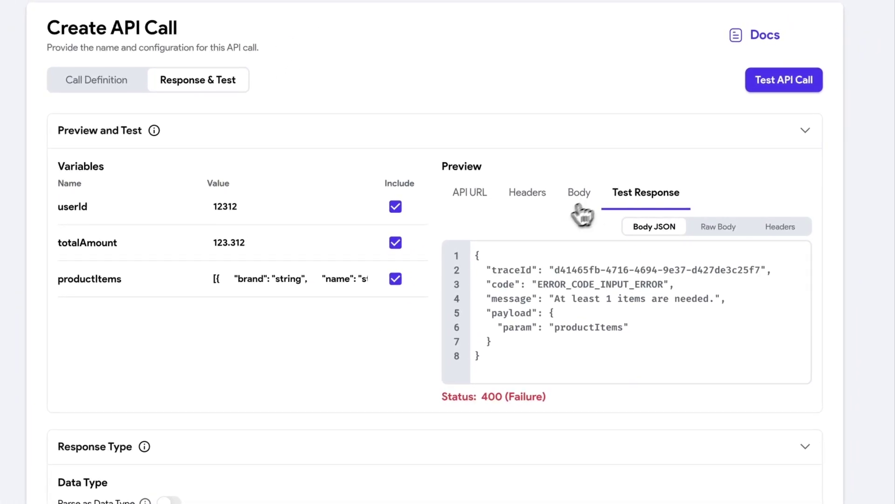
- Check the productItems array in the request body preview and test the Create Order call again
click(674, 161)
scroll(646, 289, right, 10)
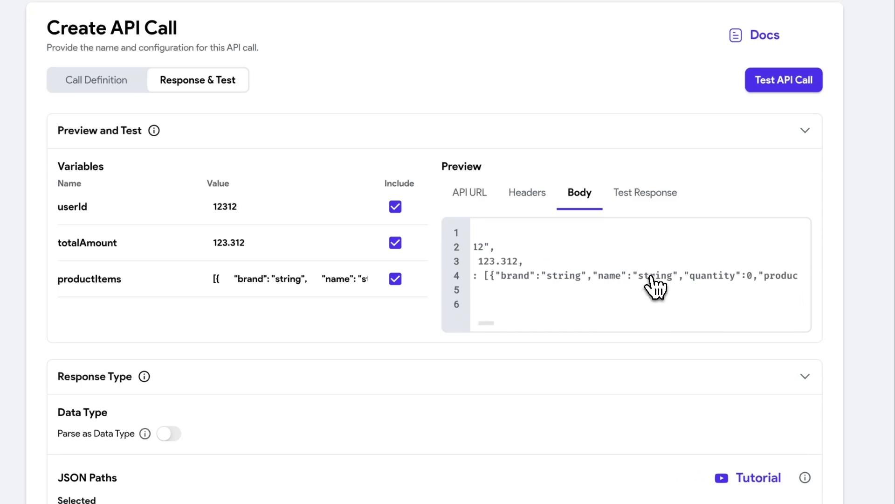
scroll(670, 289, right, 5)
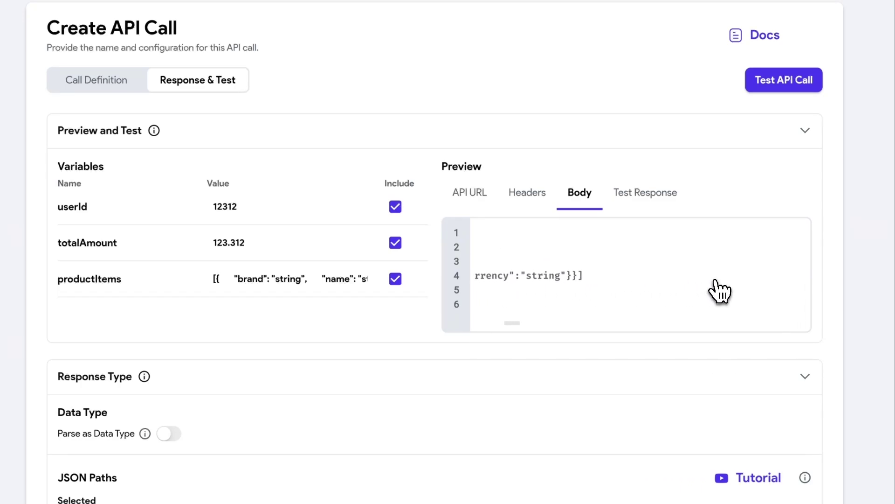
click(785, 83)
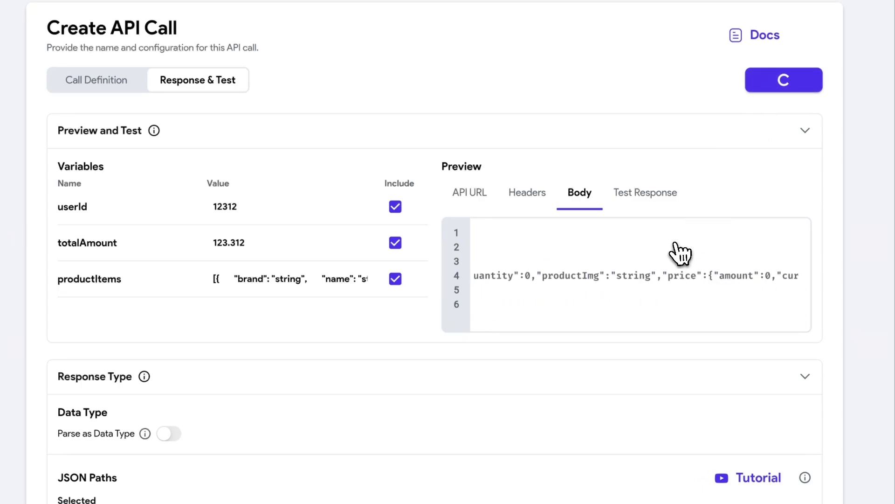
scroll(623, 345, down, 1)
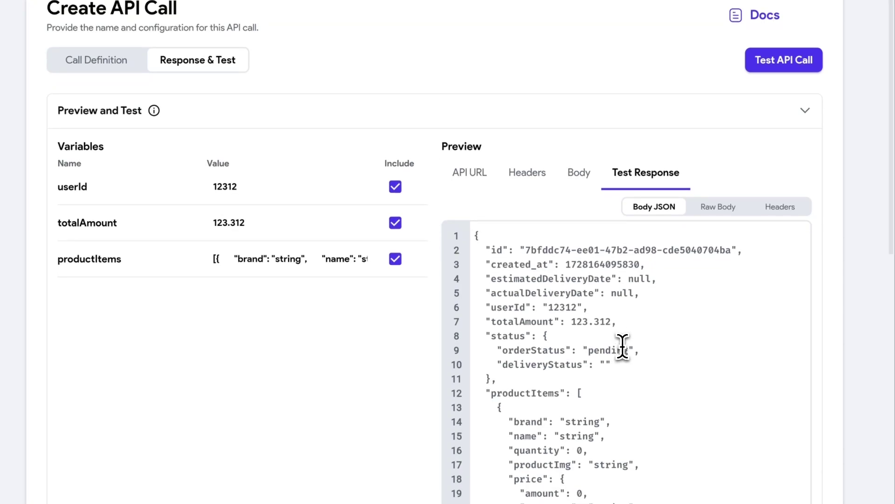
scroll(603, 313, down, 1)
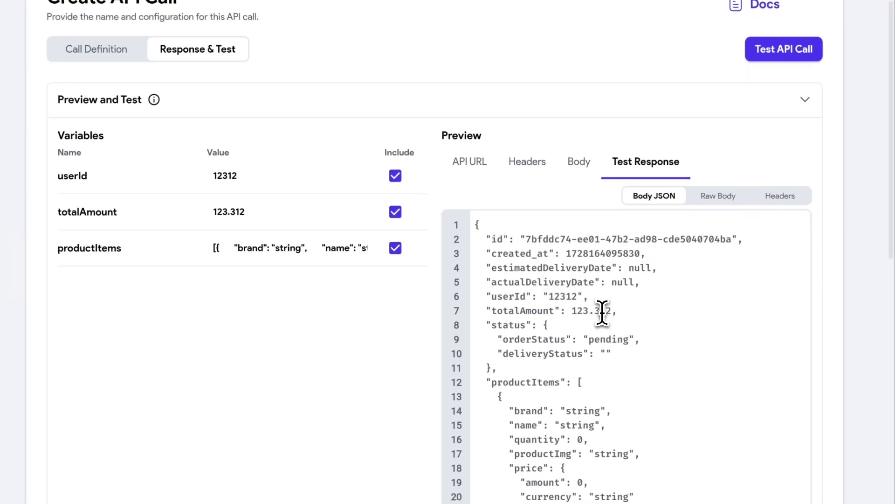
- Examine the Create Order test response, checking its totalAmount value and the product object inside the productItems array
drag(550, 310, 531, 311)
scroll(602, 326, down, 3)
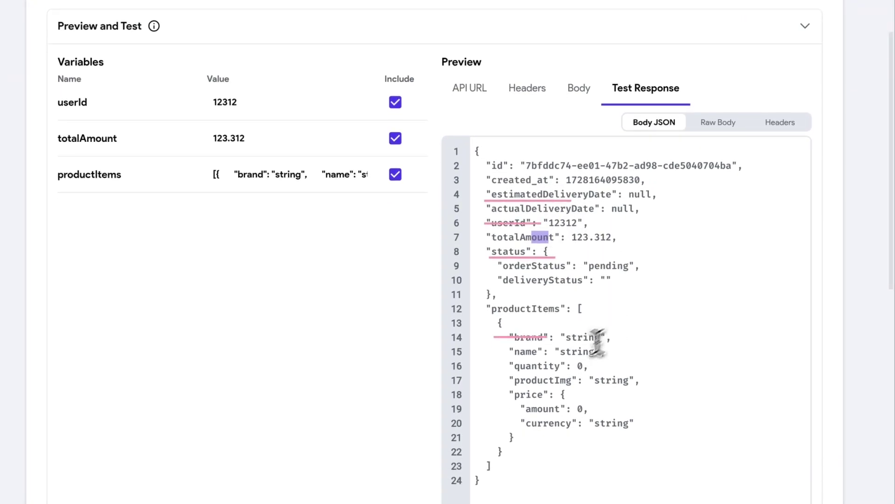
drag(555, 448, 505, 324)
click(653, 309)
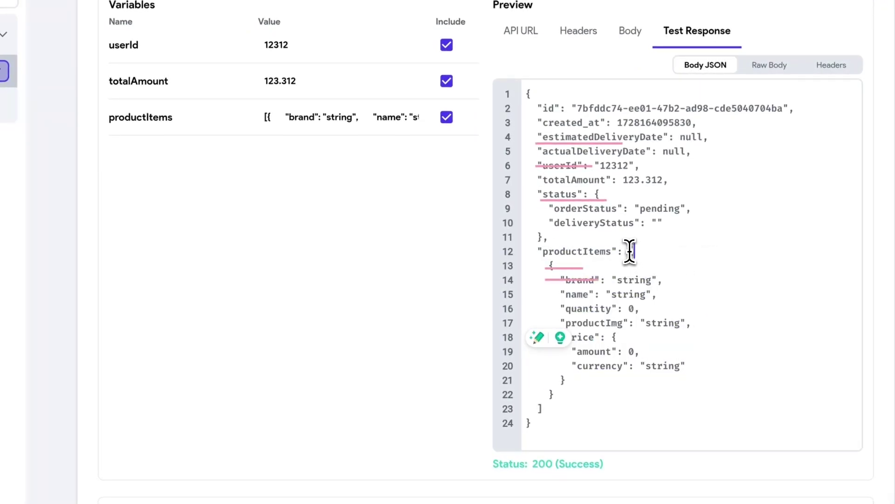
mouse_move(556, 264)
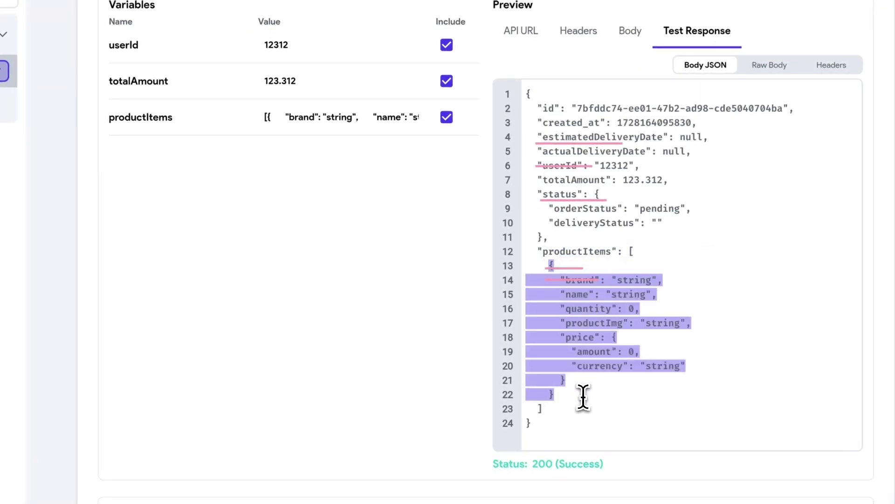
click(631, 376)
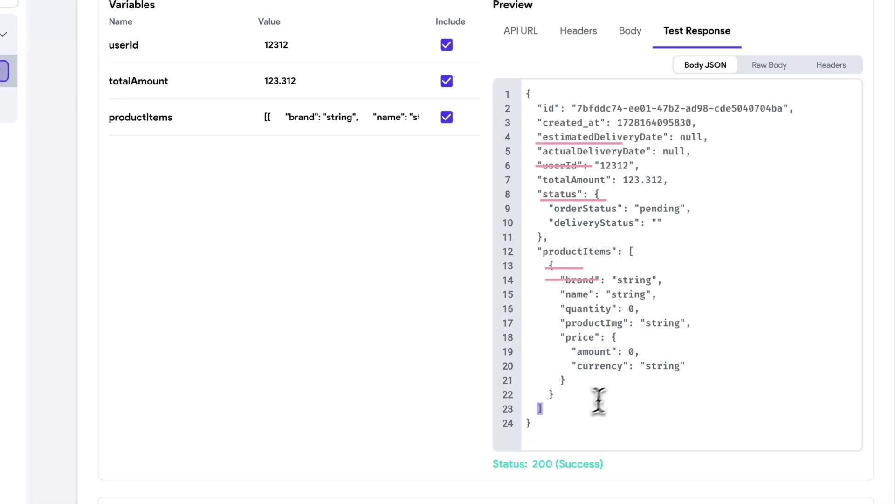
scroll(651, 270, up, 3)
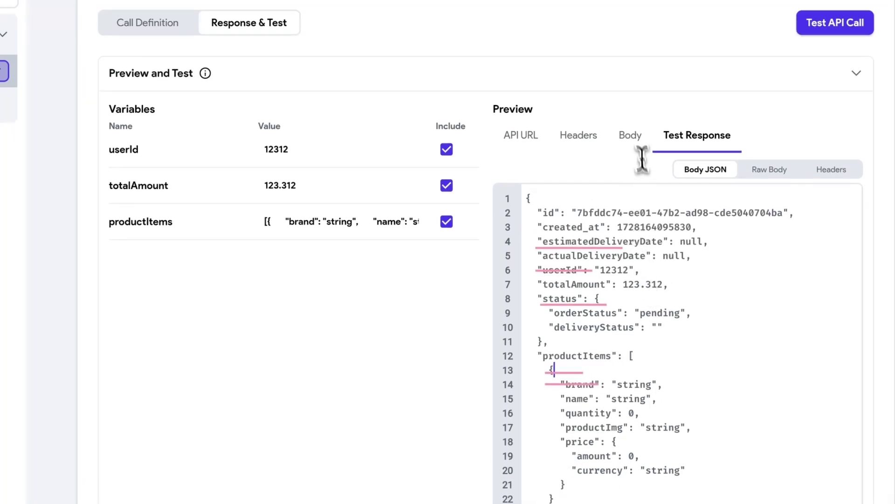
scroll(340, 312, down, 3)
scroll(340, 312, down, 3)
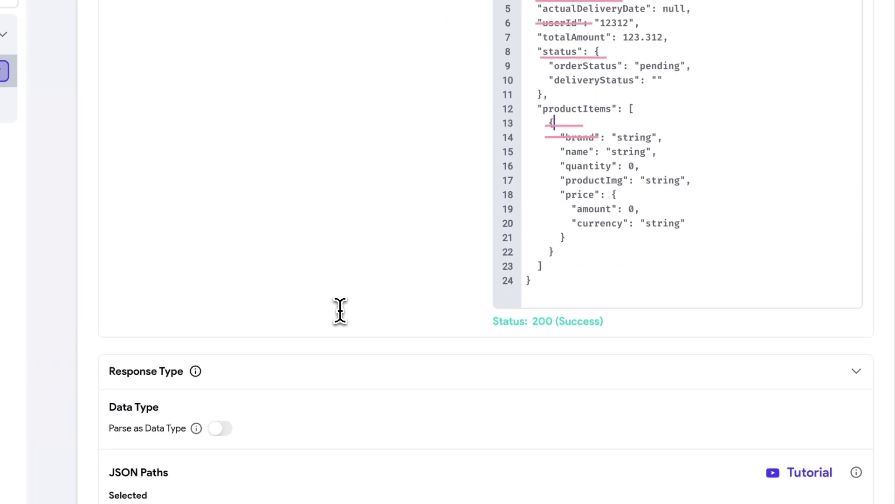
- Turn on parsing the Create Order response as a data type and look through the available data types
scroll(346, 274, down, 3)
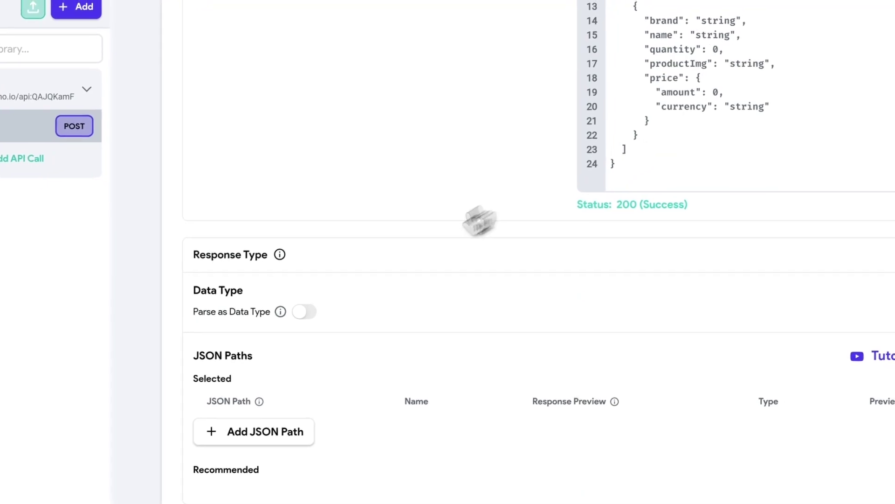
click(321, 307)
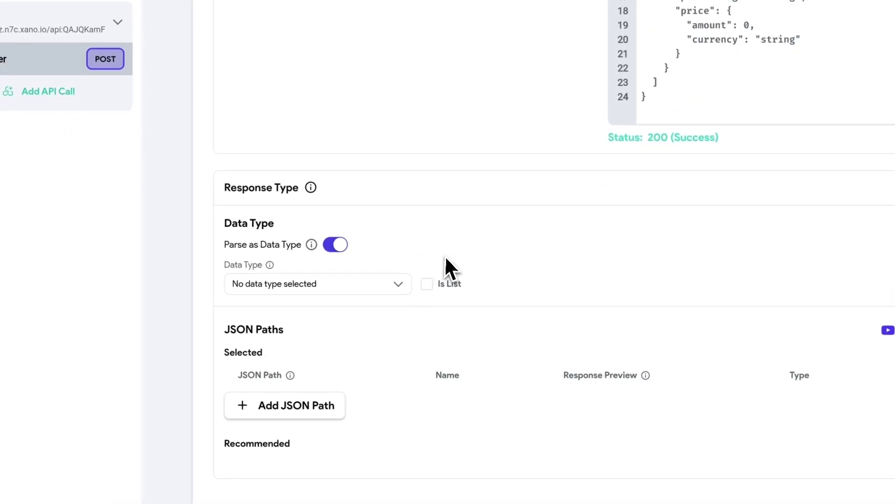
click(334, 285)
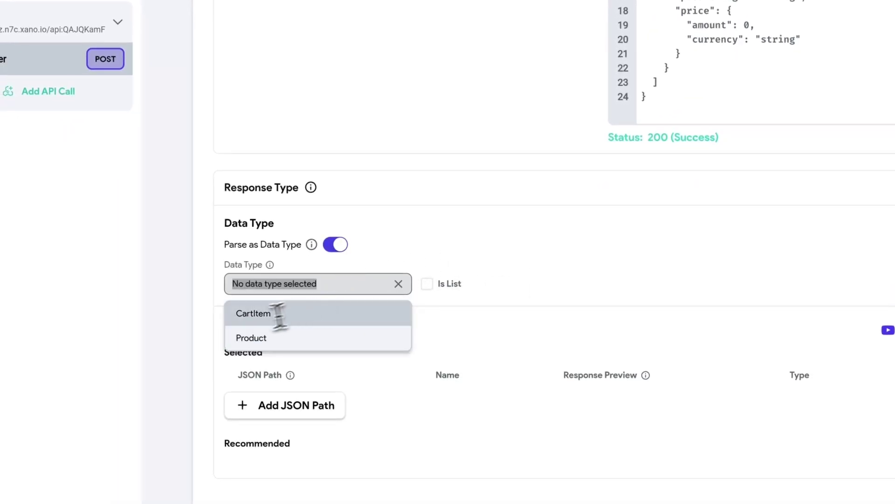
click(594, 276)
- Copy the complete JSON body of the Create Order test response
scroll(578, 277, up, 3)
scroll(567, 275, up, 4)
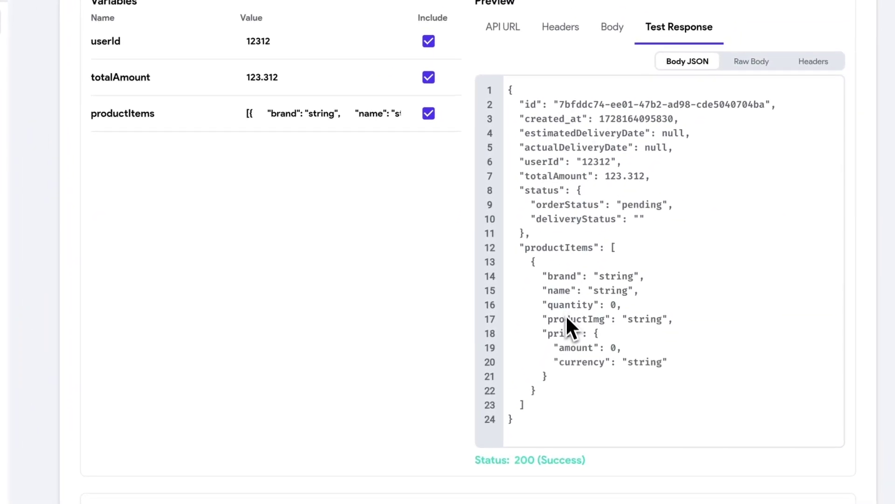
drag(508, 91, 538, 450)
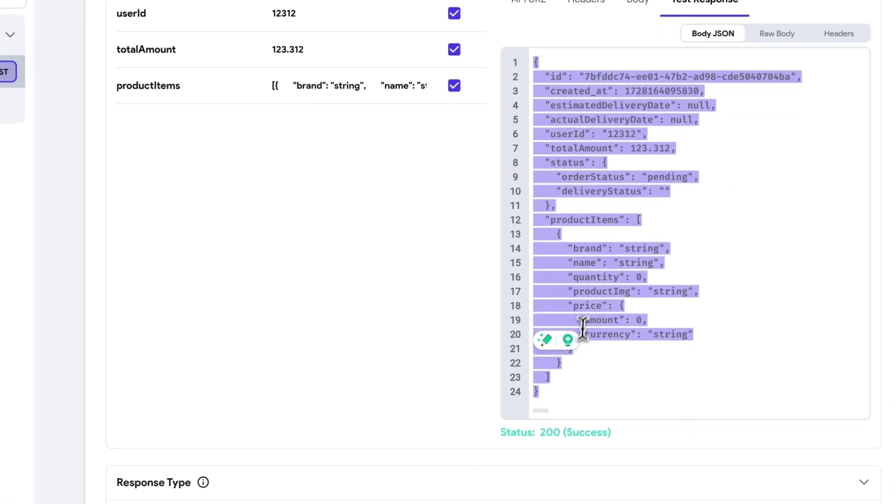
click(476, 176)
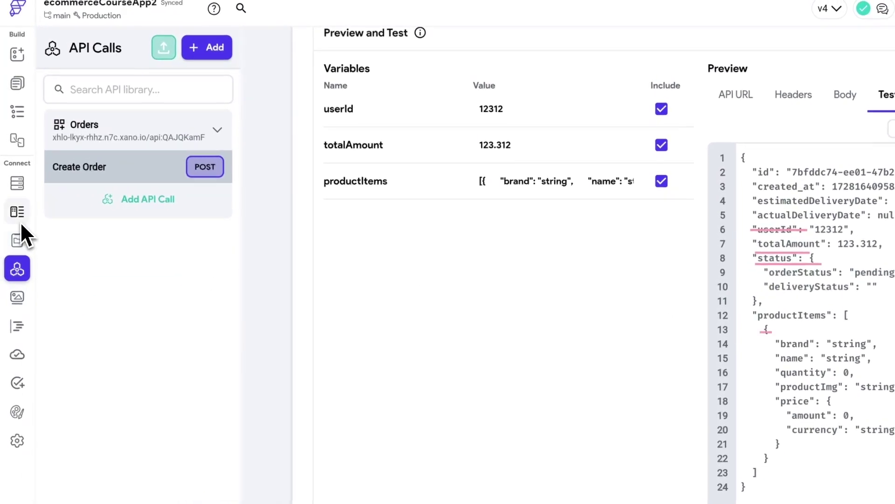
- Create a data type named OrderResponse in the data schema from the copied JSON response
click(18, 212)
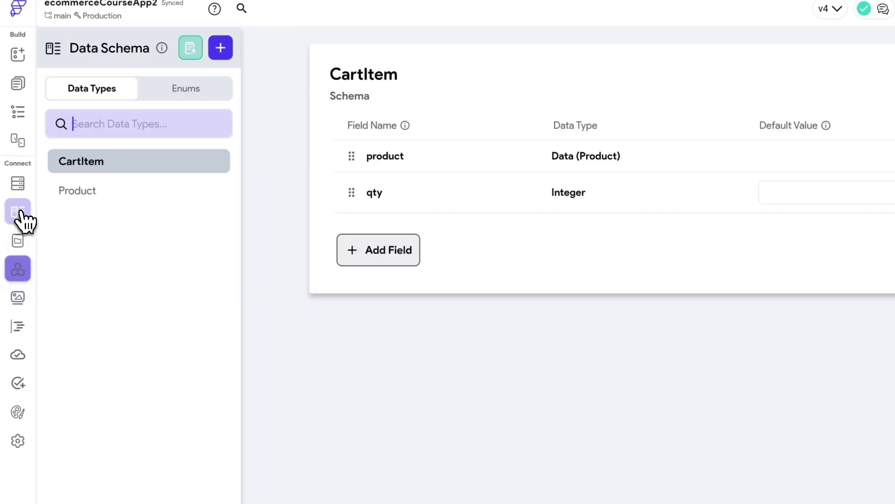
click(191, 48)
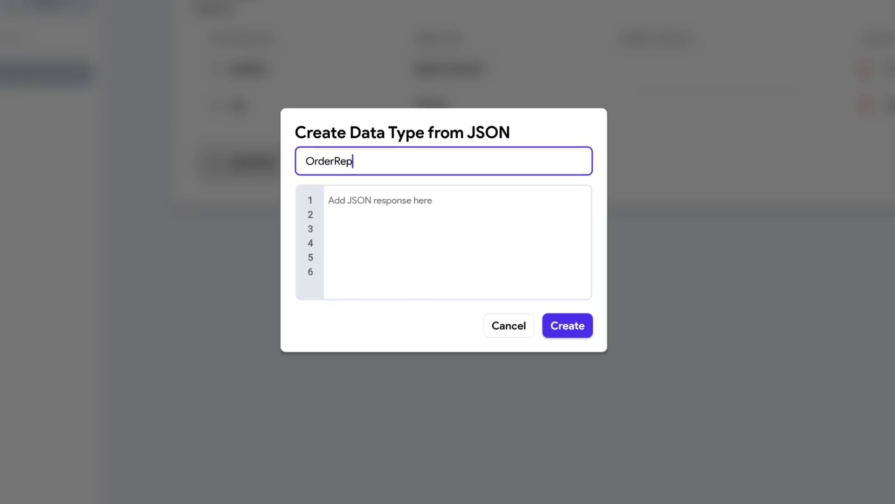
click(434, 226)
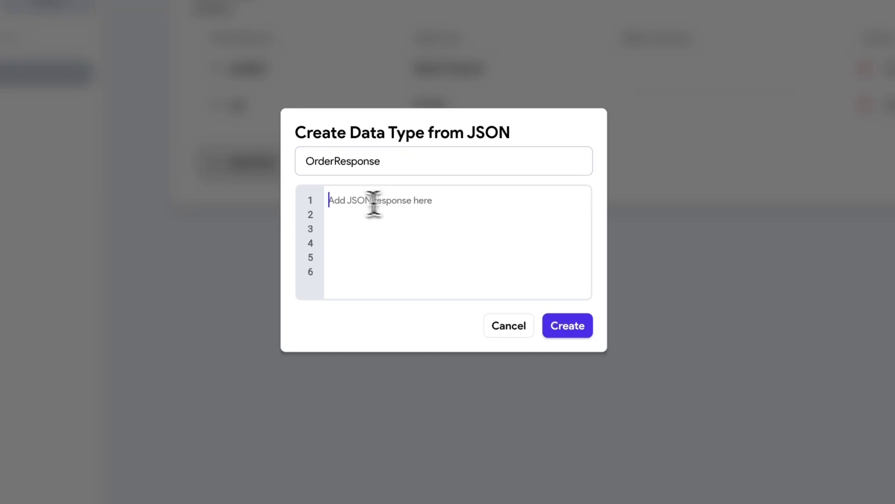
key(ctrl+v)
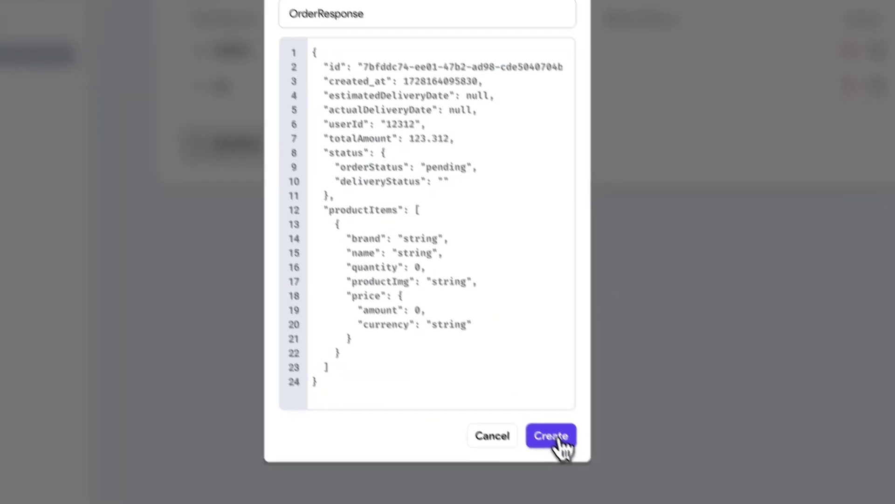
click(571, 456)
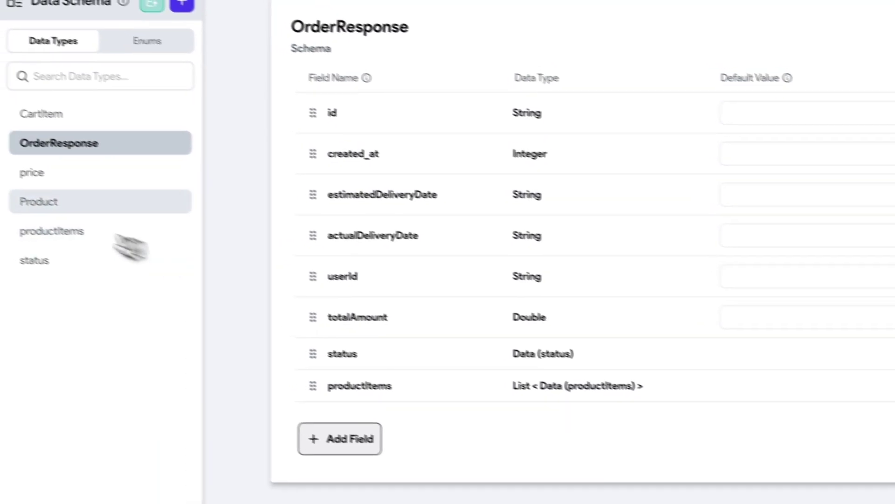
- Set the Create Order call's response data type to OrderResponse and save the API call
click(19, 221)
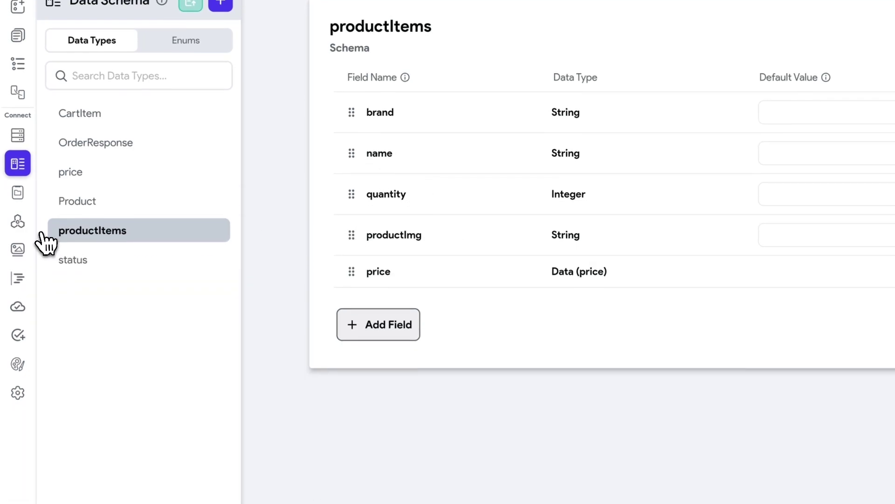
click(19, 216)
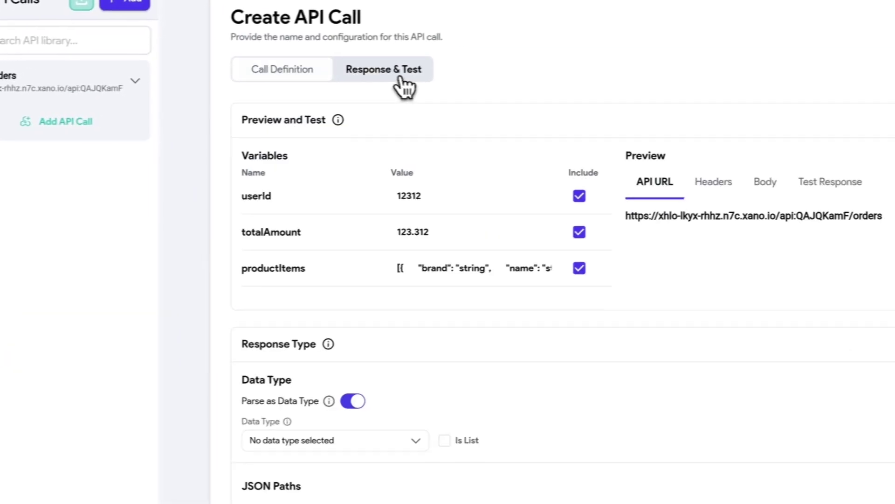
click(461, 68)
scroll(590, 277, down, 3)
click(323, 321)
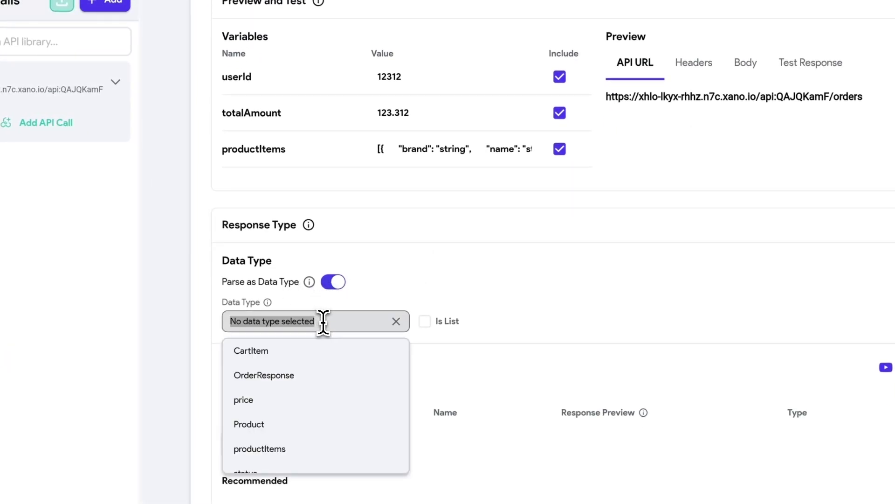
click(275, 378)
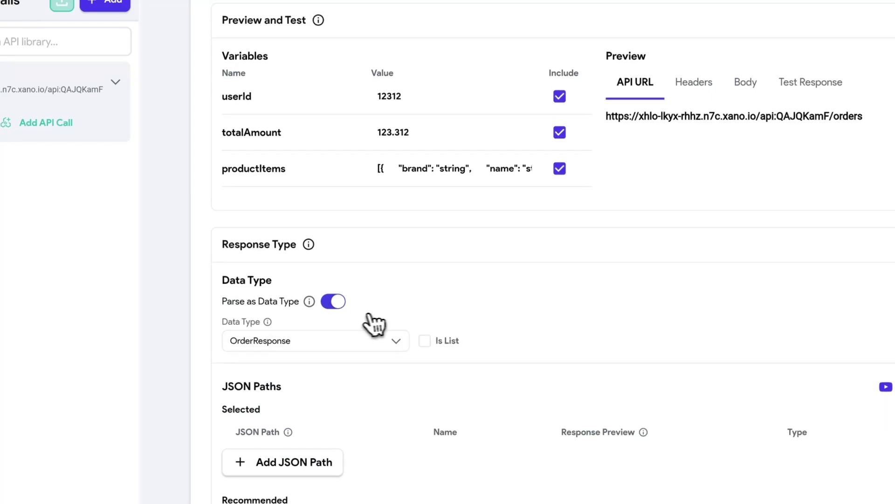
scroll(723, 456, up, 5)
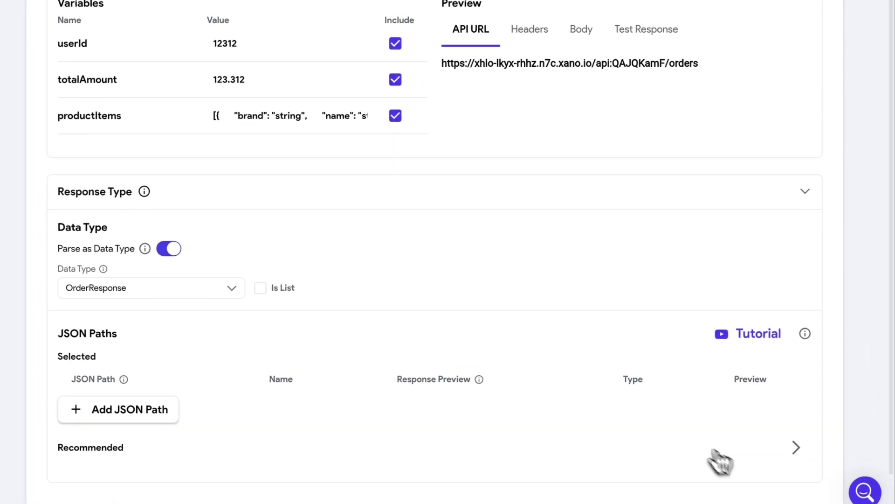
click(169, 55)
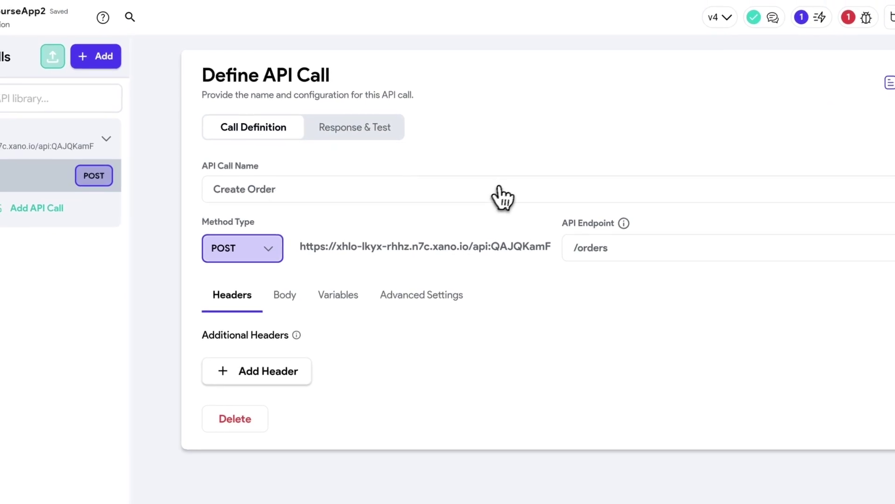
click(382, 126)
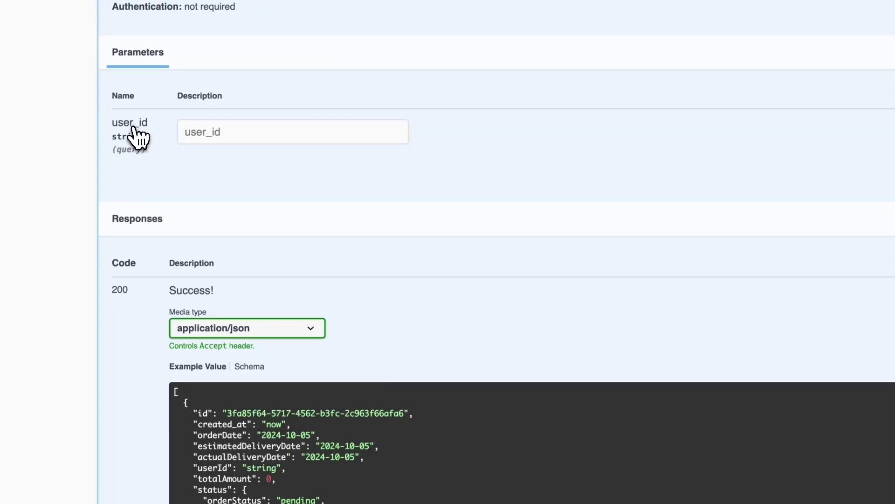
- Switch to the Xano API documentation and examine the orders request's user_id query parameter and example response array
scroll(280, 200, down, 1)
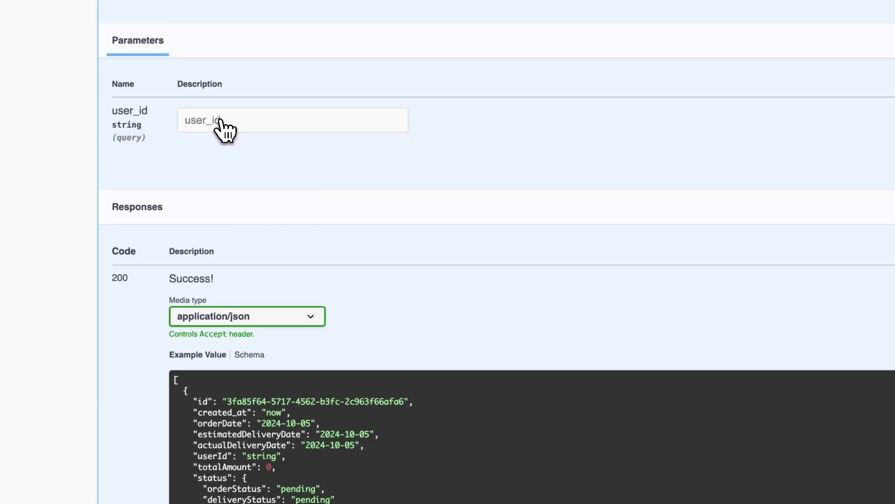
scroll(315, 396, down, 4)
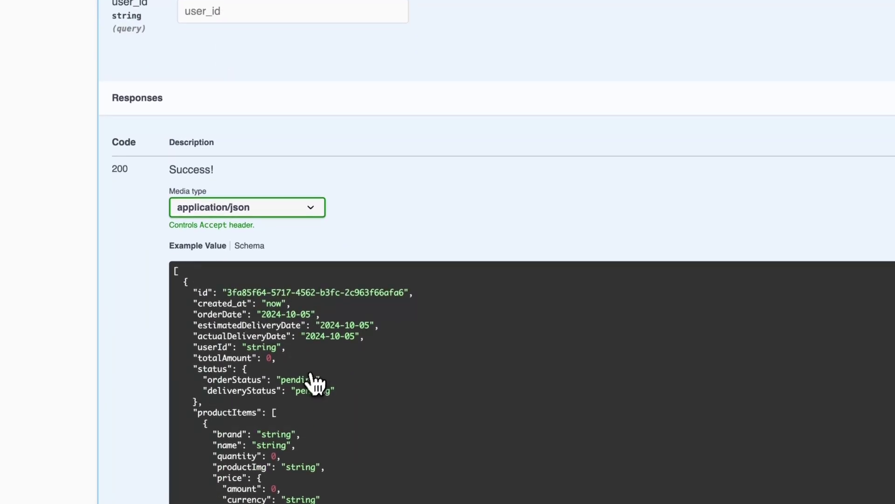
scroll(223, 333, down, 2)
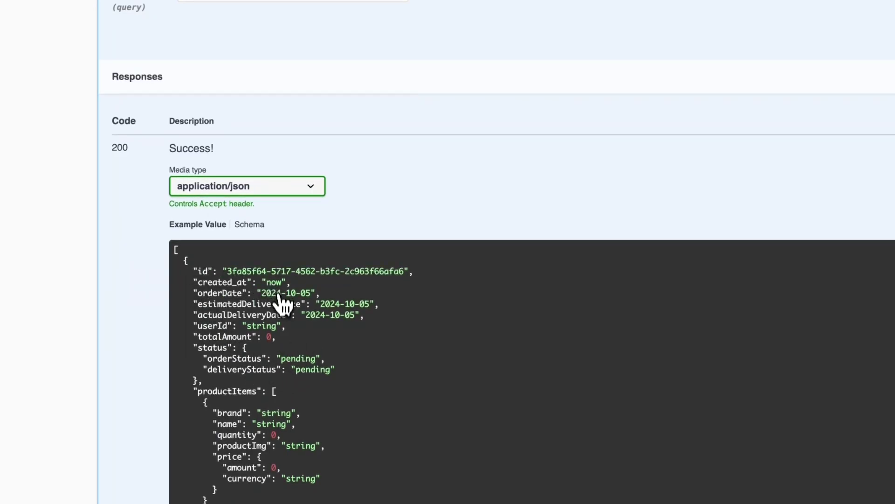
scroll(223, 337, down, 1)
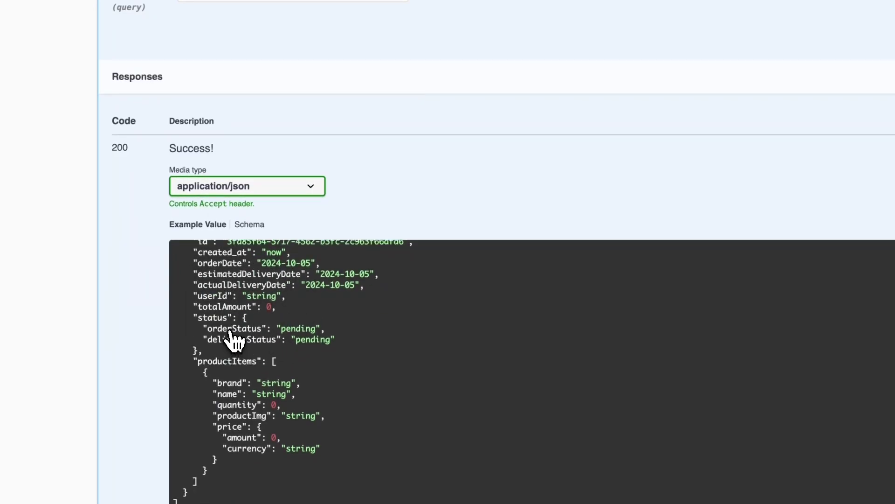
scroll(232, 338, up, 1)
triple_click(184, 273)
click(269, 422)
scroll(246, 329, down, 1)
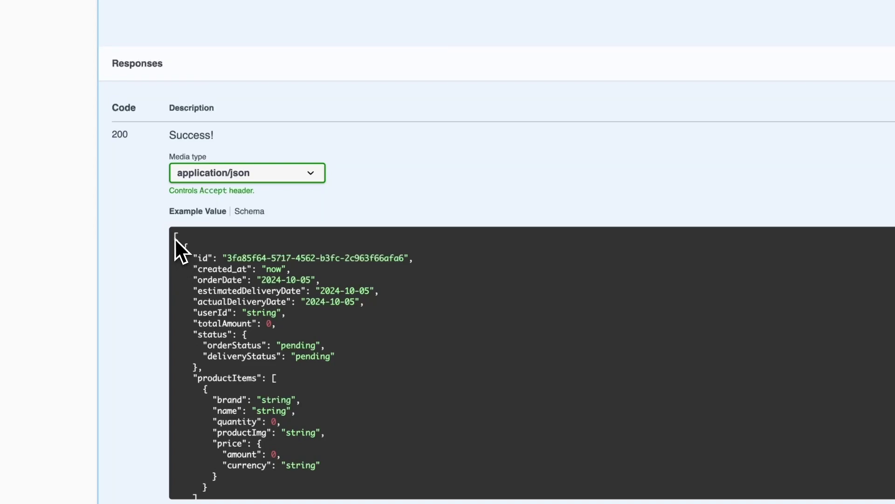
scroll(184, 420, down, 2)
scroll(218, 420, up, 4)
scroll(220, 408, up, 5)
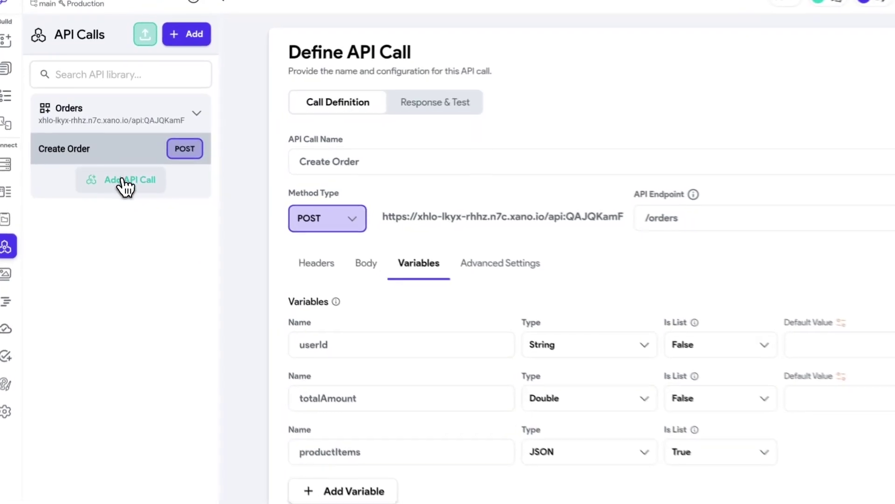
- Add a GET API call named Get Orders with the endpoint /orders to the Orders group
click(120, 184)
click(354, 163)
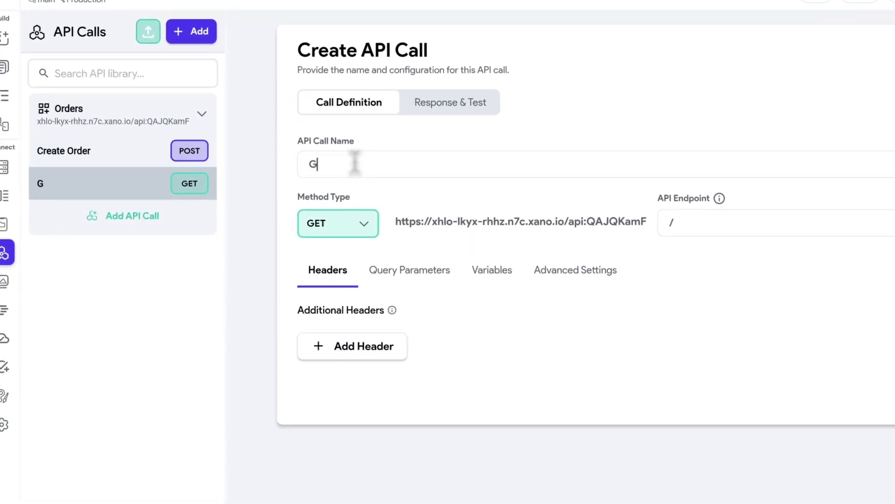
text(Get Irde)
key(BackSpace)
key(BackSpace)
key(BackSpace)
key(BackSpace)
text(Orders)
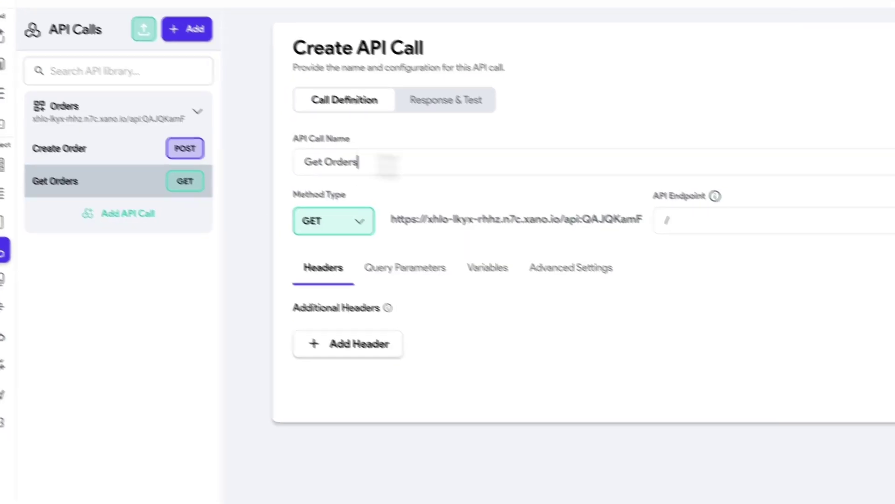
click(690, 221)
text(orders)
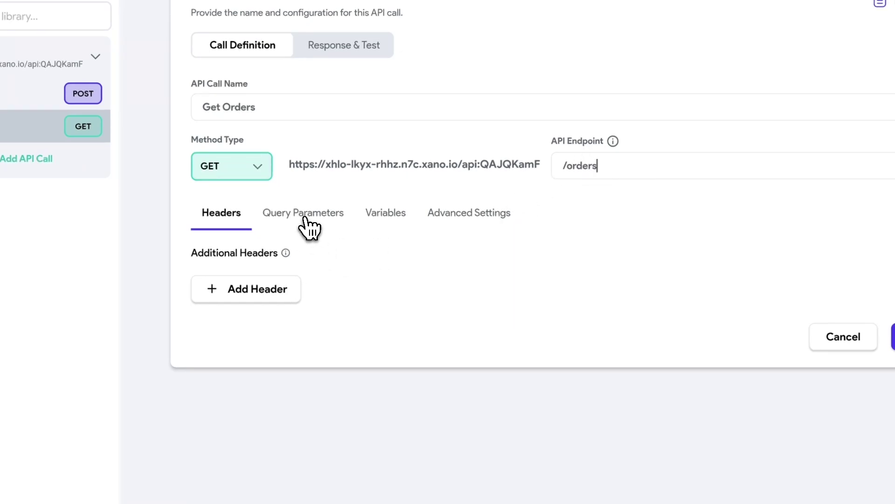
- Add a query parameter named user_id to the Get Orders call, taking its value from a new user_id variable
click(308, 224)
click(258, 292)
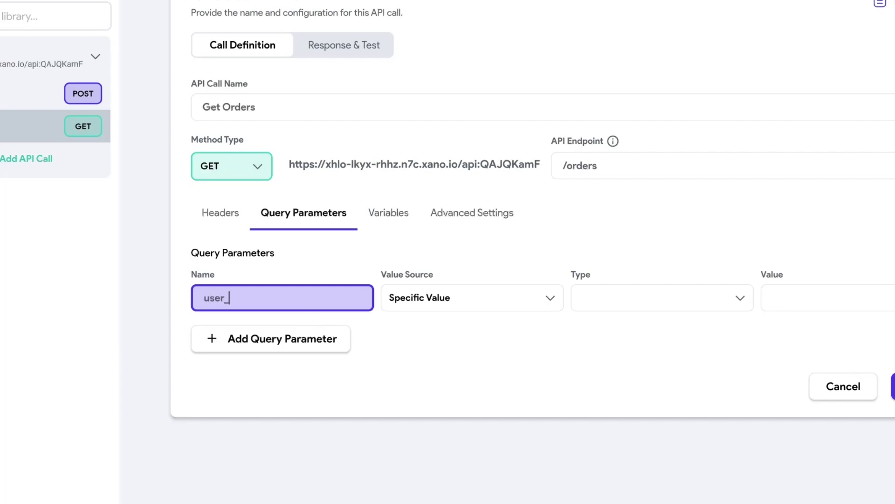
key(Tab)
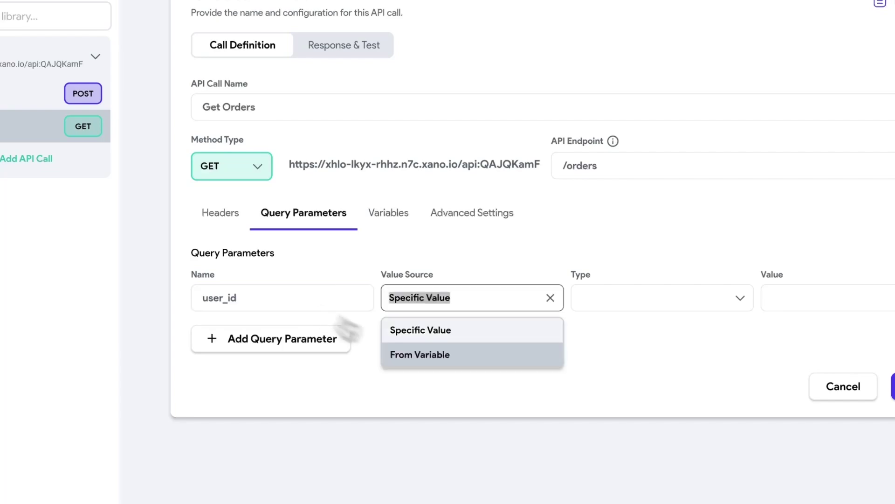
click(420, 354)
click(630, 297)
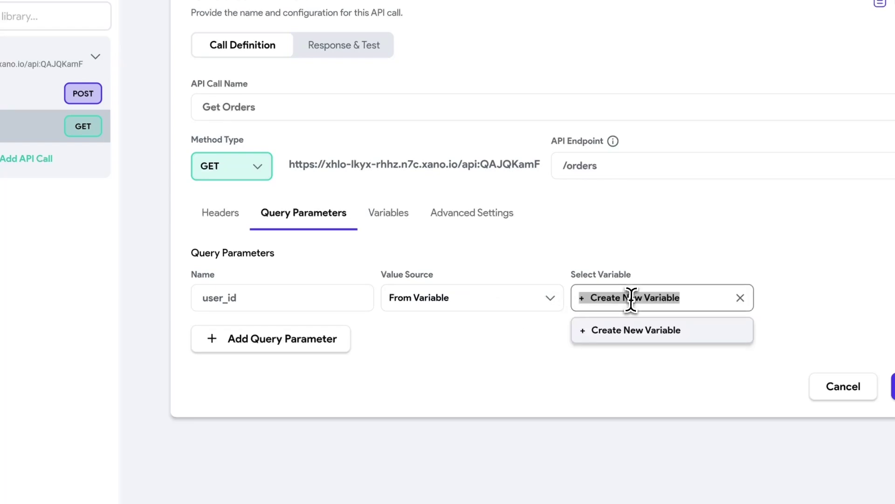
click(630, 333)
click(610, 298)
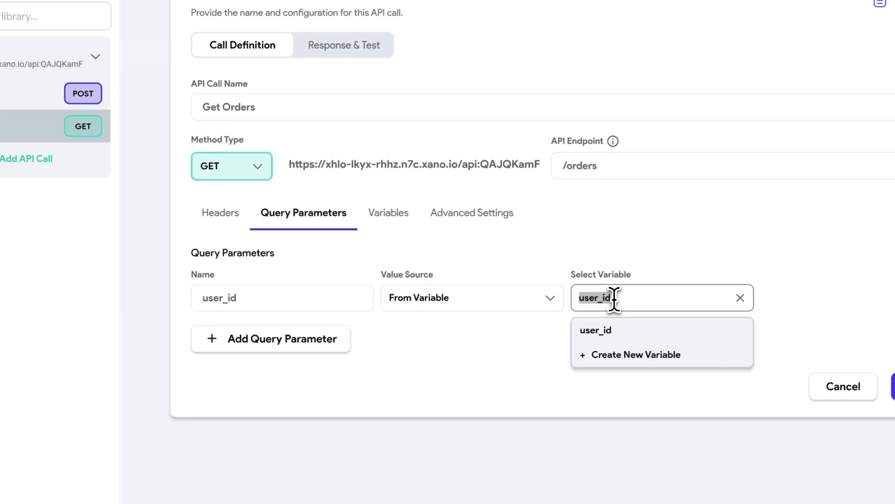
click(616, 334)
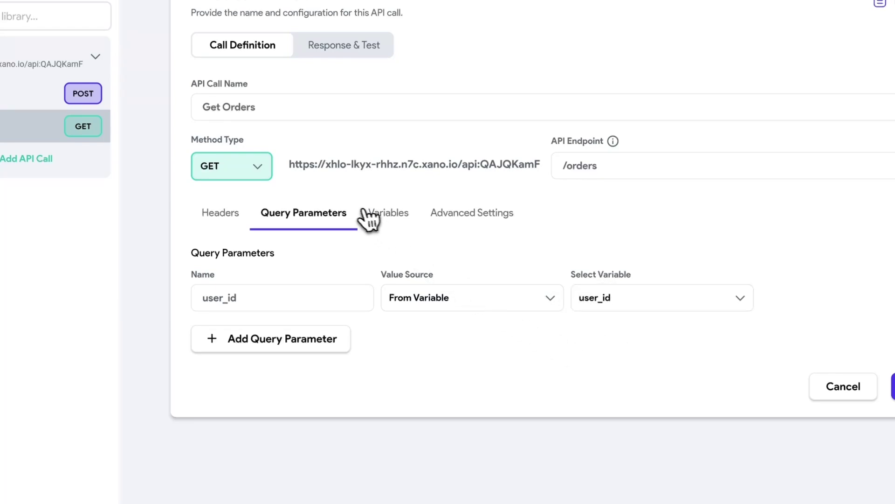
- Set the user_id variable's type to String with an empty specific default value, and recheck the query parameter
click(391, 213)
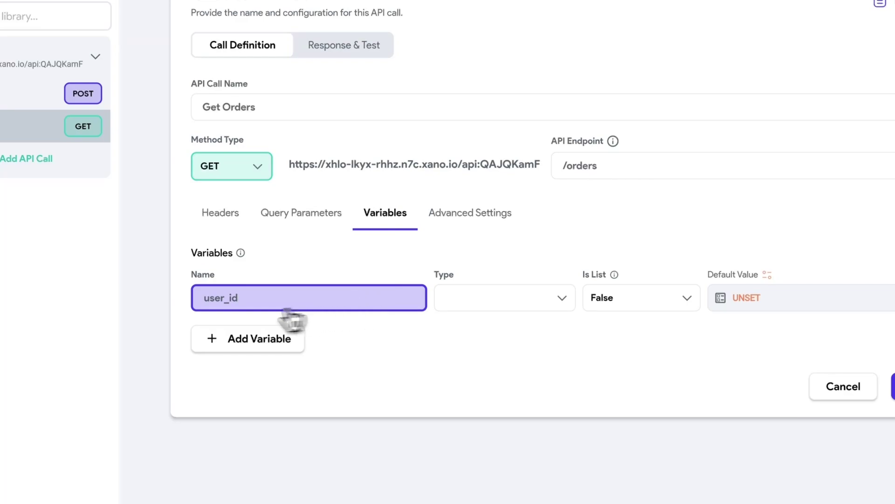
click(489, 303)
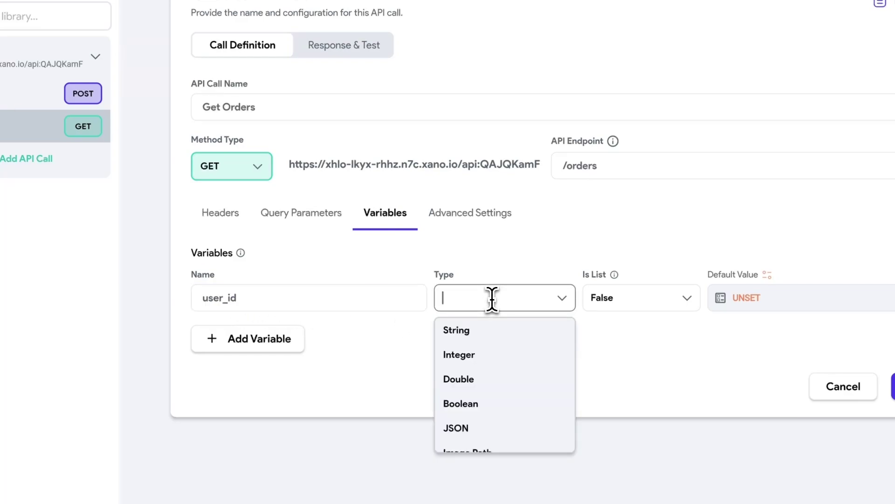
click(468, 333)
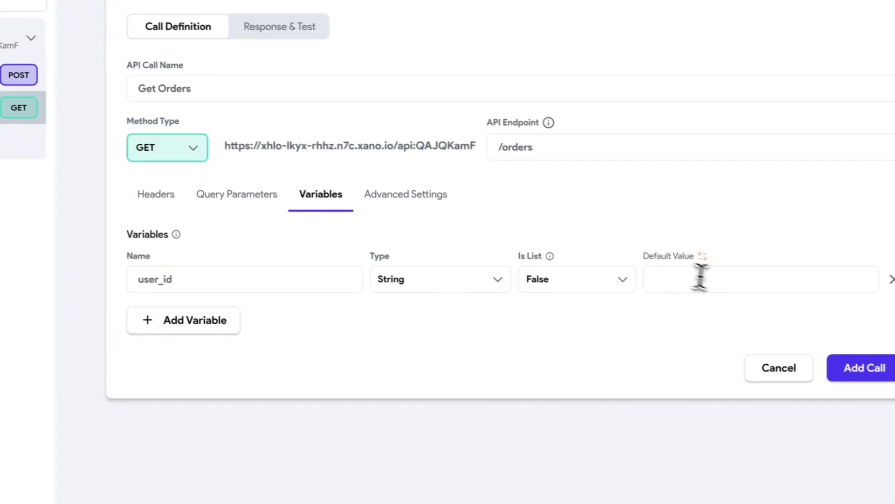
click(751, 302)
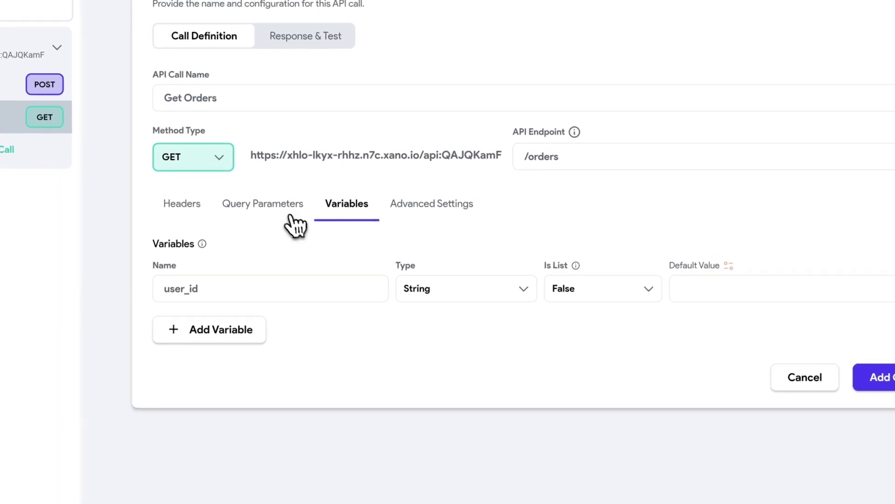
click(270, 208)
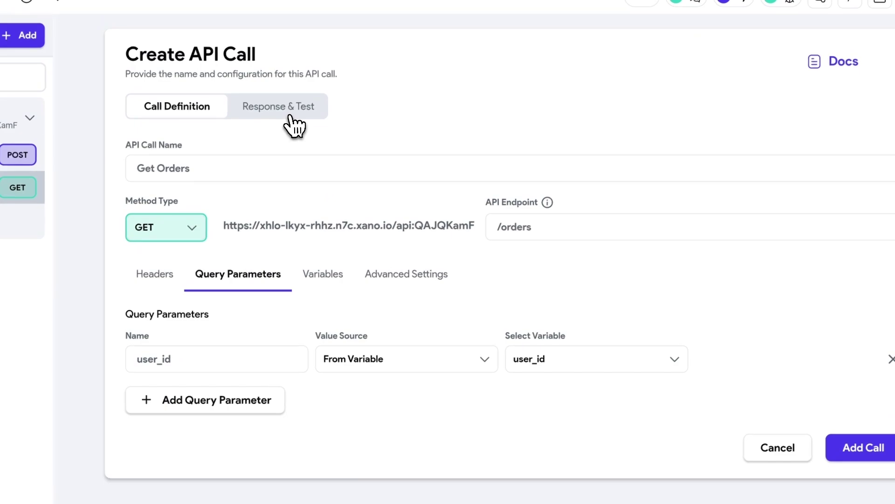
- Test the Get Orders call with the user_id variable included and set to 123
click(292, 125)
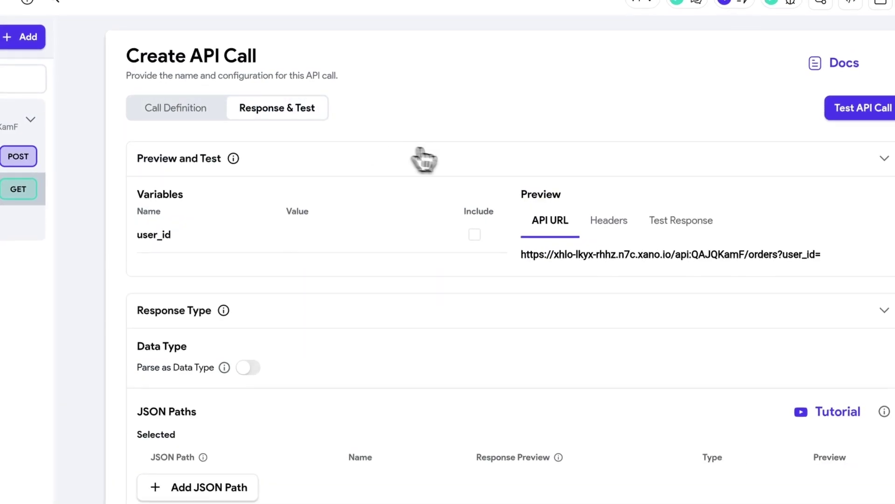
click(488, 212)
click(320, 214)
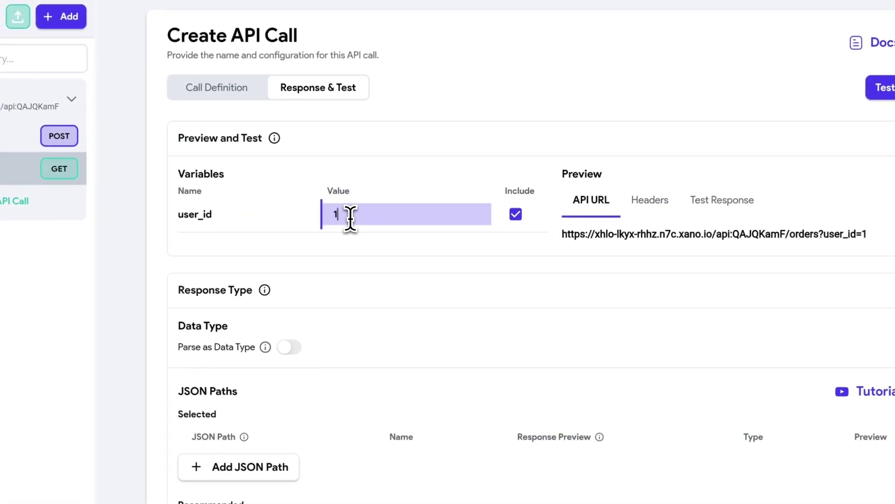
click(884, 88)
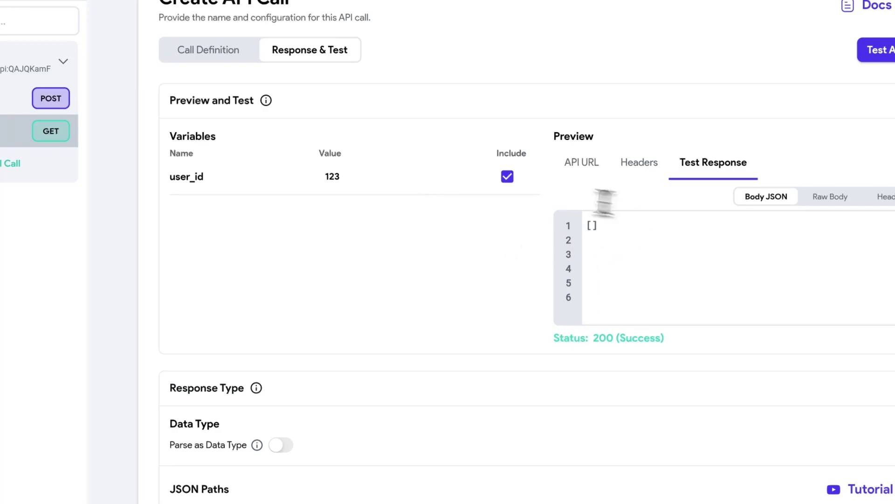
click(348, 176)
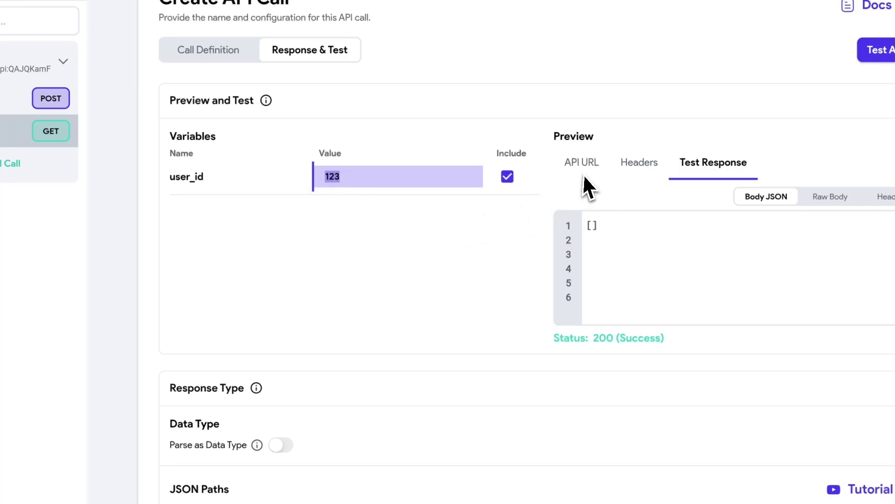
click(405, 318)
- Parse the Get Orders response as a list of the OrderResponse data type and add the call
scroll(373, 335, down, 2)
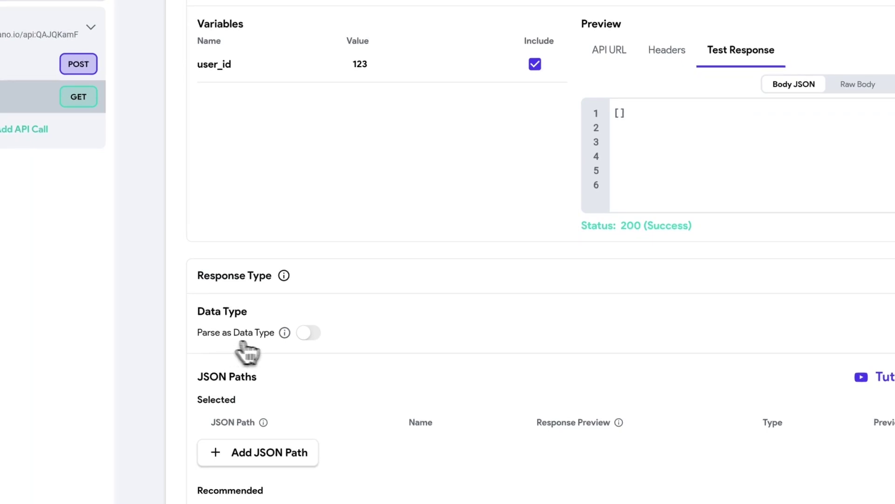
click(308, 332)
scroll(380, 340, down, 1)
click(270, 311)
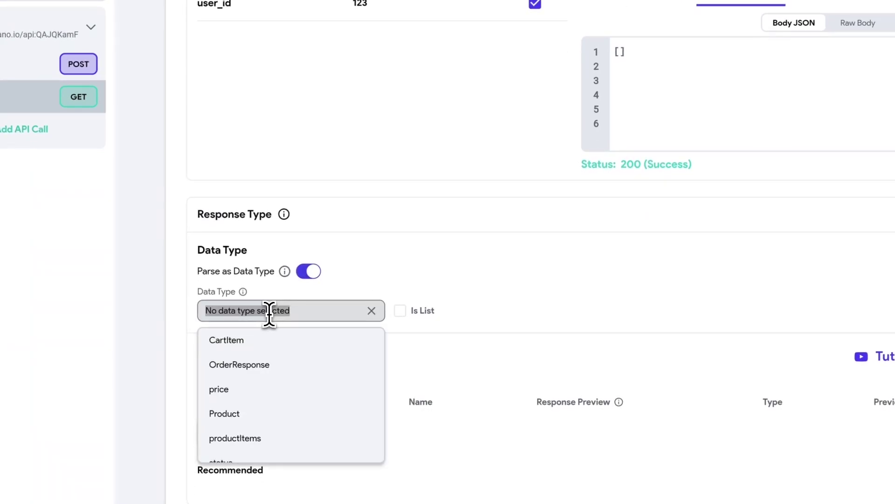
click(250, 374)
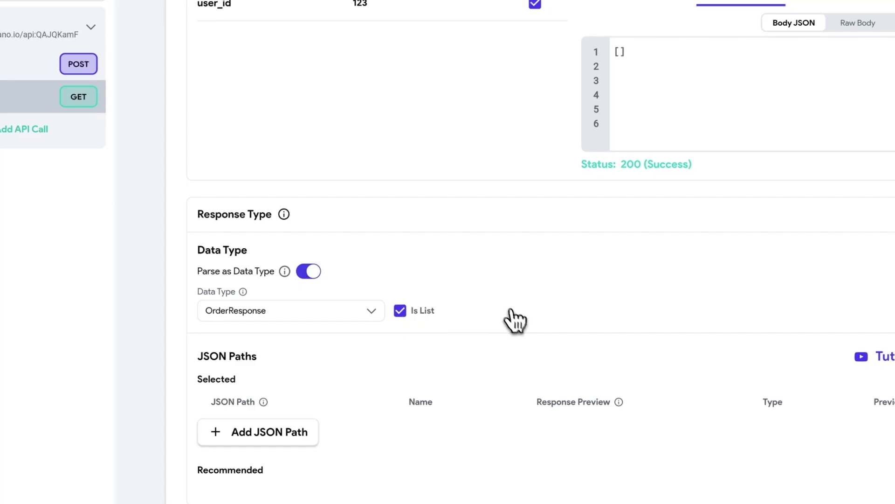
scroll(485, 280, up, 3)
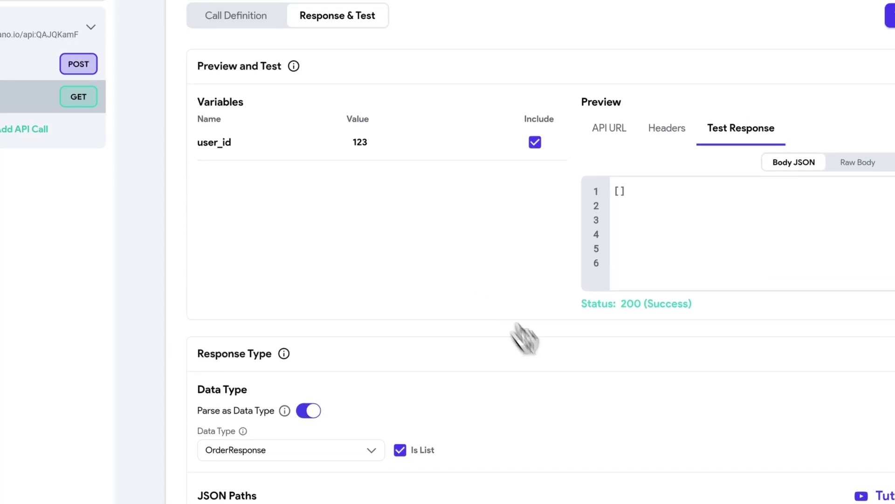
scroll(607, 408, down, 4)
click(845, 481)
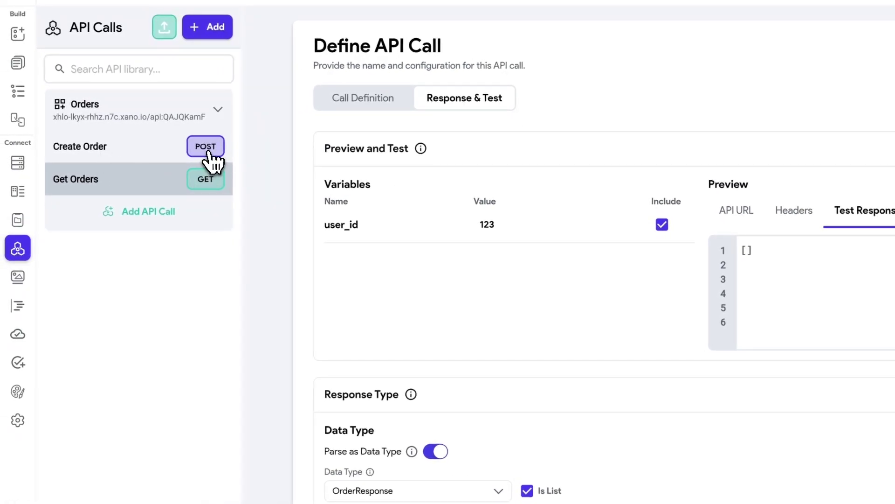
- On OrderListPage, add an API Call backend query to the order ListView using the Orders group's Get Orders endpoint
click(18, 62)
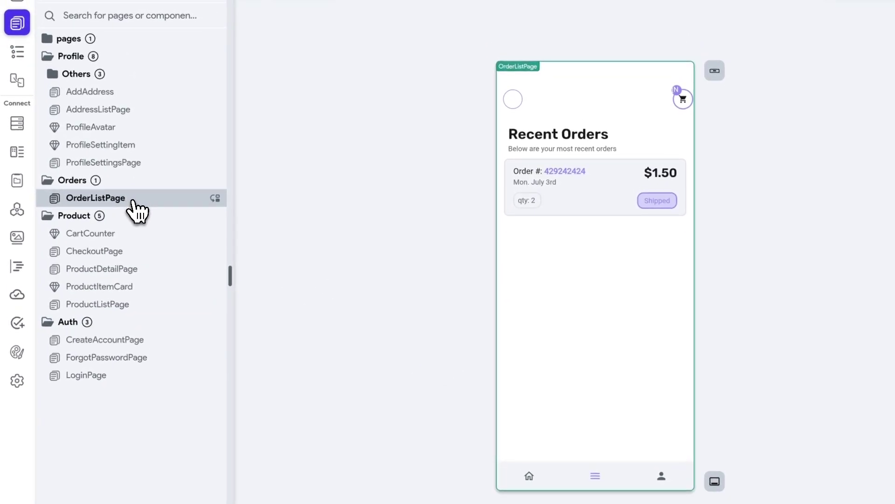
click(658, 227)
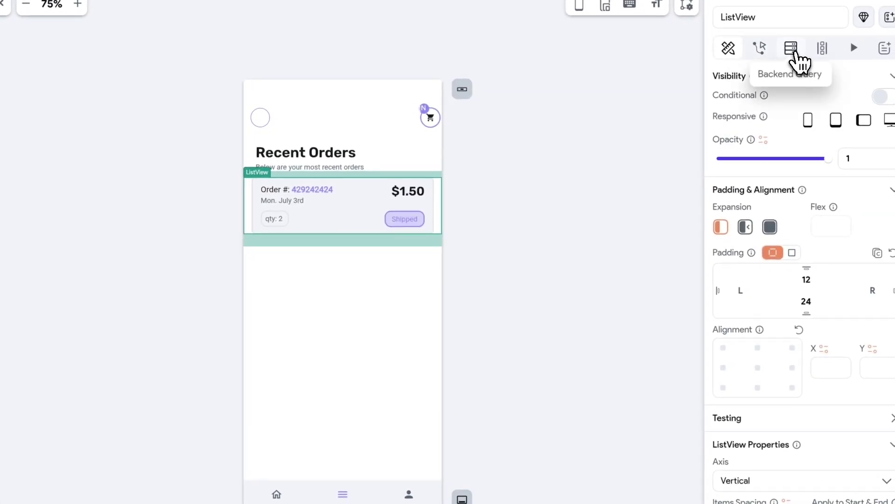
click(796, 60)
click(800, 91)
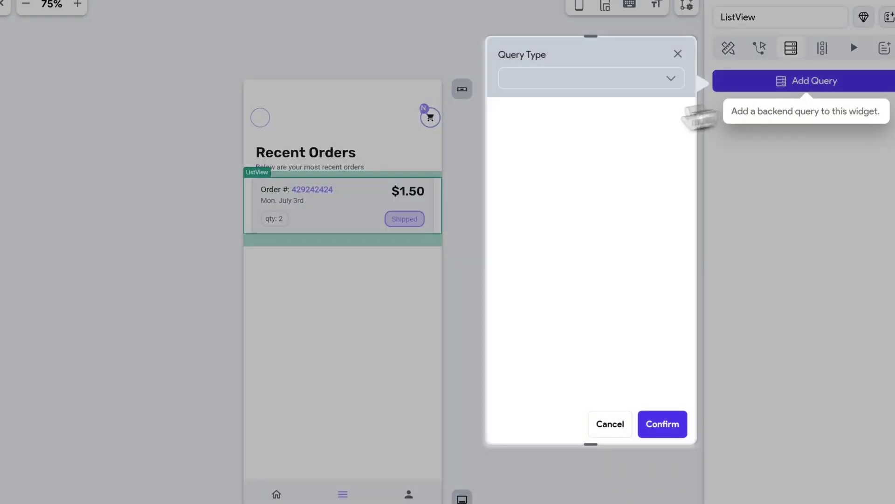
click(669, 82)
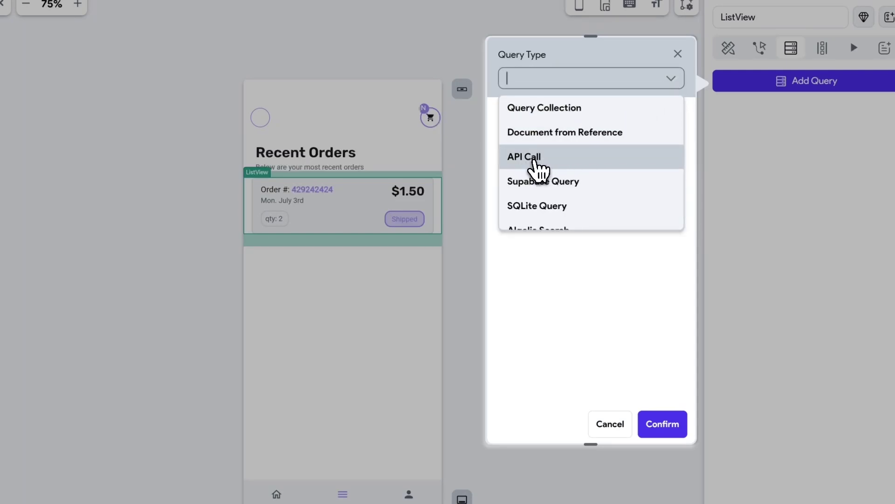
click(535, 159)
click(530, 135)
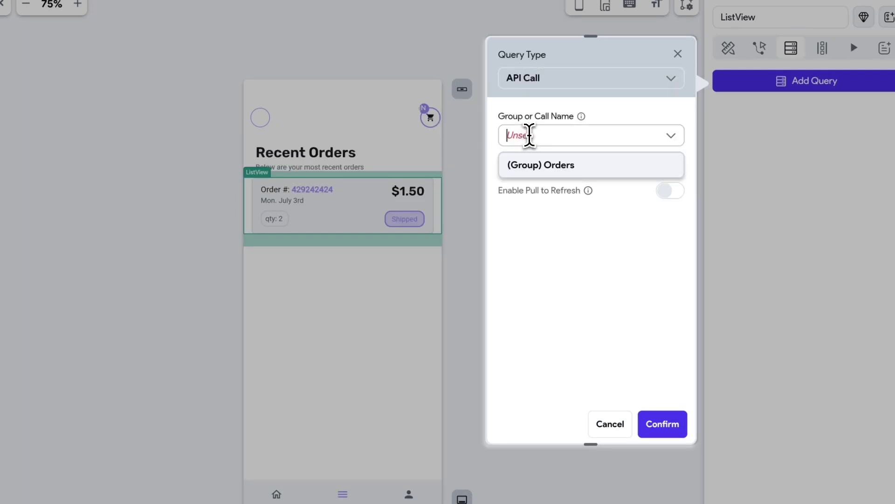
click(551, 169)
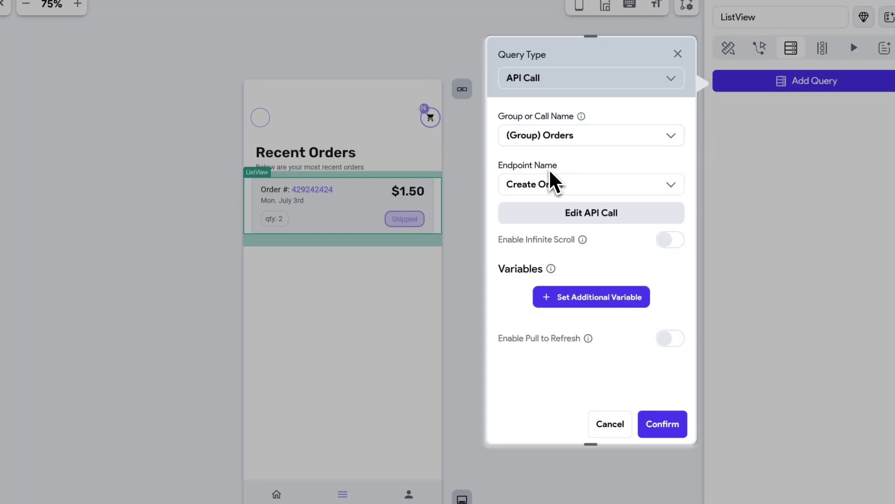
click(532, 188)
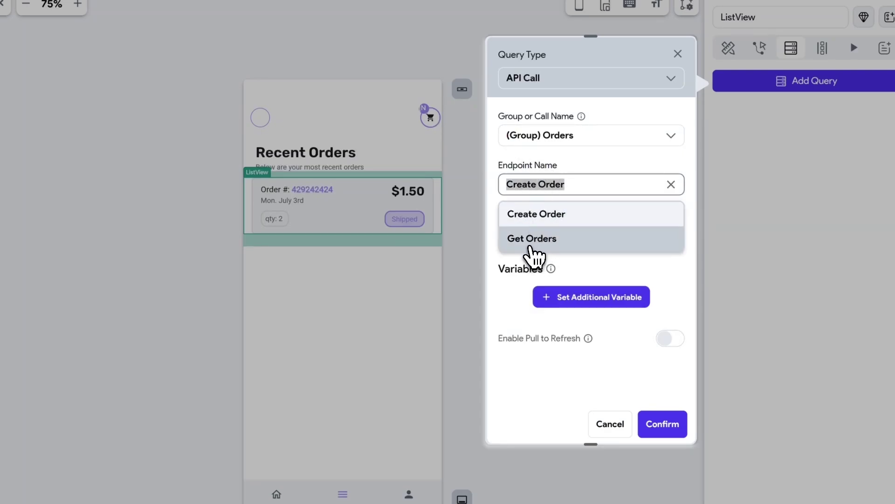
click(536, 250)
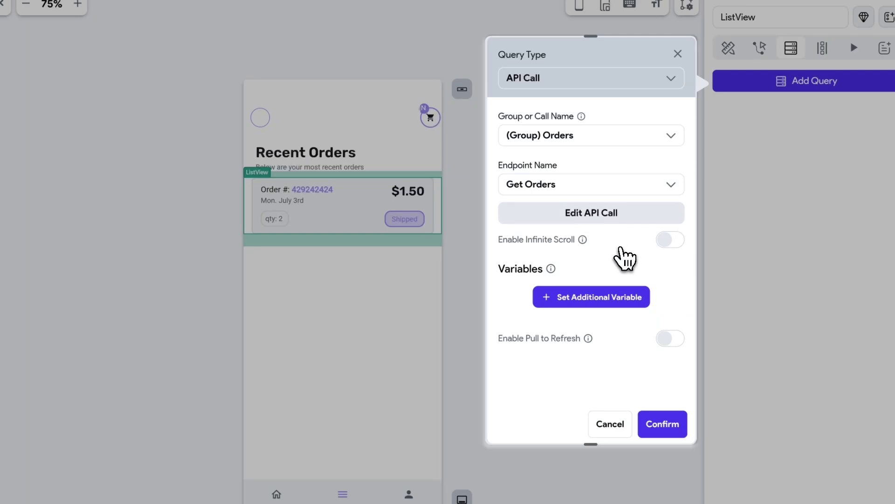
- Pass the authenticated user's User ID as the query's user_id variable and confirm the backend query
click(593, 299)
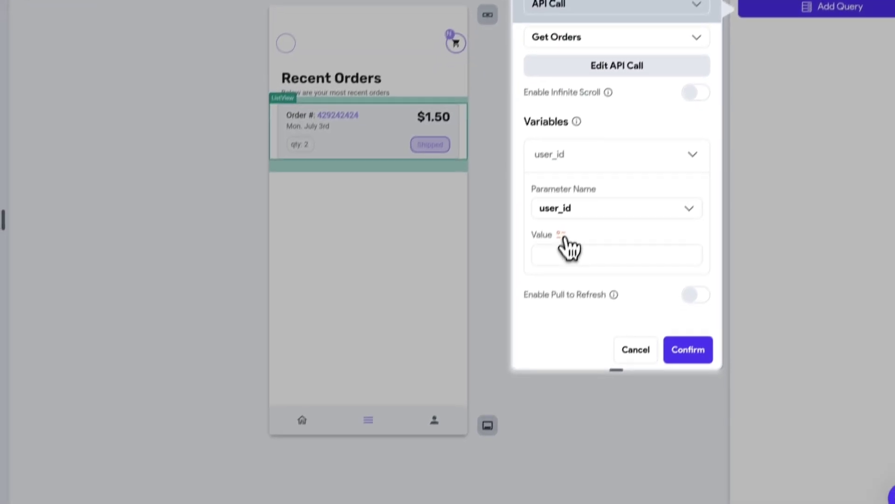
click(569, 216)
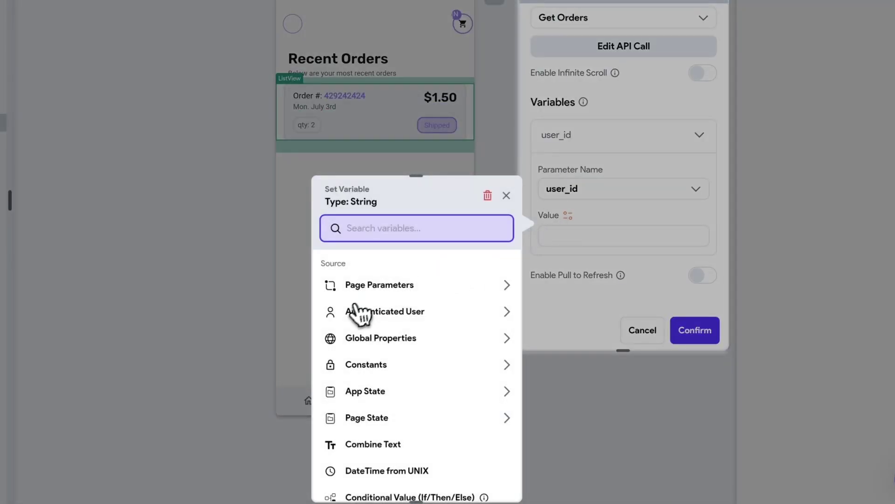
click(384, 311)
scroll(390, 327, down, 1)
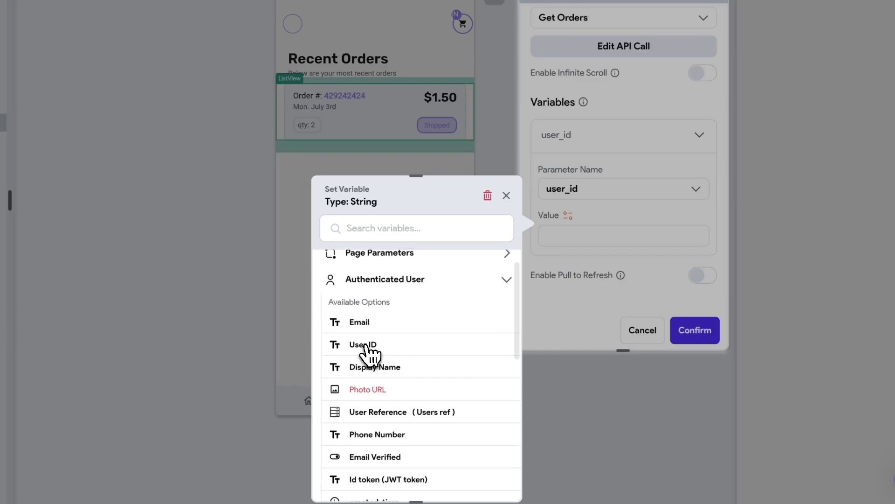
click(369, 344)
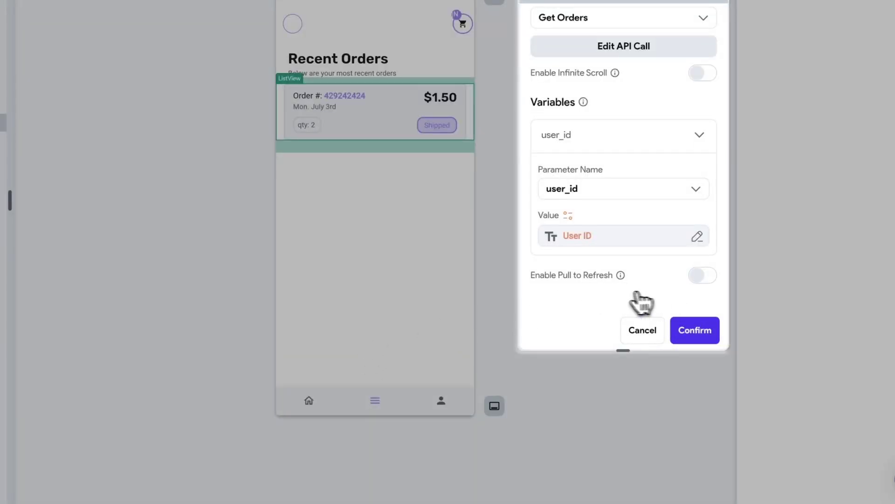
scroll(621, 299, up, 1)
scroll(597, 297, down, 1)
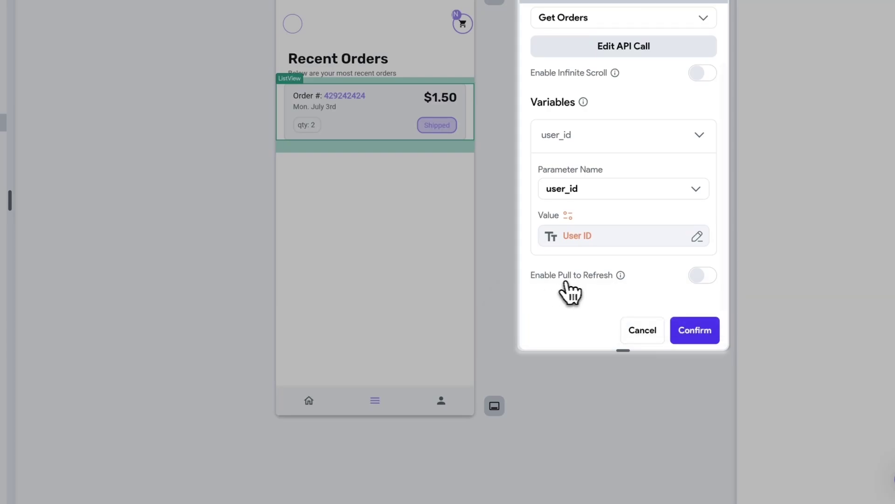
click(701, 332)
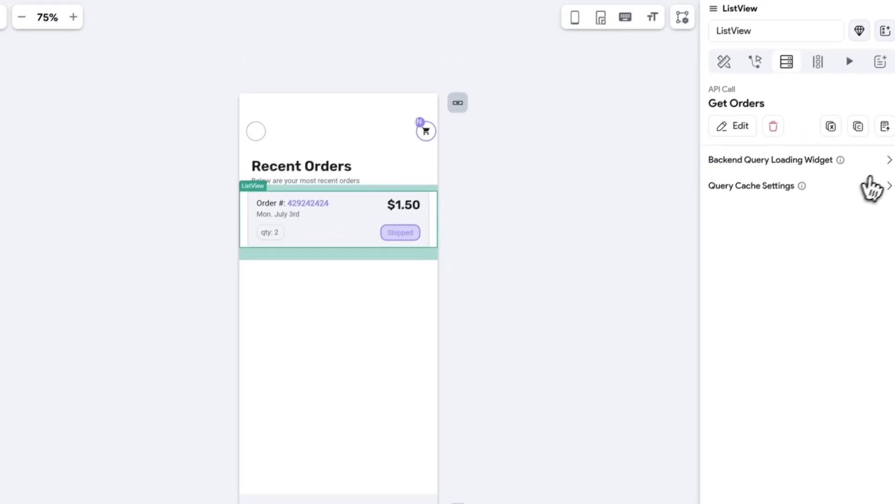
- Set the ListView query's loading widget type to Project Theme Loading Indicator
click(889, 161)
click(752, 238)
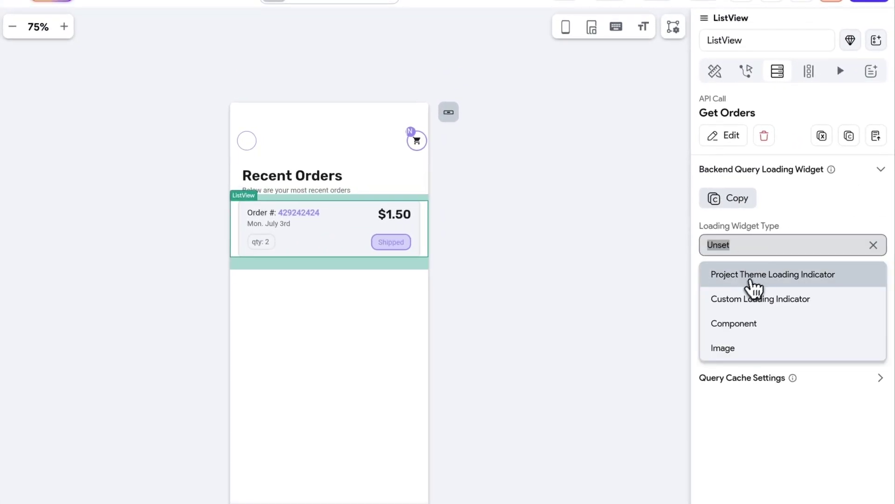
click(752, 278)
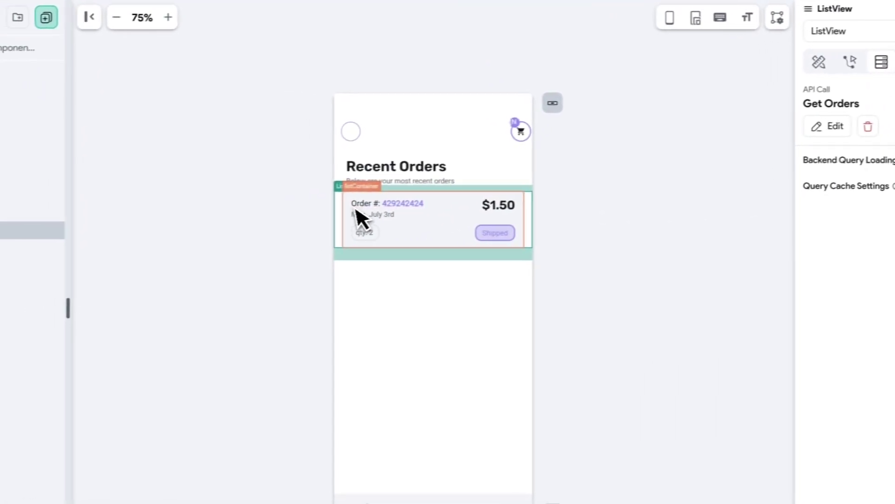
click(402, 207)
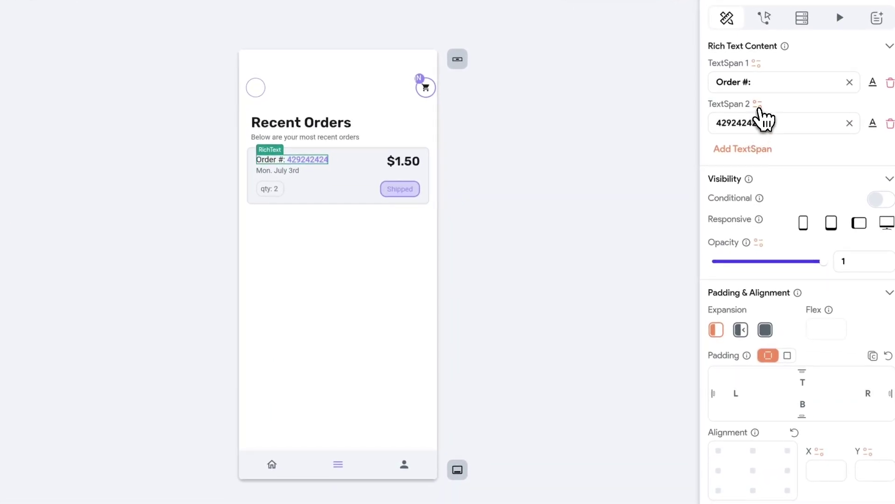
click(758, 105)
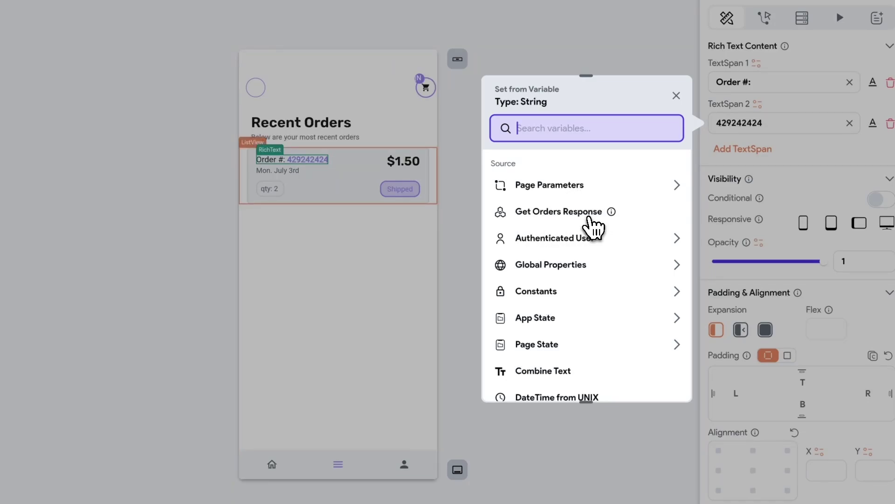
click(541, 215)
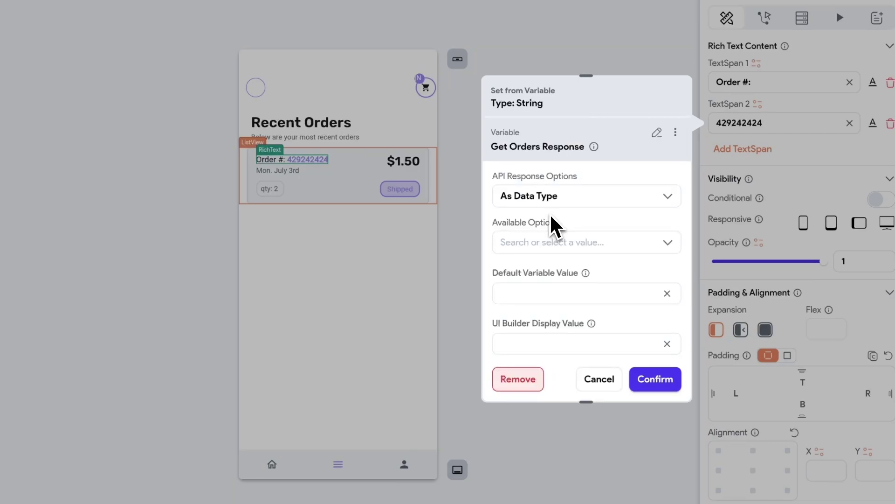
click(505, 199)
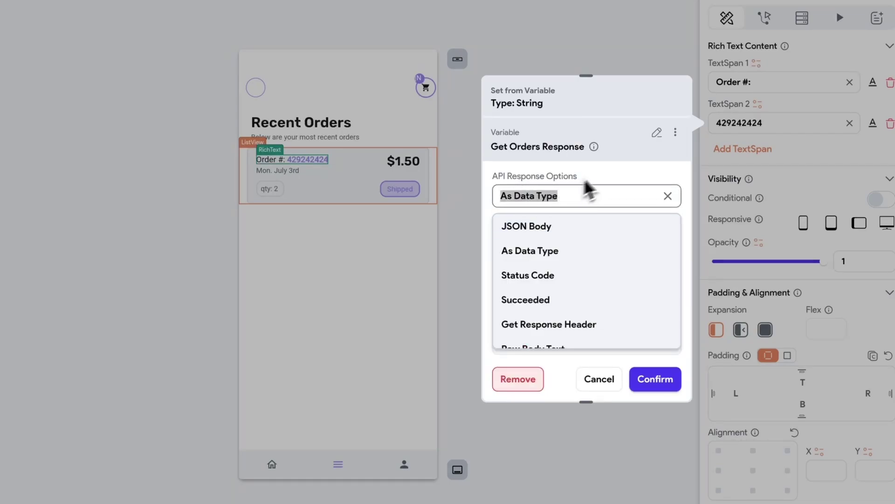
click(586, 191)
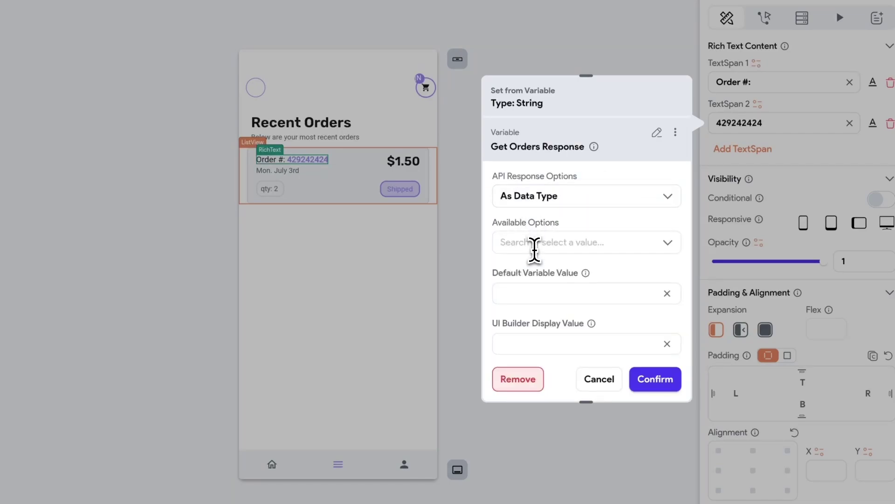
click(534, 247)
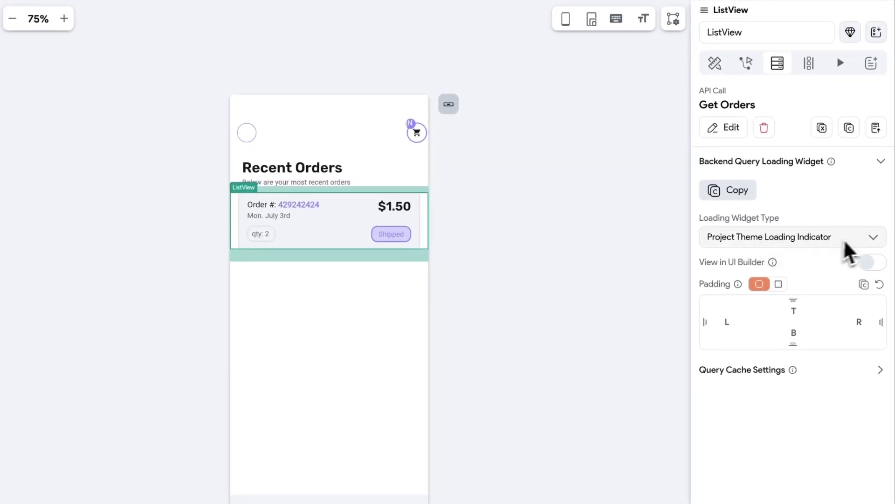
- Start generating the order ListView's children from a variable and name the variable Orders
click(880, 161)
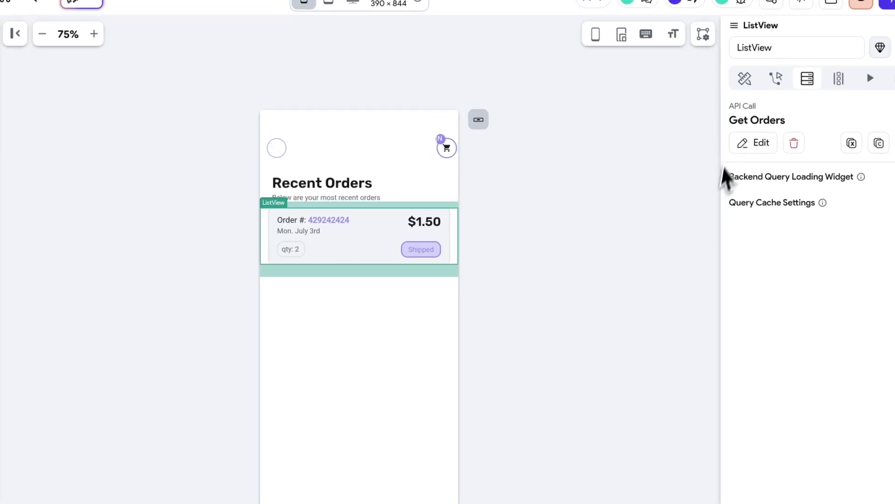
click(452, 241)
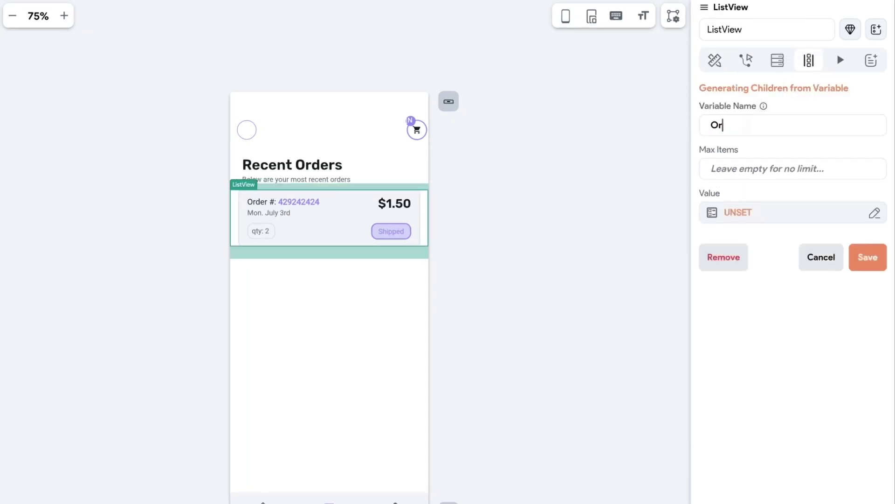
text(ders)
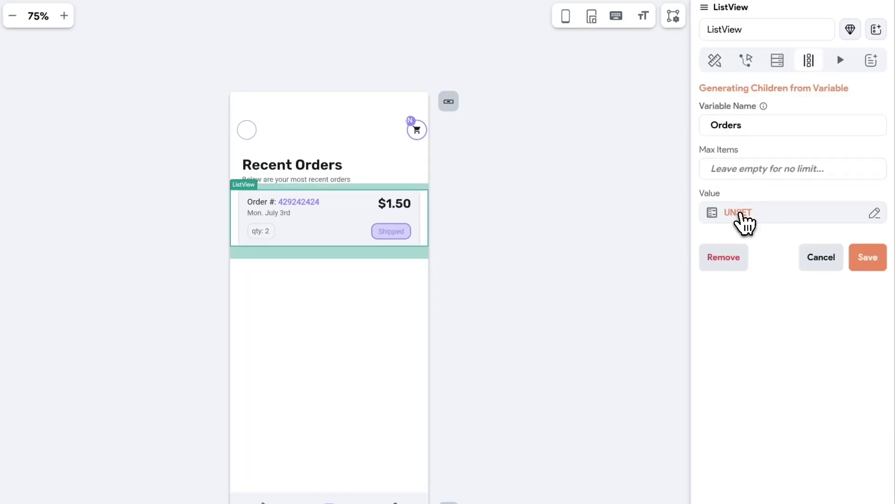
- Set the Orders variable's value to Get Orders Response as data type with no further changes, and save the dynamic children
click(742, 214)
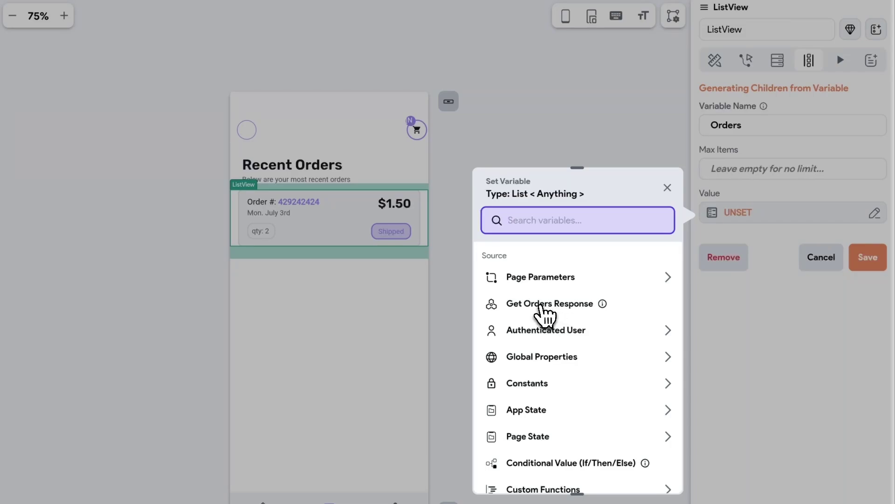
click(542, 308)
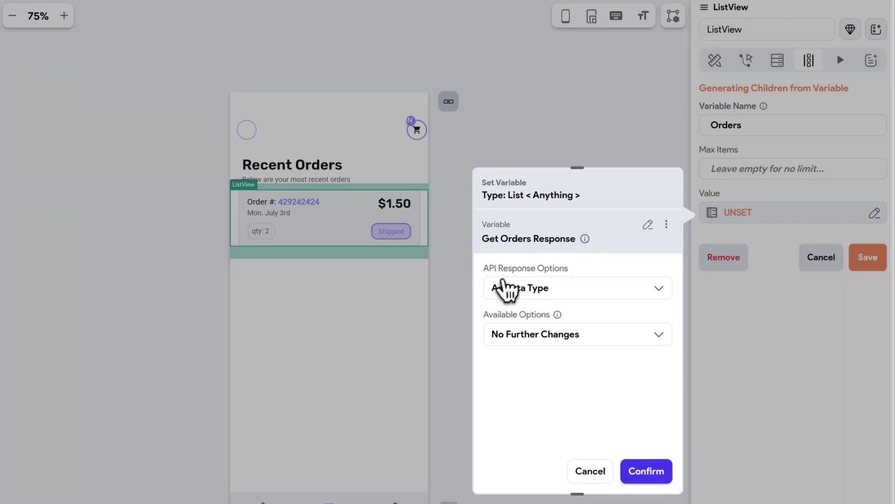
click(671, 292)
scroll(578, 352, down, 5)
scroll(541, 303, up, 3)
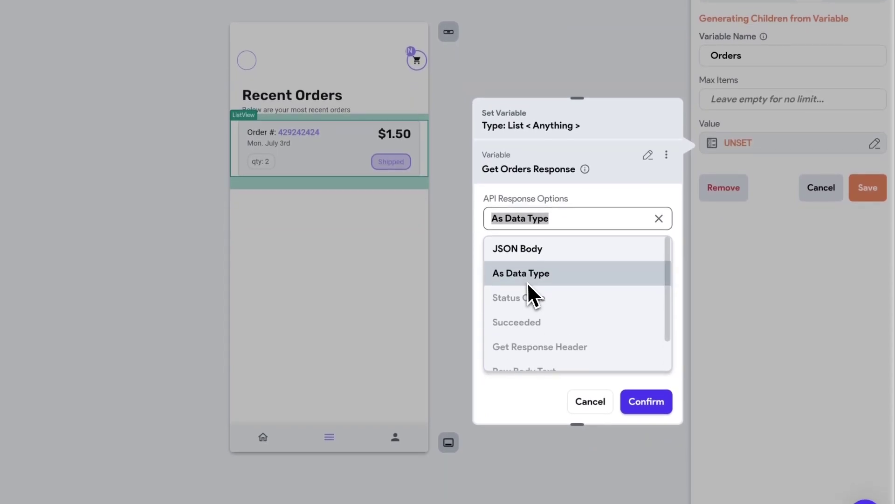
scroll(551, 280, down, 1)
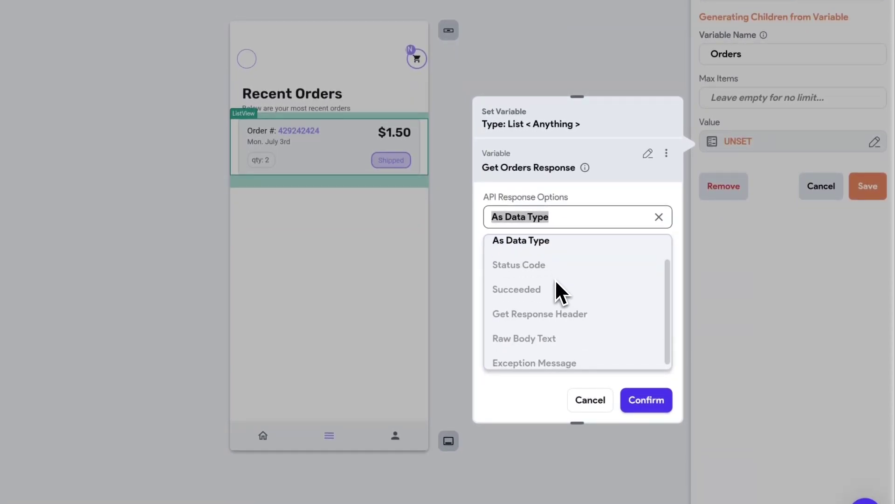
scroll(528, 289, down, 1)
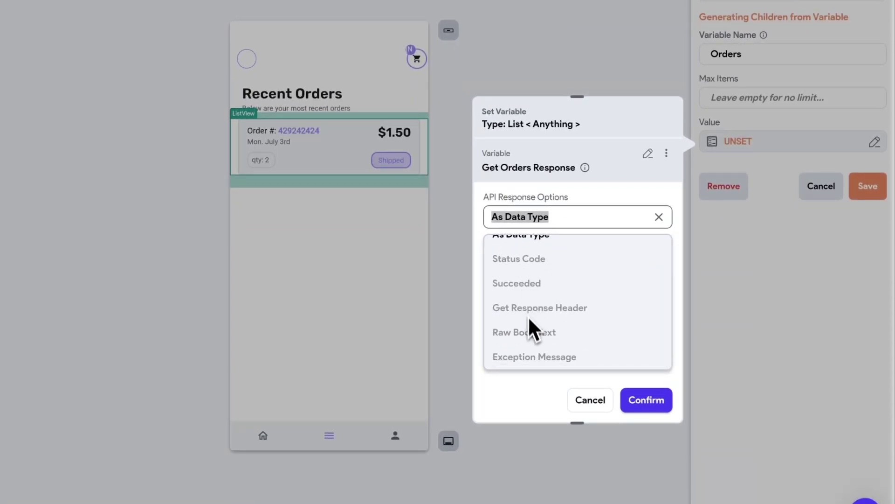
scroll(541, 339, up, 2)
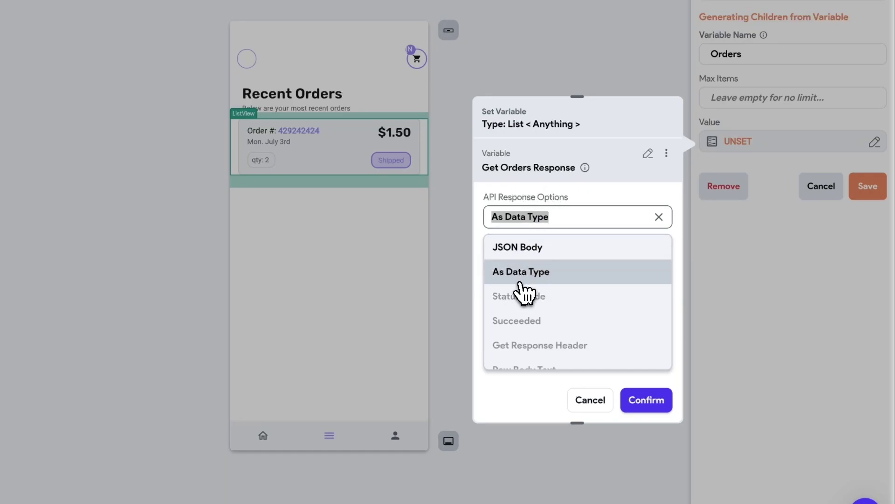
click(524, 277)
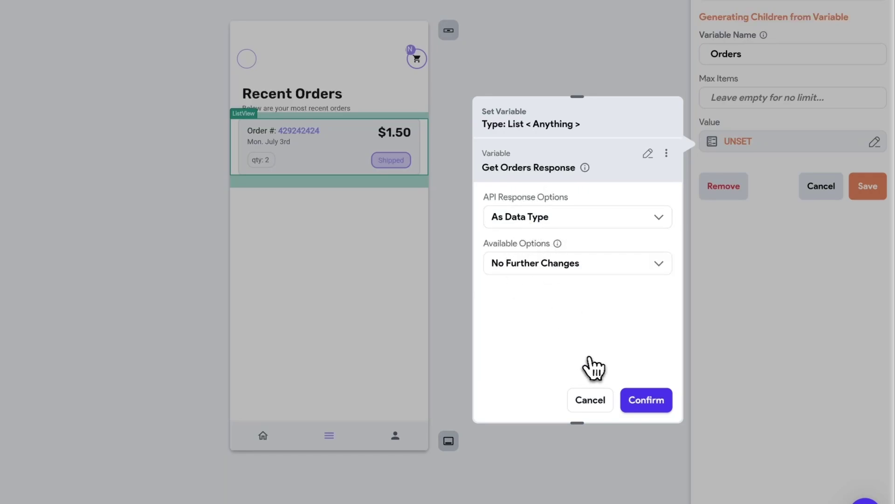
click(648, 408)
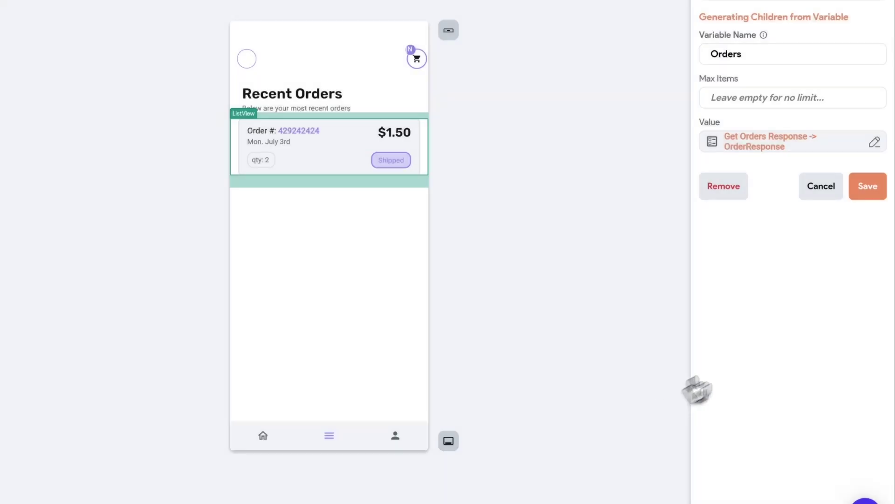
click(866, 191)
click(417, 281)
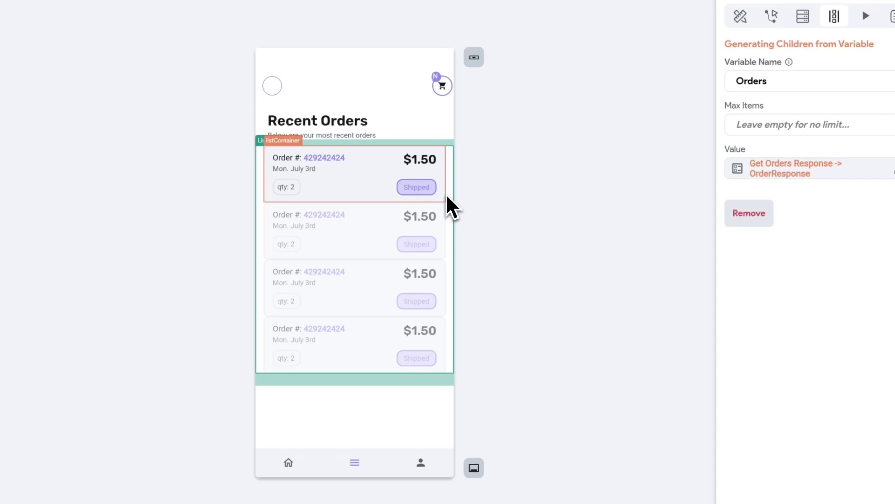
- Set the bottom padding of listContainer, the order card in the ListView, to 10
click(446, 193)
click(796, 310)
text(10)
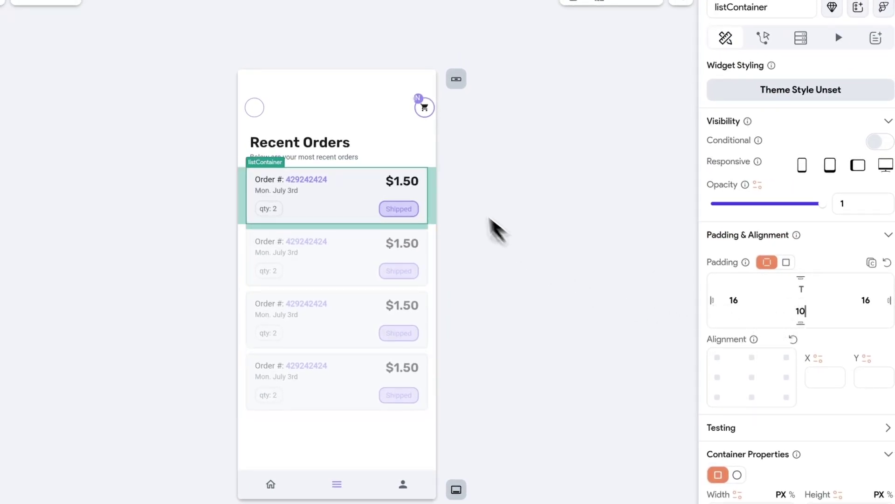
- Bind the order number text span to the id data structure field of Orders Item
click(340, 208)
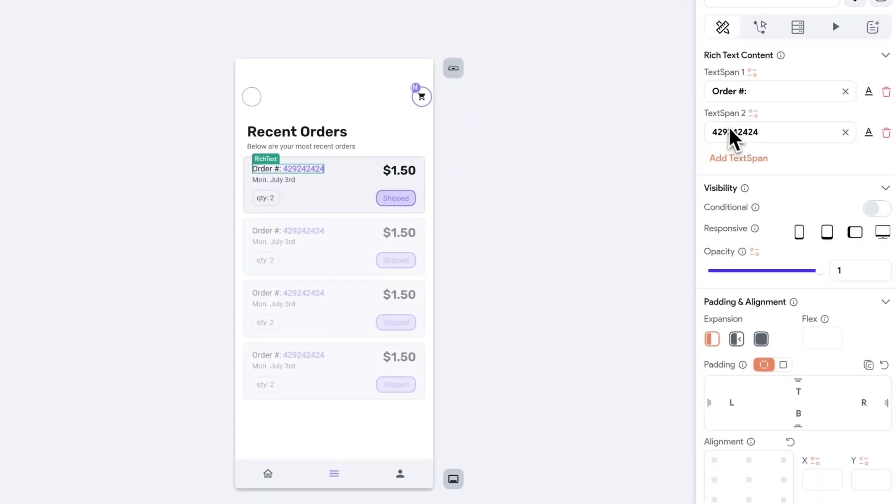
click(750, 110)
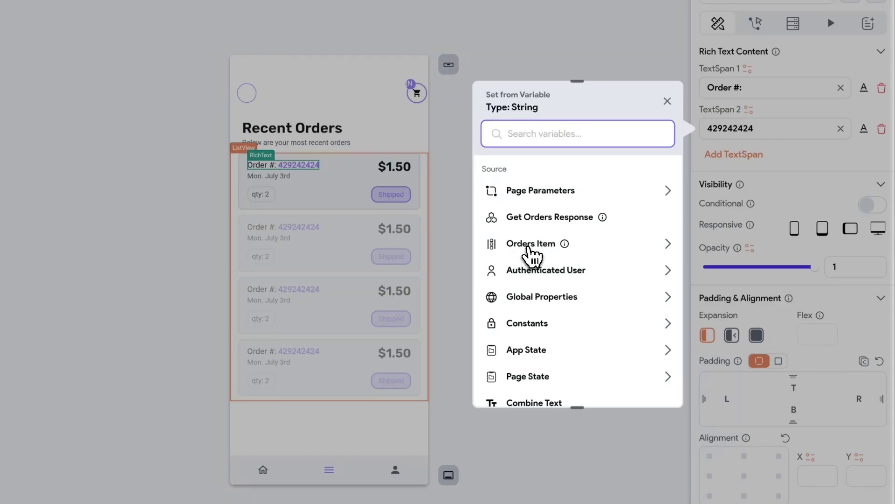
click(529, 245)
click(513, 202)
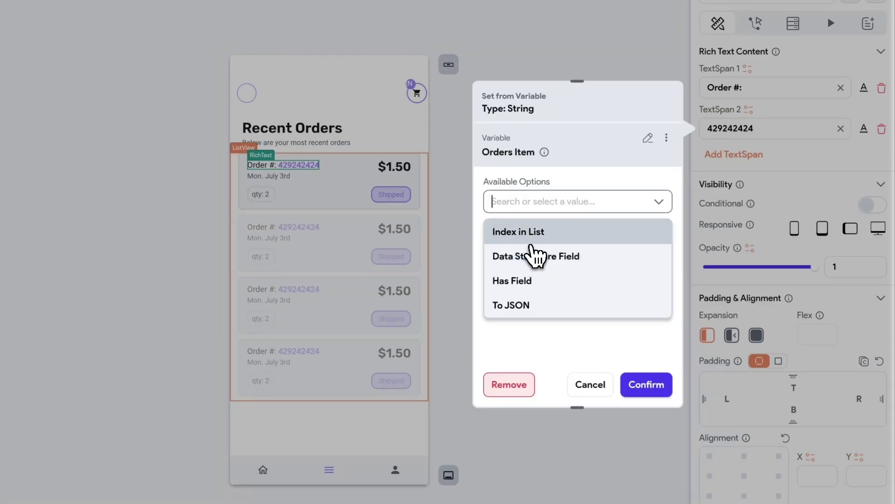
click(523, 260)
click(513, 246)
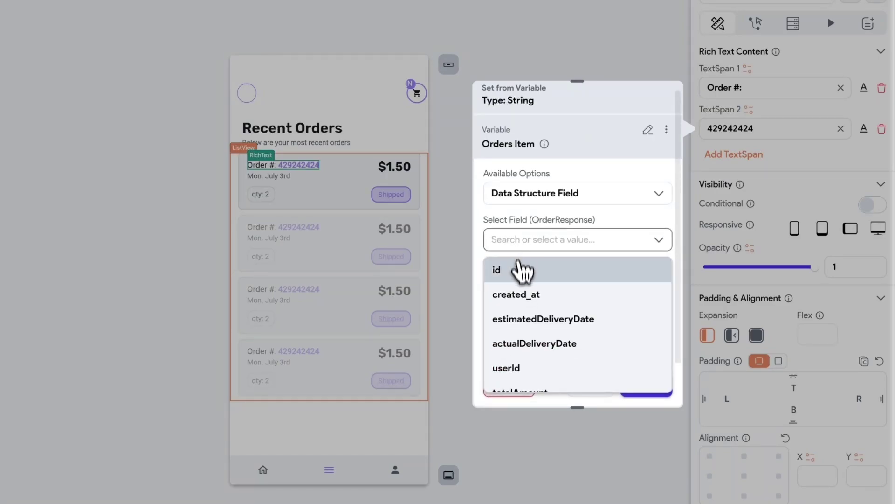
click(520, 283)
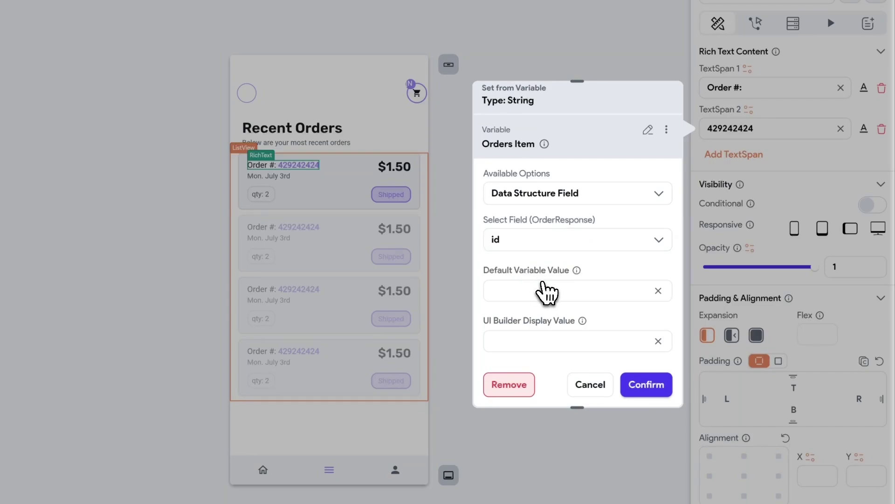
click(642, 391)
- Set the order card's price text from the totalAmount data structure field of Orders Item
click(387, 171)
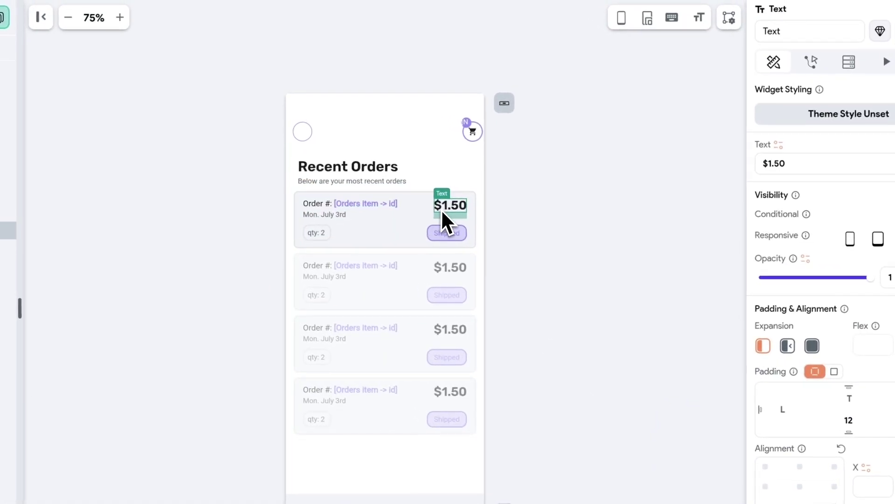
click(779, 145)
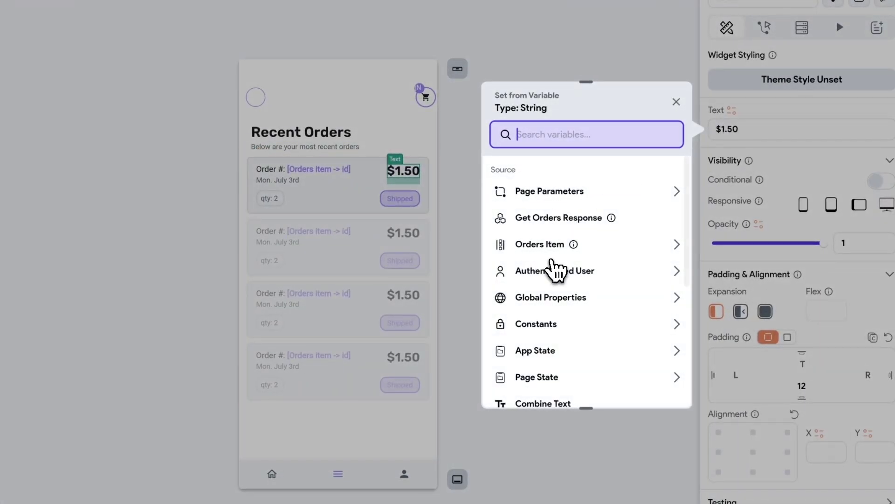
click(546, 245)
click(530, 205)
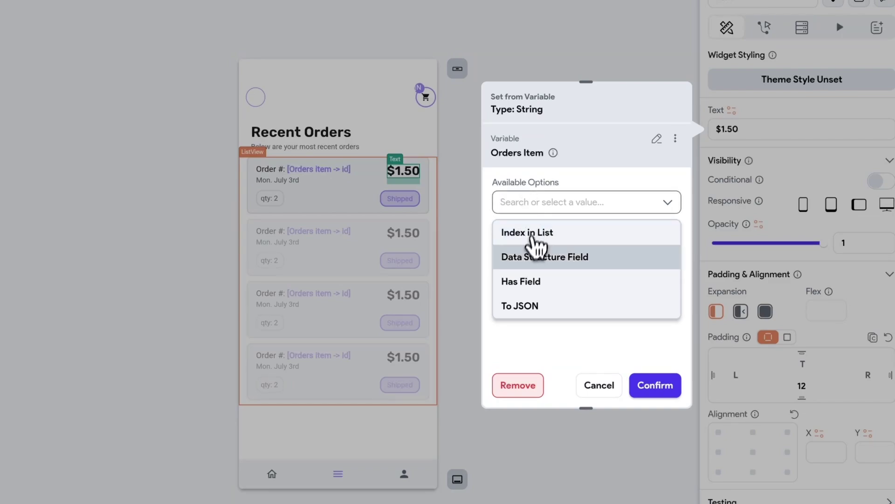
click(534, 256)
click(539, 252)
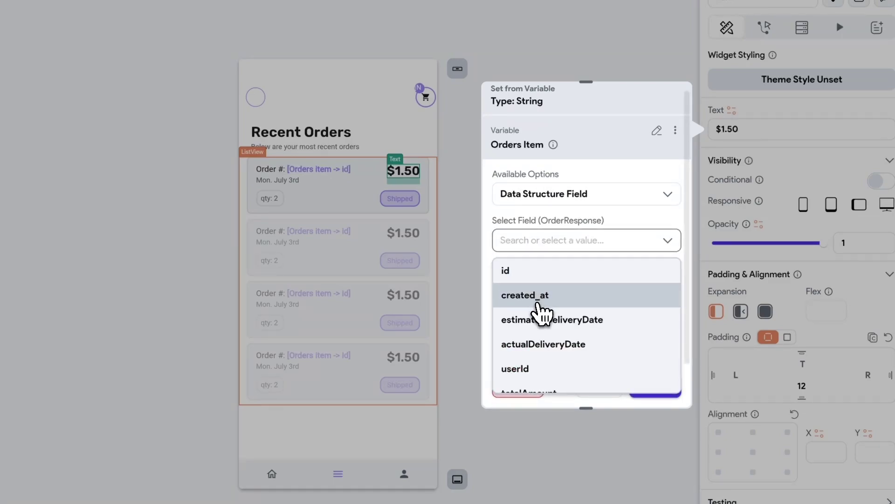
scroll(536, 306, down, 2)
click(545, 322)
- Format totalAmount as a Decimal number with Automatic decimal type, display it as currency, and confirm the binding
click(541, 286)
click(536, 274)
click(557, 284)
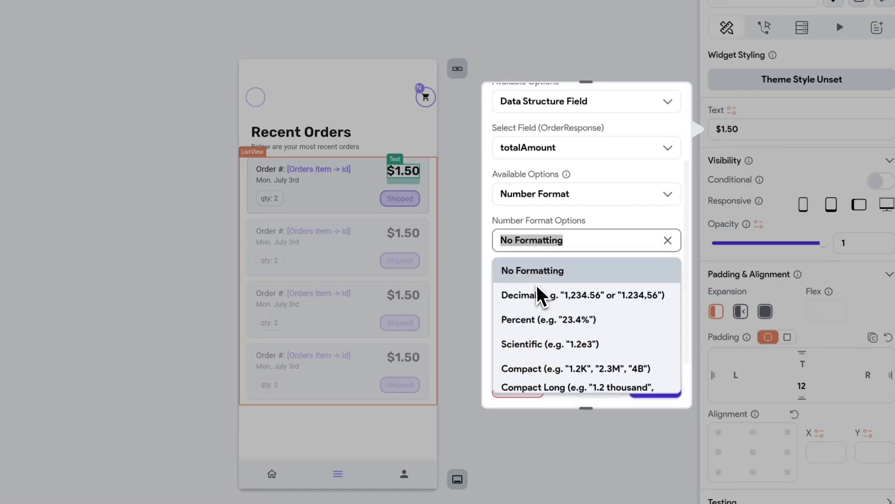
click(548, 298)
scroll(560, 304, down, 2)
click(548, 240)
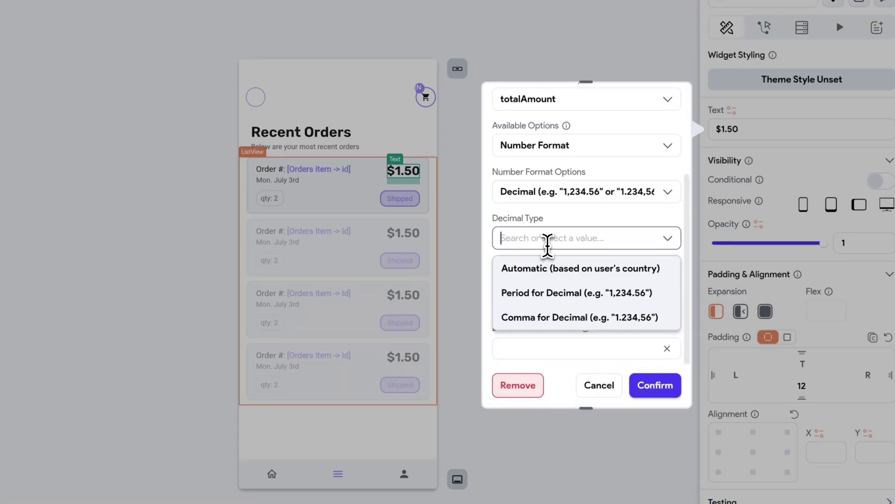
click(544, 273)
click(664, 268)
click(559, 311)
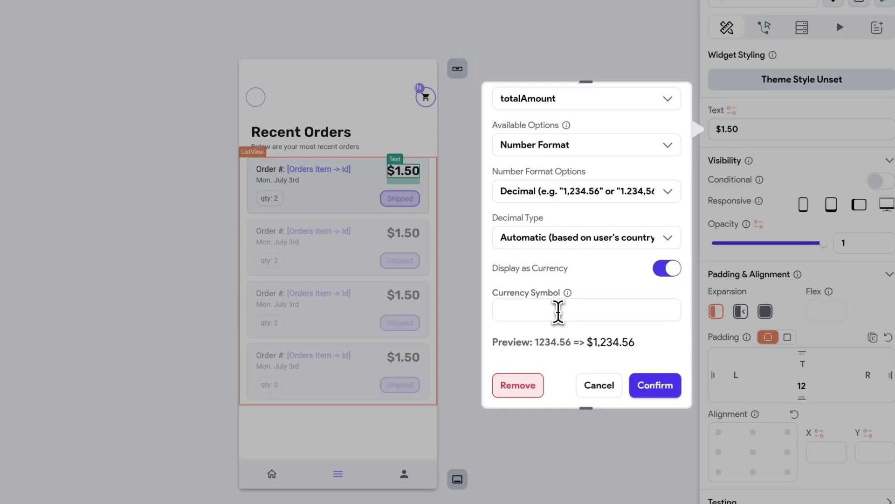
key(Return)
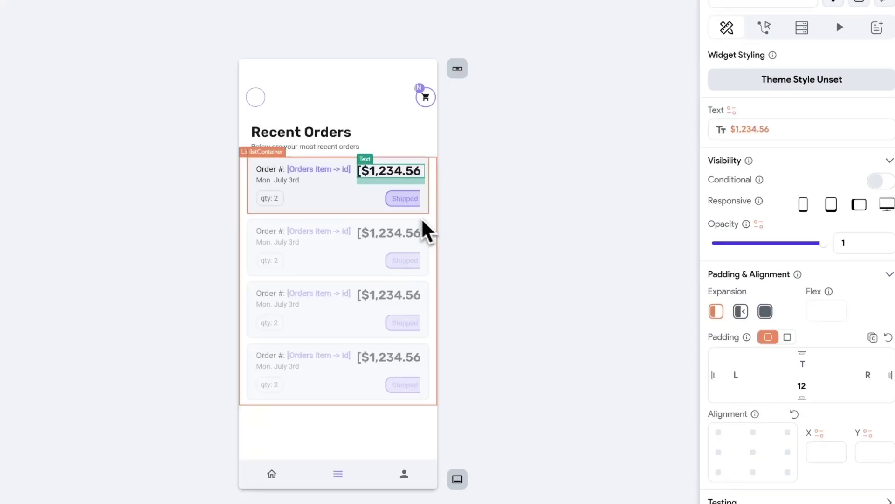
- Set the order card's Shipped badge text from the status data structure field of Orders Item
click(398, 202)
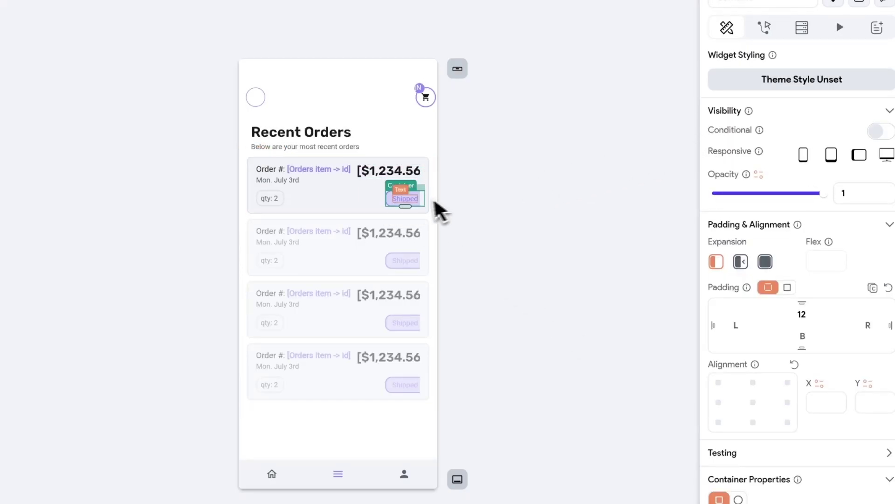
click(405, 201)
click(726, 108)
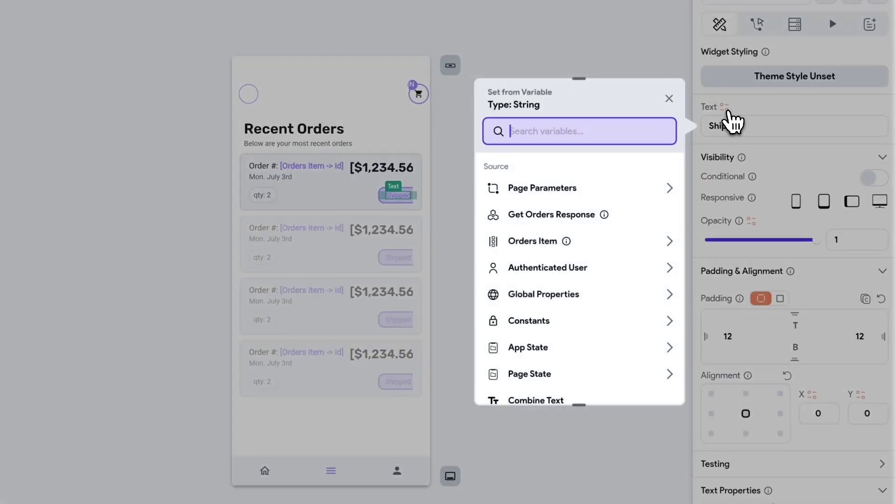
click(533, 240)
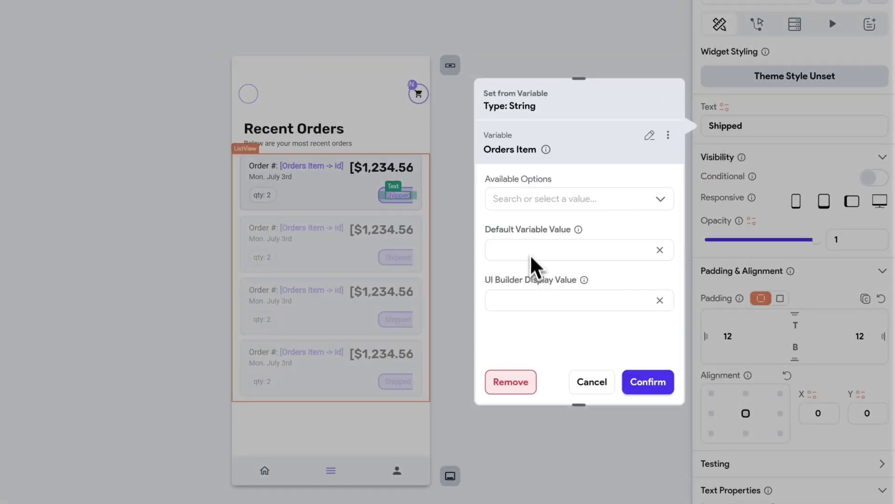
click(530, 201)
click(533, 255)
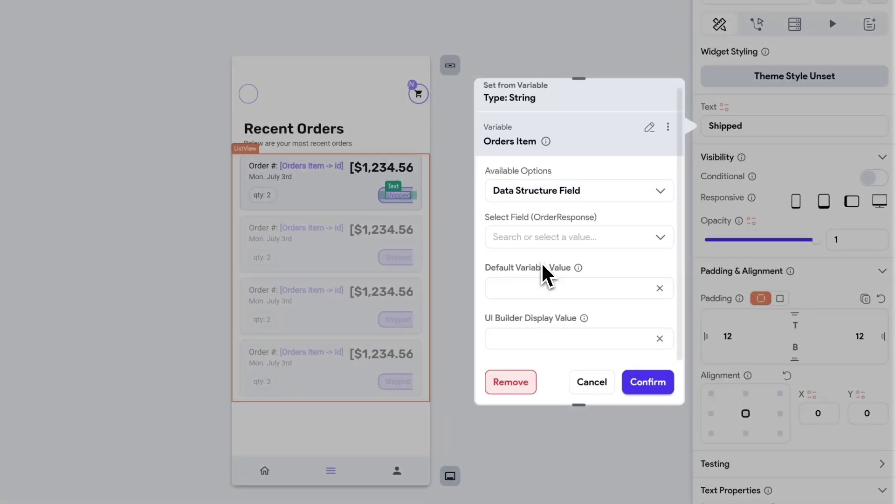
click(529, 236)
scroll(547, 304, down, 3)
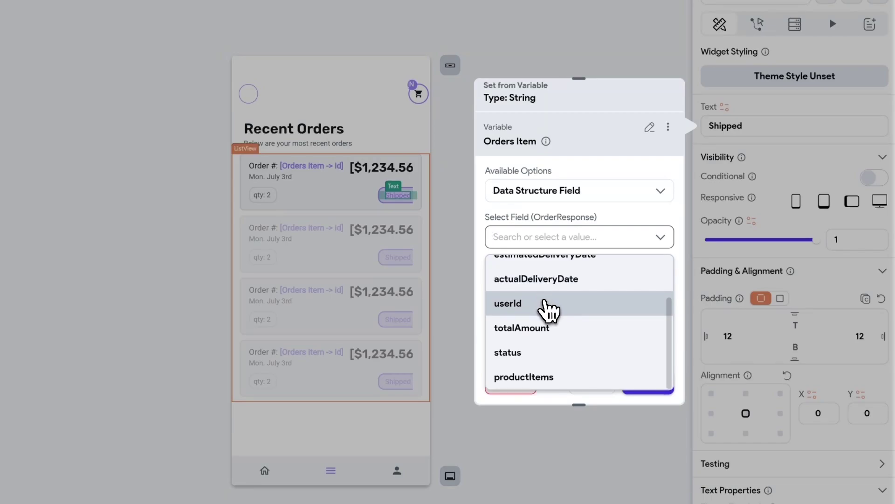
click(536, 353)
- Narrow the badge's status binding to its orderStatus data structure field and confirm it
click(532, 283)
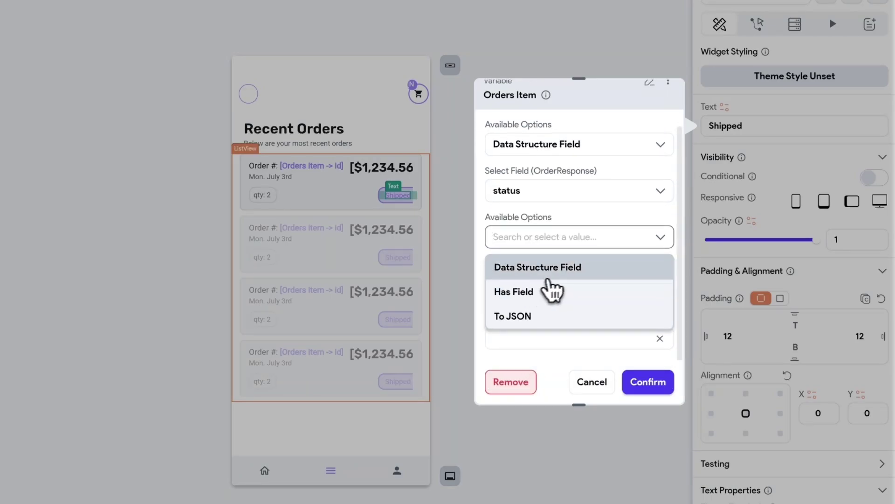
click(532, 269)
click(540, 277)
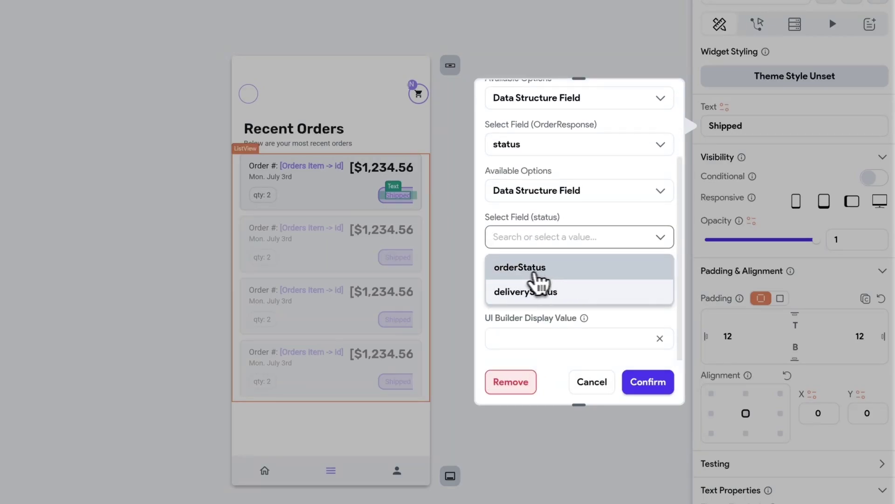
click(536, 273)
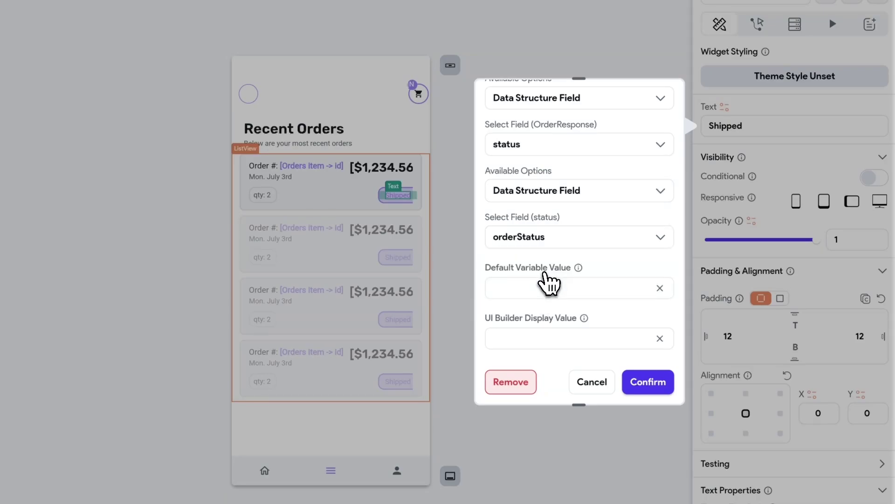
click(653, 387)
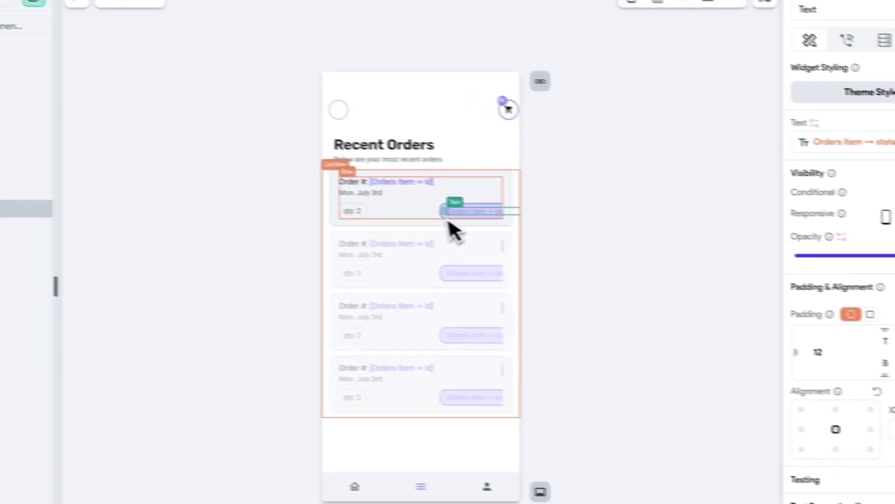
- Set the order card's quantity text to a Combine Text variable with "qty: " as Text 1 and add a second text
click(353, 211)
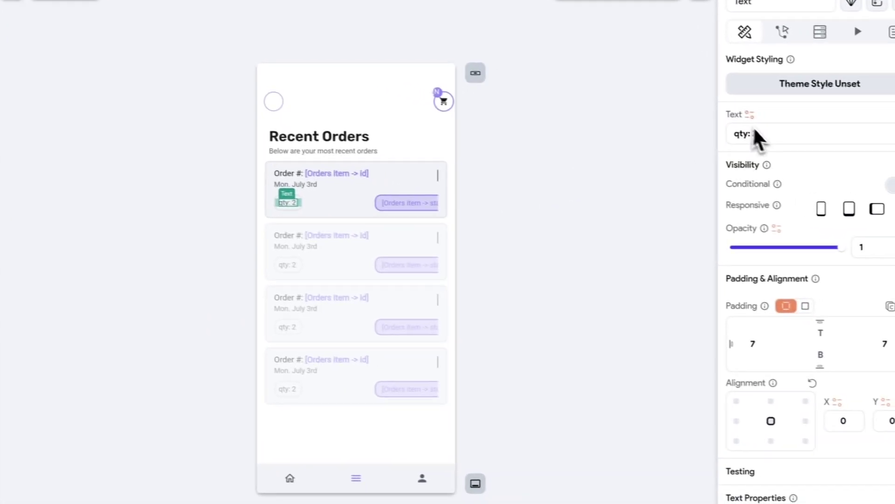
drag(750, 133, 727, 135)
click(736, 112)
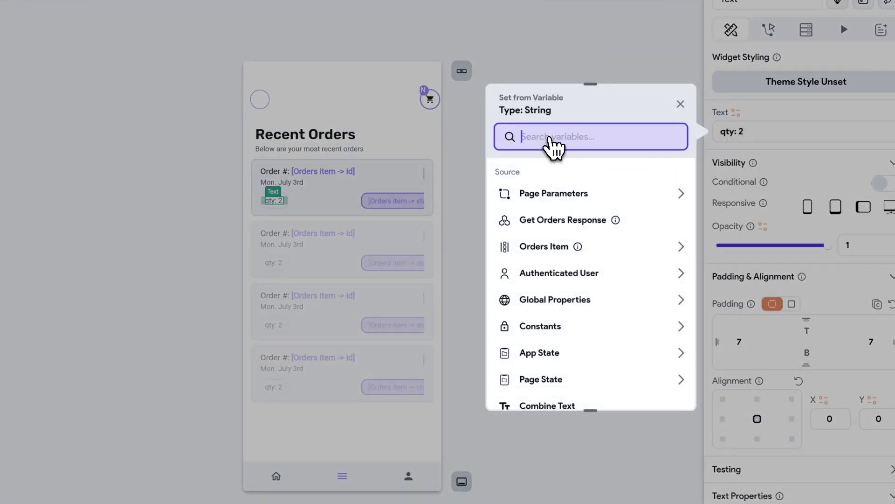
text(combine)
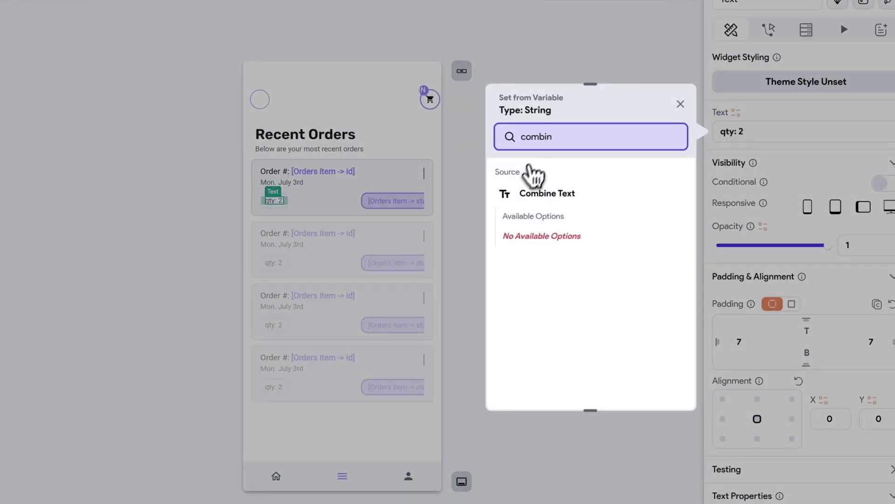
click(553, 196)
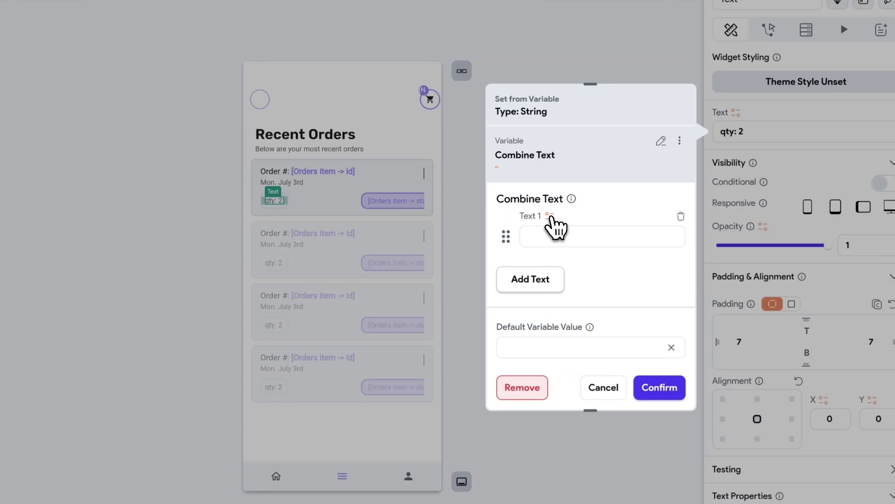
click(550, 217)
click(552, 237)
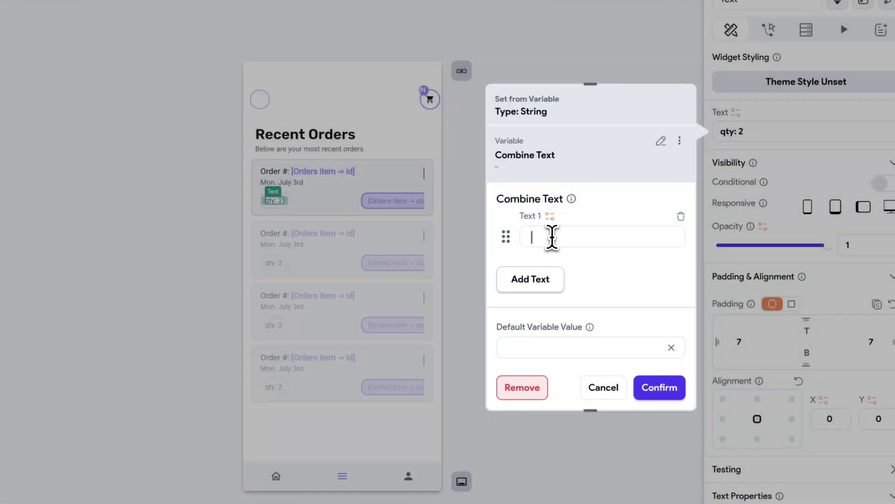
click(538, 283)
- Bind Text 2 of the quantity combination to the Number of Items in the productItems field of Orders Item, and confirm the combination
click(552, 264)
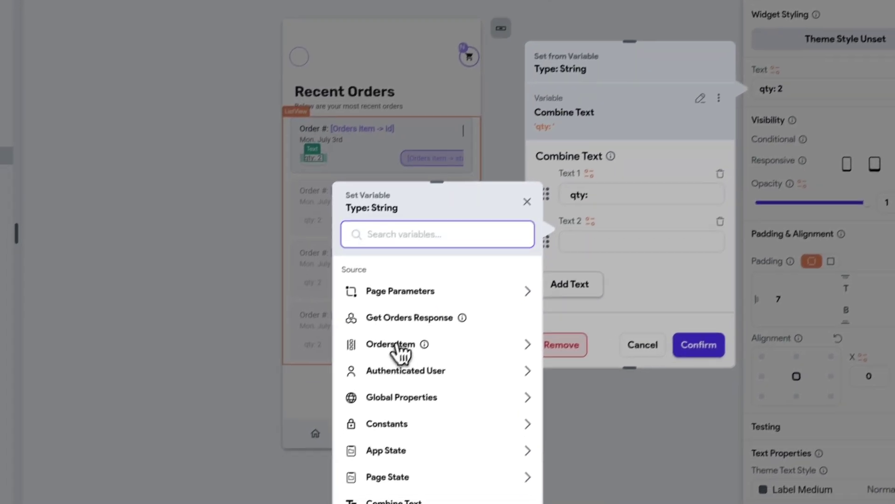
click(396, 345)
click(411, 289)
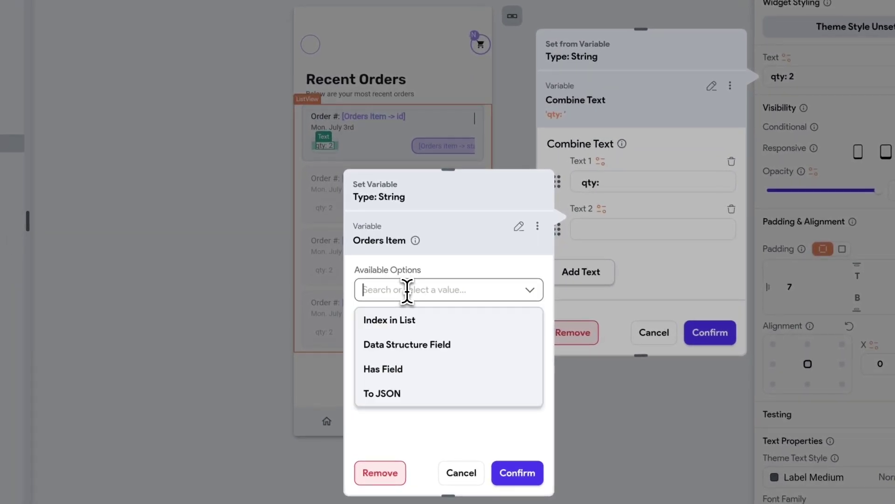
click(413, 354)
click(398, 326)
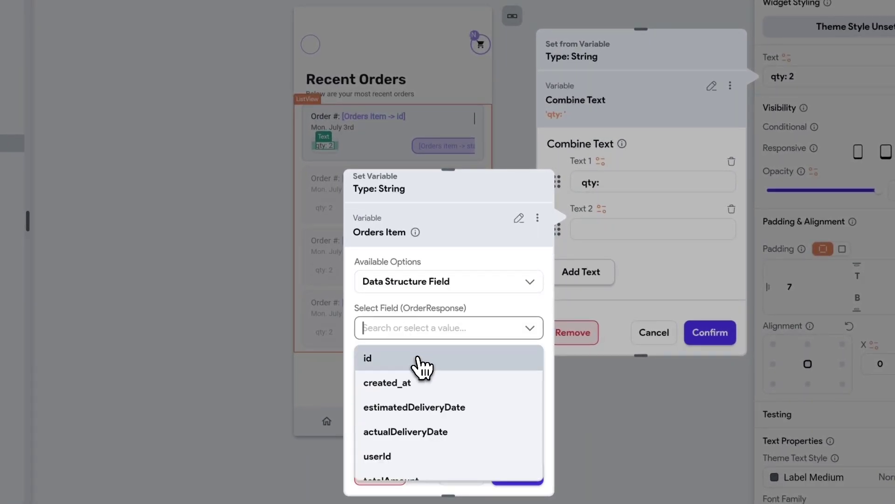
scroll(422, 368, down, 2)
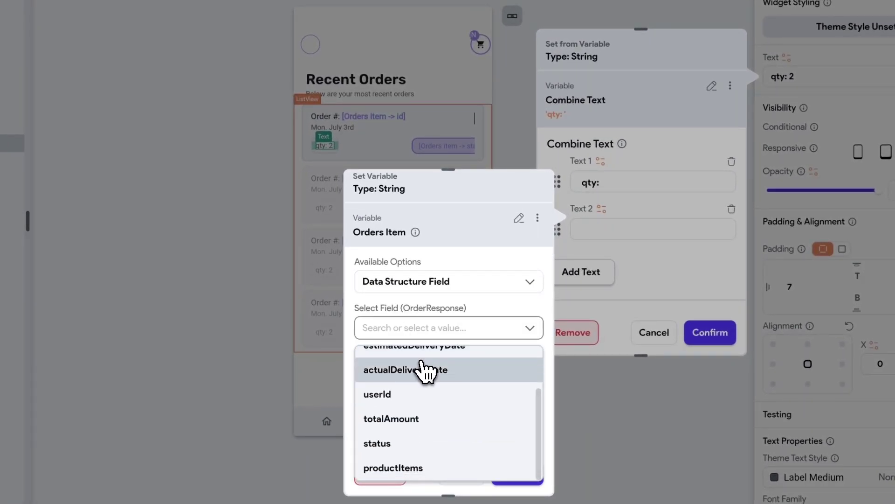
click(406, 468)
click(404, 373)
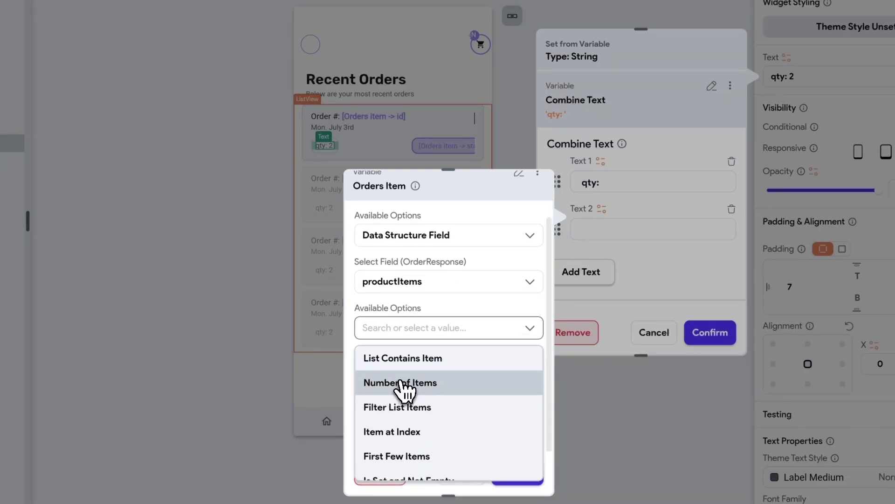
click(413, 385)
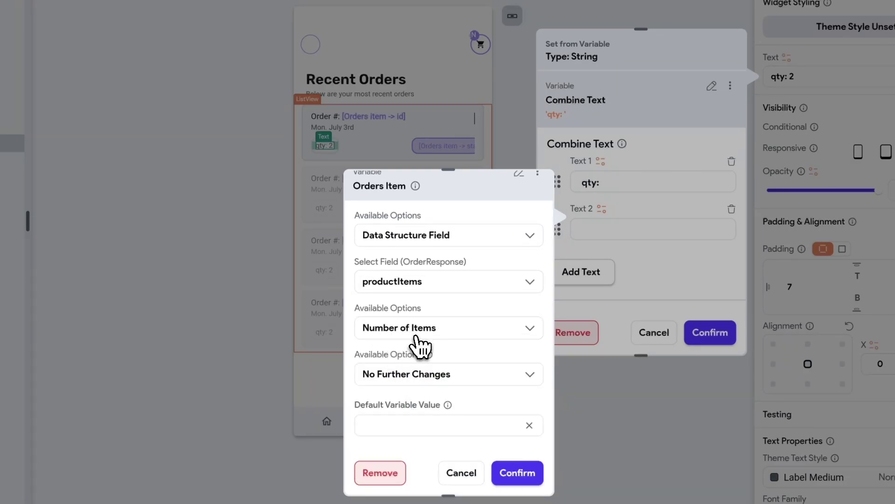
click(523, 473)
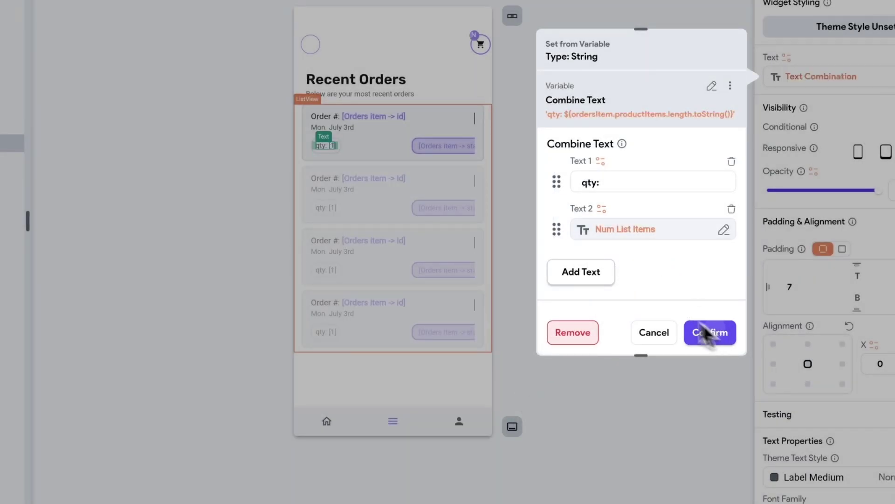
click(710, 327)
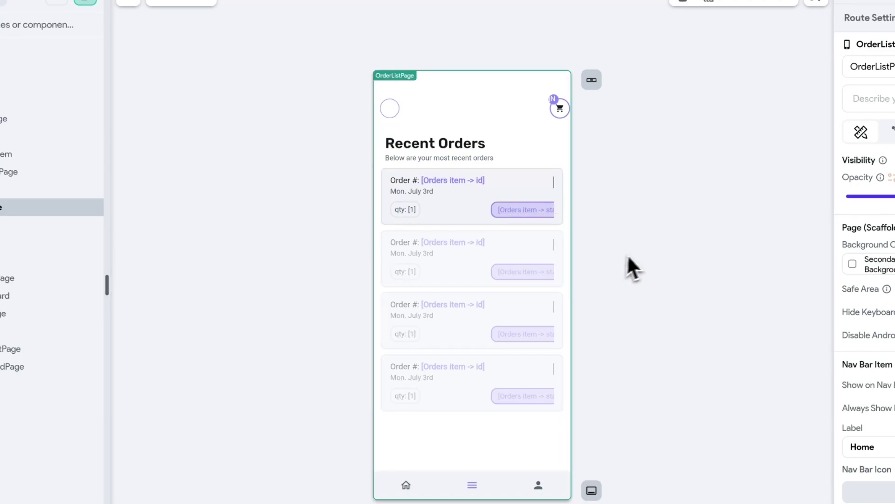
- On CheckoutPage, add an On Tap action of type API Call to the purple Checkout container
click(5, 260)
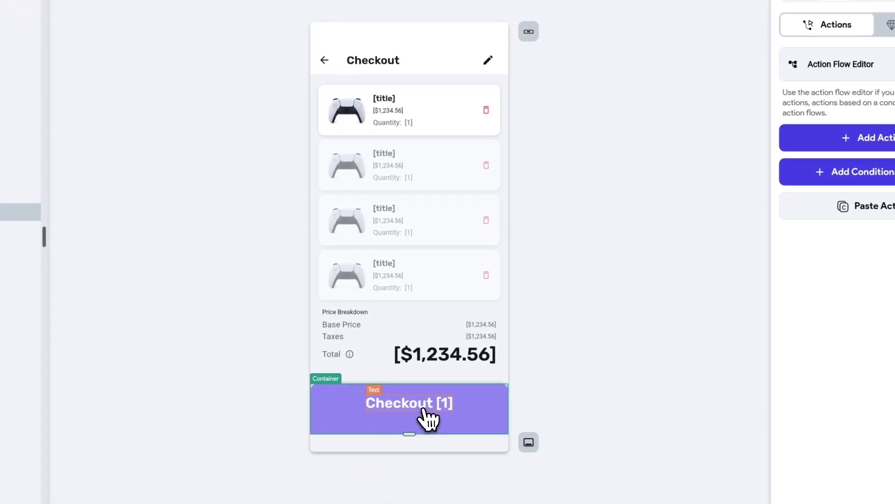
click(857, 138)
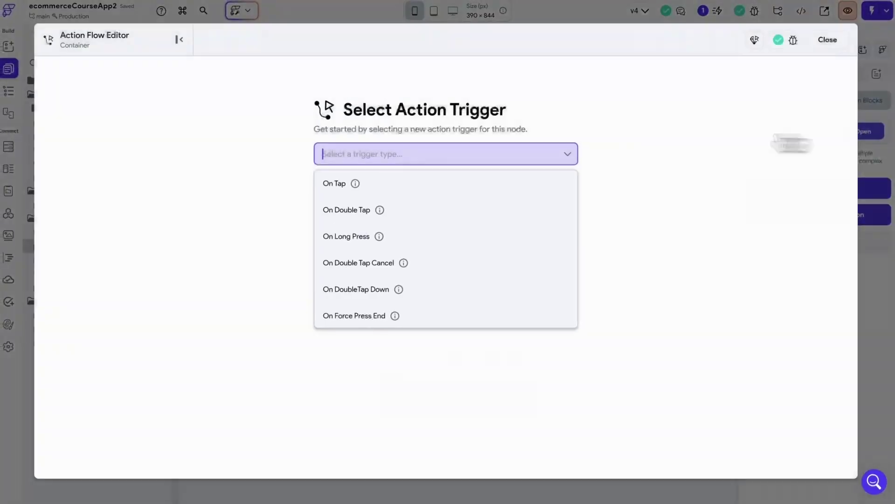
click(324, 154)
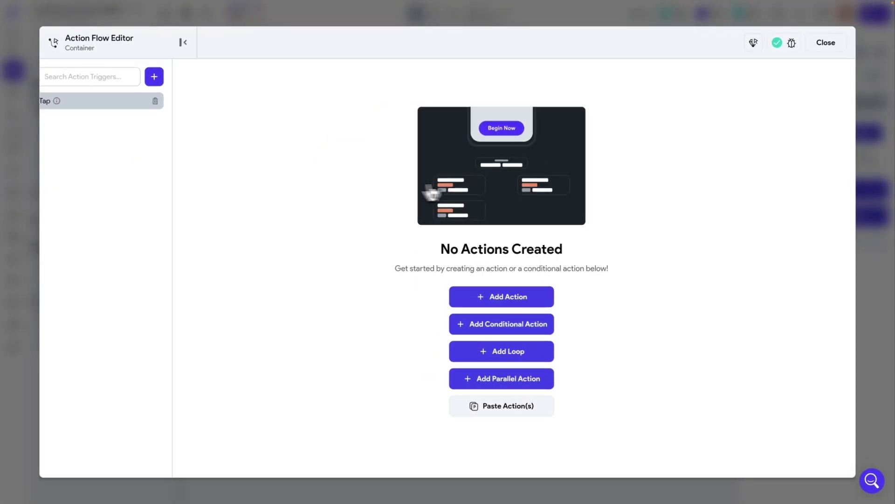
click(532, 299)
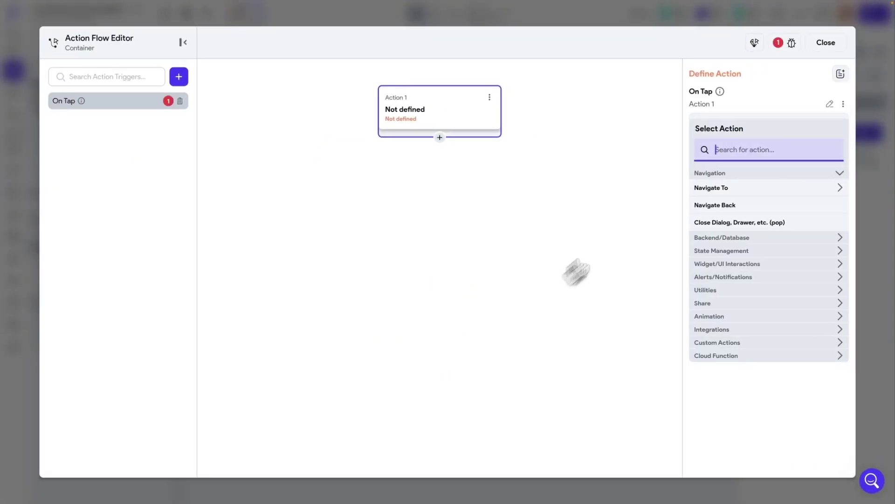
text(api cal)
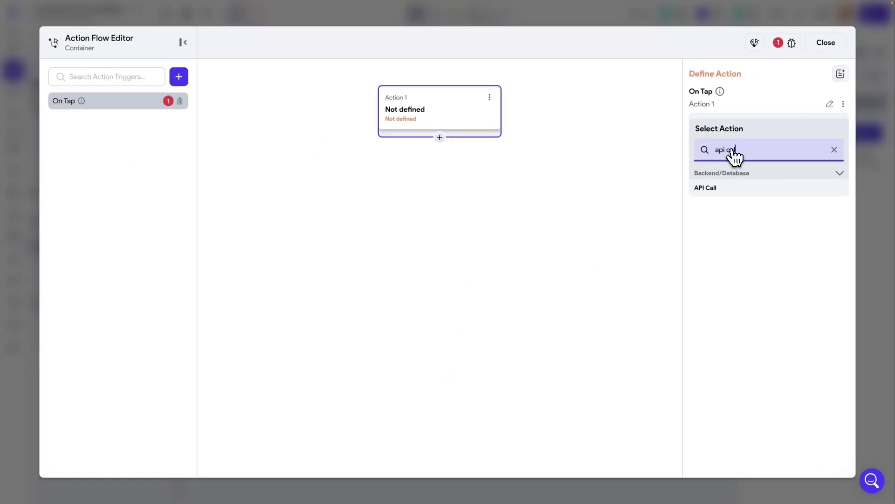
click(721, 188)
- Set the backend call to the Create Order endpoint of the Orders API group
click(724, 144)
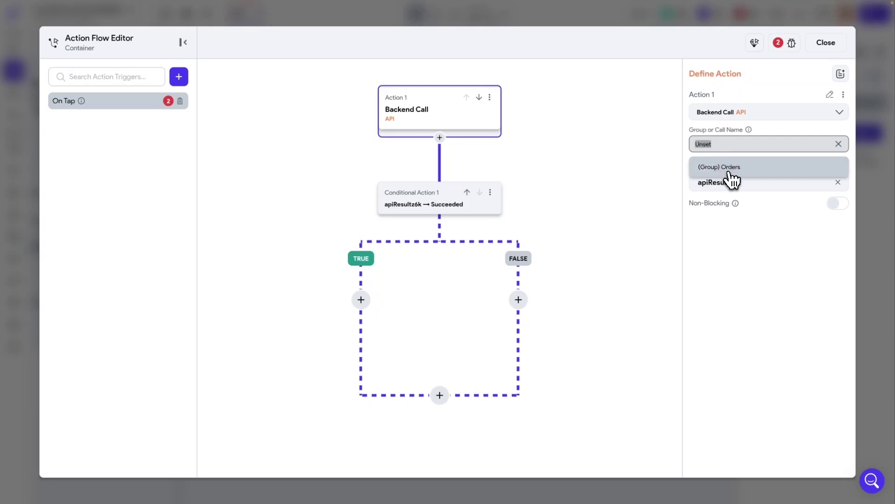
click(726, 170)
click(727, 176)
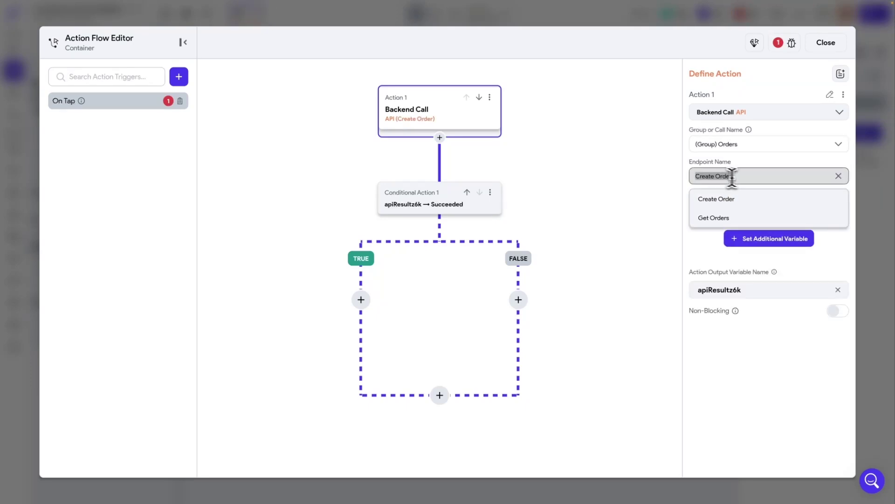
click(739, 202)
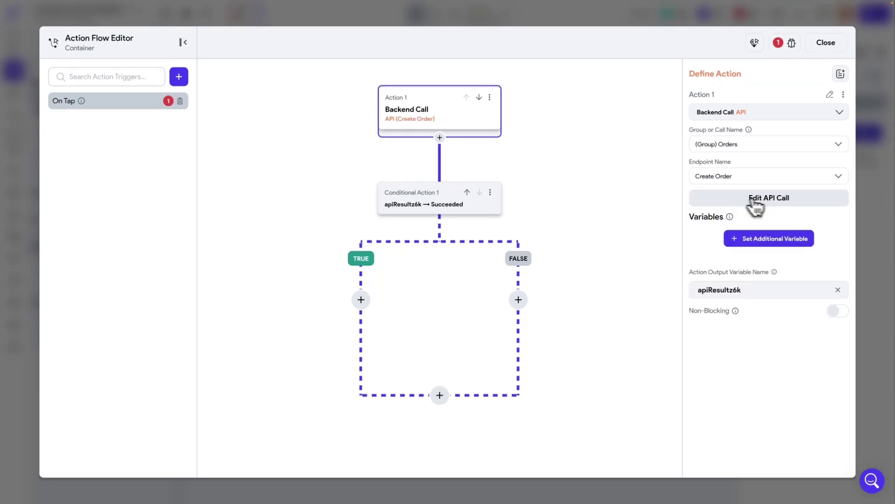
- Add the userId variable to the Create Order call and bind it to the Authenticated User's User ID
click(776, 240)
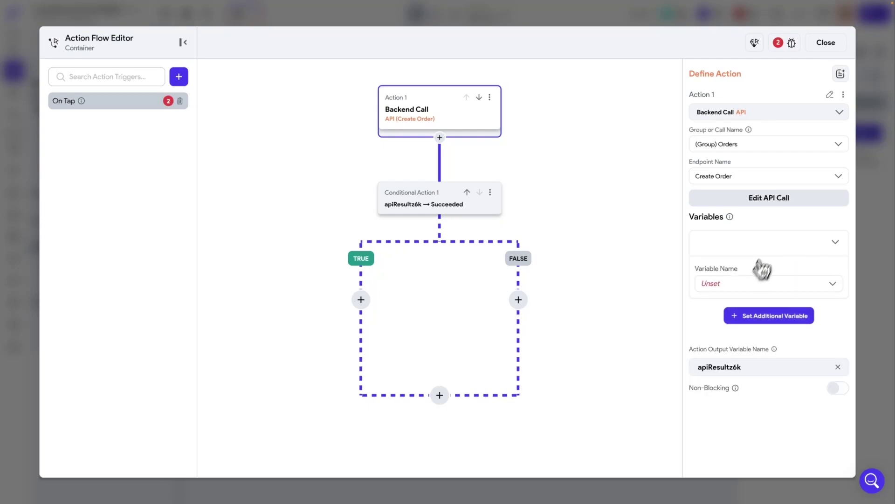
click(736, 285)
click(728, 313)
click(727, 320)
mouse_move(605, 351)
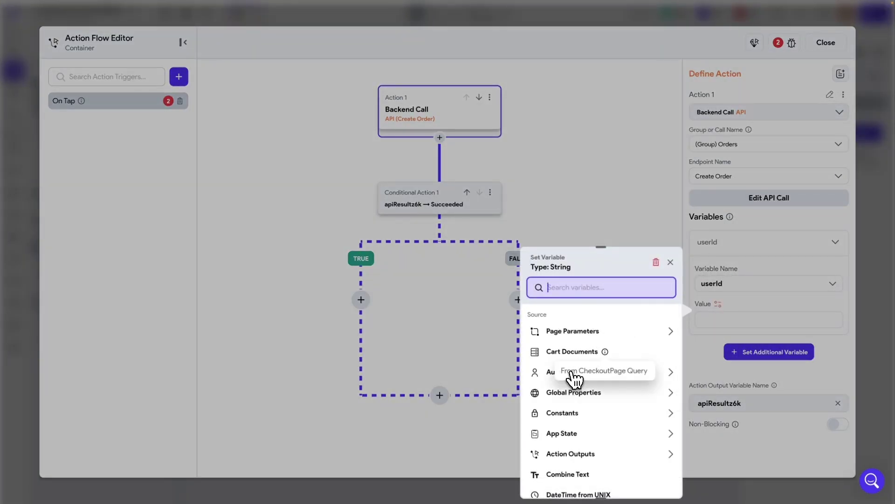
click(576, 376)
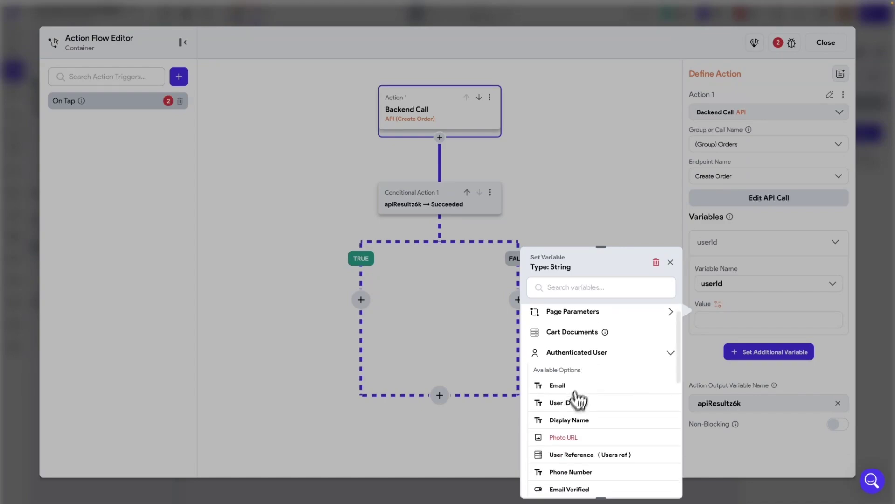
click(575, 402)
- Add the totalAmount variable to the Create Order call and choose the getTotalCartCollection custom function as its value
click(761, 353)
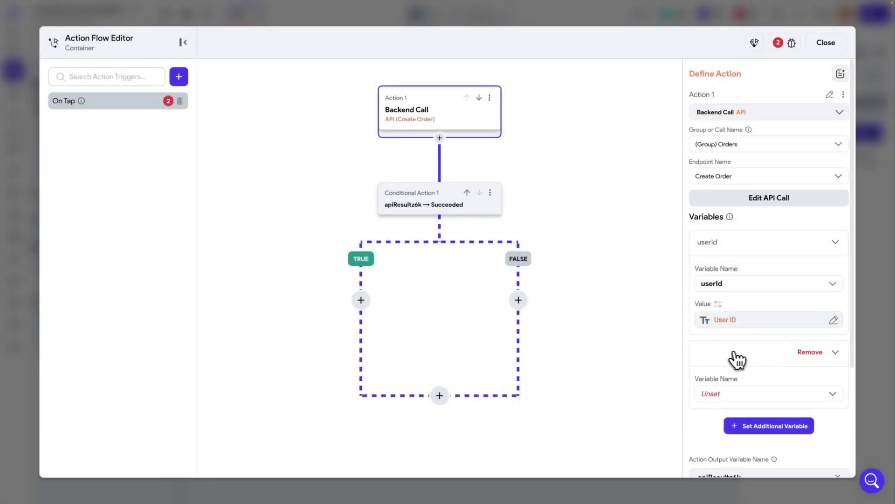
scroll(733, 360, down, 2)
click(713, 340)
click(720, 369)
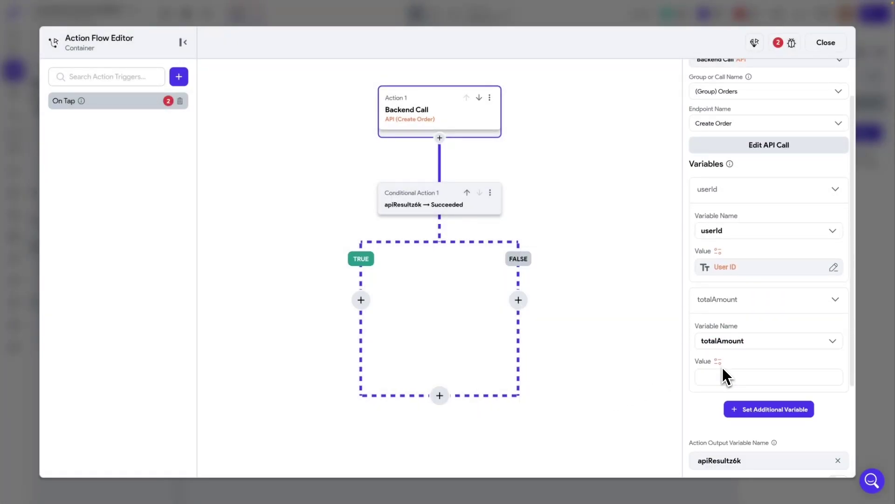
scroll(725, 373, down, 1)
click(720, 350)
click(671, 436)
scroll(630, 437, down, 3)
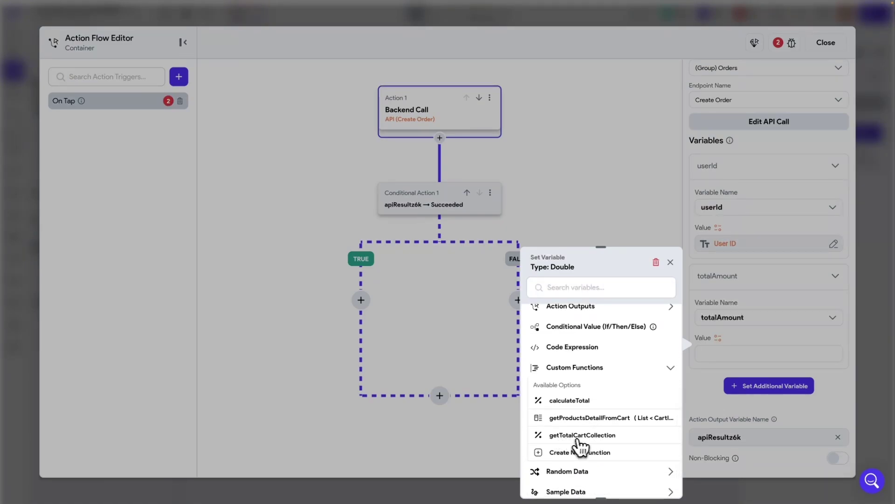
click(597, 436)
- Set the documentList argument of getTotalCartCollection to Cart Documents with no further changes, and confirm the totalAmount value
scroll(577, 383, down, 2)
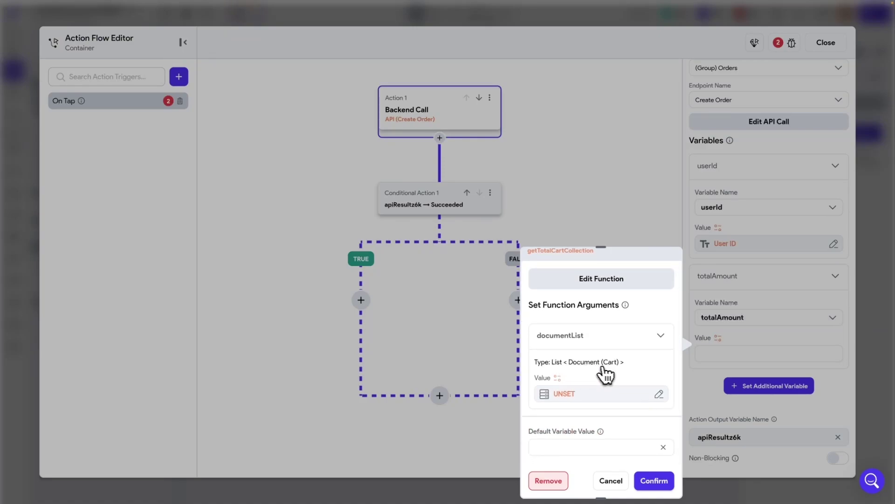
click(564, 395)
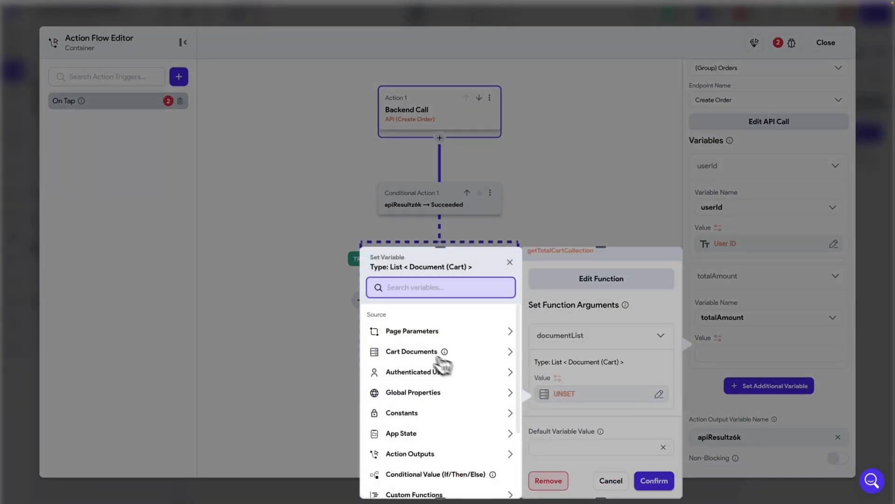
click(418, 359)
click(418, 386)
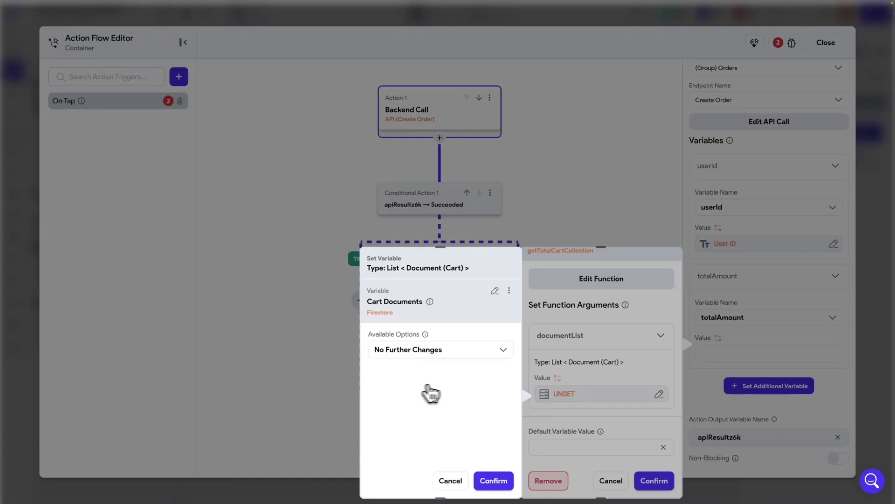
click(495, 481)
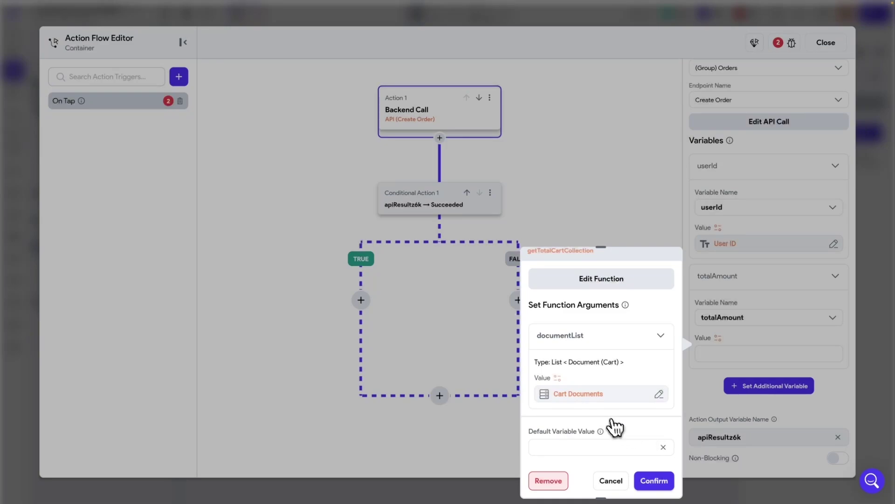
click(654, 480)
- Add the productItems variable to the Create Order call
click(765, 282)
click(723, 318)
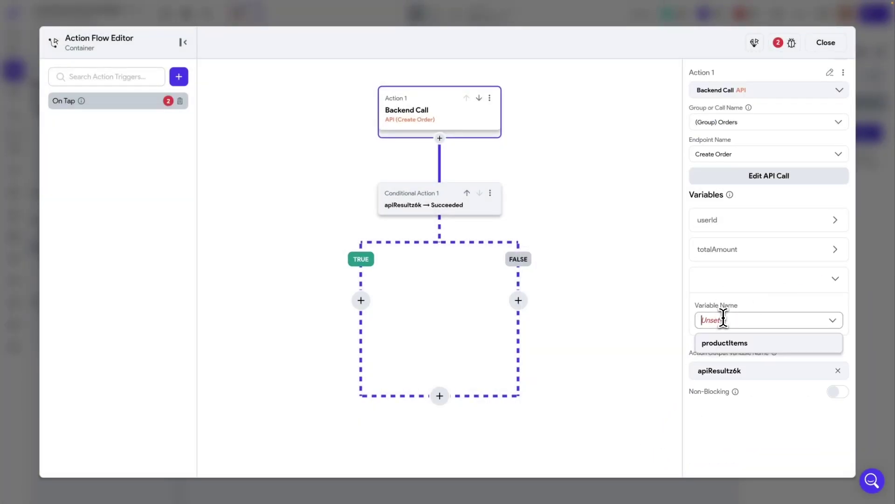
click(726, 348)
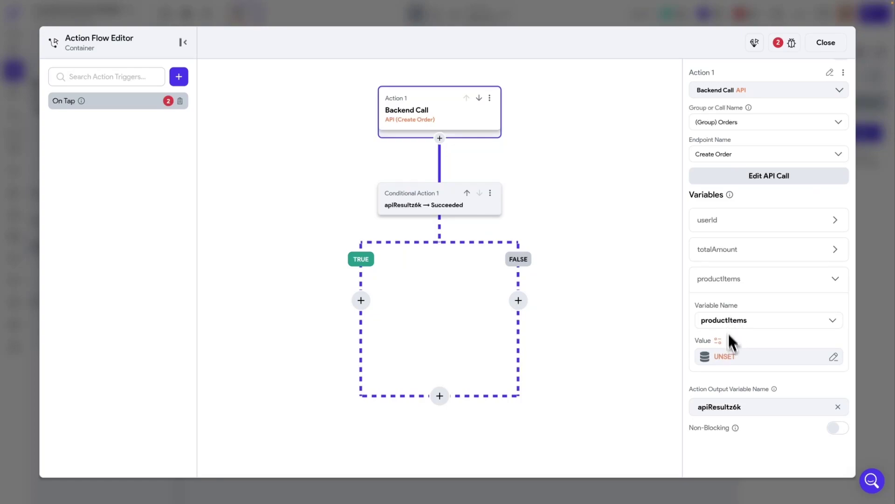
- Open the value binding of productItems and browse the available sources for a JSON list
click(727, 359)
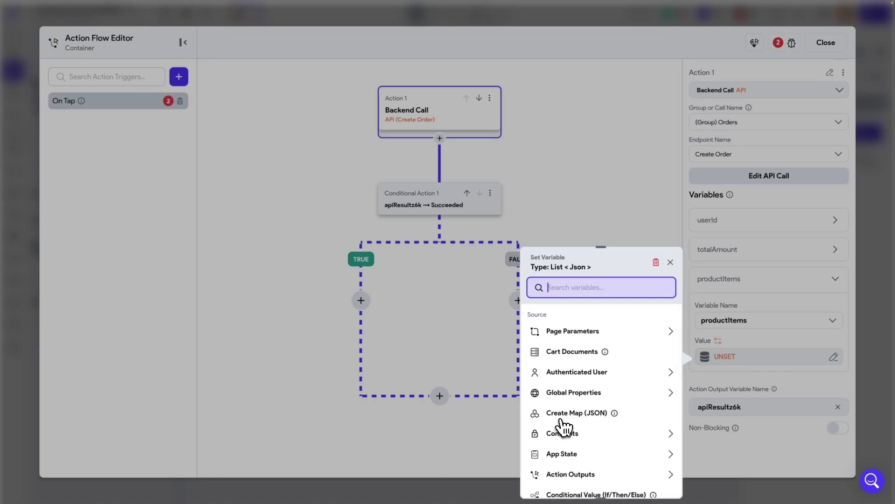
scroll(586, 423, down, 2)
scroll(590, 415, up, 2)
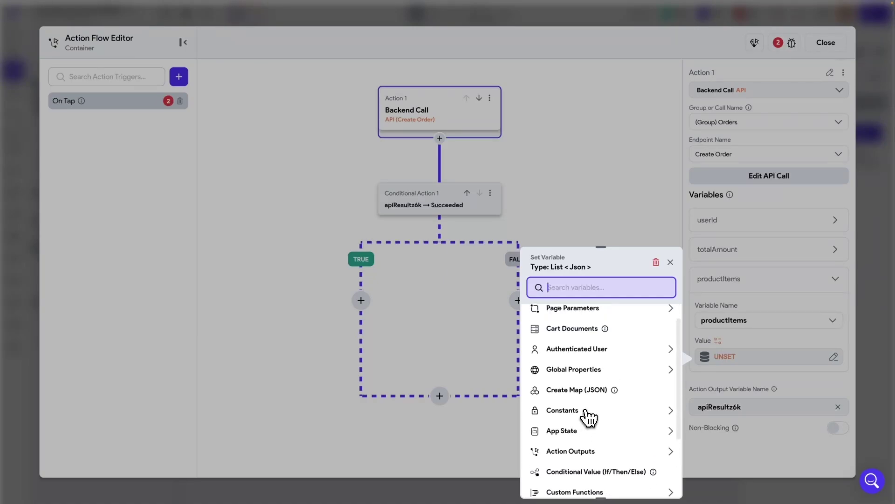
scroll(580, 406, down, 2)
scroll(582, 410, down, 2)
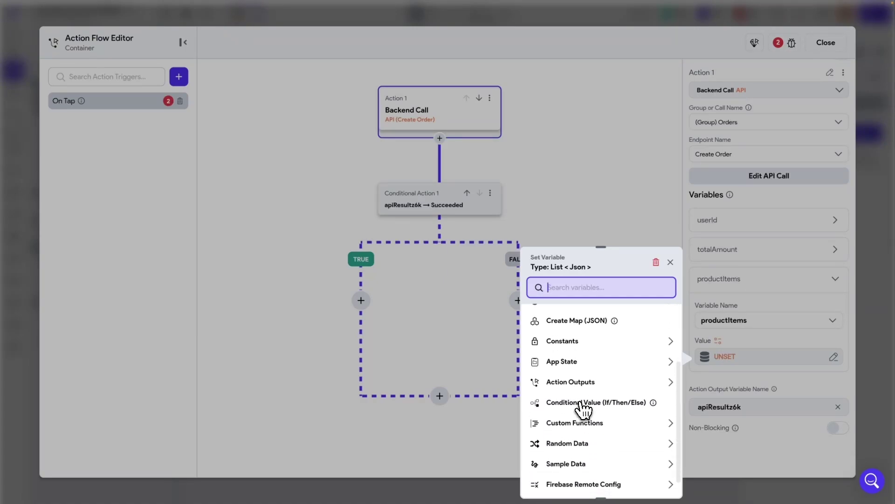
- Look through the available variable sources for the productItems value of the Create Order backend call
scroll(584, 409, up, 1)
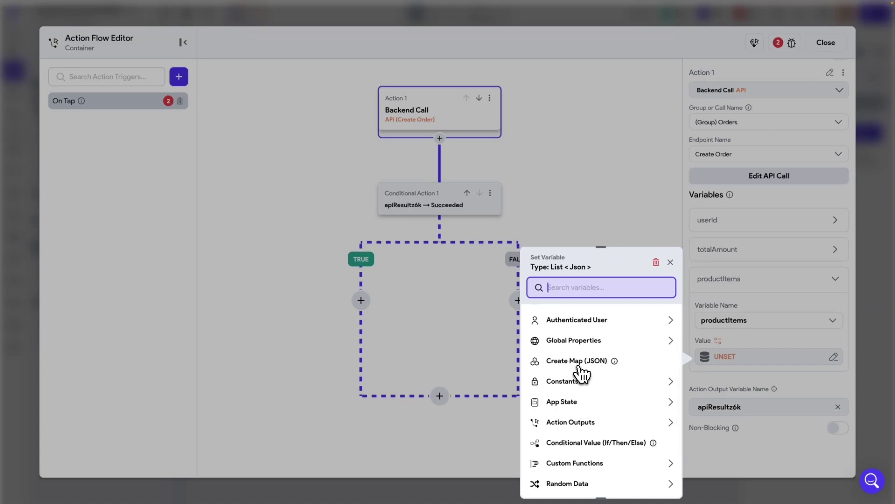
scroll(578, 373, up, 1)
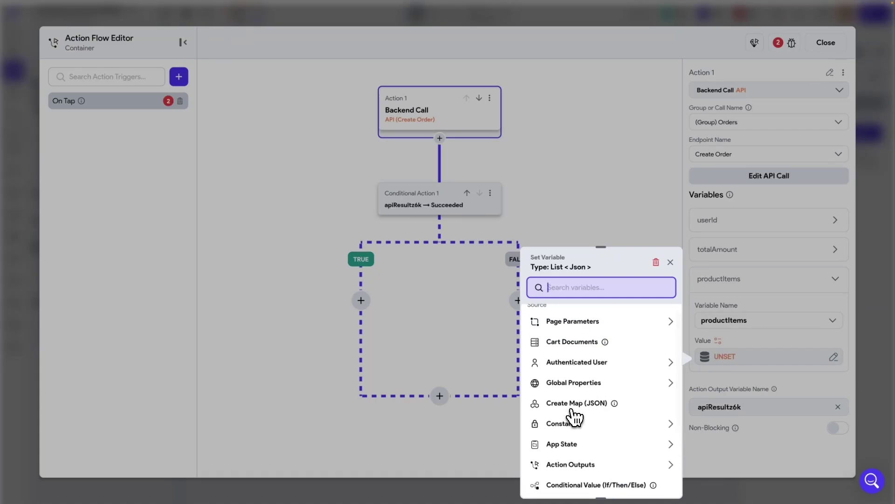
scroll(576, 410, up, 1)
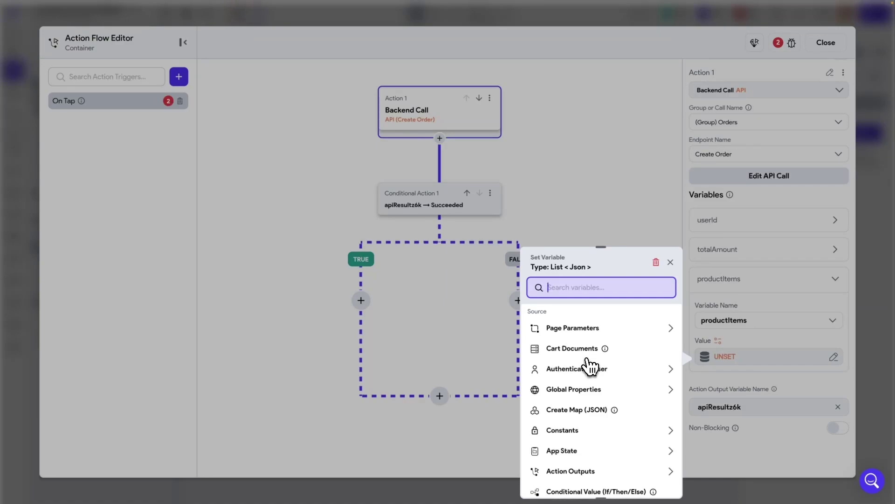
click(672, 263)
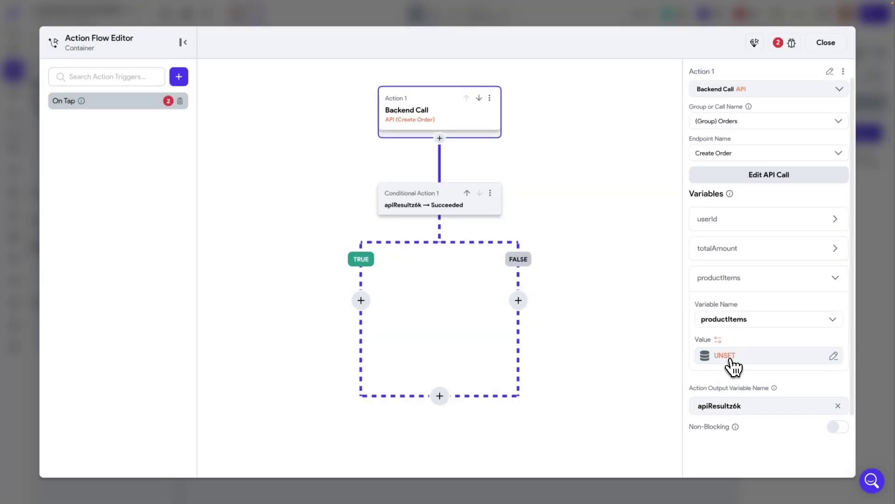
click(731, 360)
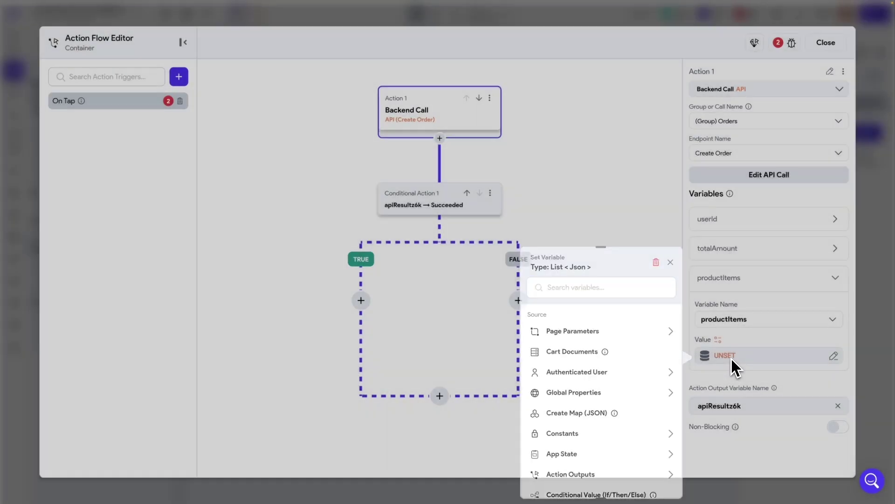
click(730, 358)
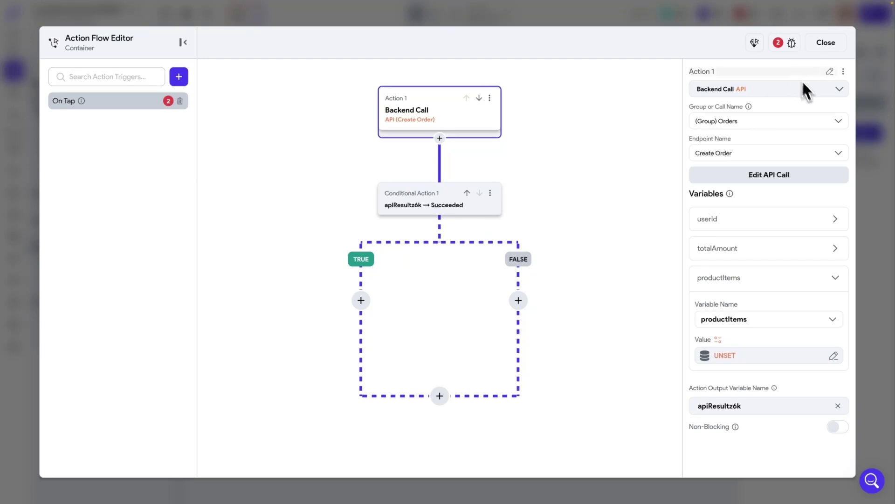
- Leave the action flow and create a new custom action in the custom code section, discarding the unsaved code changes
click(827, 45)
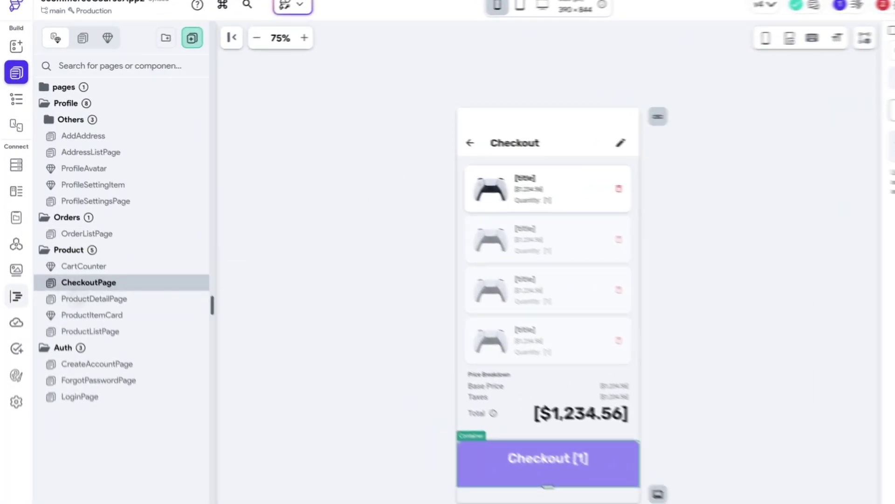
click(17, 329)
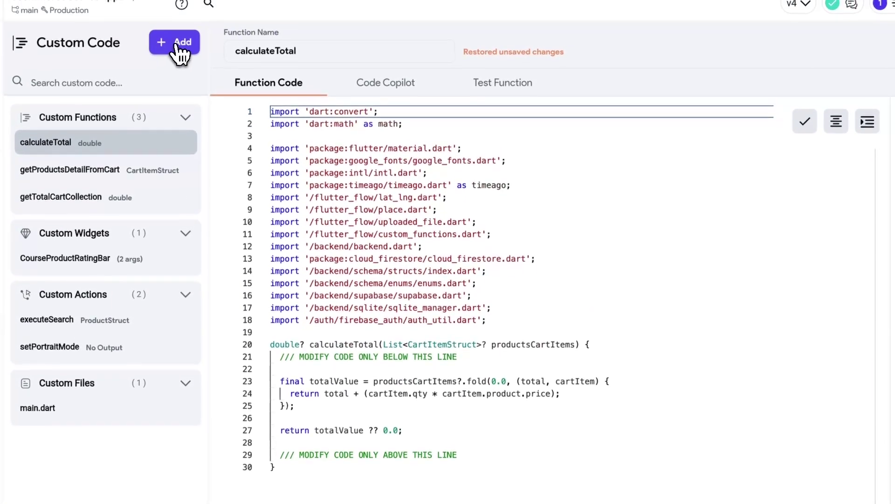
click(176, 10)
click(153, 146)
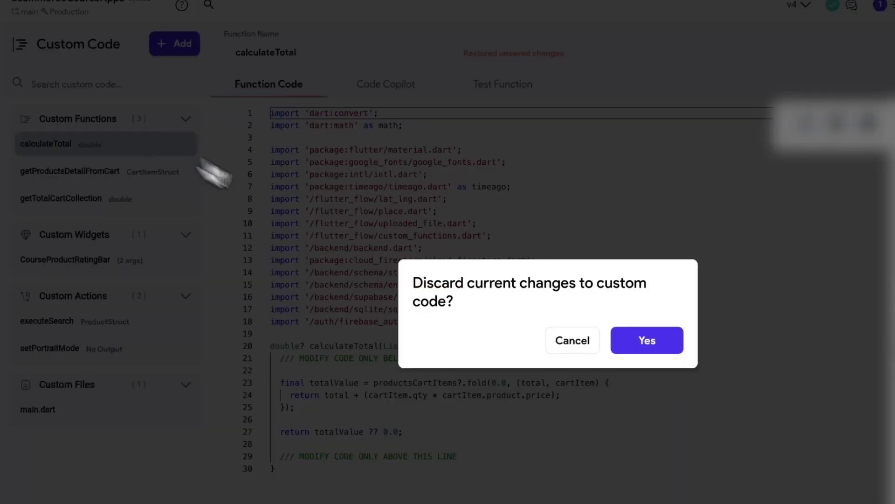
click(581, 333)
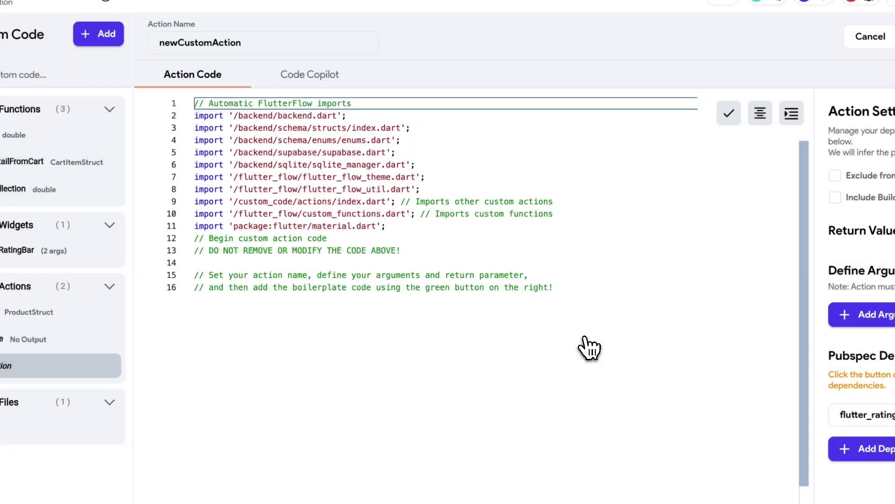
- Name the new custom action serializeCartItems
double_click(267, 42)
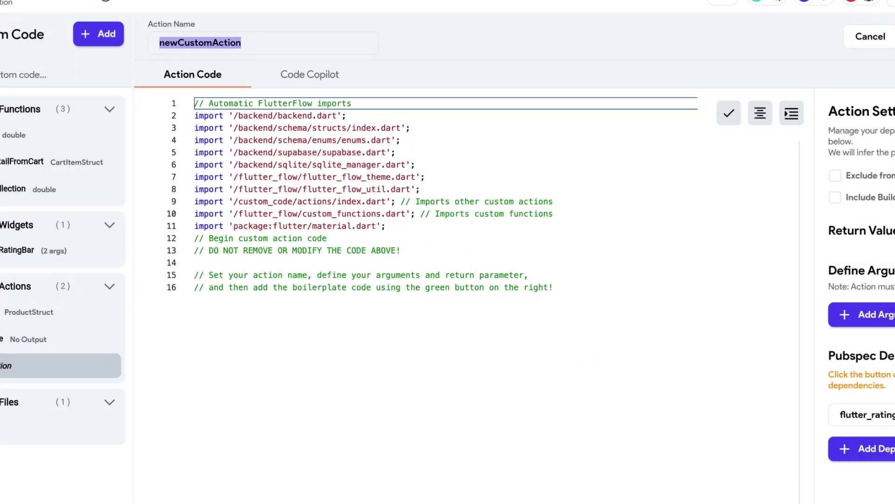
text(serializeCartItems)
click(396, 287)
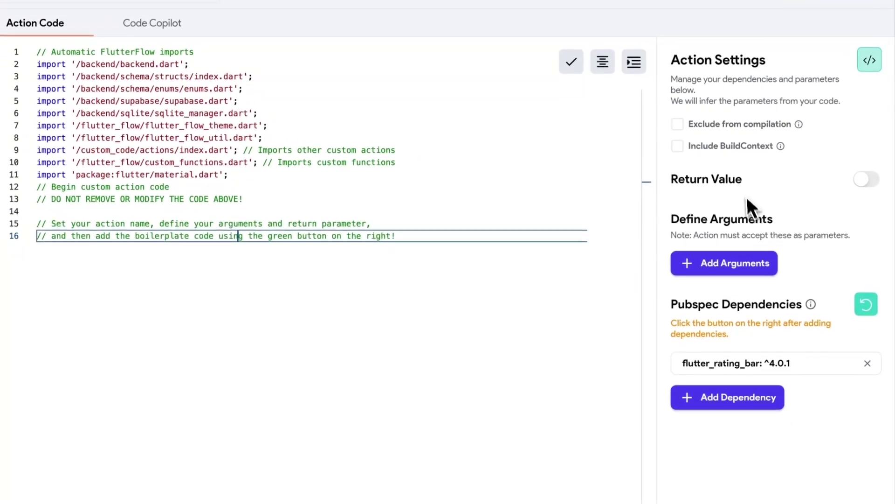
- Enable a return value for the action and make it a non-nullable list of type JSON
click(866, 174)
click(720, 221)
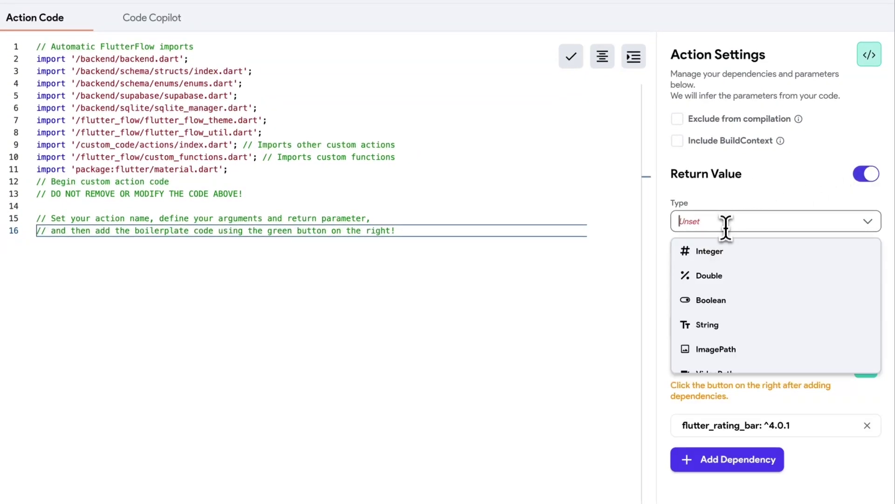
scroll(742, 285, down, 5)
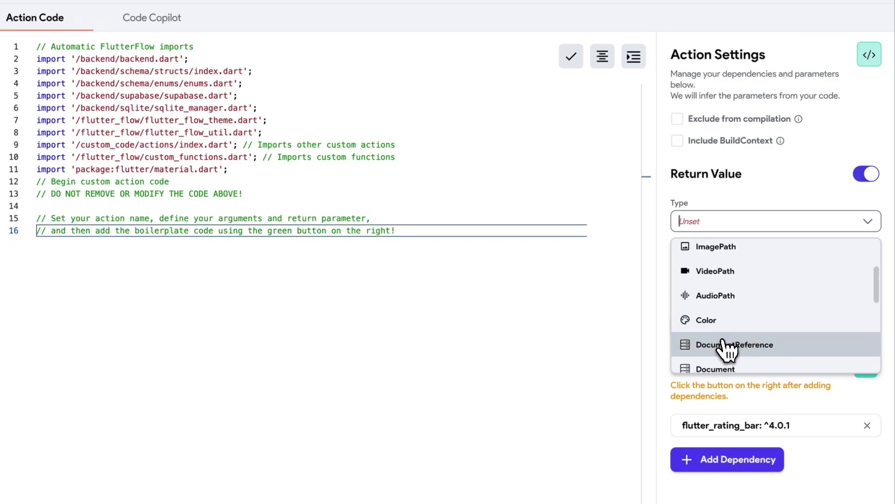
click(723, 299)
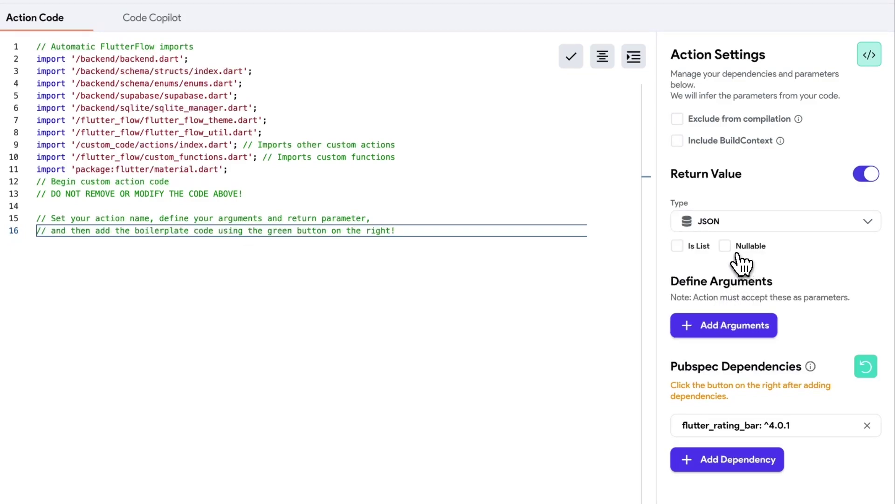
click(679, 246)
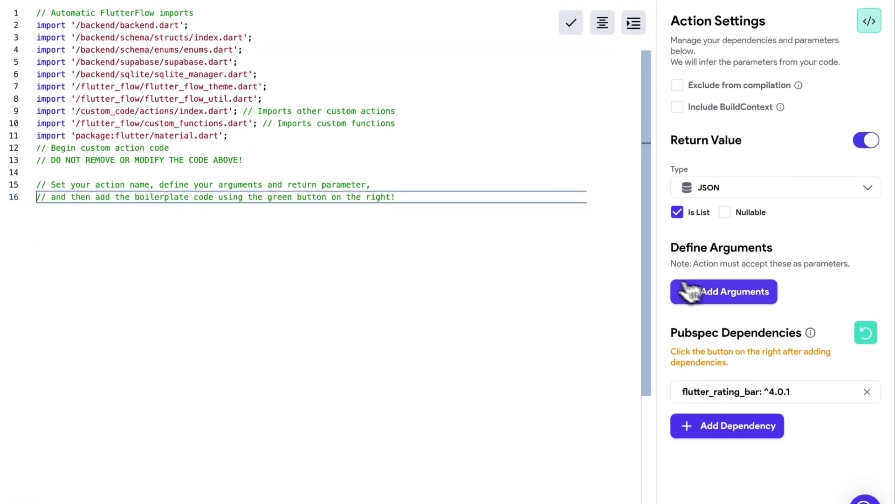
- Add an argument named items, defined as a non-nullable list of Document type Cart
click(711, 310)
scroll(734, 308, down, 3)
click(716, 268)
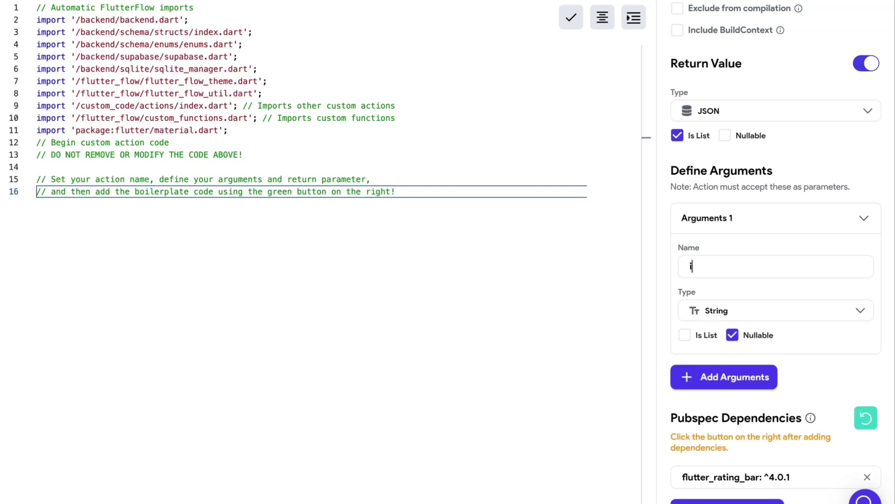
click(727, 308)
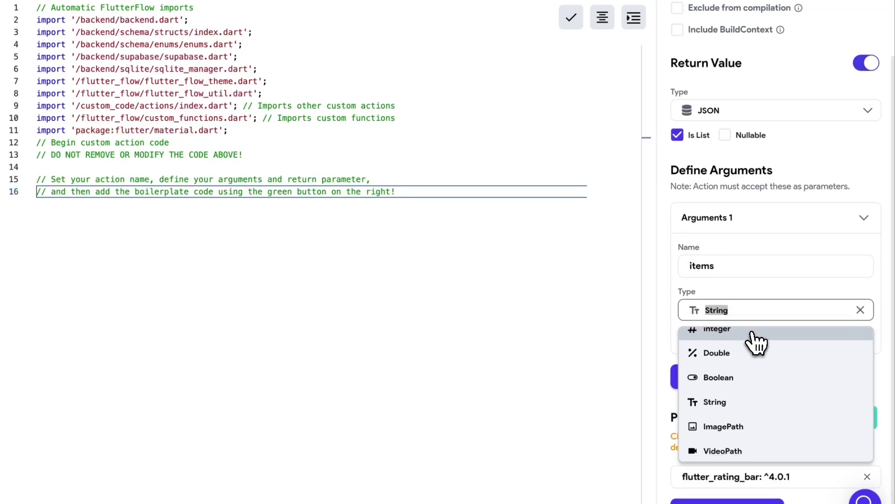
scroll(762, 384, down, 5)
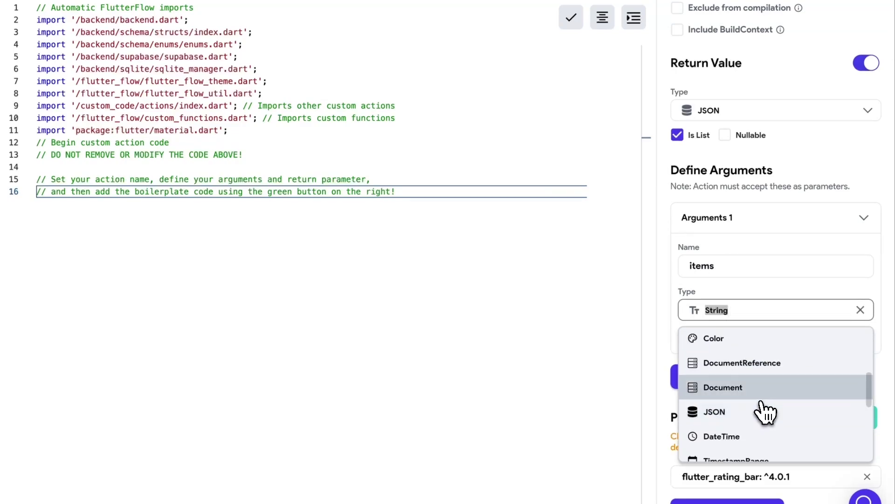
click(732, 387)
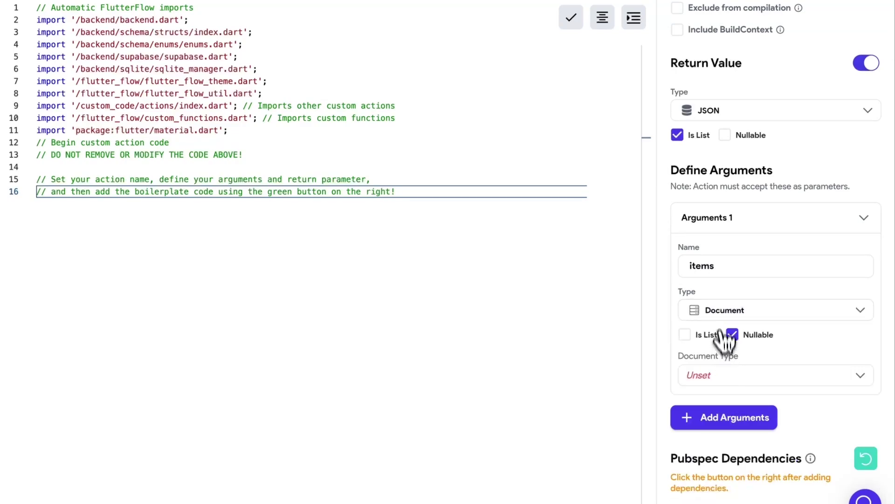
click(715, 373)
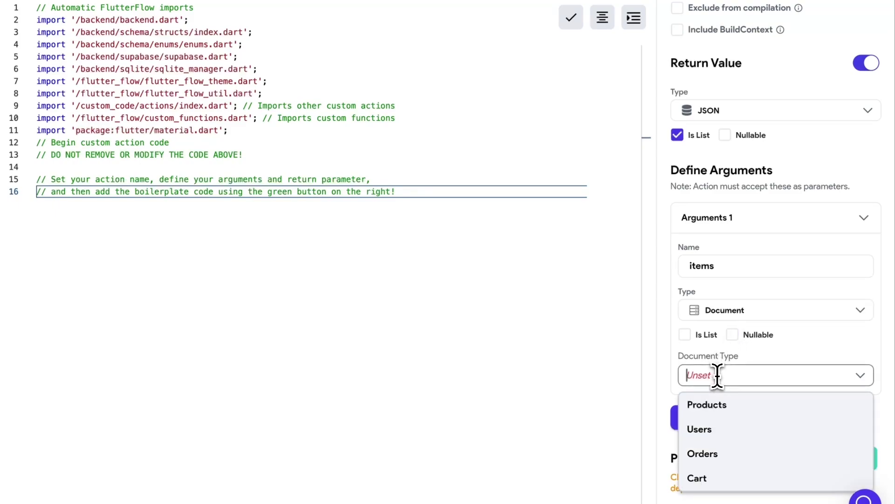
click(703, 482)
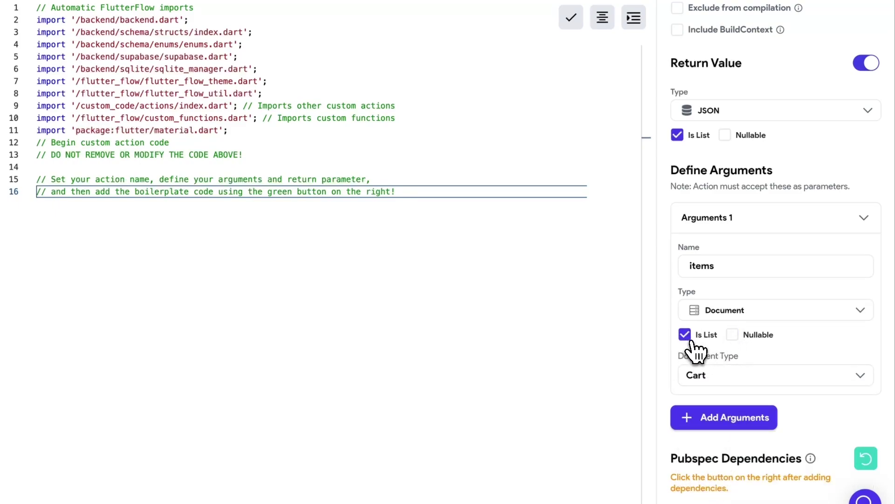
scroll(710, 355, down, 1)
scroll(710, 348, up, 2)
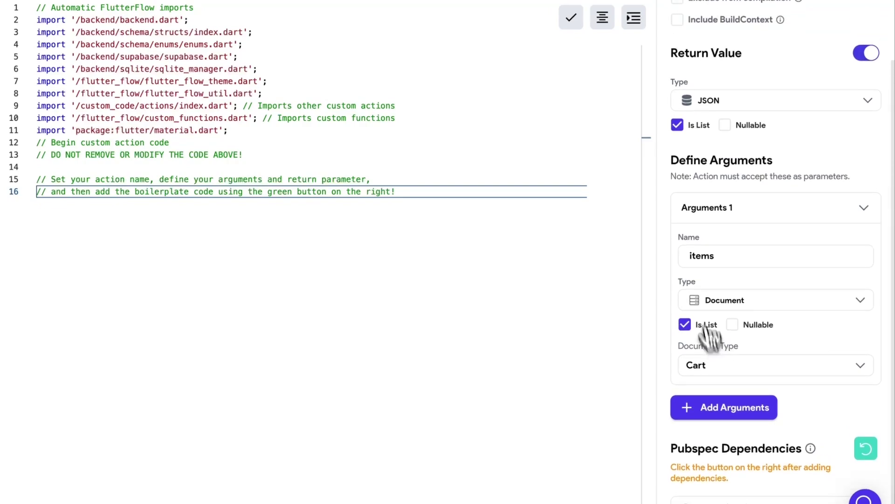
click(865, 207)
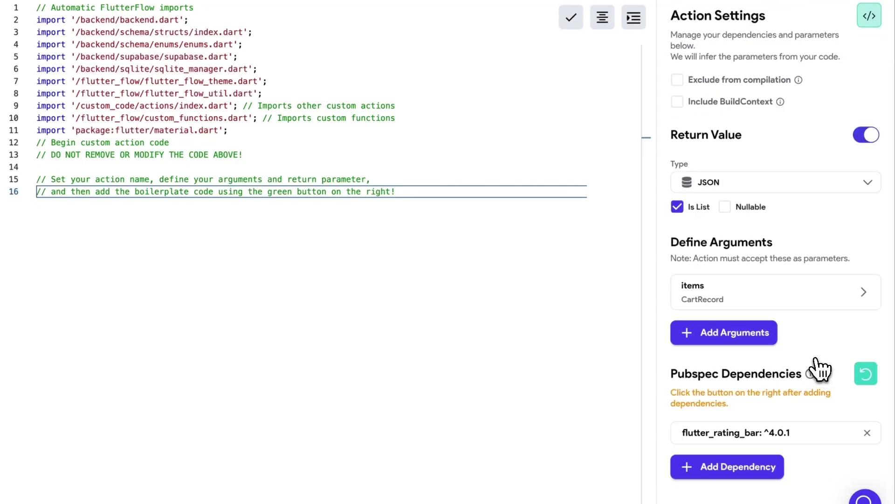
- Generate the action's boilerplate code and copy it to the editor, replacing the existing code
click(871, 17)
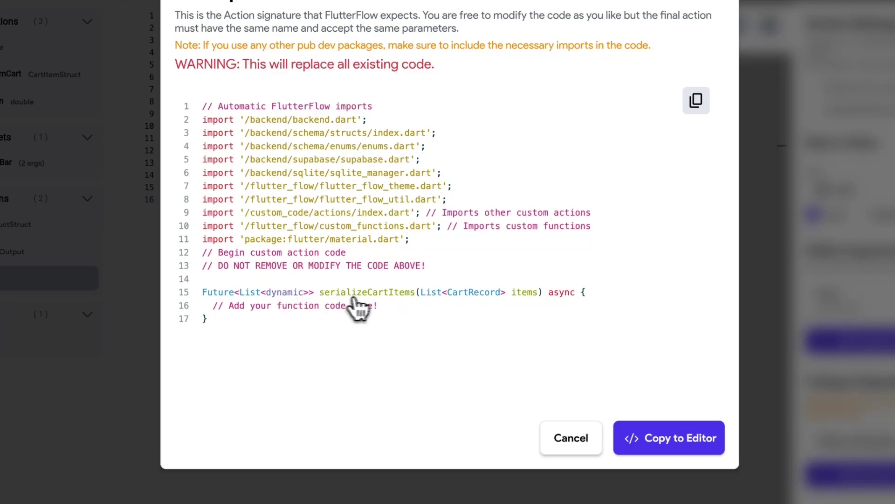
click(672, 441)
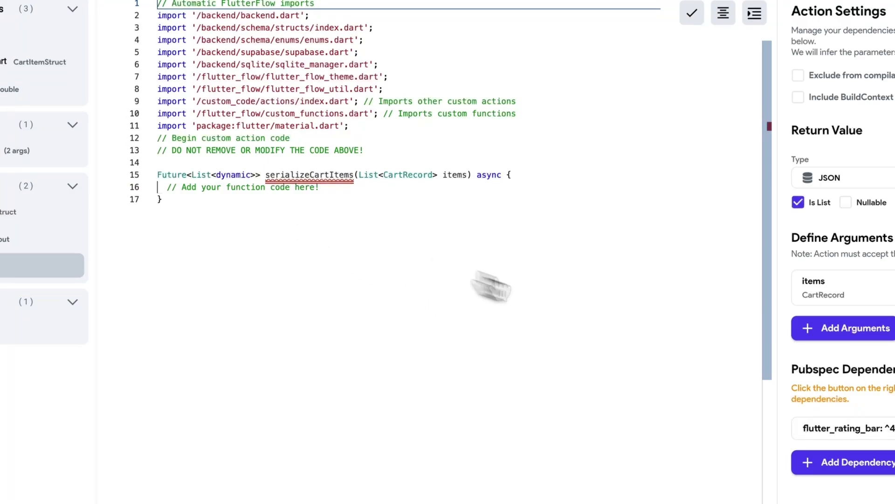
- Declare List<dynamic> serializedItems and add an items.forEach loop that adds a map of name, price (amount, currency 'USD'), quantity, brand and productImg for each element
click(467, 187)
key(Return)
key(Return)
key(Return)
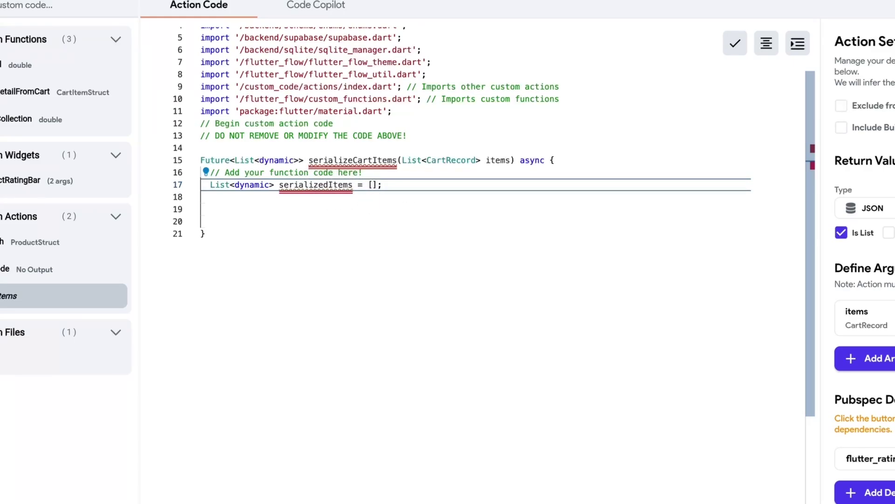
text(items.forEach((element) {     Map<String, dynamic> serializedItem = {       "name": element.title,       "price": {       "amount": element.price,       "currency": 'USD',     },       "quantity": element.qty,       "brand": '',       "productImg": element.image     };      serializedItems.add(serializedItem);   });)
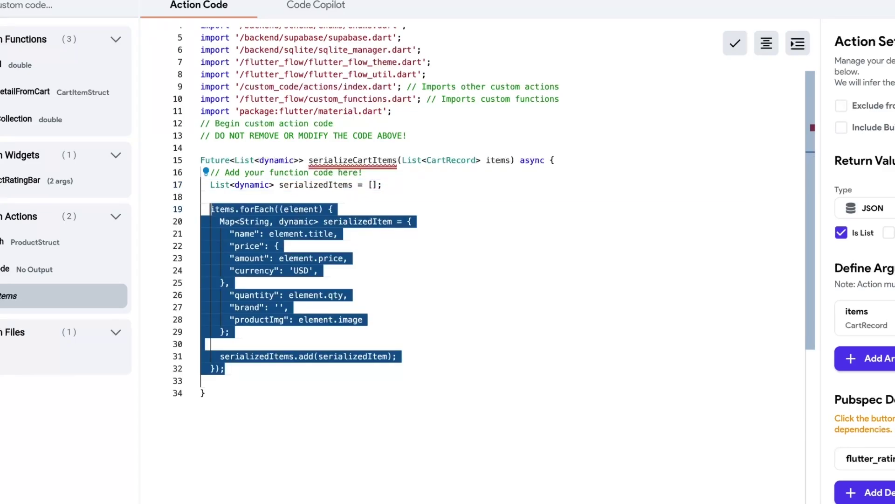
- Examine the serializedItem map, its field mappings and how each item is added to the serializedItems list
click(317, 244)
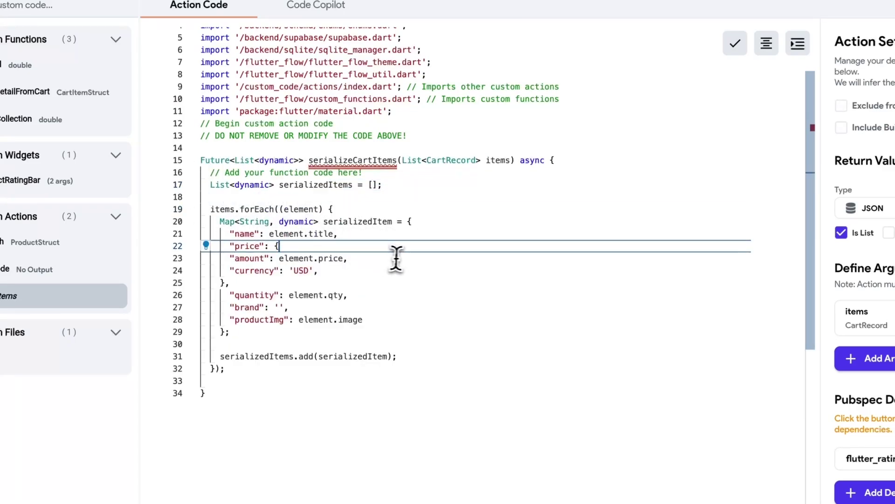
click(406, 222)
click(235, 331)
click(406, 223)
click(238, 332)
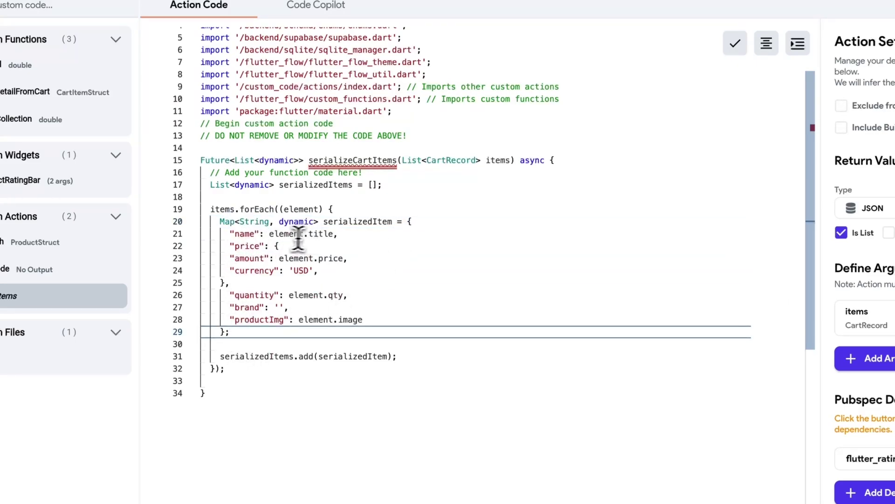
mouse_move(320, 237)
scroll(291, 306, down, 1)
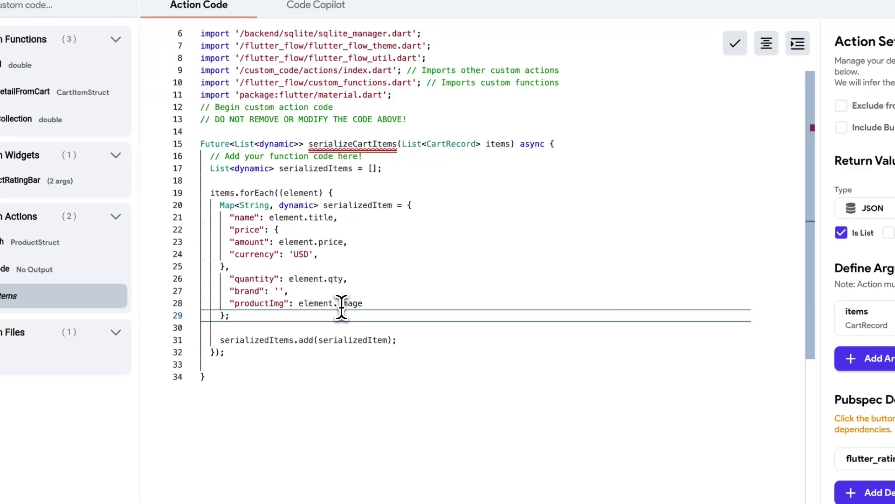
click(247, 341)
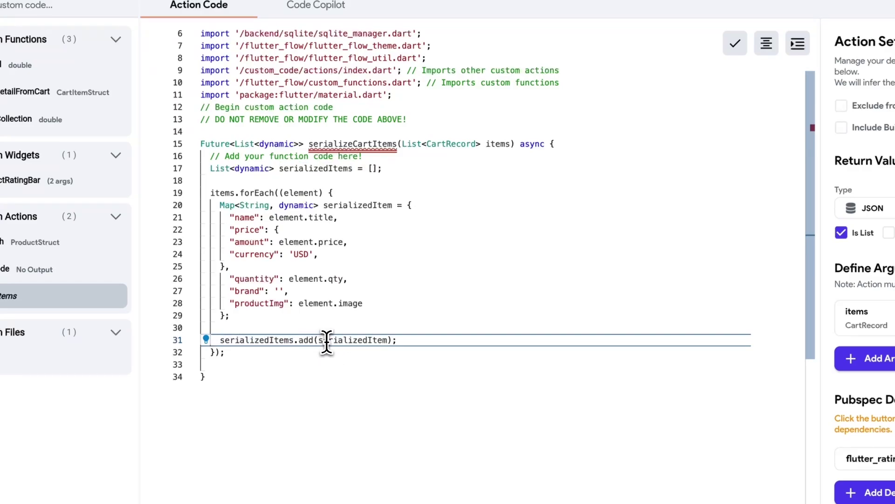
click(388, 168)
- Add "return serializedItems;" at the end of the function after the loop and save the custom action
click(422, 363)
key(Return)
text(return serializedItems;)
click(318, 169)
click(378, 376)
click(372, 389)
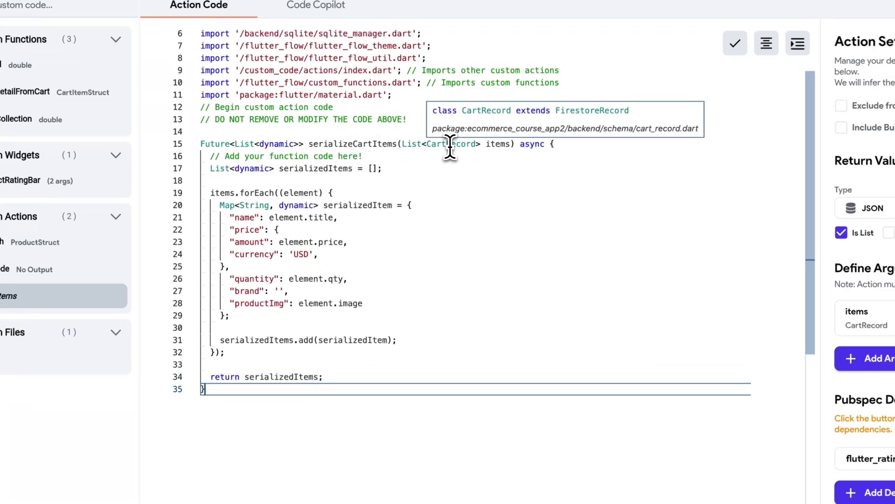
click(367, 373)
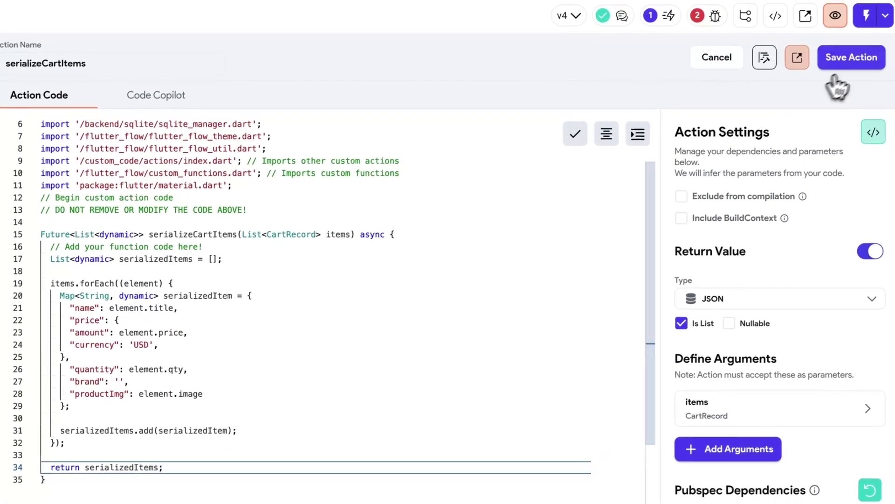
click(858, 63)
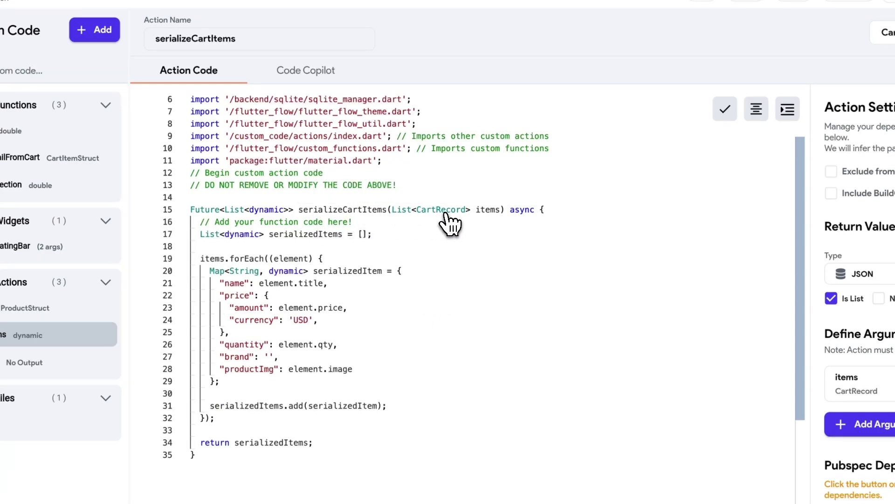
- Examine the schema of the Cart subcollection under Users in Firestore, including its field names and data types
click(16, 170)
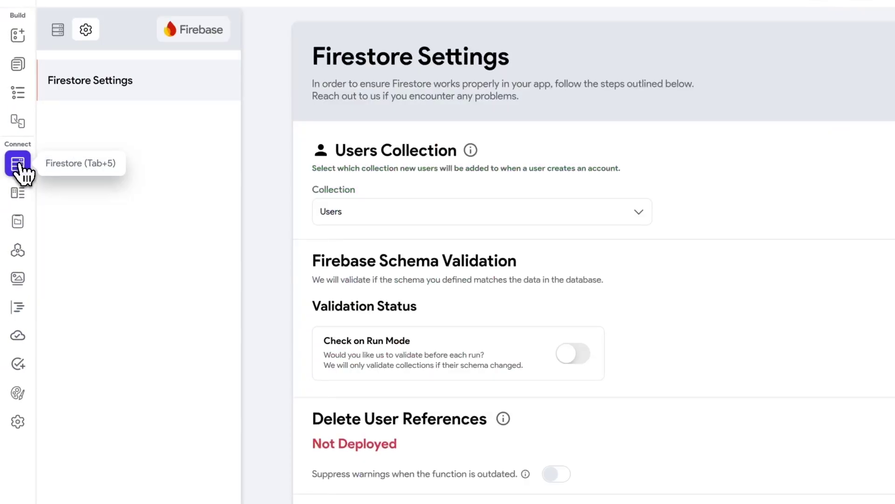
click(58, 31)
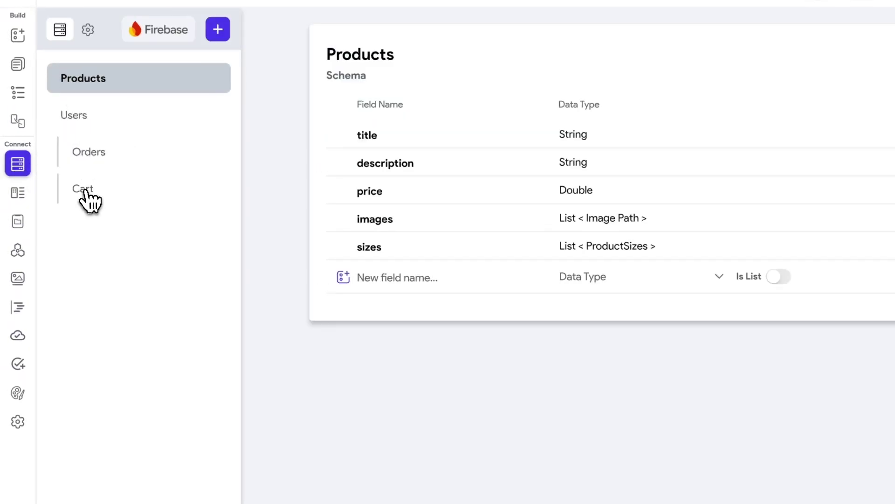
click(84, 191)
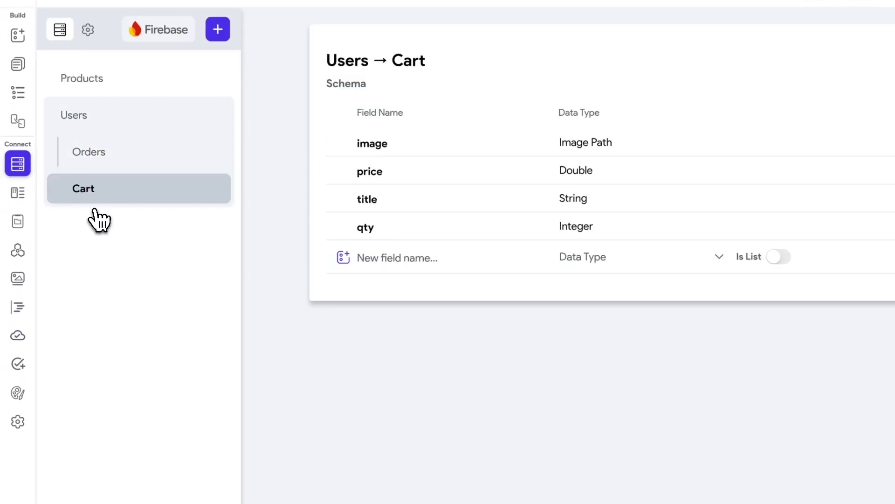
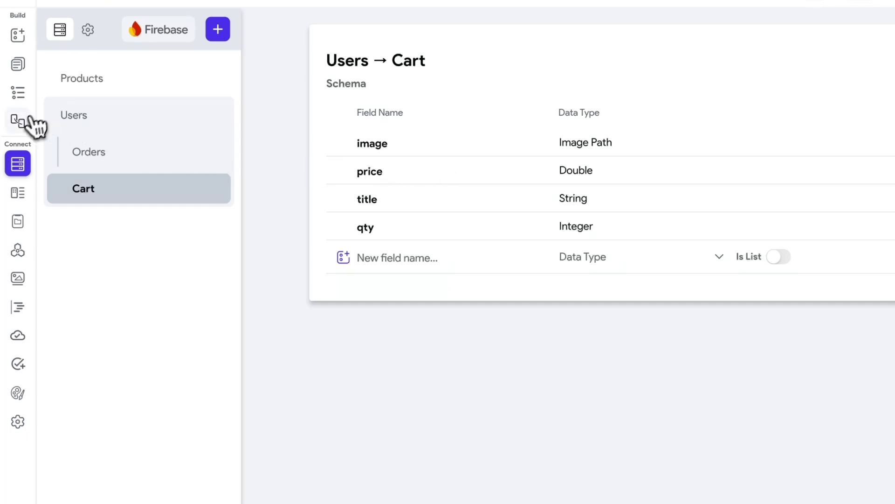
- Add the serializeCartItems custom action to the CheckoutPage checkout button's On Tap flow and move it ahead of the Create Order backend call
click(18, 66)
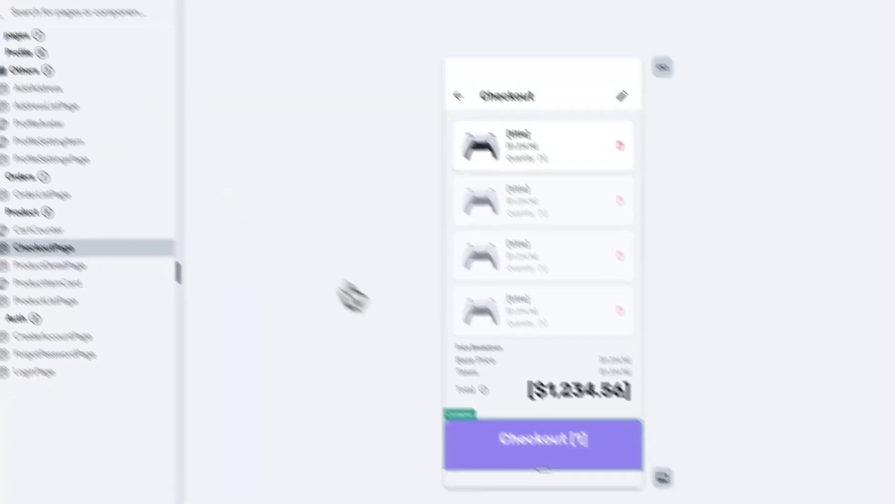
click(893, 85)
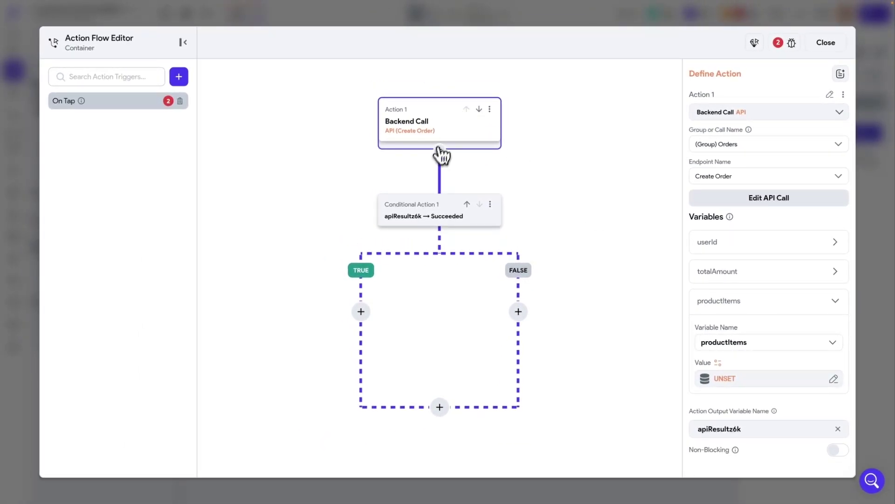
click(440, 149)
click(447, 175)
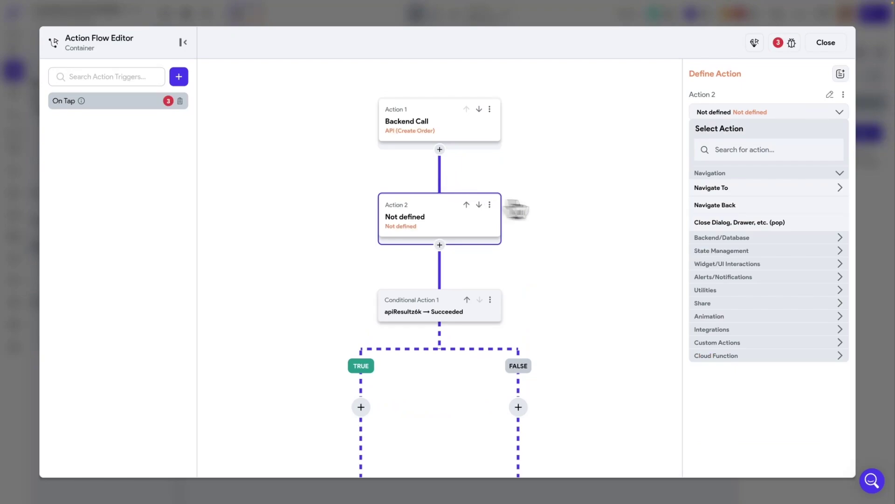
text(er)
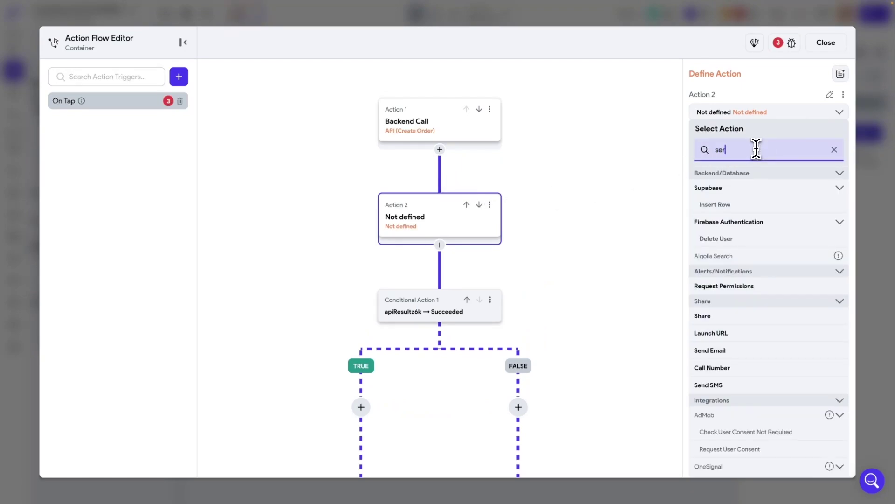
scroll(758, 359, down, 3)
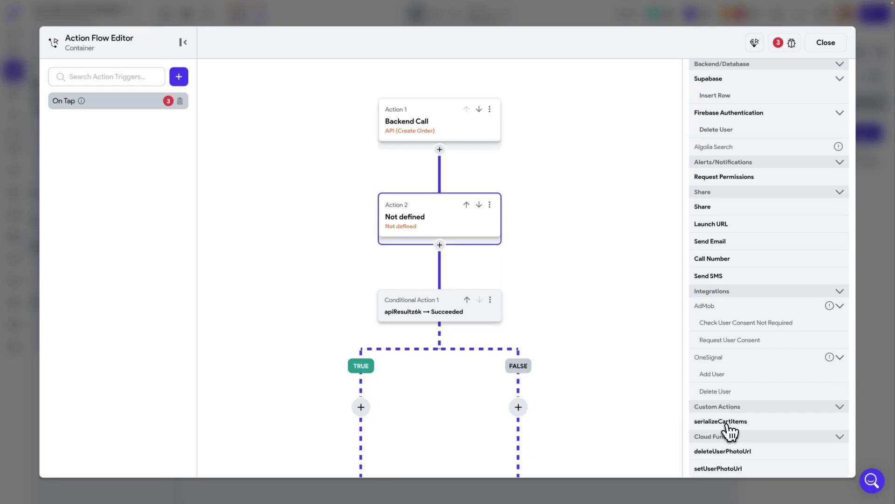
click(726, 425)
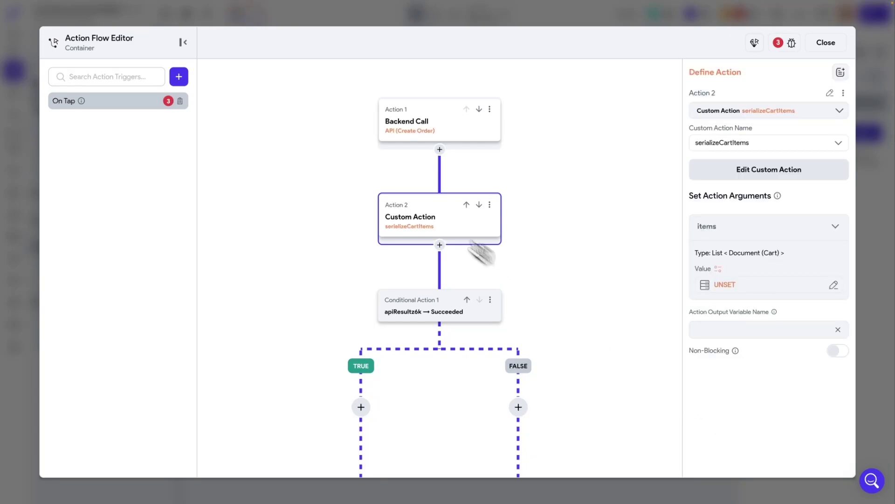
click(467, 208)
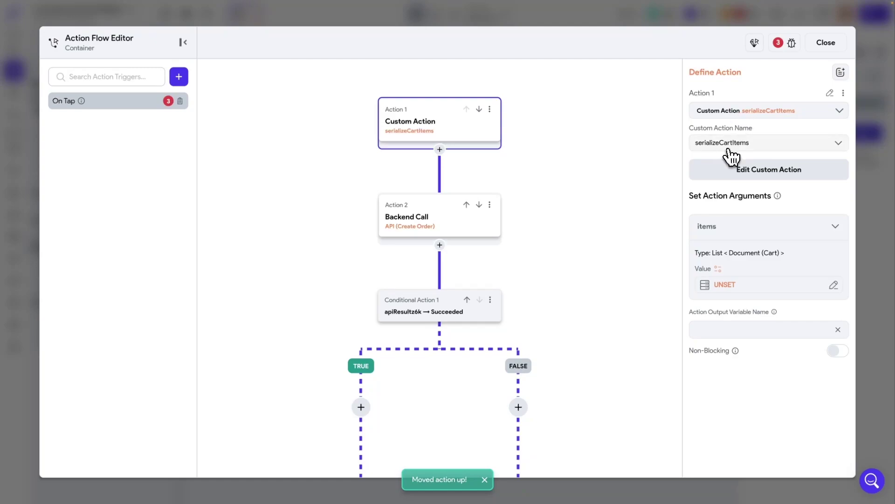
- Set the custom action's items argument to Cart Documents with no further changes, and name its output variable serializedProductItems
click(725, 285)
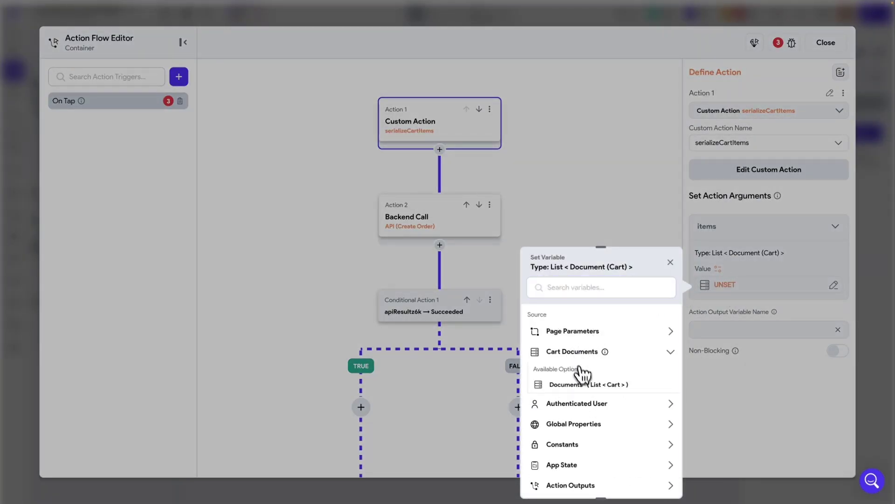
click(575, 390)
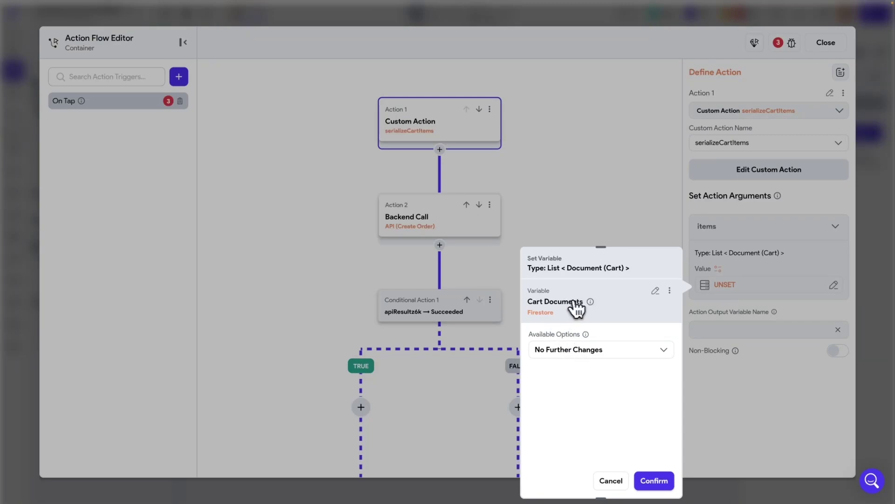
click(658, 480)
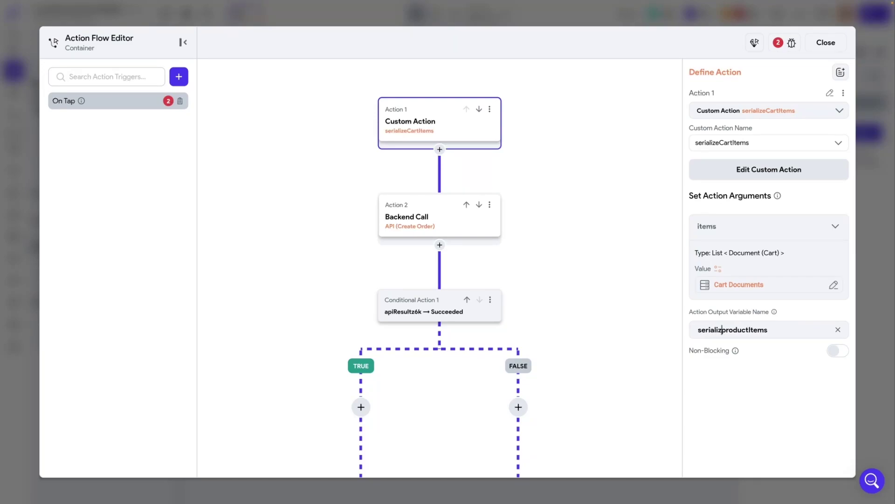
double_click(734, 332)
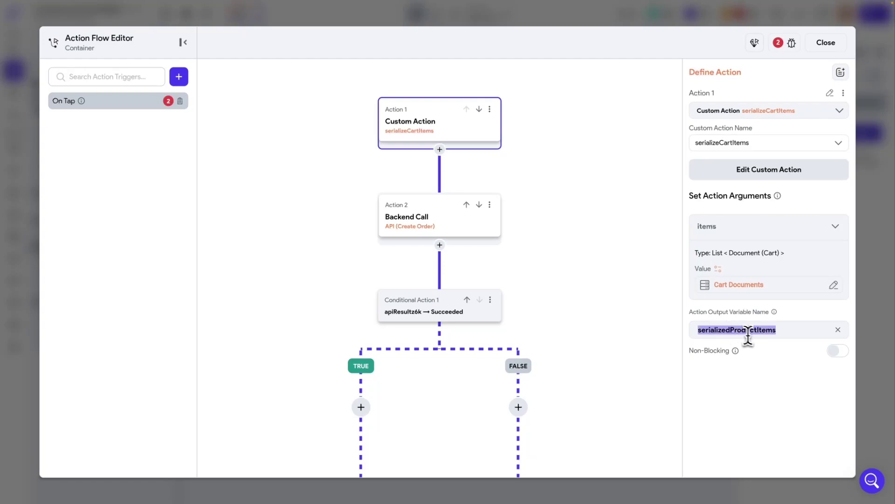
click(769, 366)
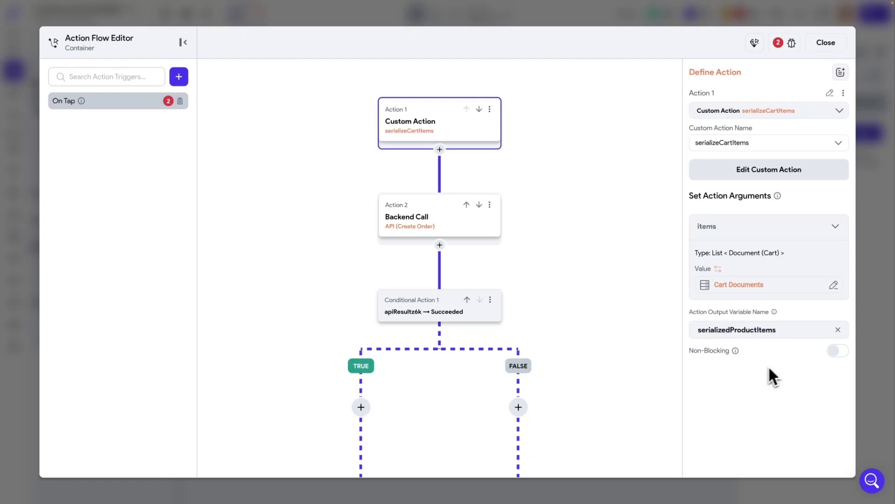
- Set the Create Order call's productItems variable to the serializedProductItems action output
click(444, 231)
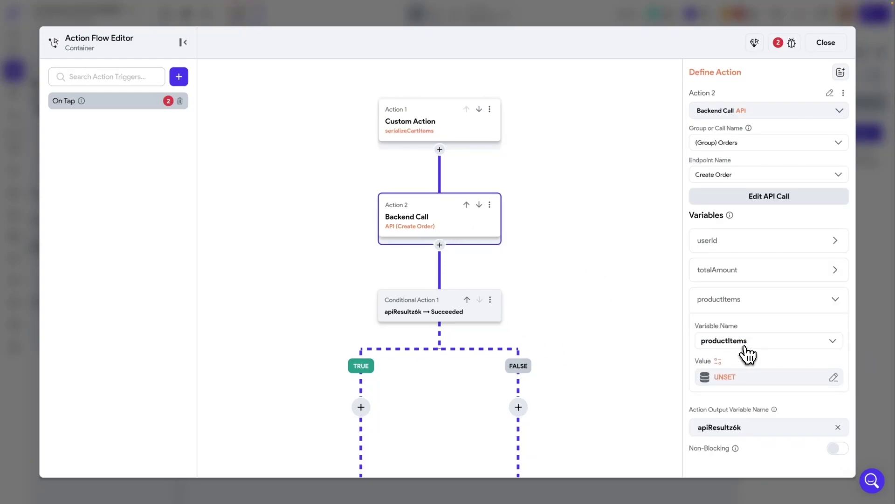
scroll(748, 354, down, 1)
click(726, 339)
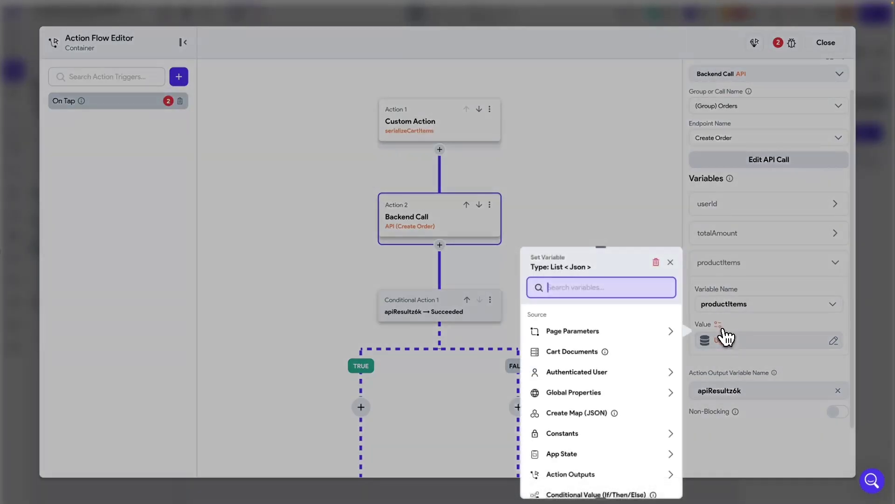
scroll(625, 371, down, 1)
scroll(627, 381, up, 1)
scroll(639, 357, down, 3)
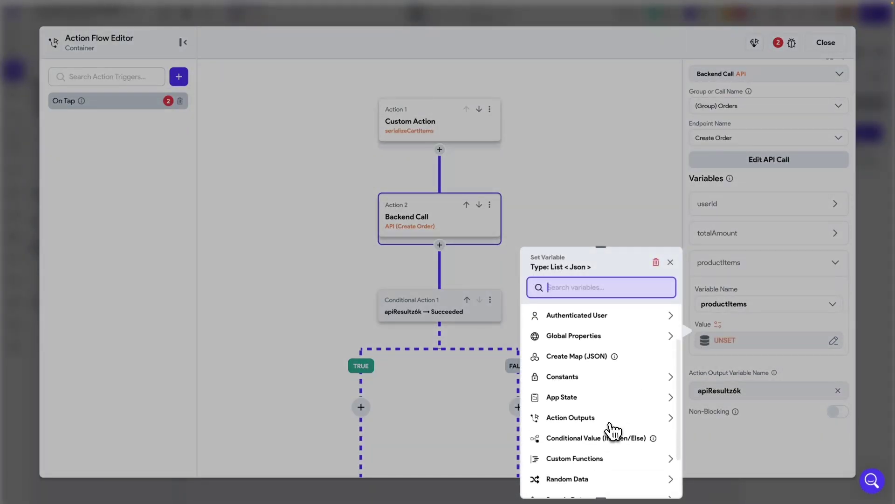
click(667, 405)
scroll(644, 415, down, 1)
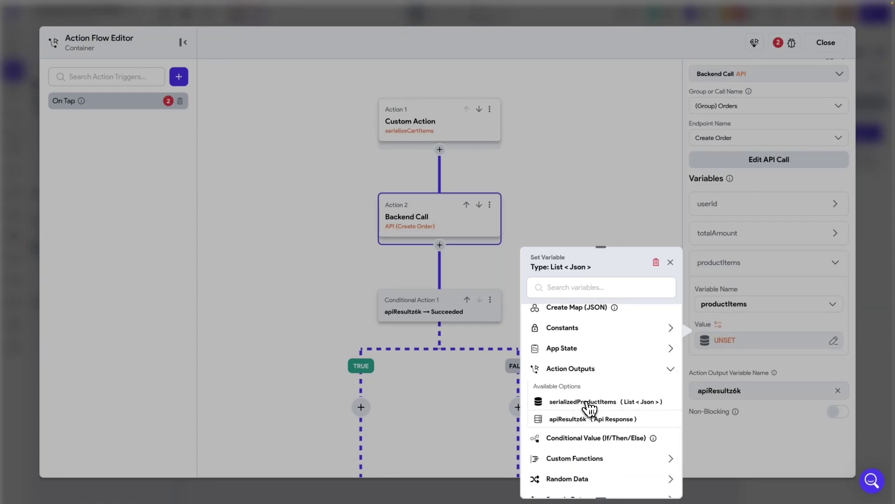
click(590, 402)
click(655, 483)
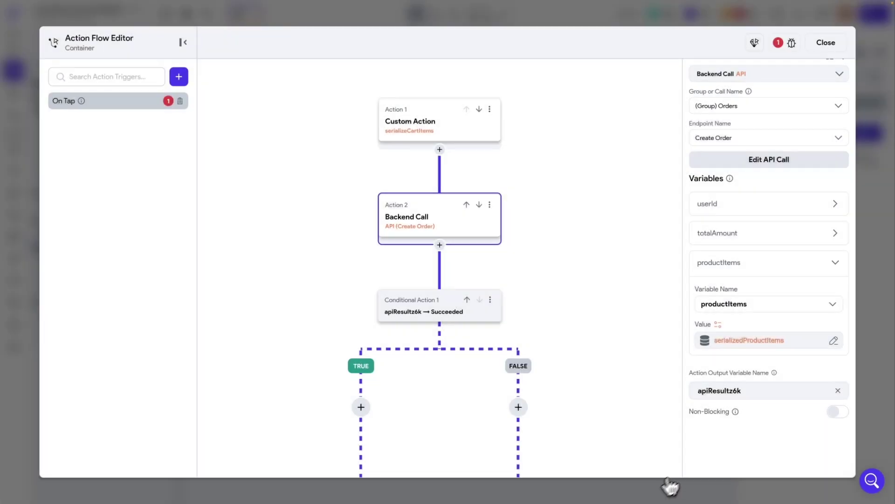
- Add a Navigate To OrderListPage action on the TRUE branch of the API result condition
scroll(589, 348, down, 1)
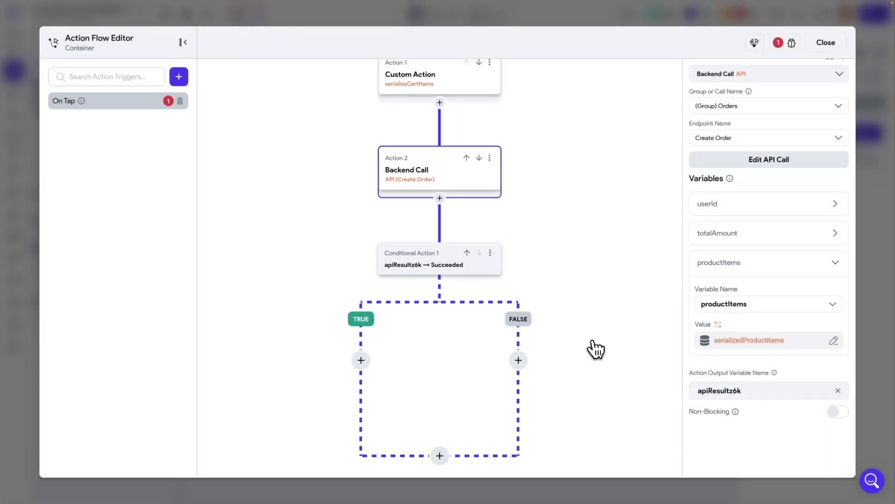
click(425, 274)
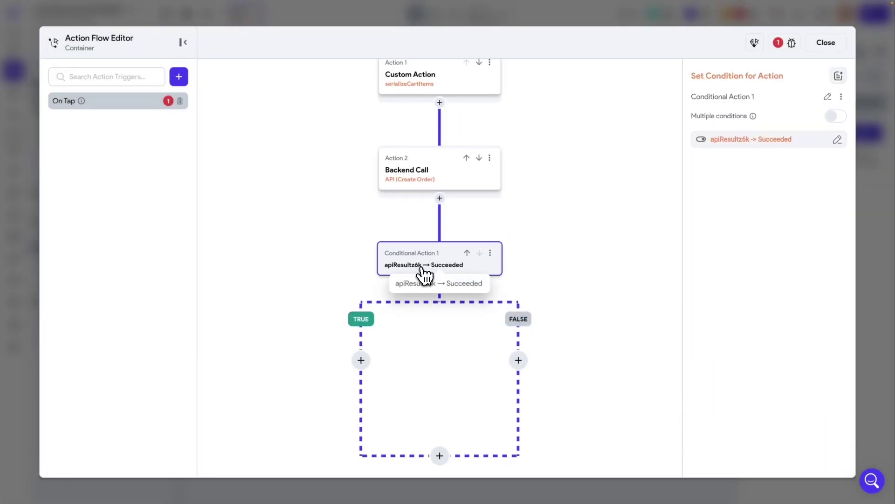
click(361, 361)
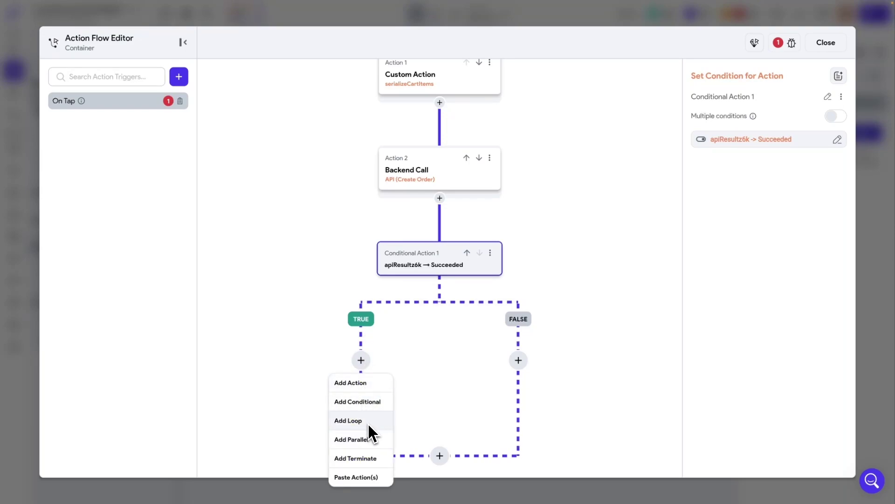
click(353, 385)
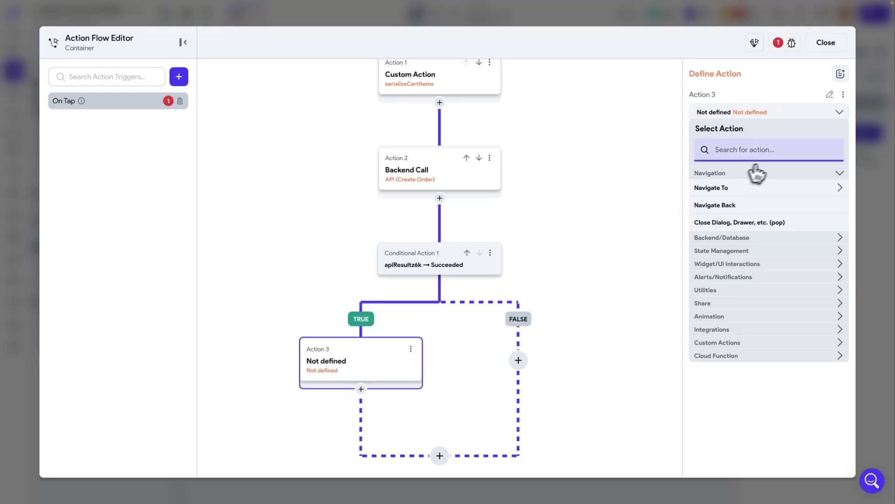
click(732, 191)
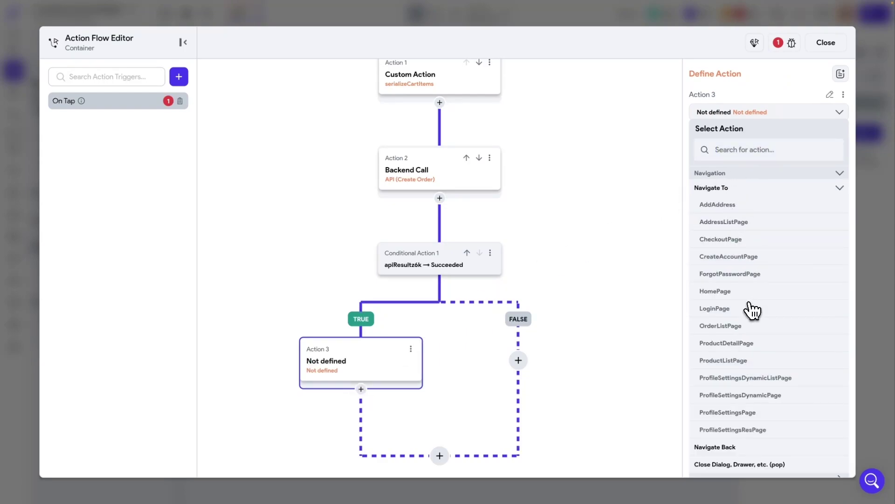
click(738, 326)
- Add a Show Snack Bar action with the message "Order Failed" on the FALSE branch, and close the action flow editor
click(518, 360)
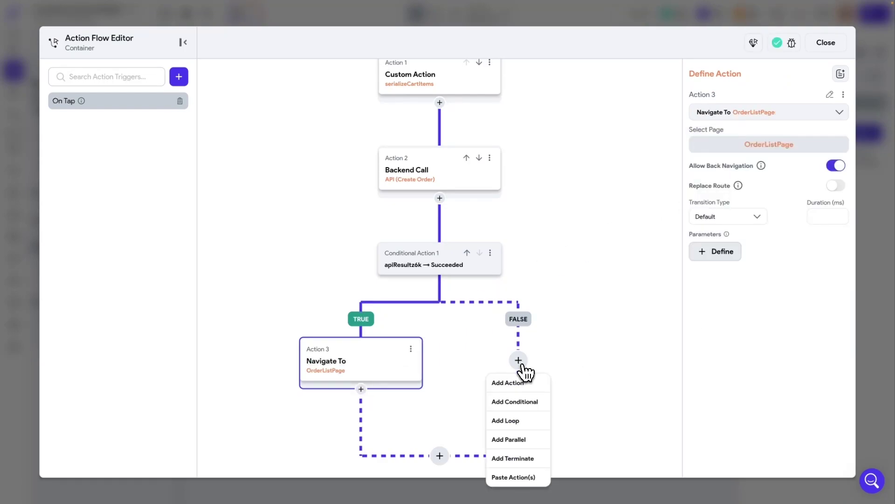
click(523, 383)
text(snack)
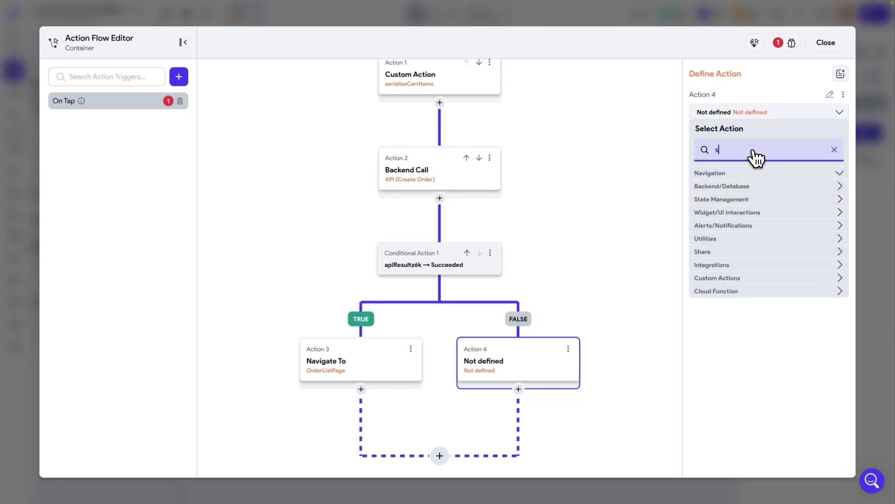
click(724, 189)
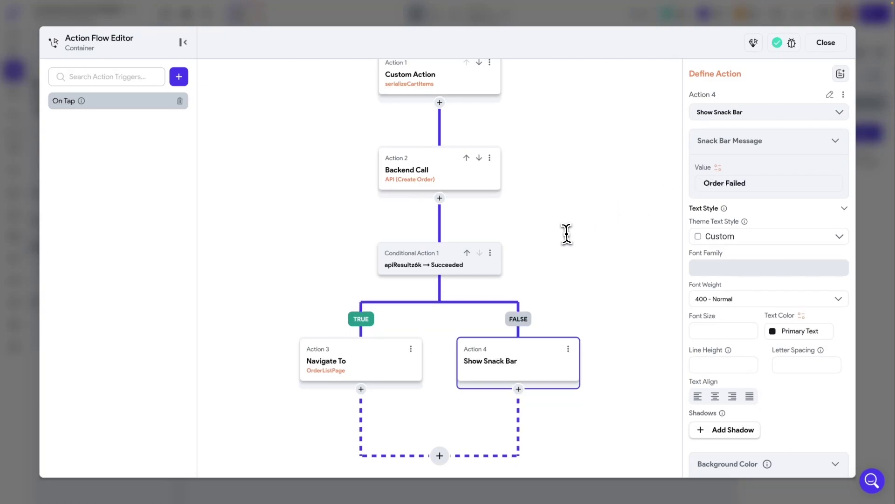
click(828, 46)
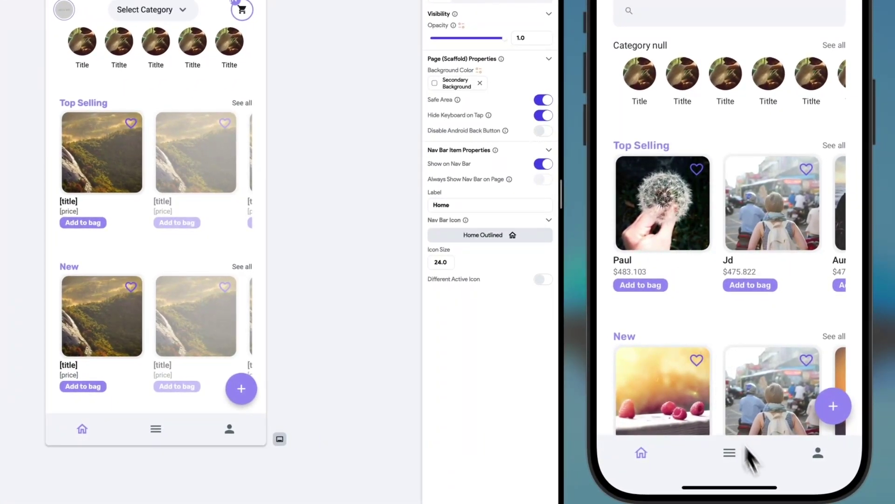
- Check the Recent Orders page in the running app and return to the home page
click(733, 458)
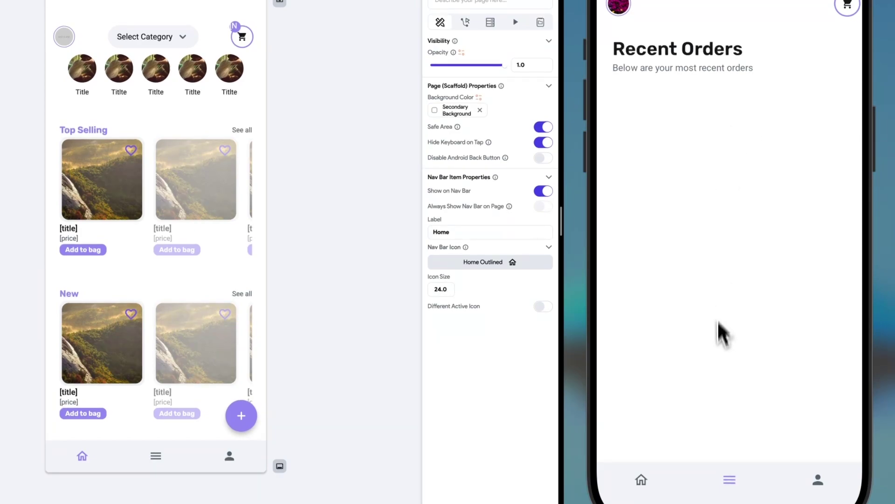
click(642, 476)
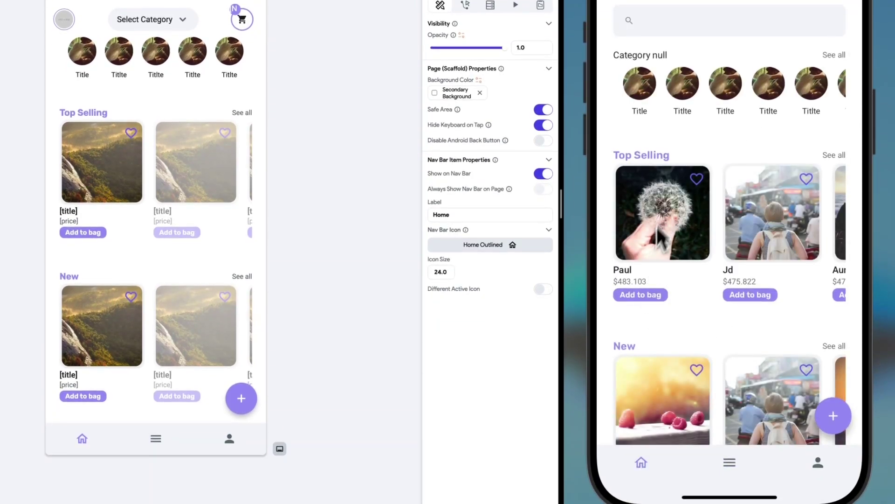
- Add the first Top Selling product to the bag twice in the running app, viewing the Checkout page after each addition
click(647, 295)
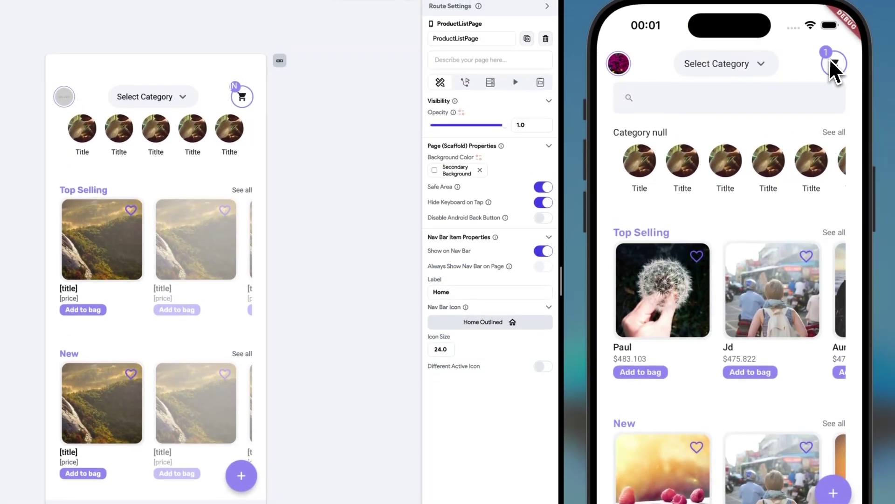
click(835, 68)
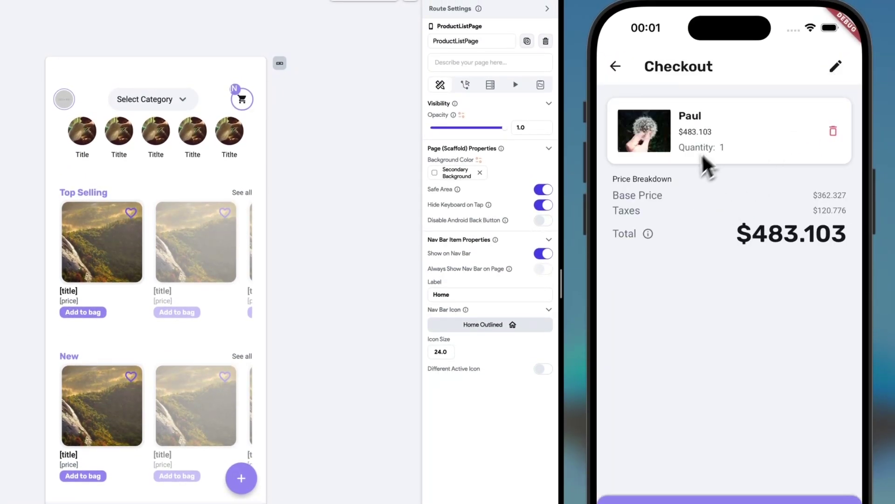
click(617, 67)
click(651, 375)
click(836, 69)
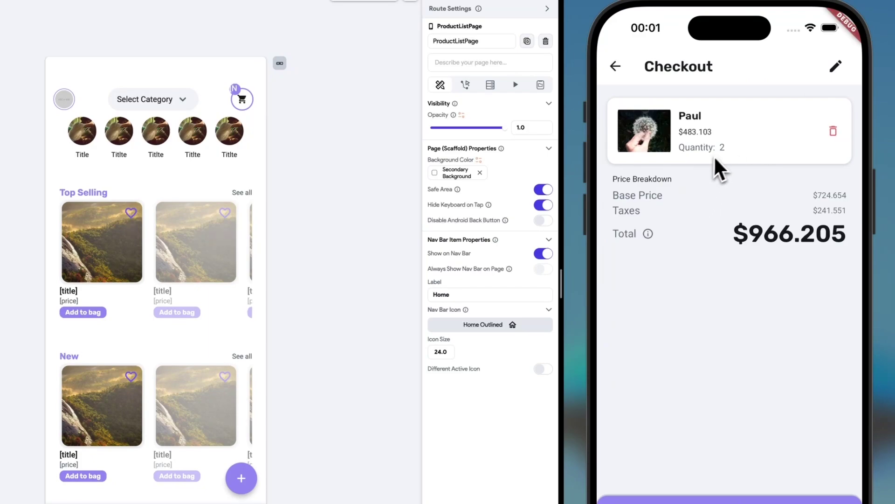
- Add a different product to the bag in the running app and open the Checkout page
click(618, 70)
click(753, 377)
click(835, 69)
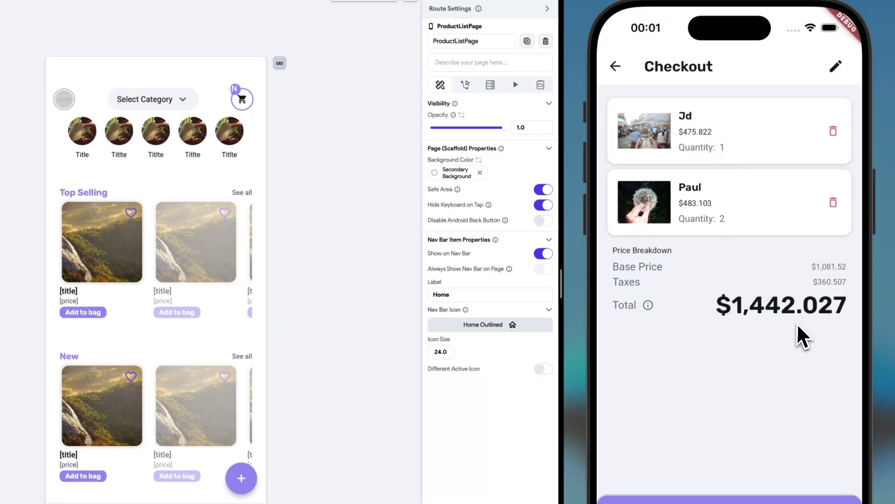
- Place the order from the Checkout page, and reopen the cart from Recent Orders
click(743, 434)
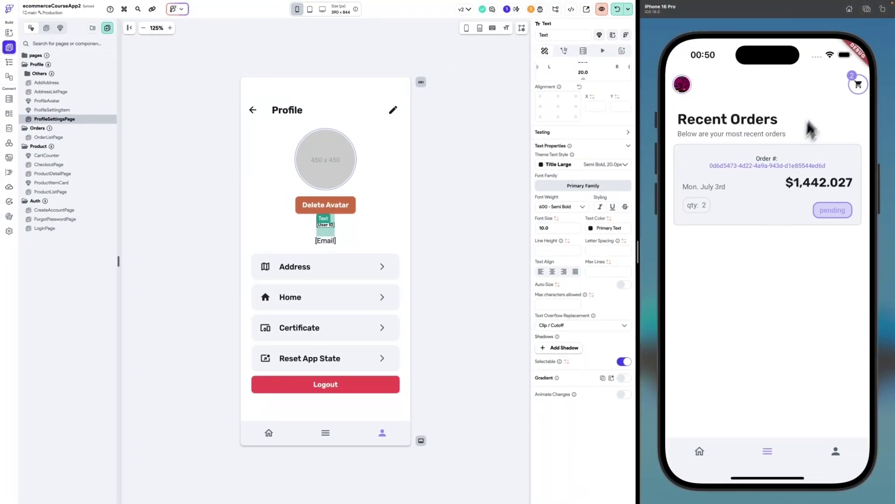
click(860, 88)
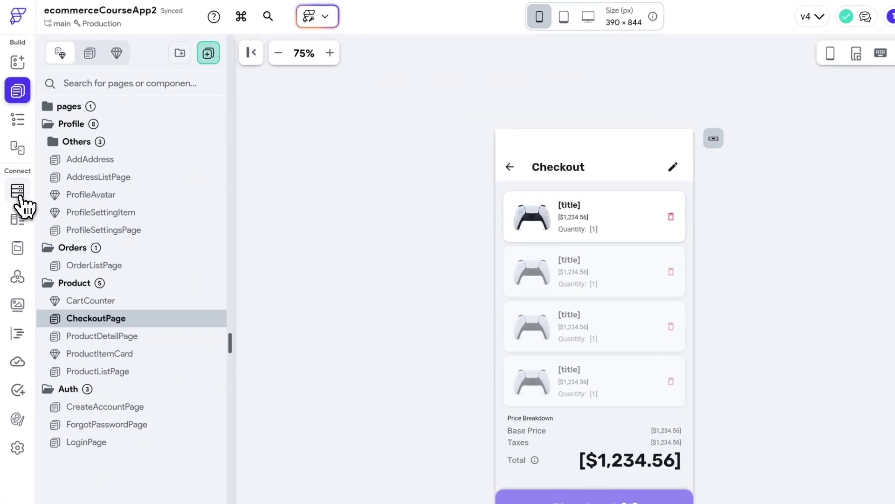
- Inspect the Cart subcollection's schema under Users and the user's Cart documents in the Cloud Firestore console
click(18, 192)
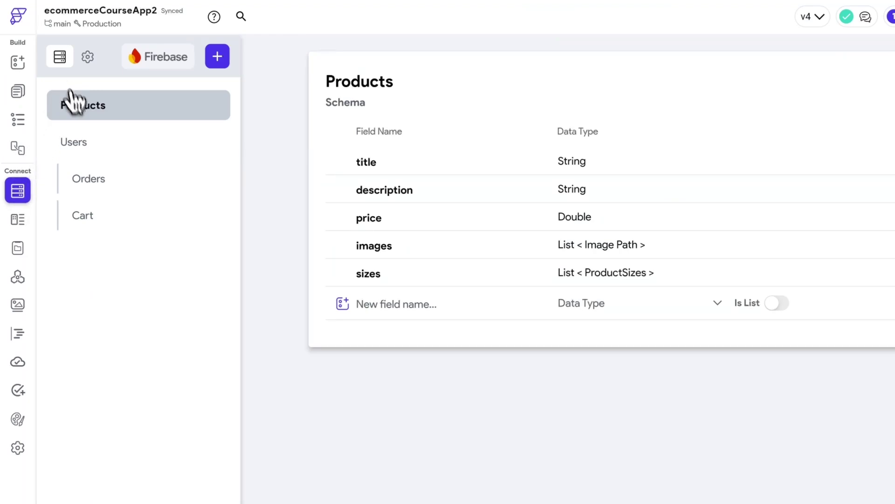
click(93, 233)
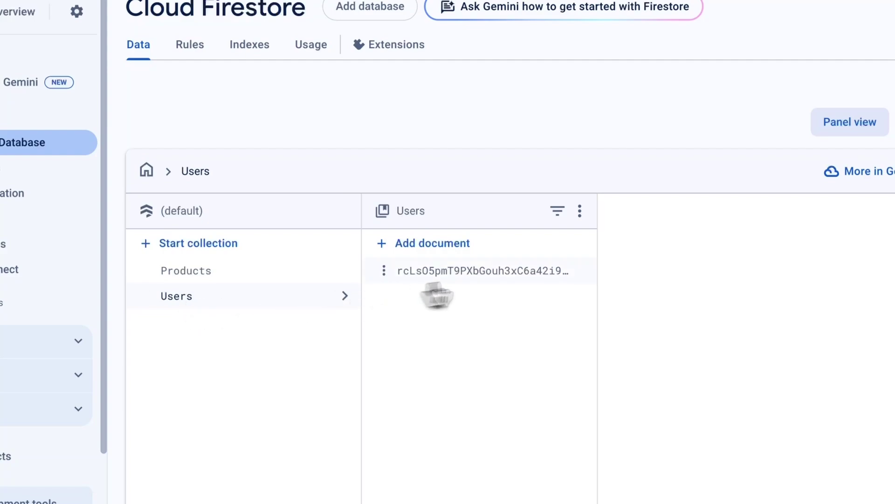
click(460, 273)
click(634, 259)
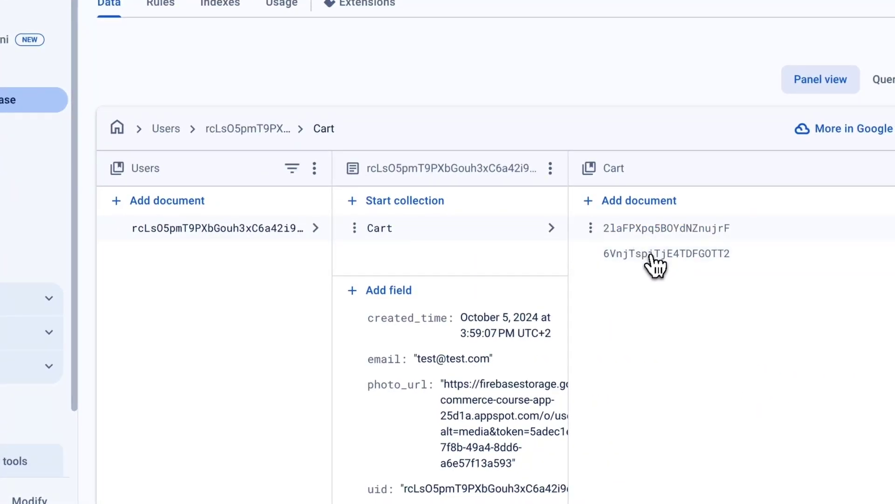
click(658, 261)
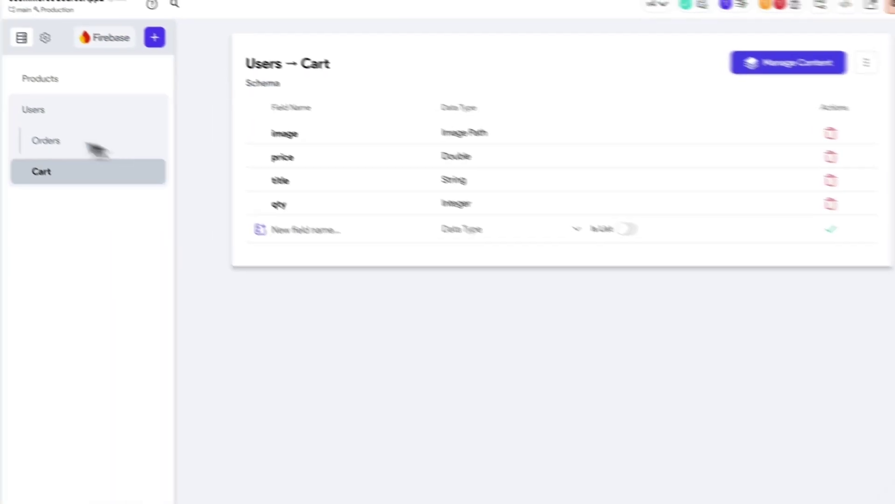
- Return to CheckoutPage in FlutterFlow and review the checkout container's actions and the page's Cart query settings
click(15, 91)
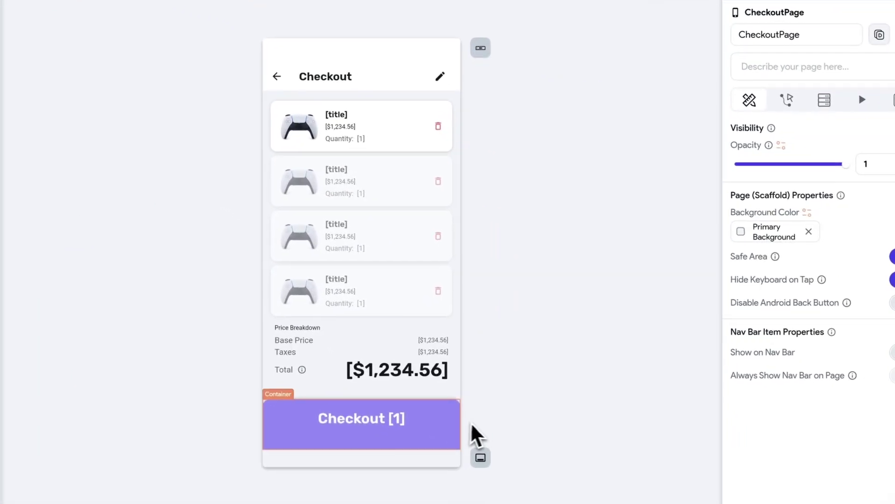
click(448, 412)
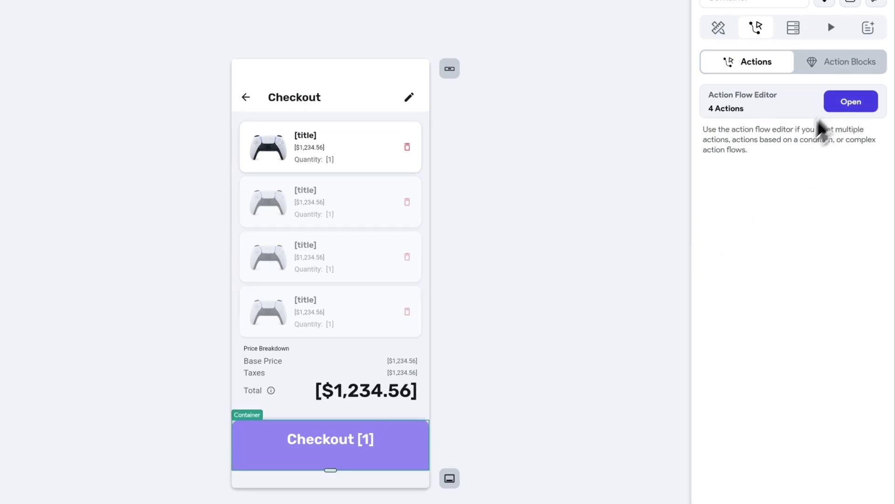
click(569, 192)
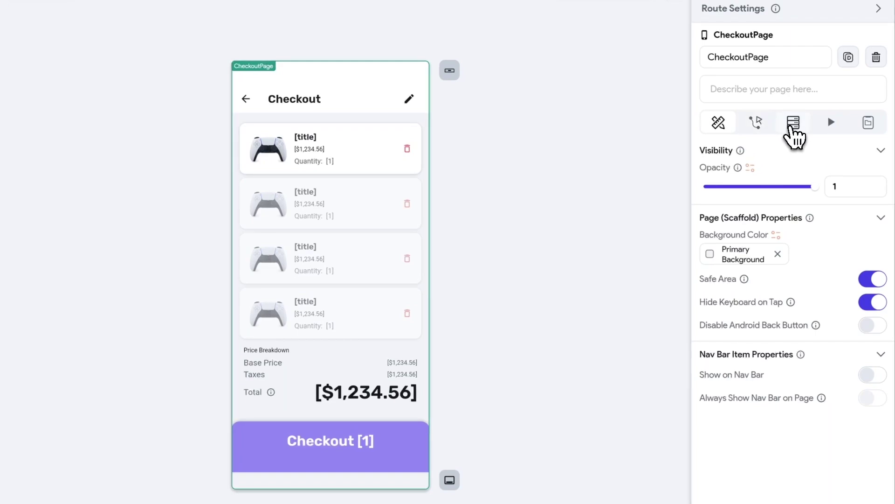
click(796, 126)
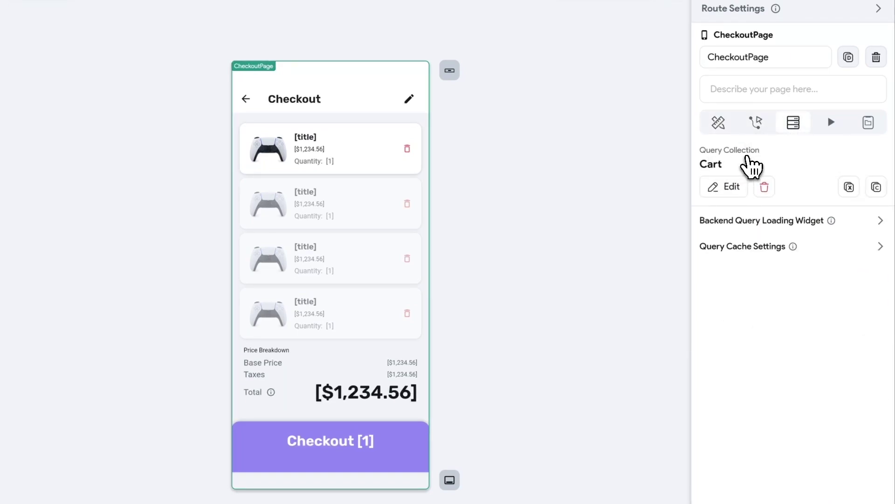
click(725, 186)
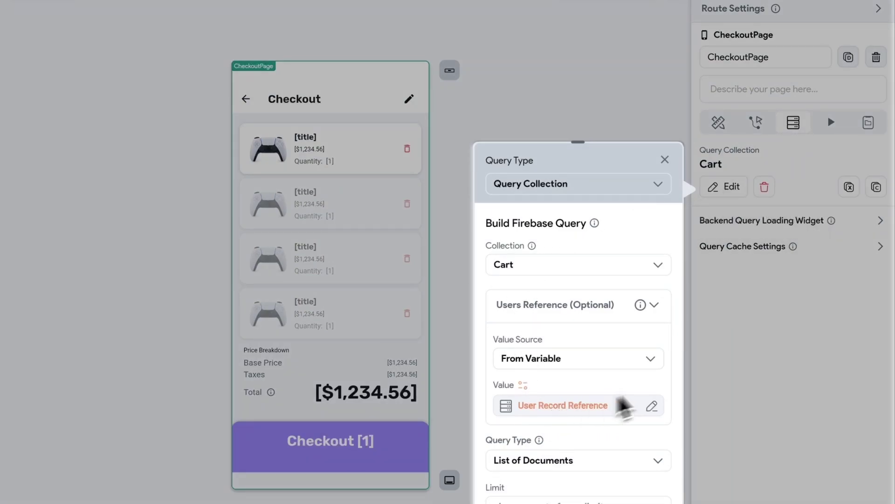
click(750, 380)
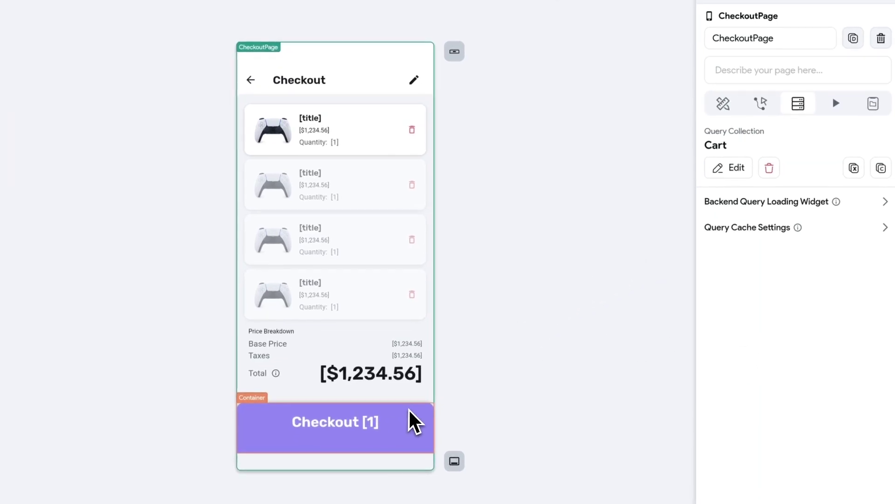
- Add a loop after the Navigate To action on the TRUE branch of the checkout container's flow, and close the editor
click(409, 431)
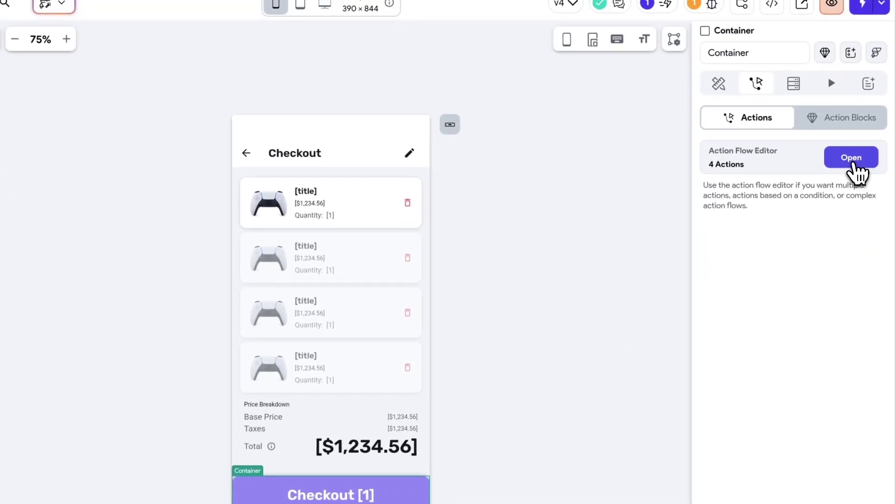
click(853, 103)
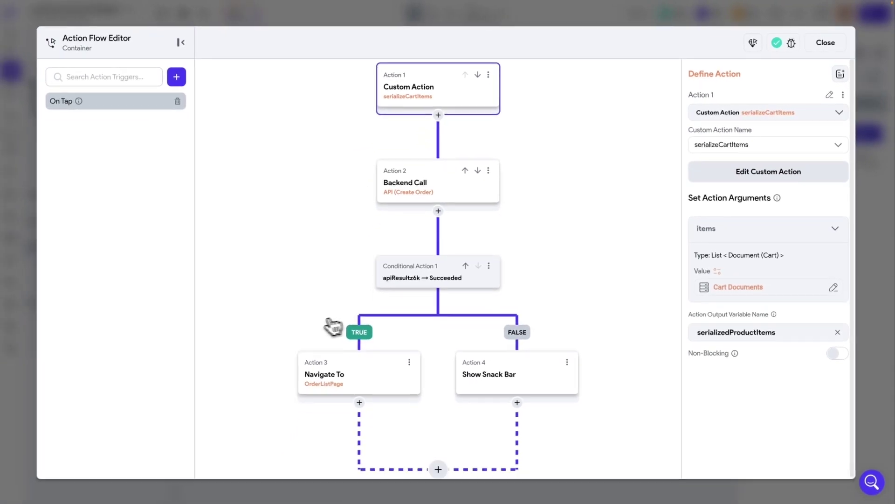
scroll(336, 317, down, 3)
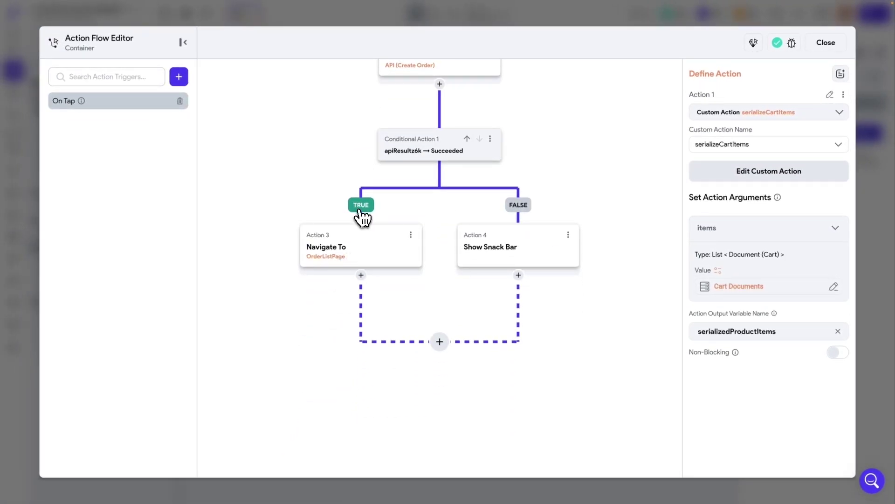
click(361, 276)
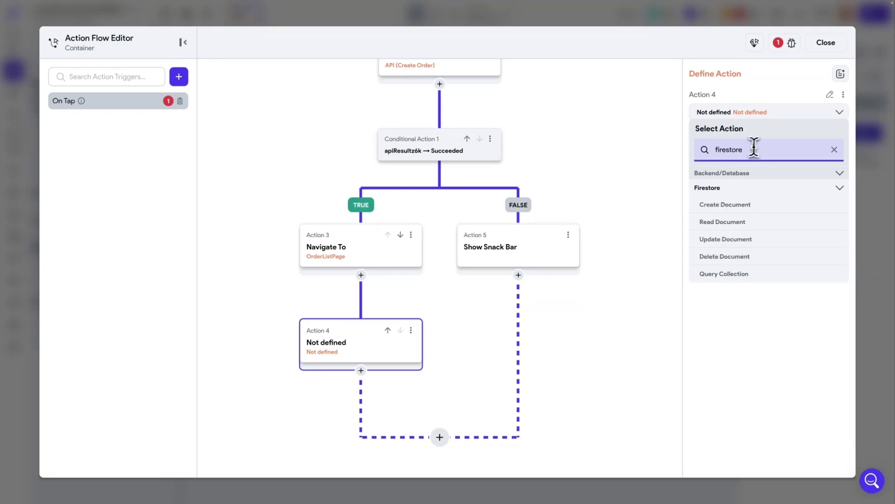
key(ctrl+z)
click(448, 276)
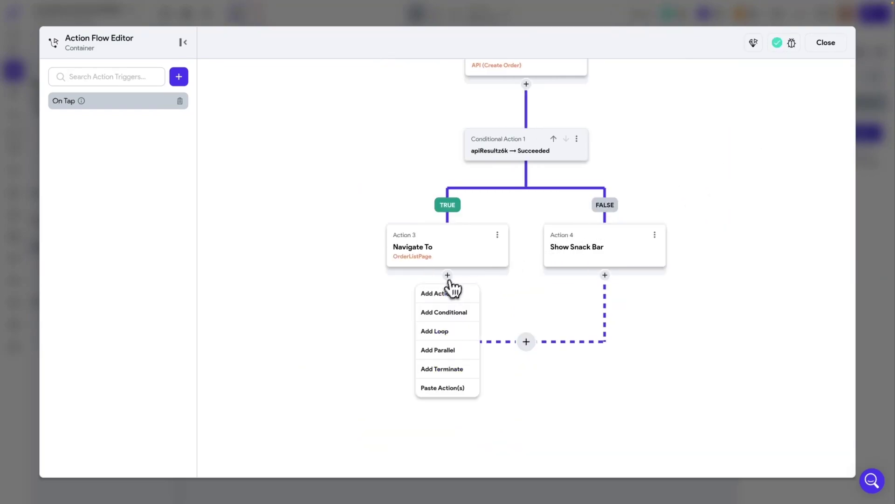
click(441, 331)
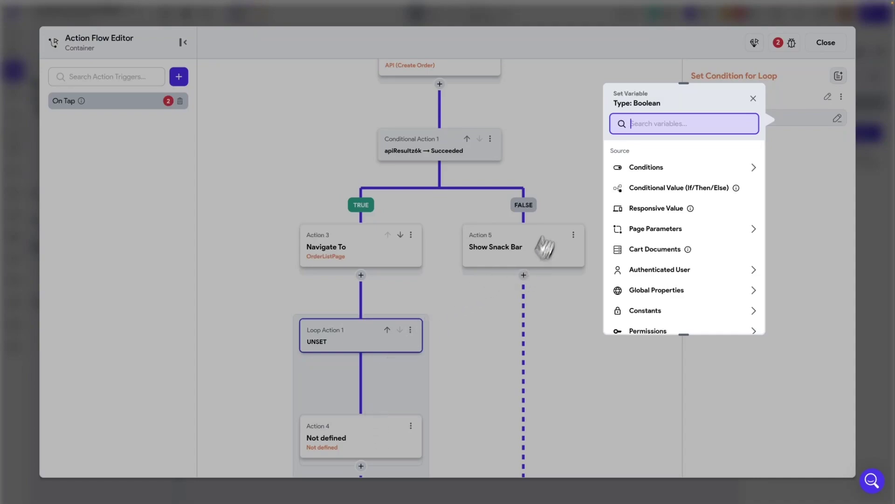
click(832, 46)
- Add a local page state variable named documentIndex to CheckoutPage
click(666, 270)
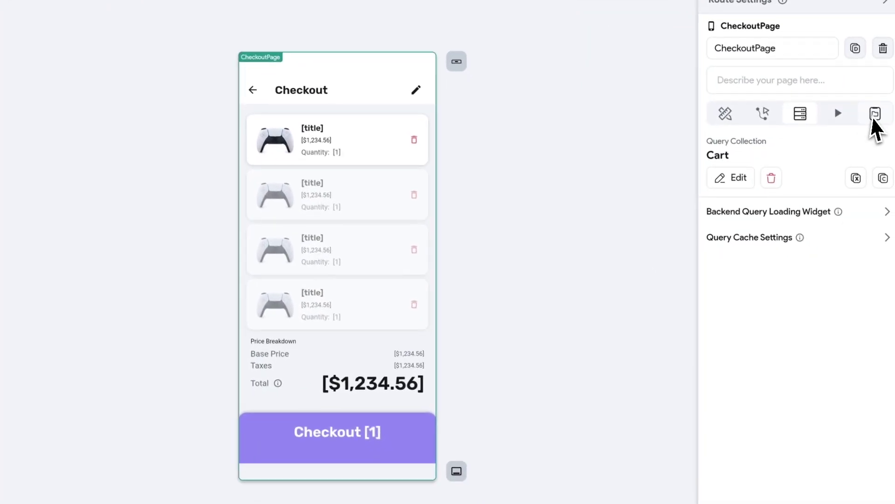
click(875, 116)
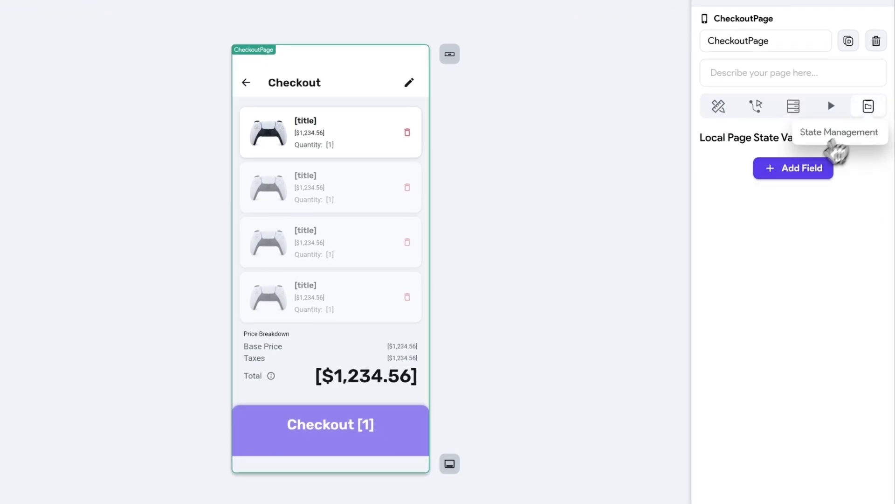
click(800, 177)
click(747, 210)
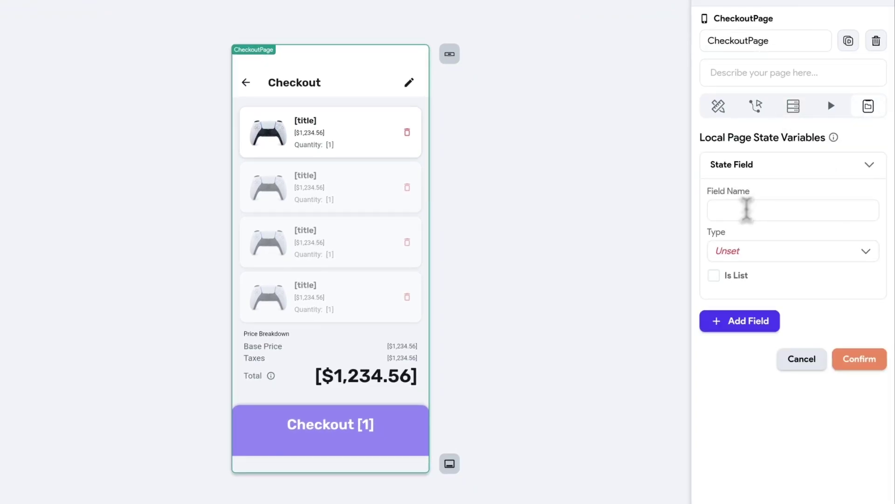
text(documebt)
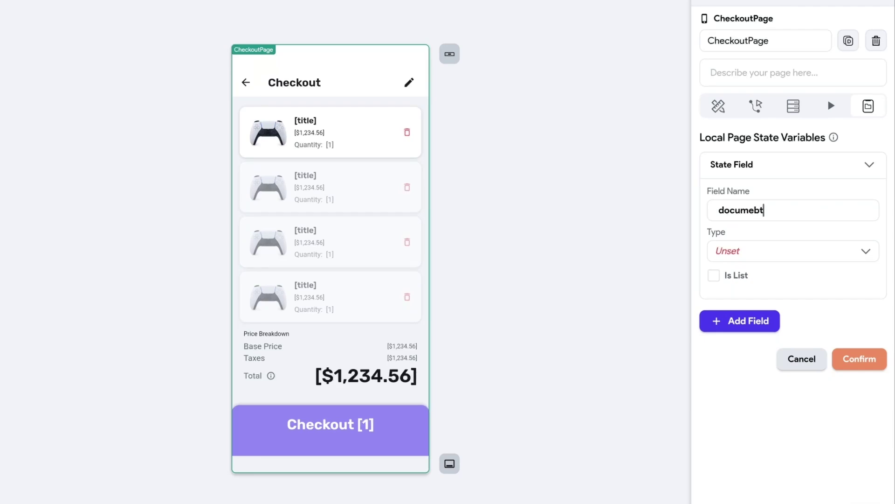
key(BackSpace)
key(BackSpace)
text(ntIndex)
- Make documentIndex a non-nullable Integer with an initial value of 0, and save the state field
click(740, 250)
scroll(775, 342, down, 5)
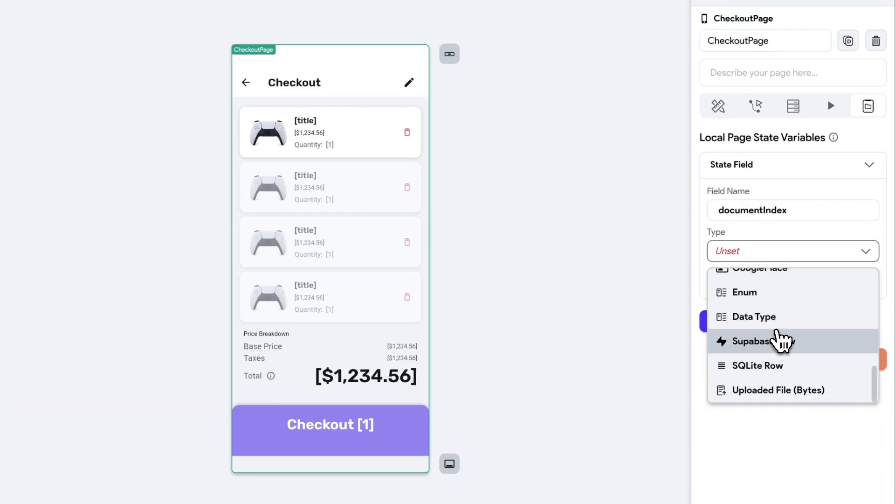
scroll(780, 340, up, 6)
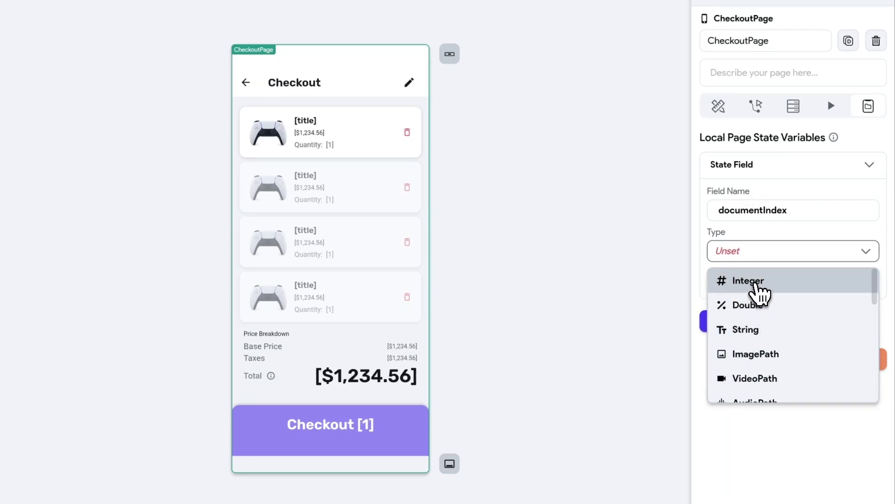
click(758, 281)
click(763, 275)
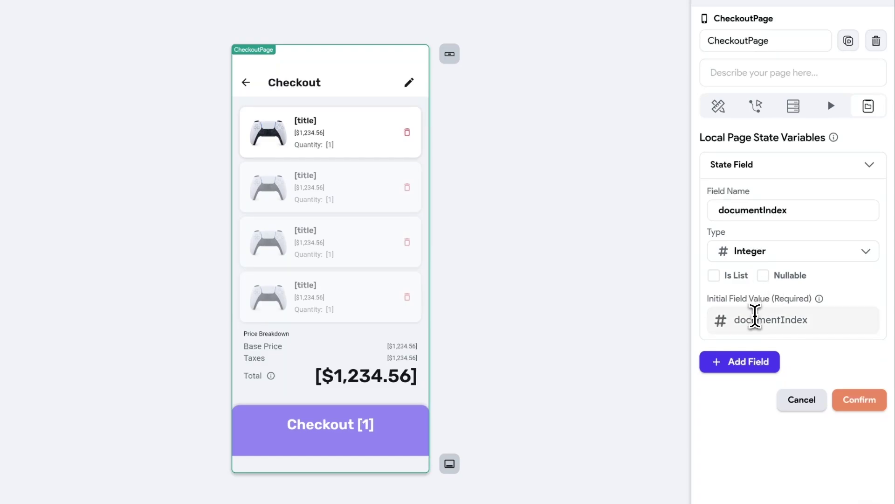
click(755, 319)
text(0)
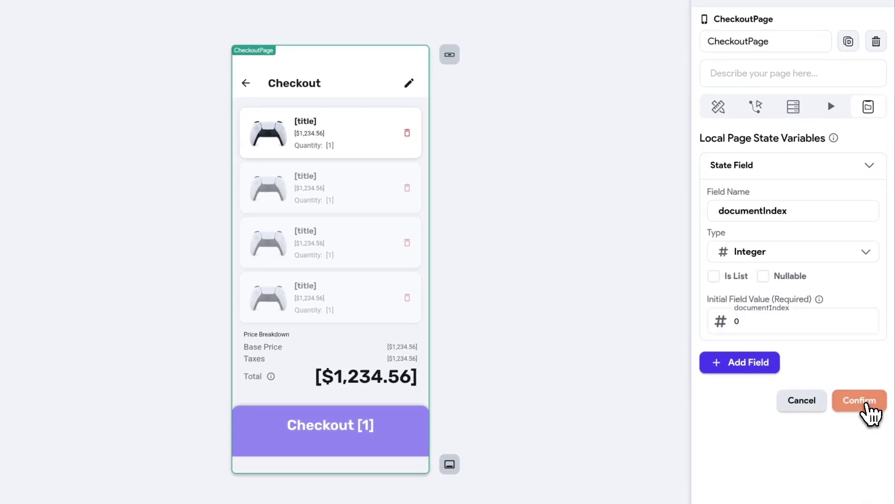
click(866, 404)
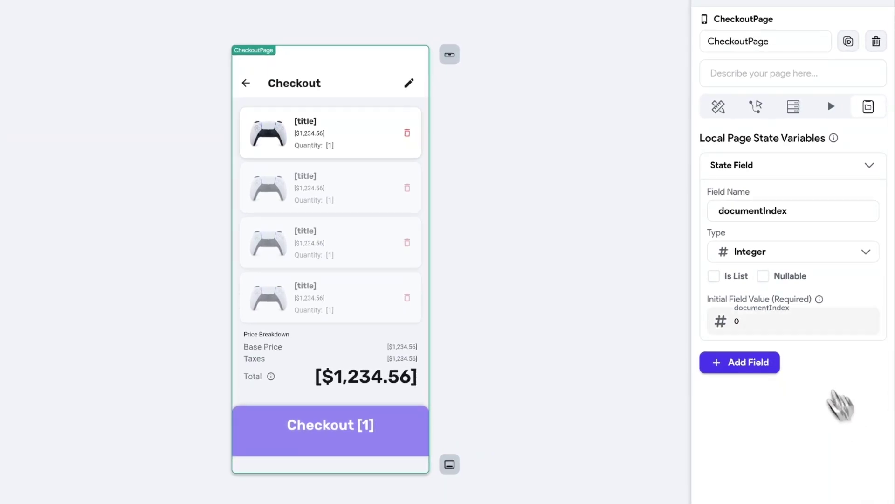
click(868, 165)
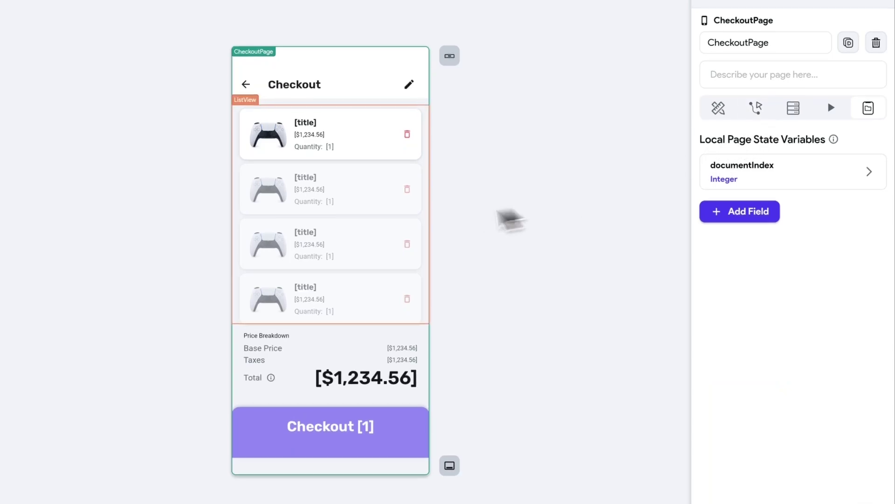
- Reopen the checkout container's action flow and start an Equal To condition for the loop on the TRUE branch
click(415, 430)
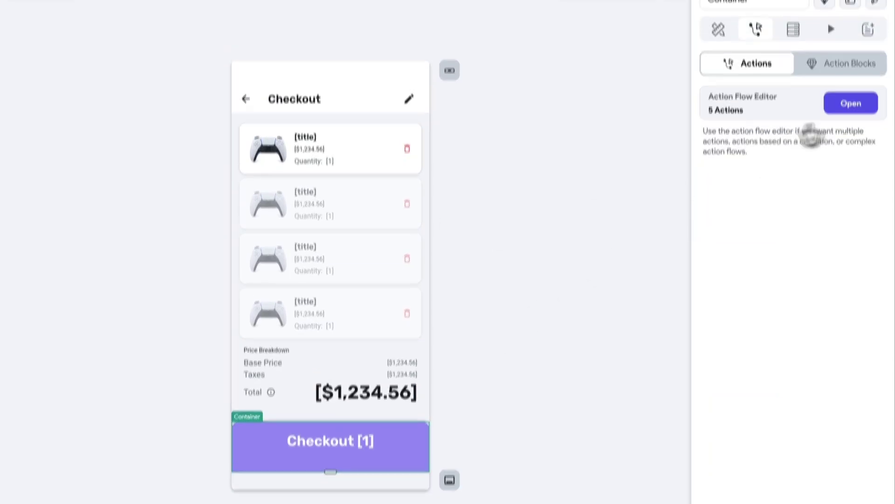
click(849, 93)
scroll(302, 403, down, 4)
scroll(318, 352, down, 1)
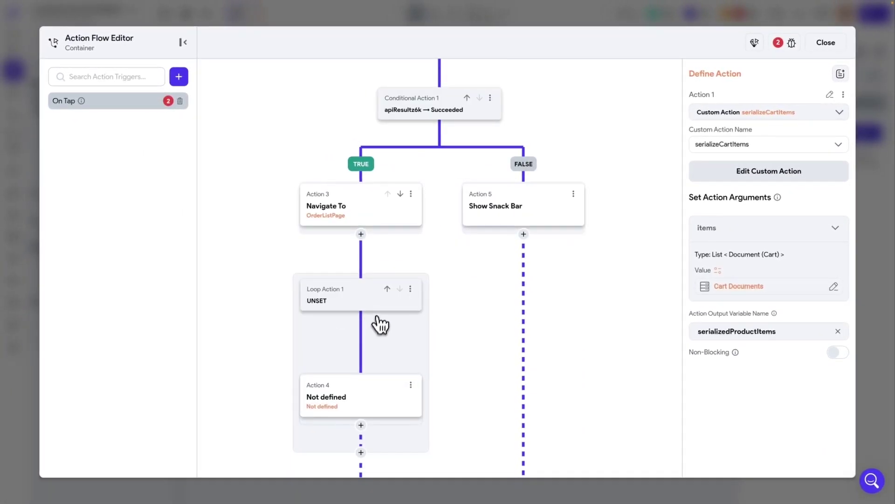
click(349, 271)
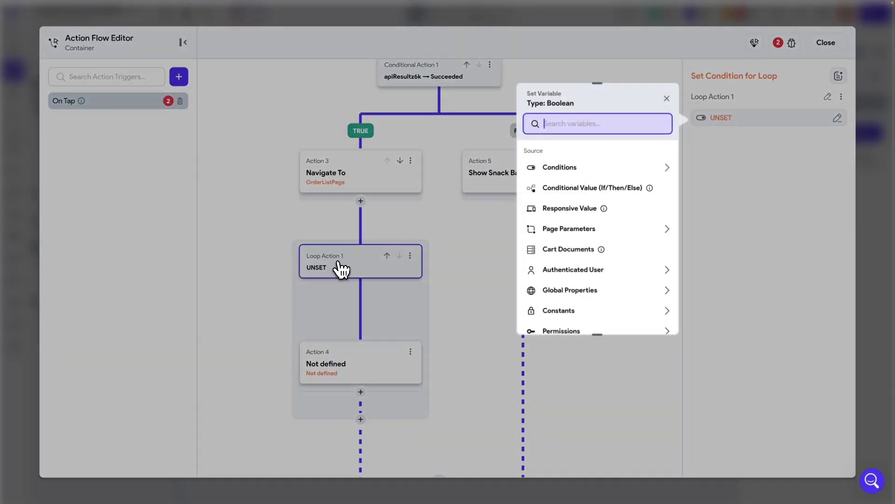
click(564, 169)
click(567, 202)
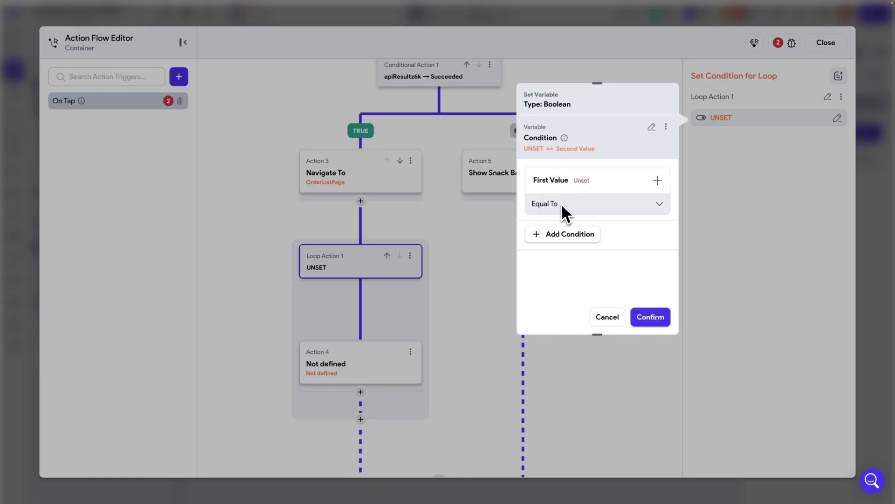
- Set the first value of the loop's condition to the page state variable documentIndex
click(563, 181)
click(565, 201)
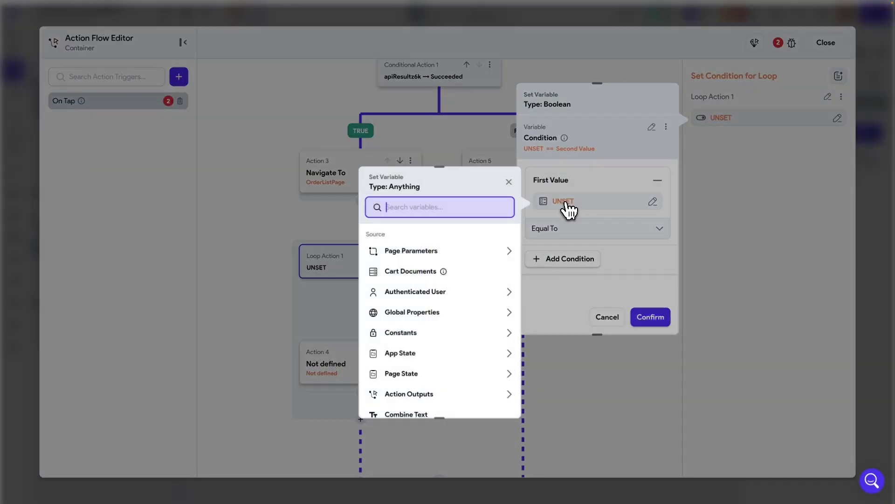
scroll(425, 289, down, 2)
scroll(422, 287, down, 1)
click(406, 303)
scroll(407, 315, down, 1)
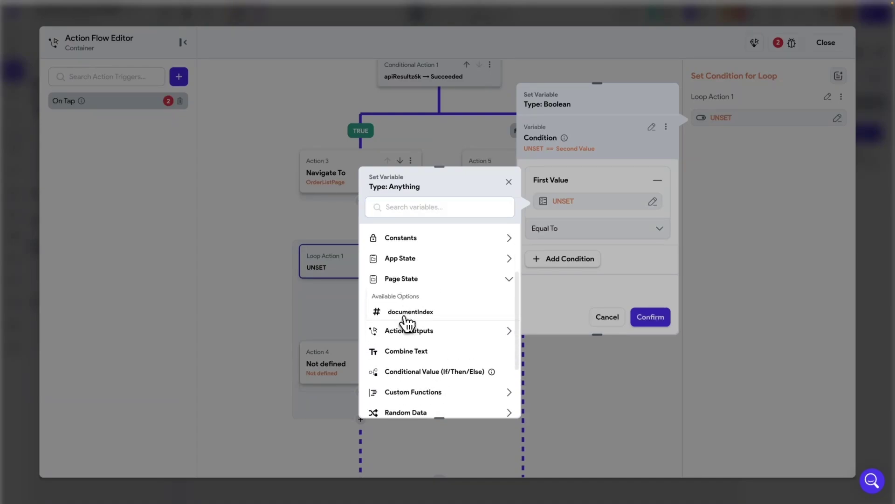
click(406, 313)
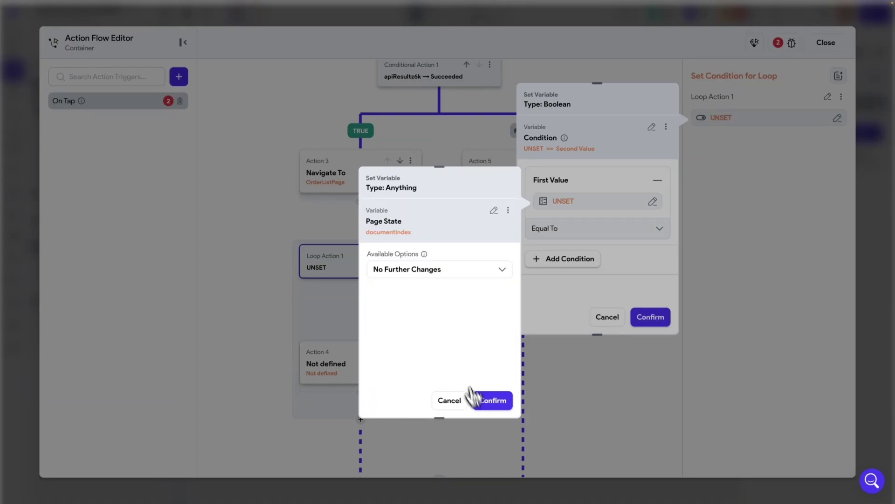
click(478, 398)
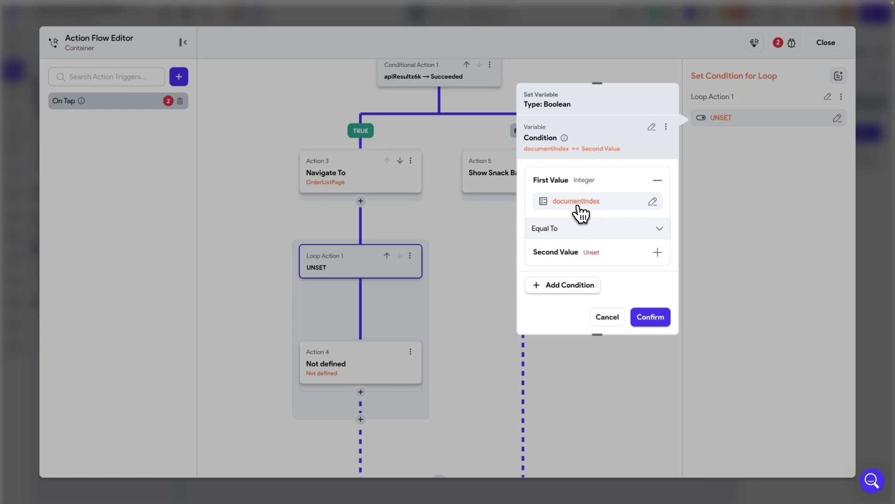
- Compare documentIndex as Less Than the Number of Items in Cart Documents, and confirm the loop condition
click(562, 252)
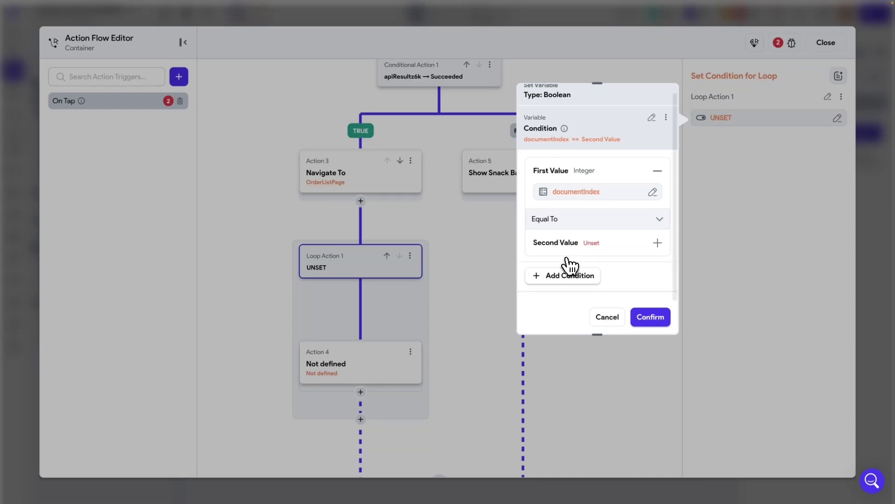
click(550, 218)
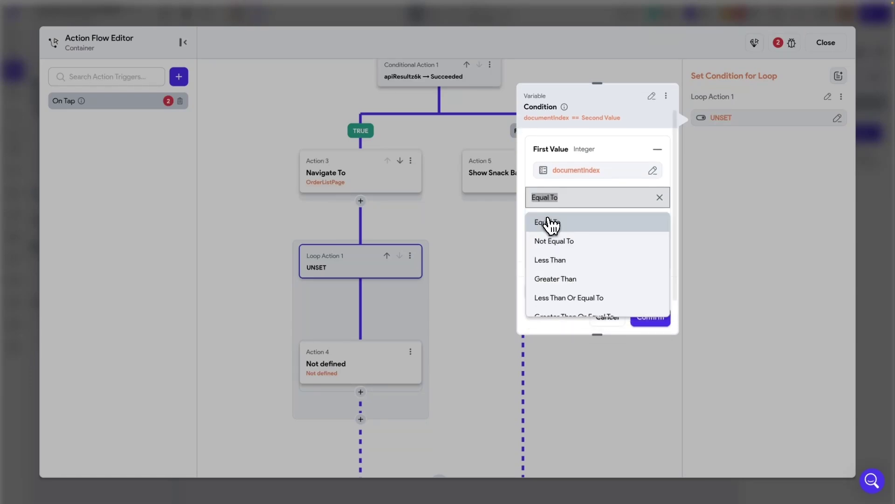
click(555, 261)
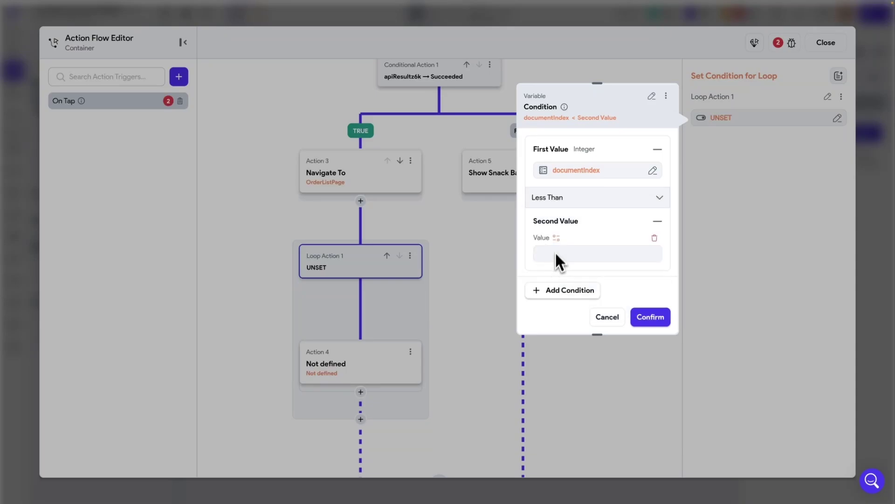
click(561, 249)
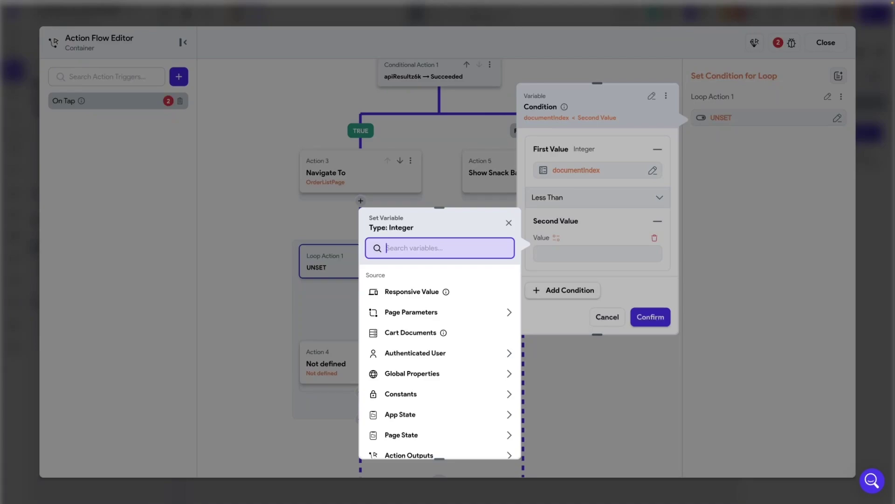
click(410, 332)
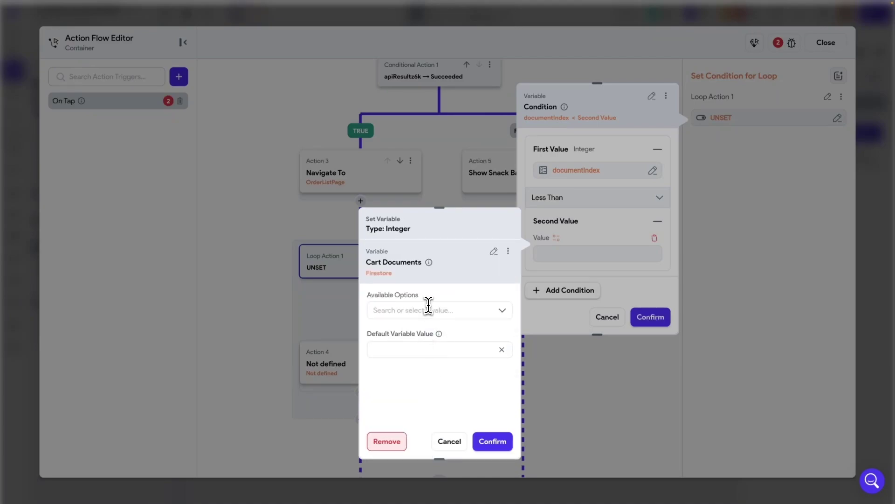
click(425, 309)
click(417, 339)
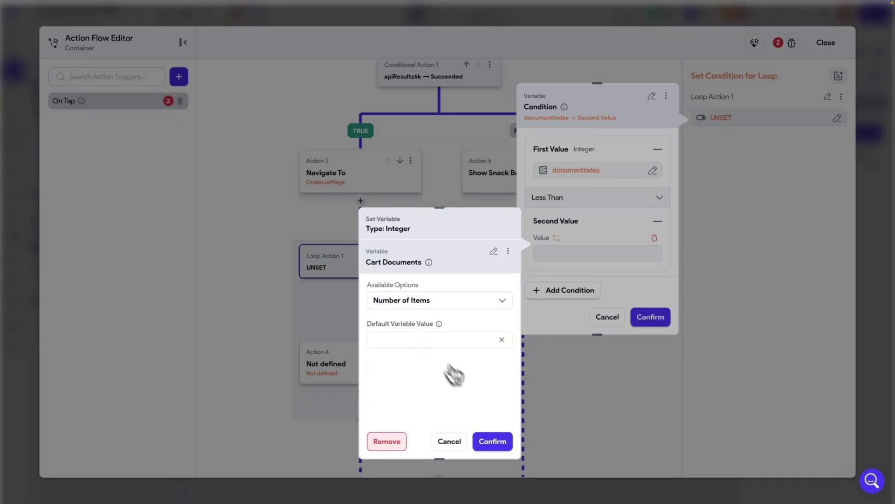
click(493, 442)
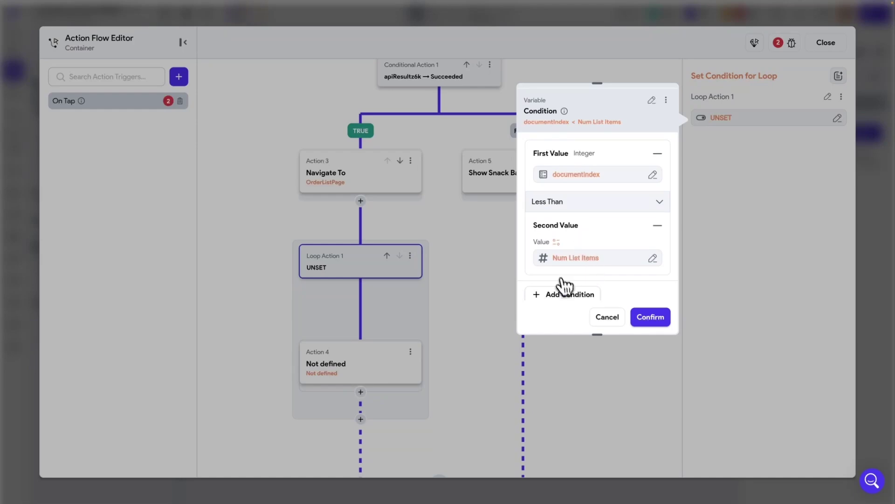
click(654, 321)
- Define the undefined action inside the loop as a Firestore Delete Document backend call
click(364, 366)
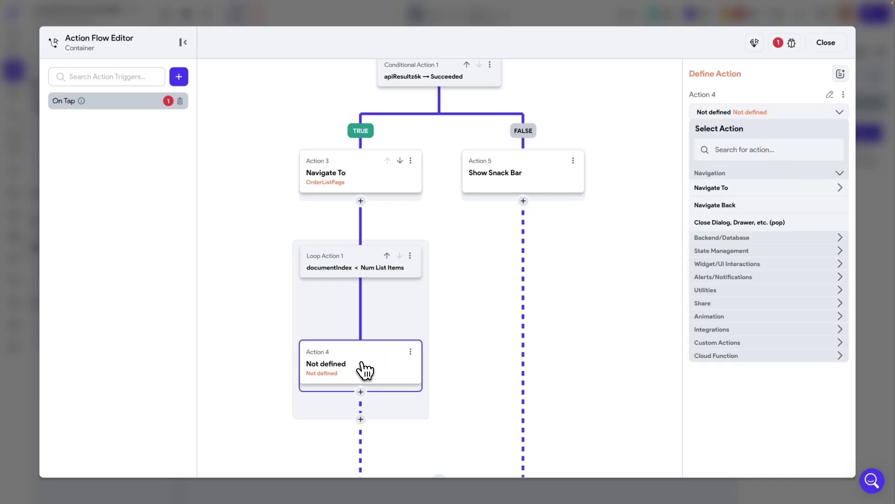
click(743, 148)
text(f)
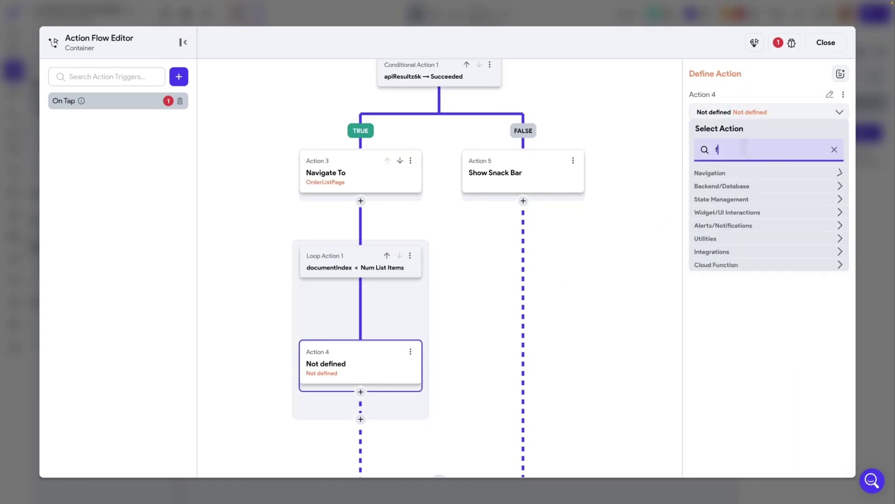
text(ire)
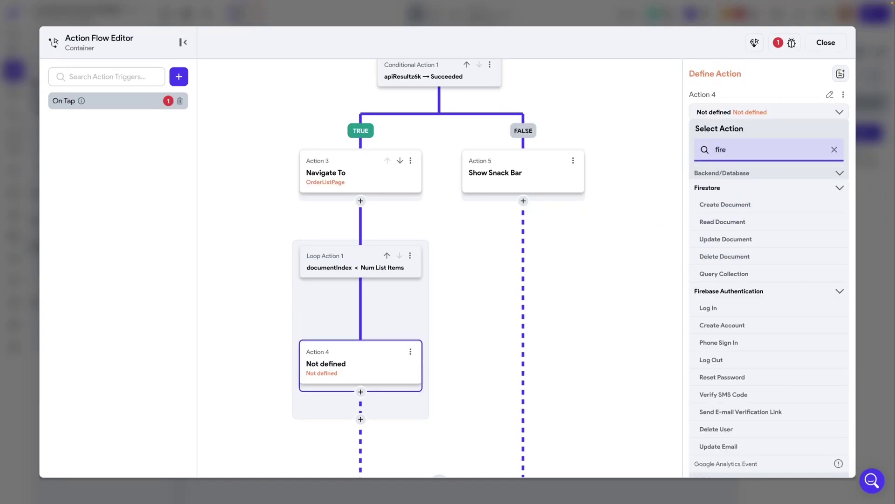
text(store)
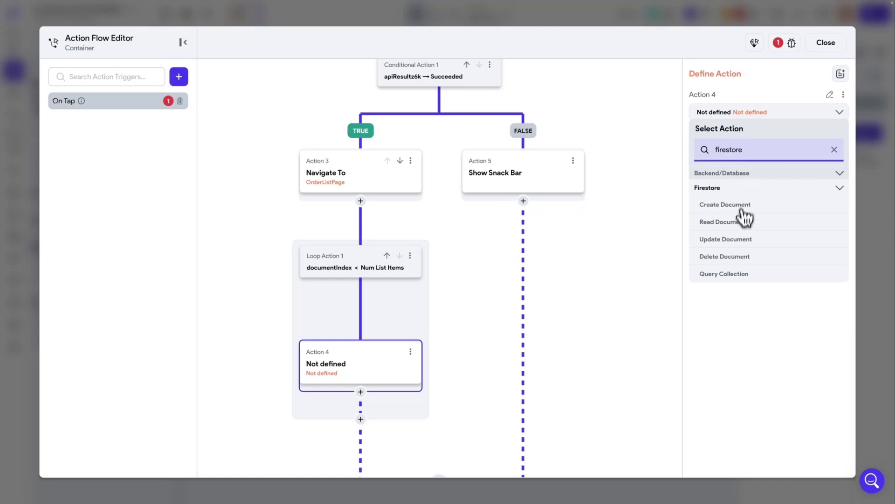
click(723, 257)
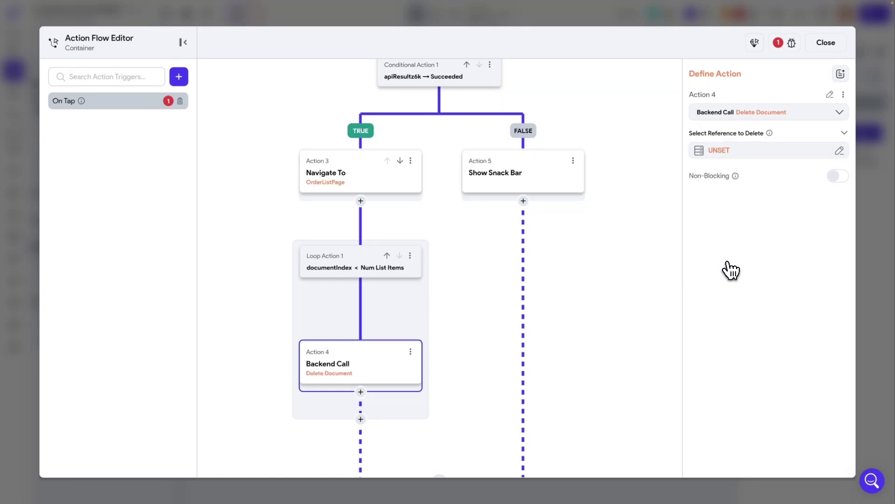
- Take the reference to delete from Cart Documents, using Item at Index with the Specific Index option
click(721, 151)
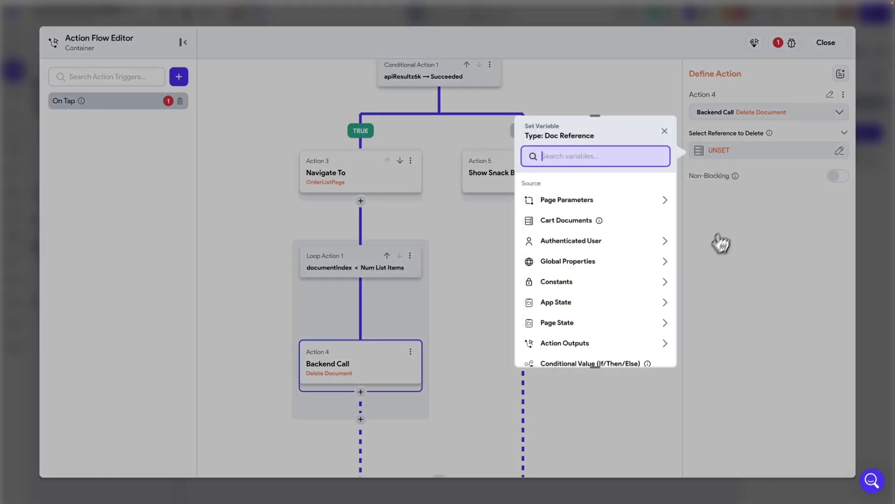
click(569, 221)
click(571, 224)
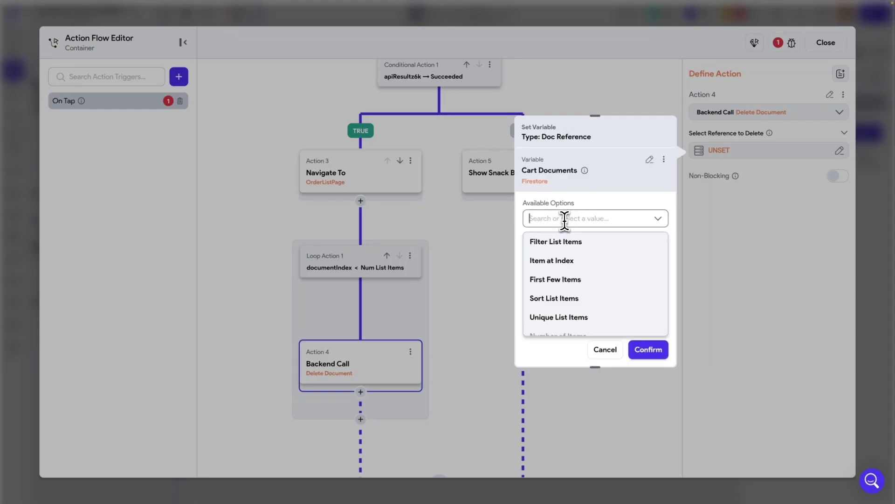
click(558, 264)
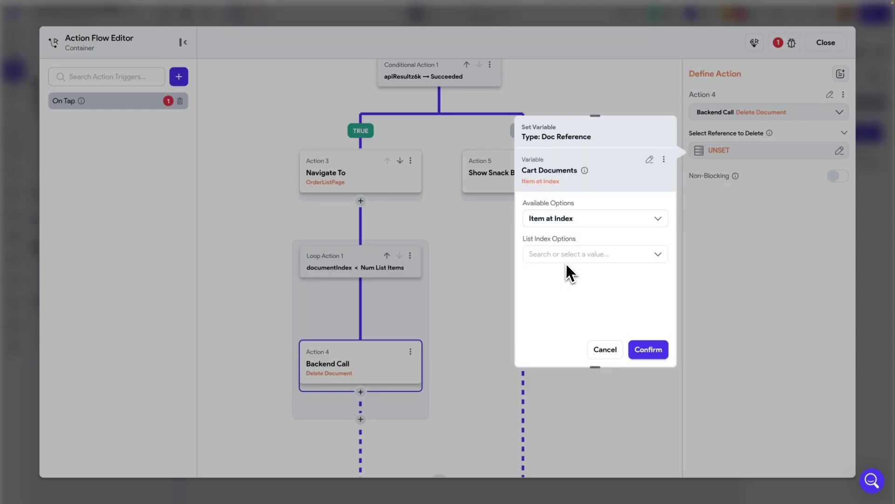
click(563, 254)
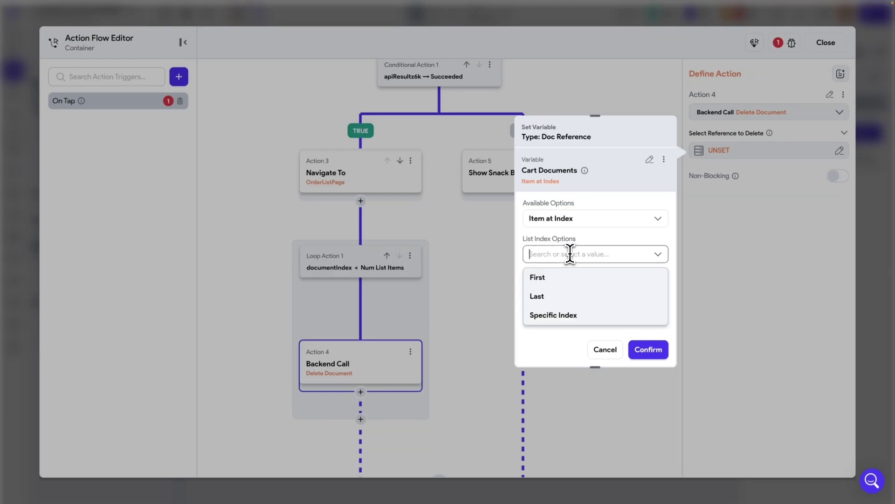
click(559, 321)
- Set the index value of the Cart Documents item to the page state variable documentIndex
scroll(561, 306, down, 1)
click(563, 308)
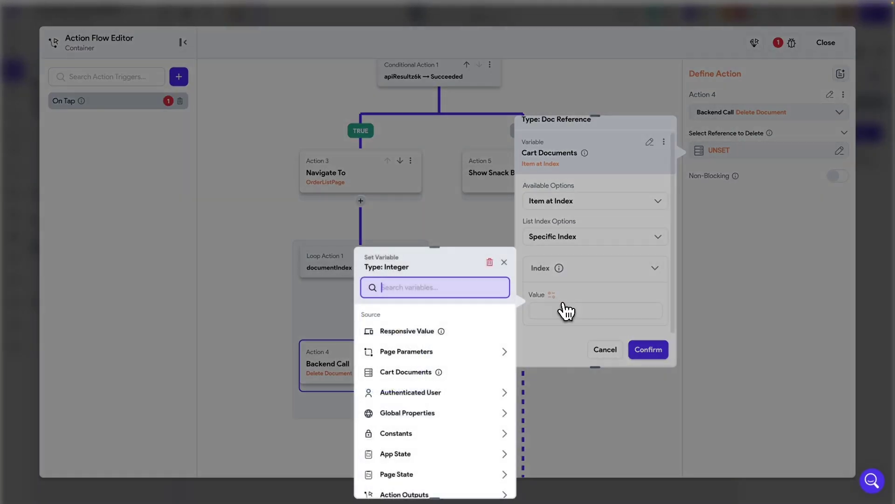
scroll(472, 354, down, 1)
click(421, 429)
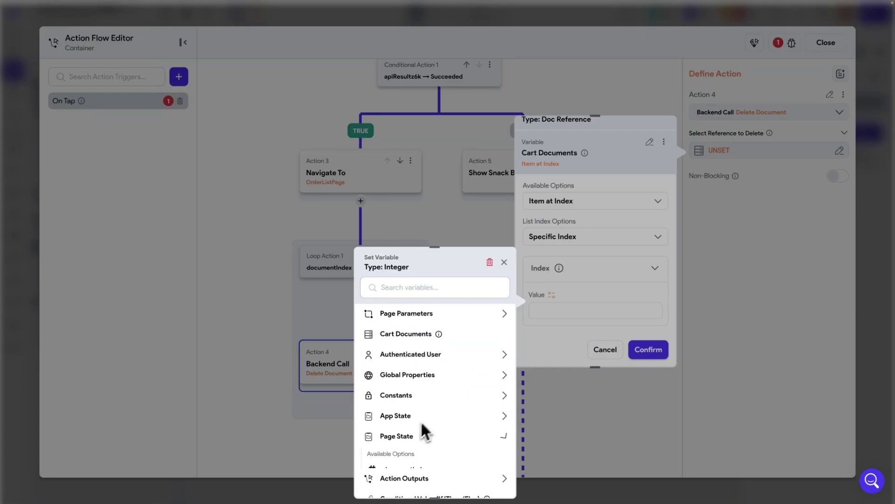
scroll(423, 431, down, 1)
click(407, 423)
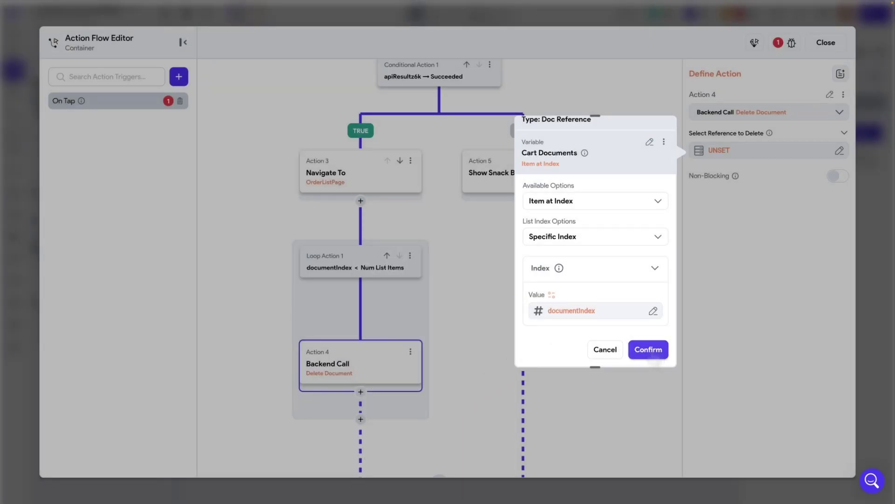
click(650, 351)
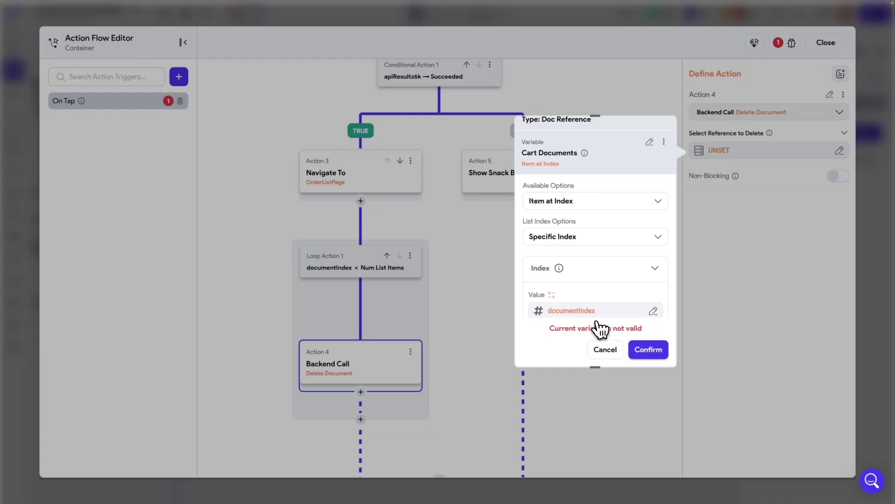
- Get the Reference document property of the indexed Cart item, and confirm it as the reference to delete
scroll(591, 316, down, 1)
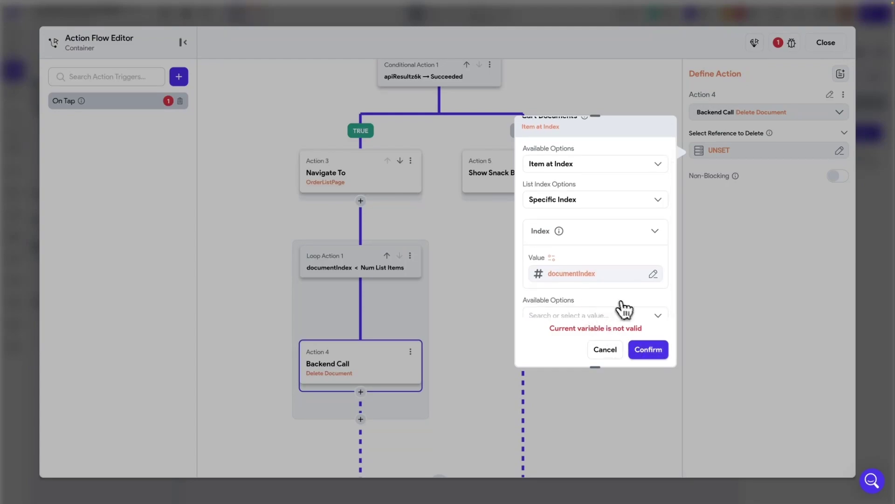
scroll(596, 385, up, 2)
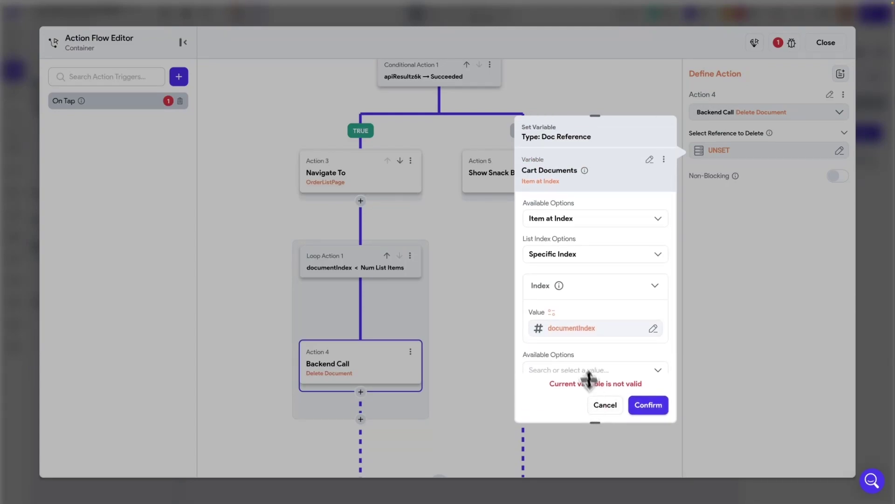
click(573, 369)
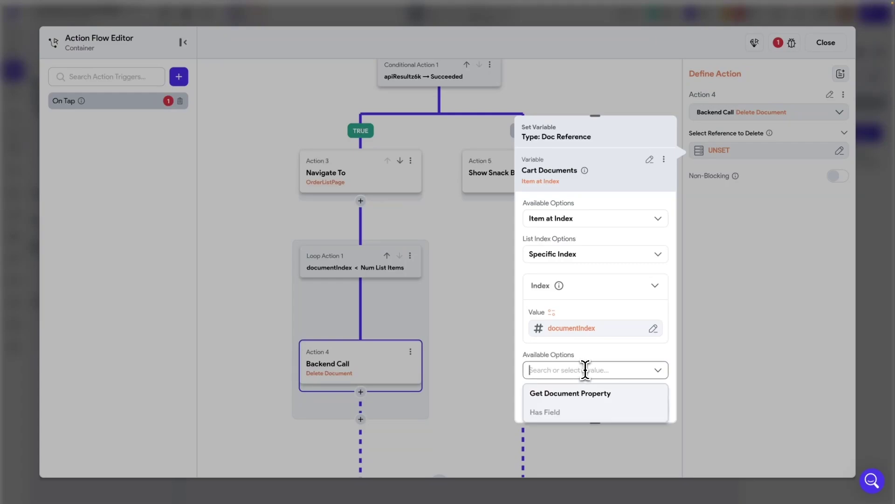
click(574, 394)
scroll(592, 370, down, 1)
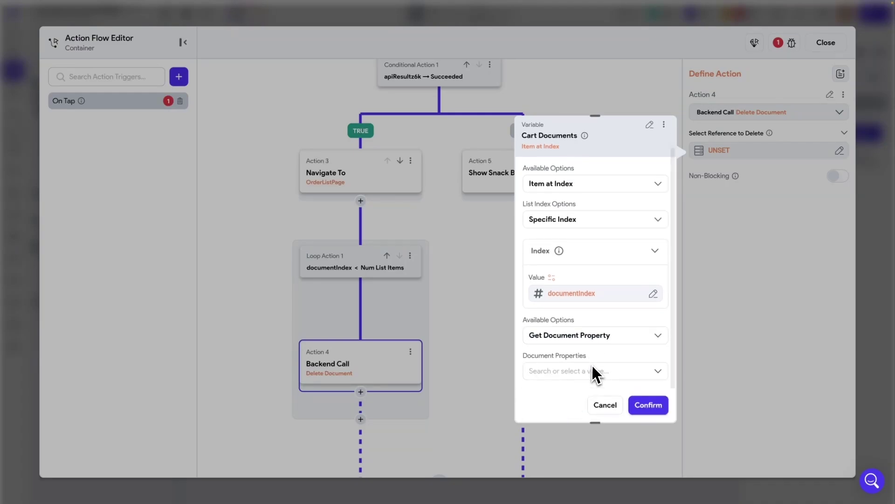
click(555, 371)
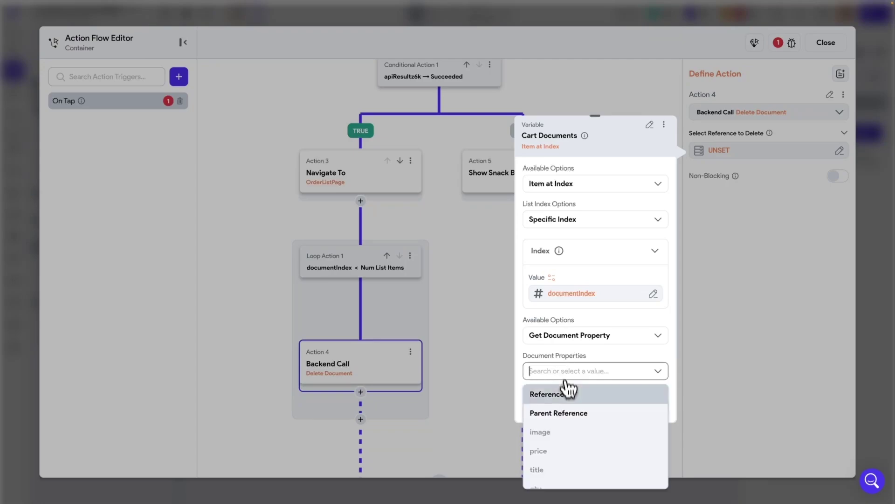
click(556, 396)
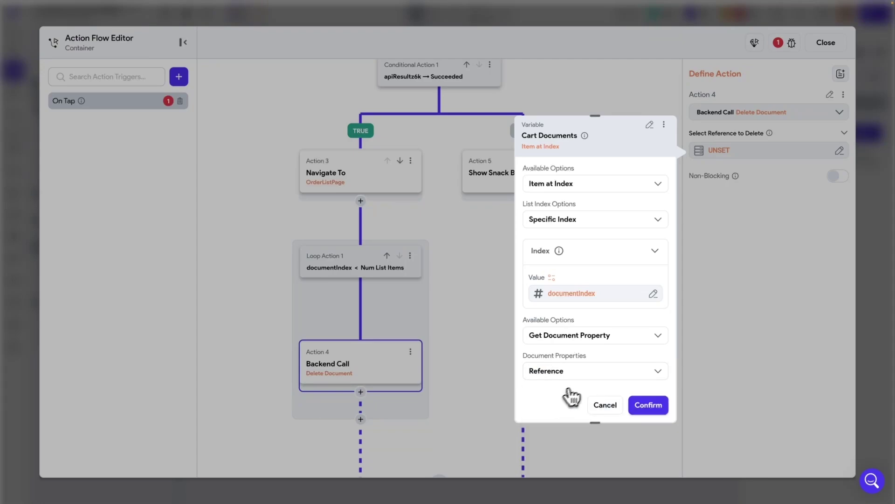
click(651, 406)
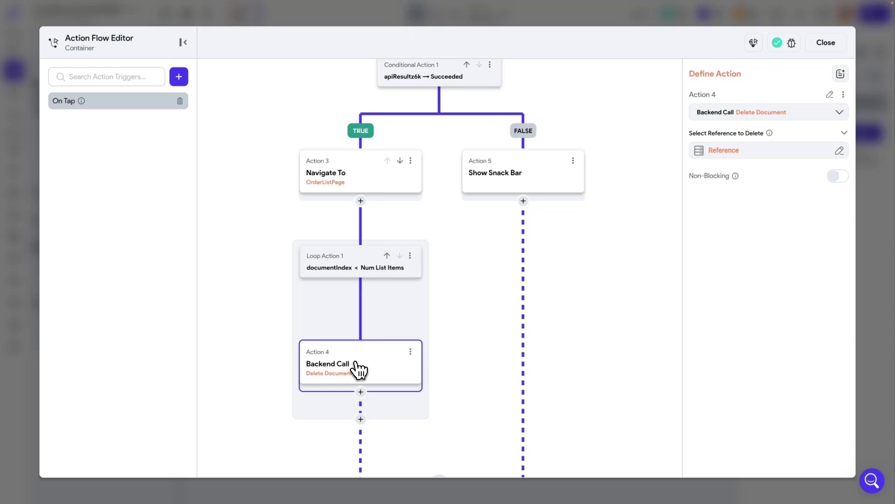
- Add an Update Page State action after Delete Document inside the loop, with documentIndex as the field to set
click(360, 393)
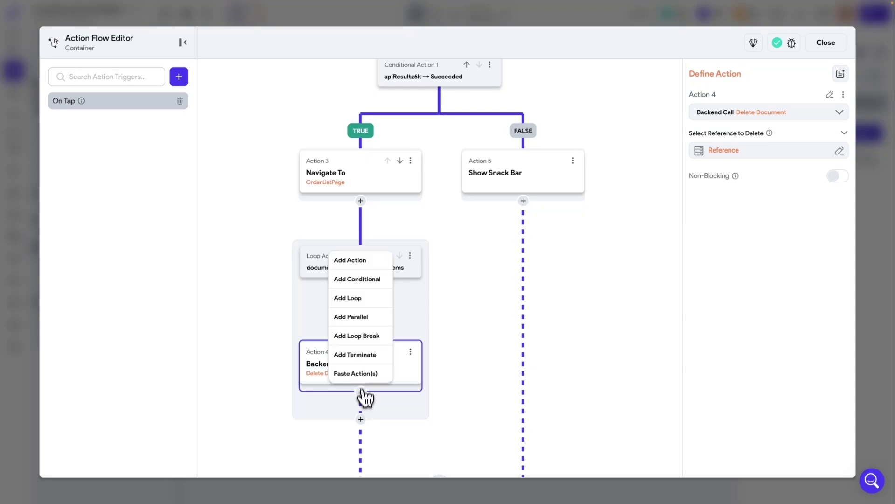
click(351, 261)
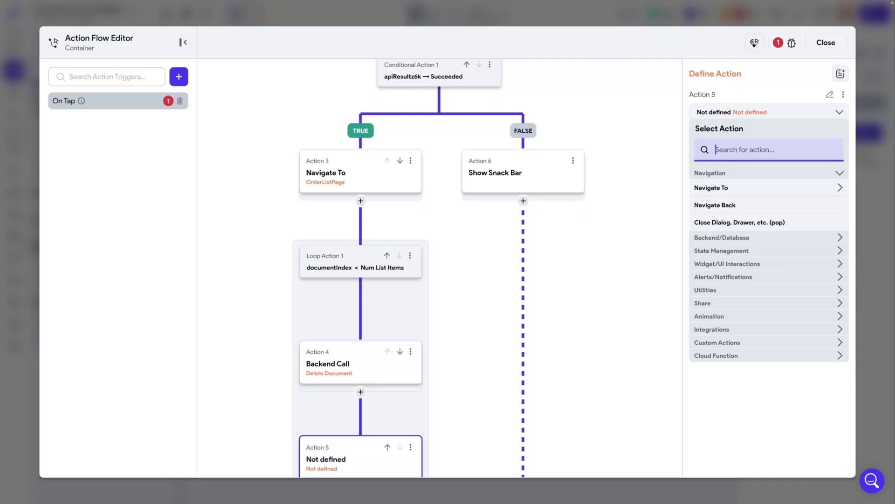
text(state)
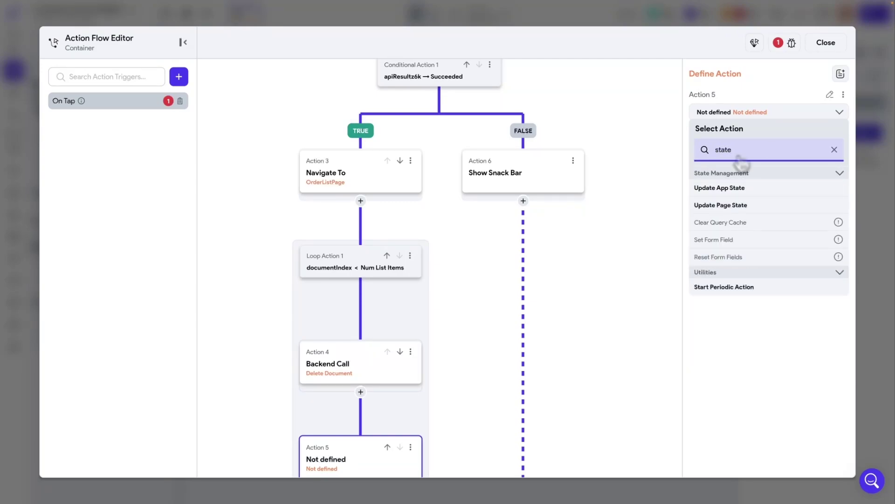
click(723, 207)
click(755, 161)
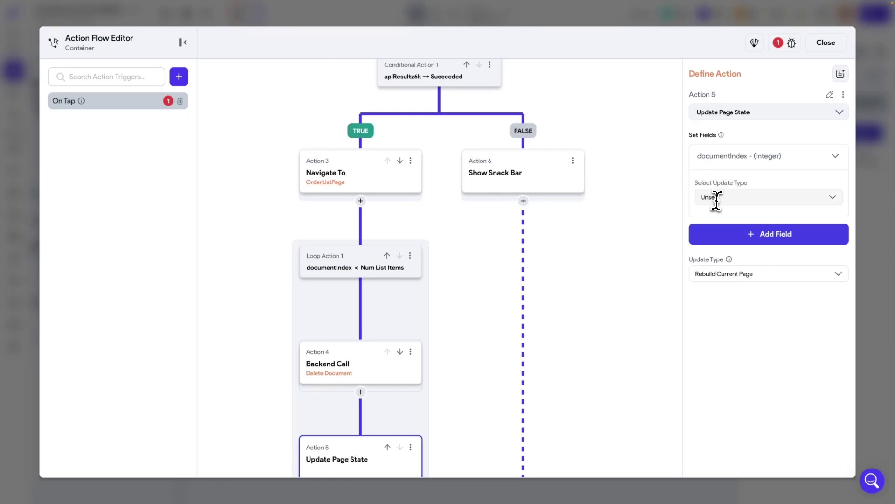
- Set the documentIndex update to Increment/Decrement with an increment value of 1, and close the action flow editor
click(713, 196)
click(729, 258)
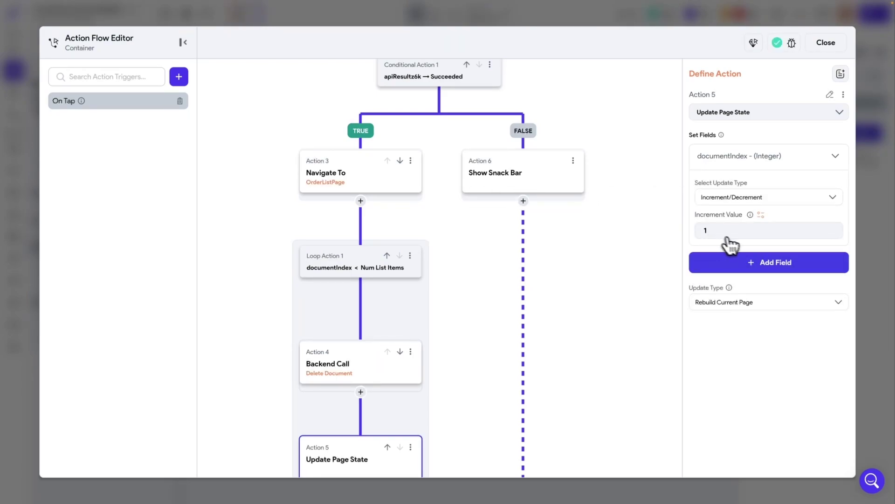
scroll(362, 304, down, 2)
scroll(359, 304, down, 2)
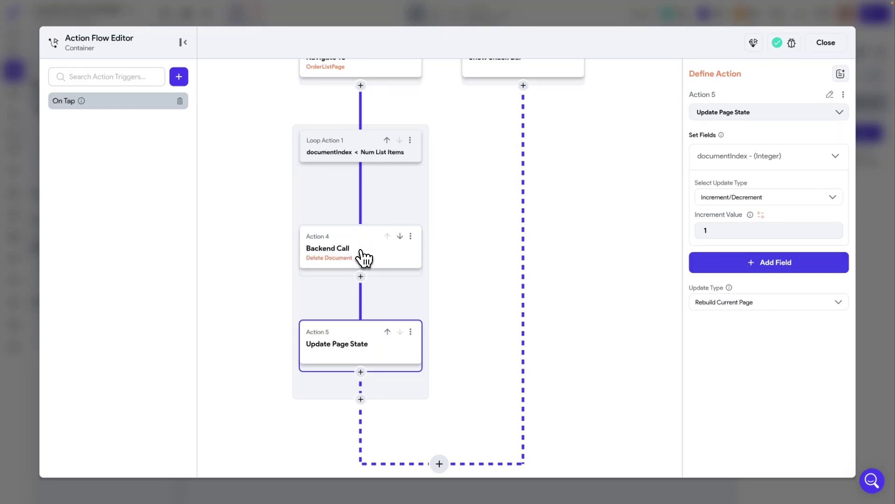
click(357, 362)
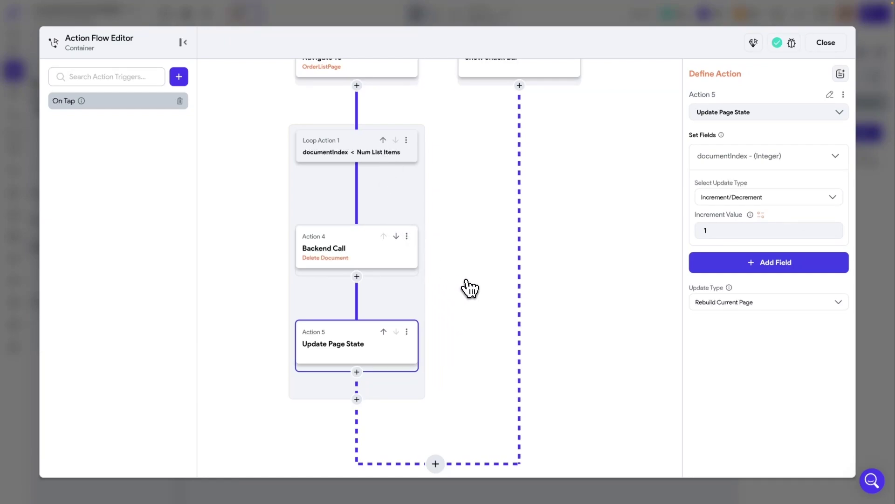
click(827, 44)
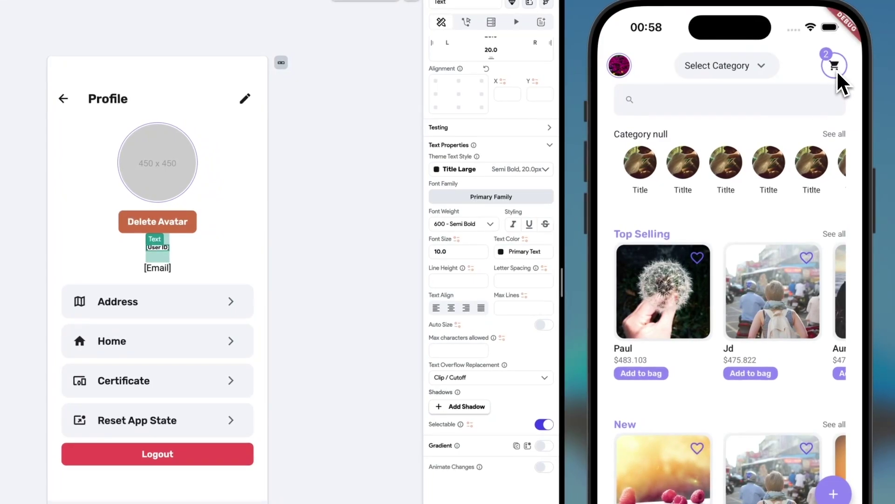
- In the running test app, add the third Top Selling product to the bag, open the cart and check out the order
drag(784, 317, 719, 320)
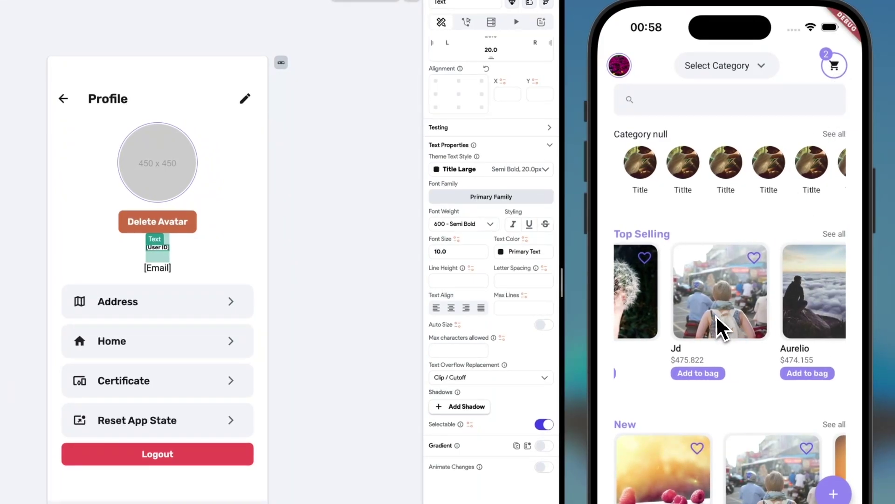
click(795, 373)
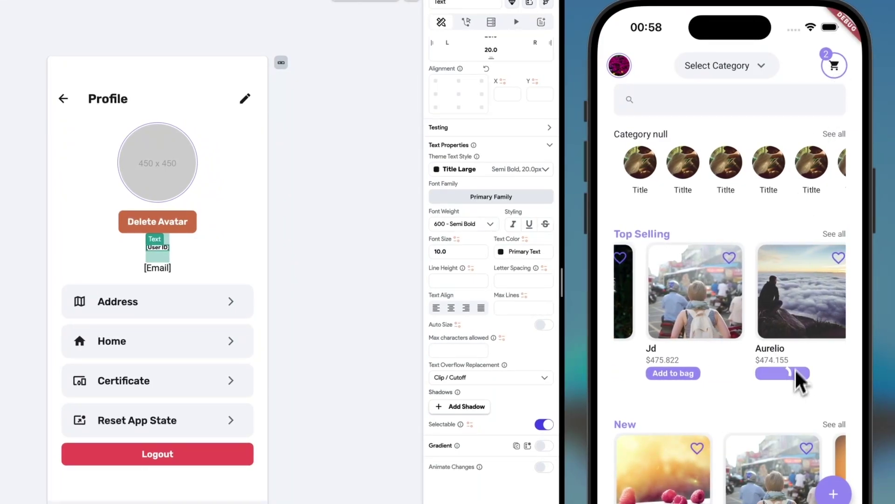
click(835, 66)
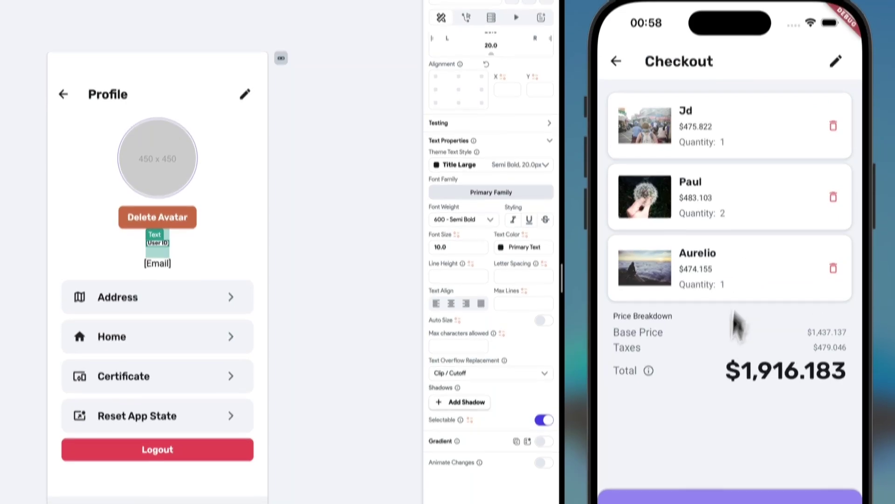
click(739, 480)
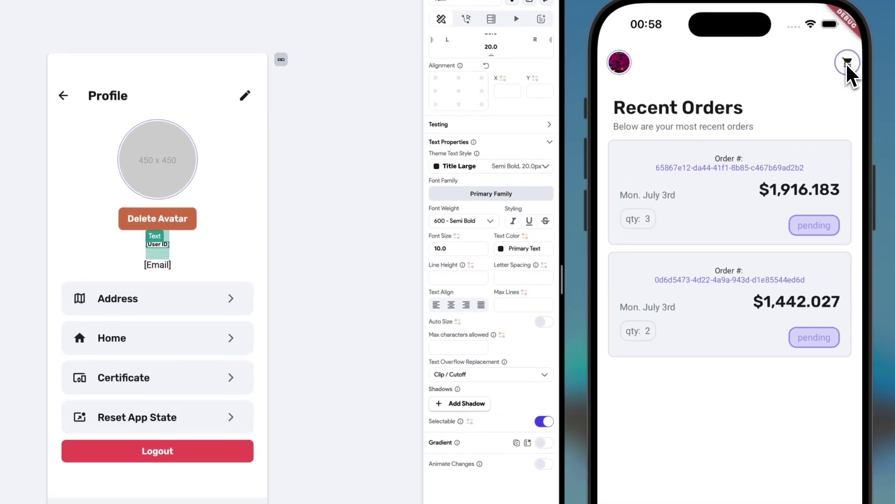
click(847, 6)
click(616, 64)
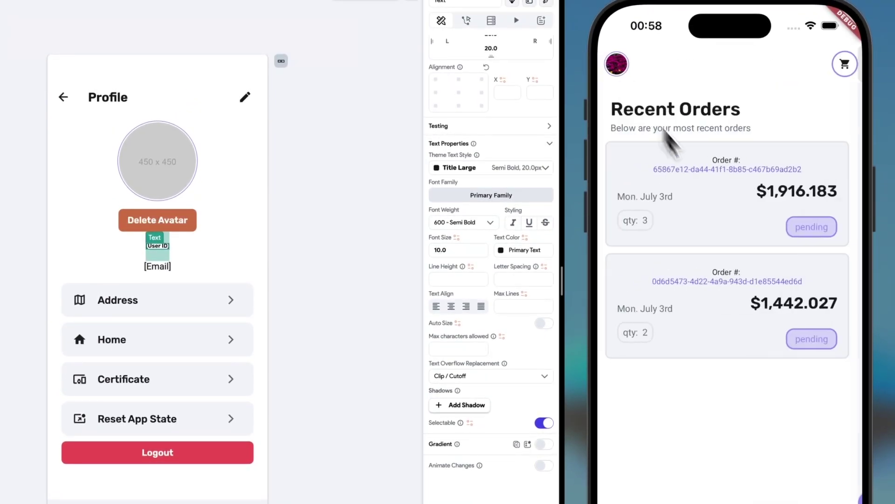
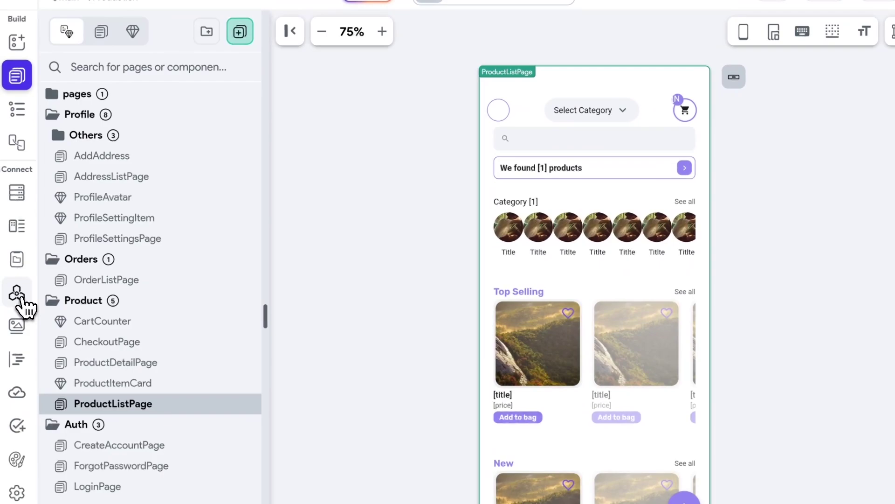
- Copy the API base URL of the Orders API group, and collapse the group's list of calls
click(17, 293)
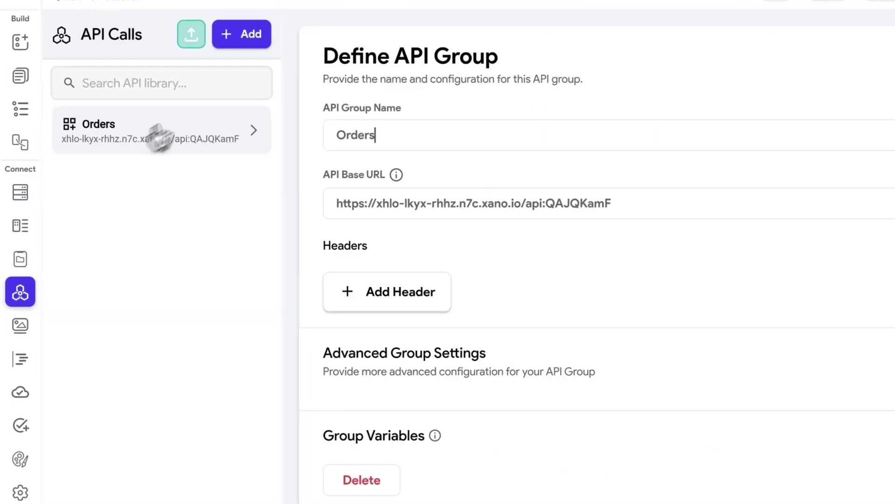
click(194, 140)
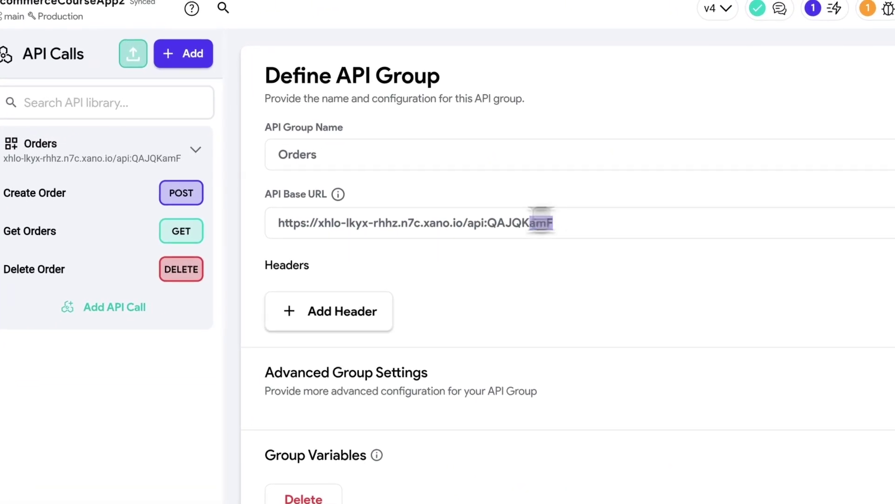
drag(541, 223, 275, 222)
key(ctrl+c)
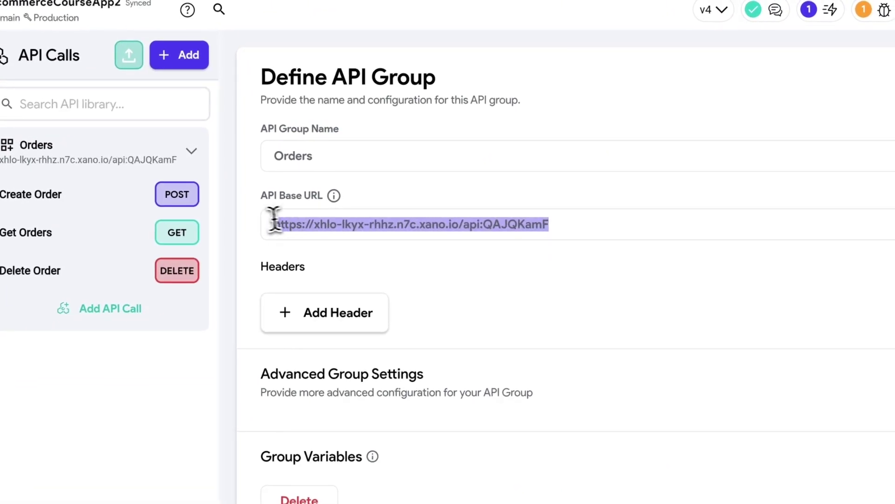
click(200, 154)
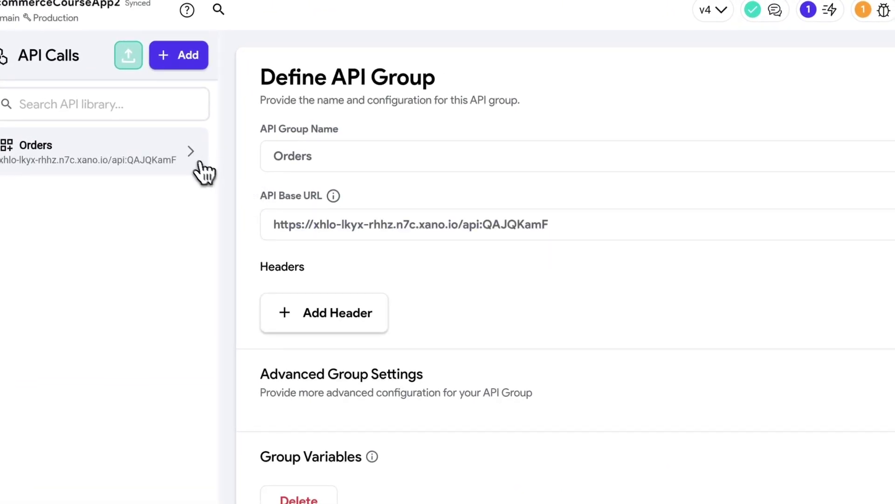
- Create an API group named Category that uses the copied Orders base URL
click(194, 61)
click(146, 96)
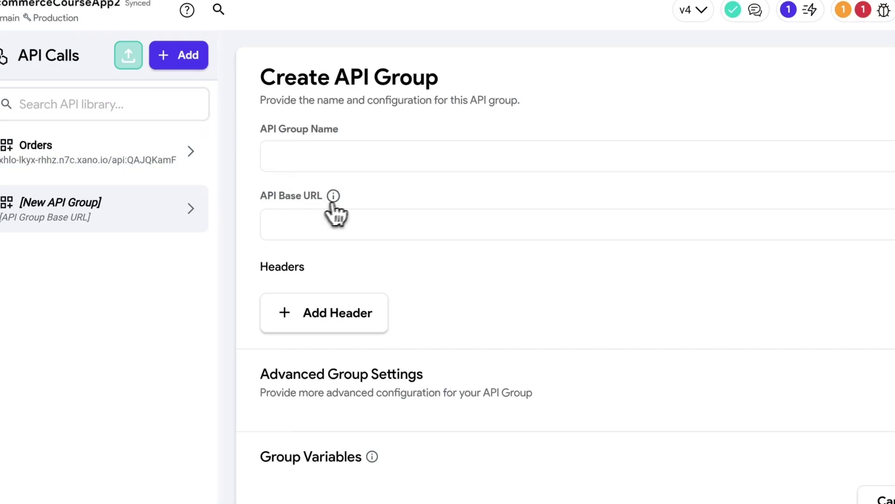
click(351, 159)
text(Category)
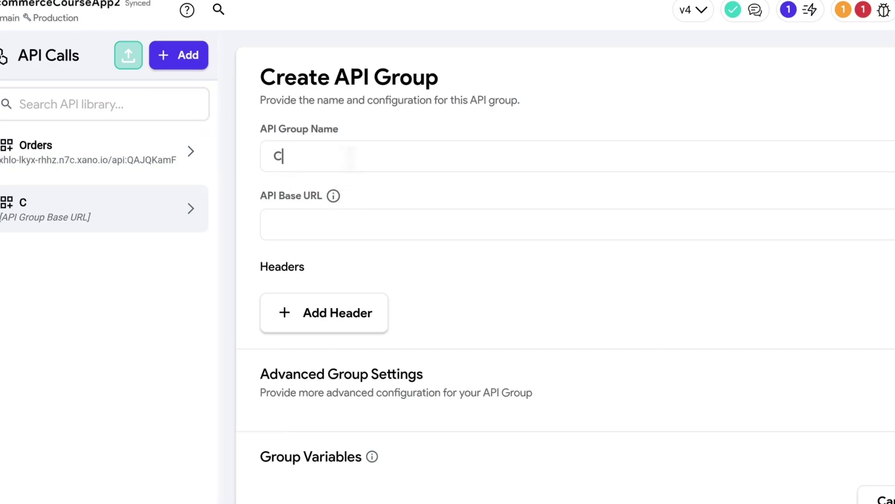
click(362, 223)
key(ctrl+v)
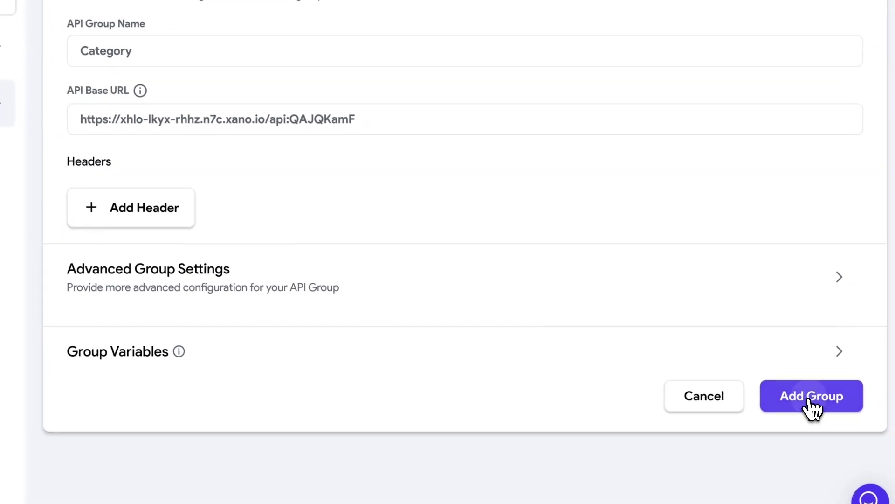
click(856, 426)
- Add a GET API call named Get Categories to the Category group, with the endpoint /category
click(45, 129)
click(140, 236)
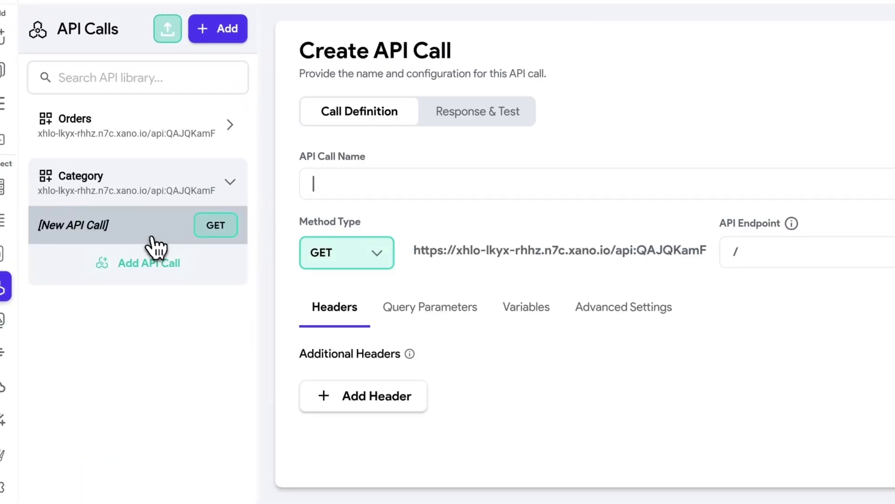
text(G)
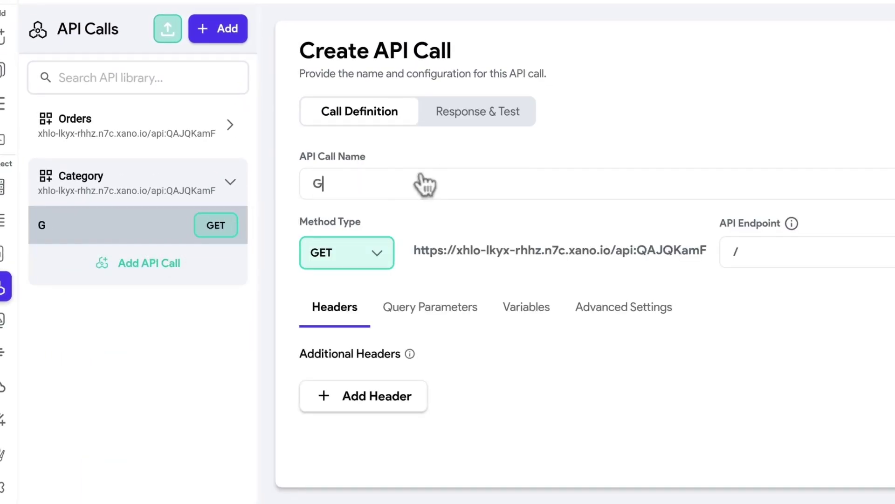
text(et Categor)
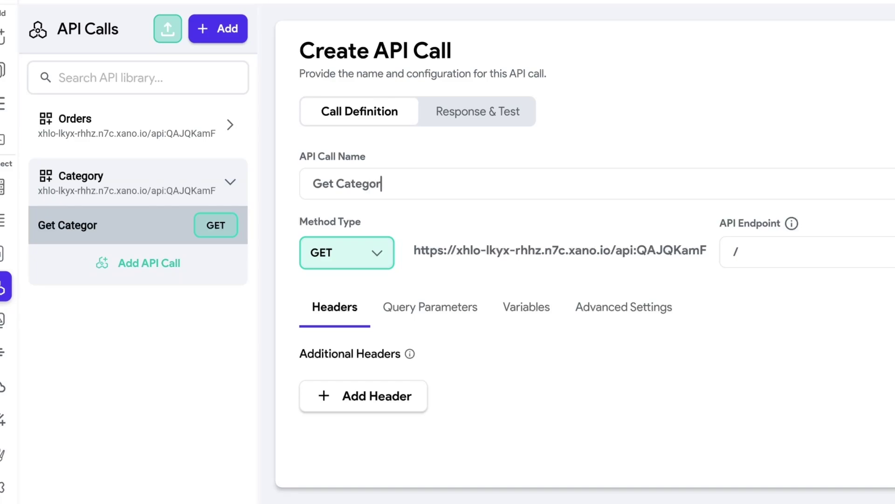
text(ies)
click(767, 256)
text(/)
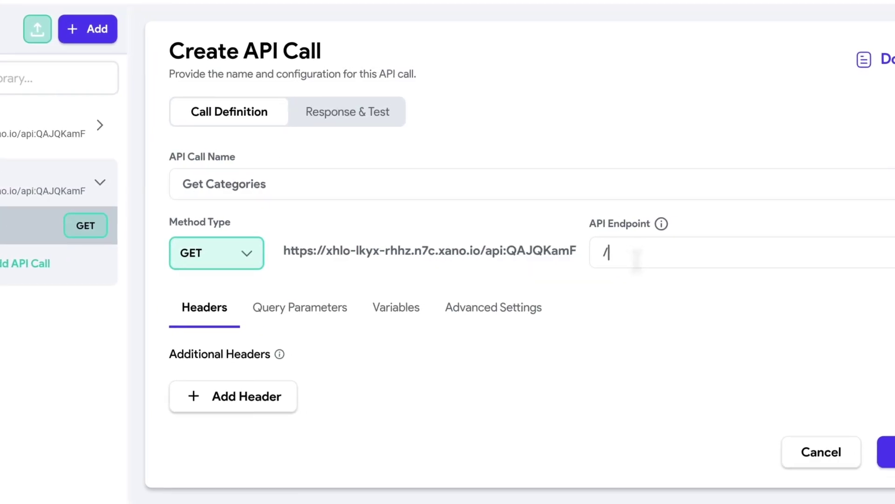
text(category)
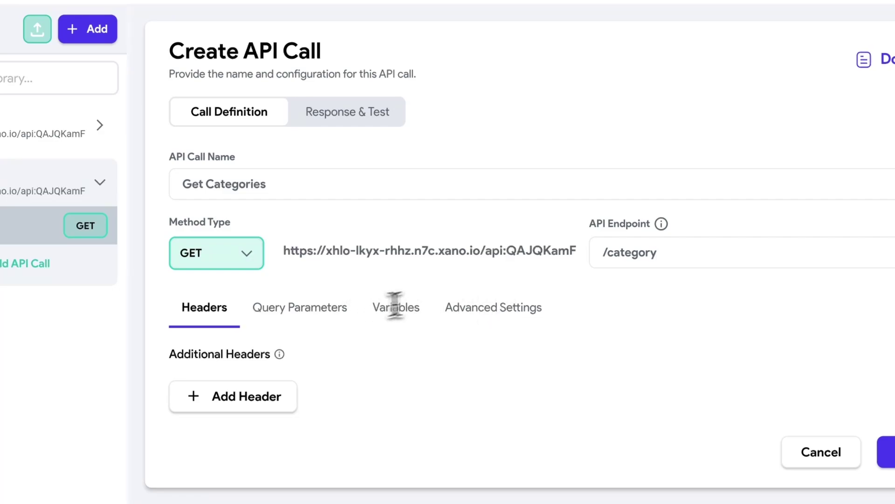
- Test the Get Categories call and examine the id, categoryName and categoryImg fields in the JSON response
click(357, 122)
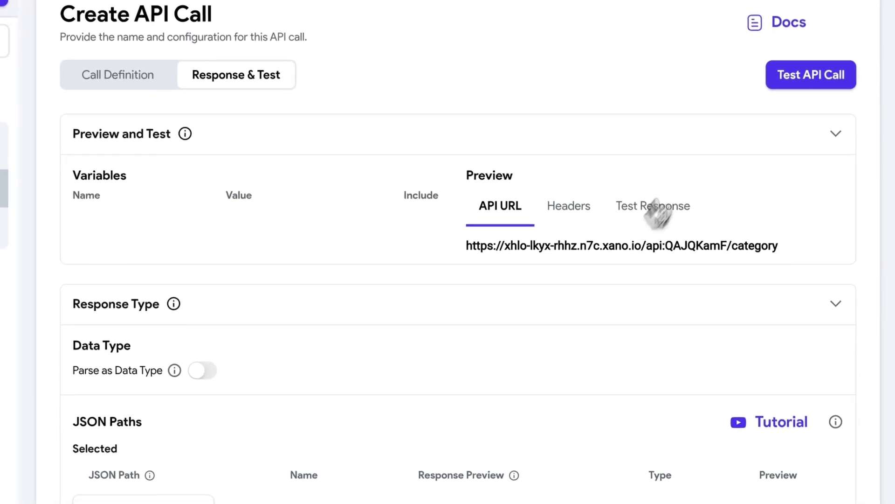
click(804, 83)
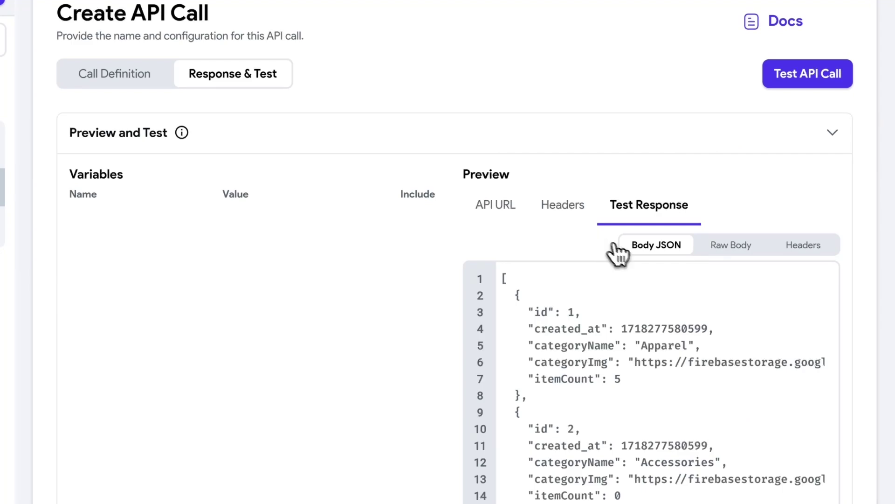
scroll(618, 254, down, 2)
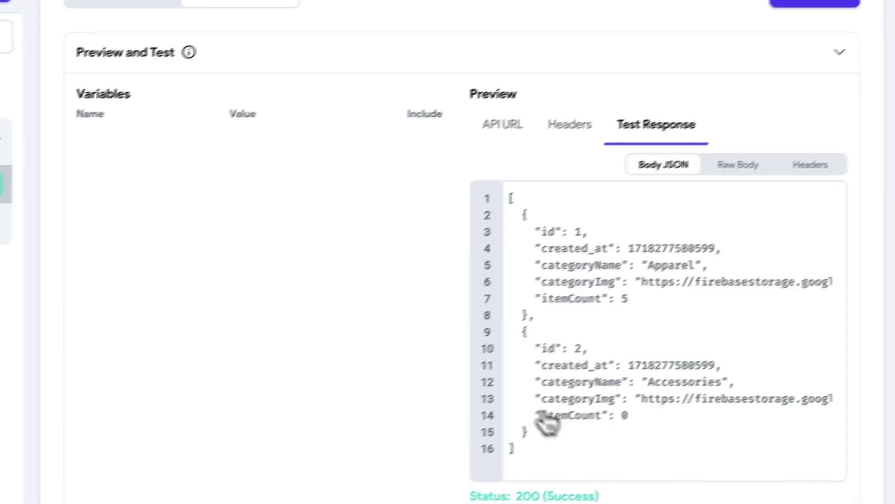
double_click(554, 349)
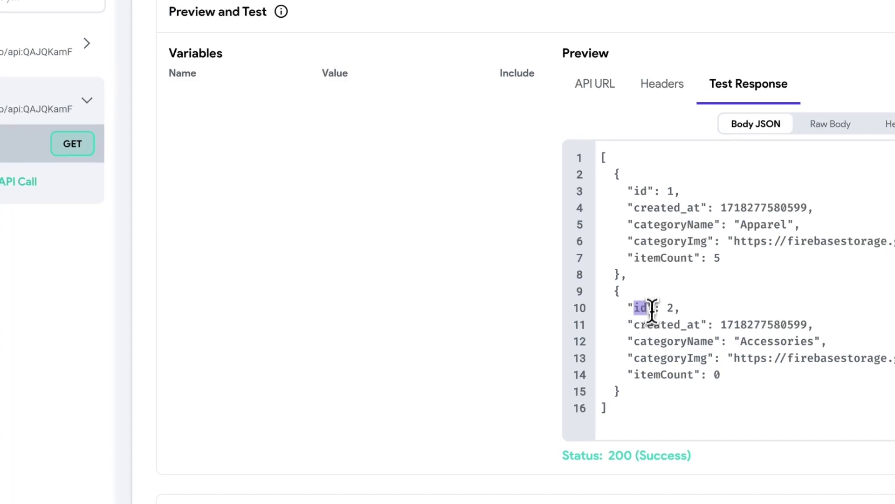
drag(635, 341, 700, 341)
click(708, 341)
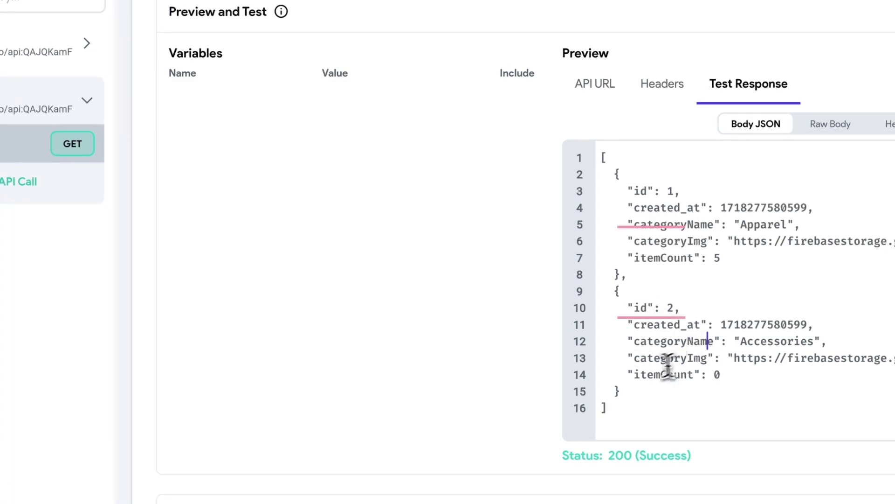
drag(635, 358, 688, 358)
click(701, 357)
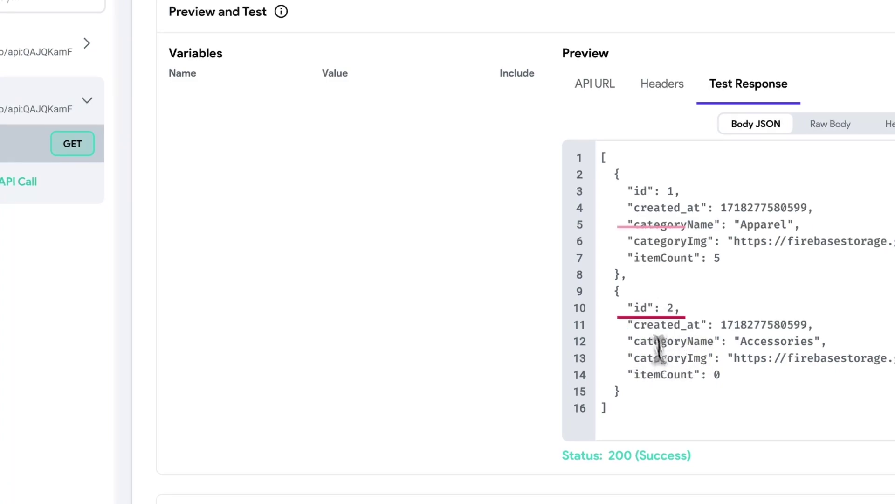
- Add the recommended JSON paths $[:].categoryName and $[:].categoryImg to the Get Categories response
scroll(480, 322, down, 5)
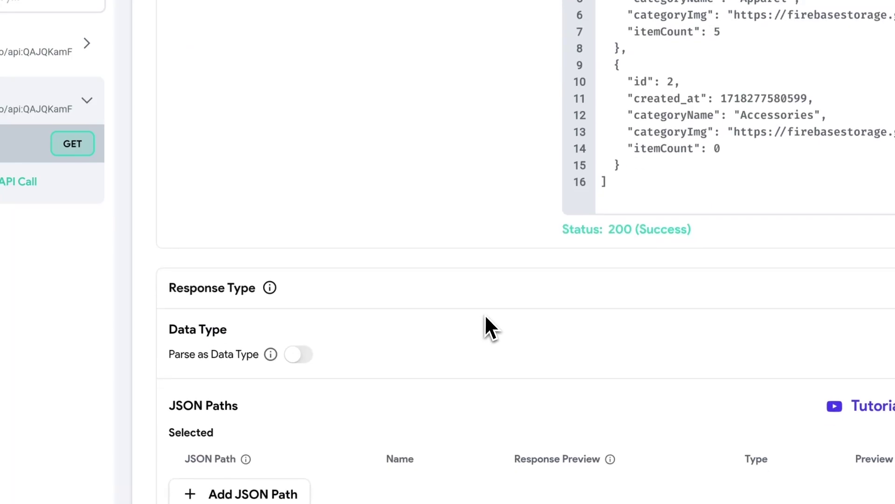
scroll(485, 316, down, 3)
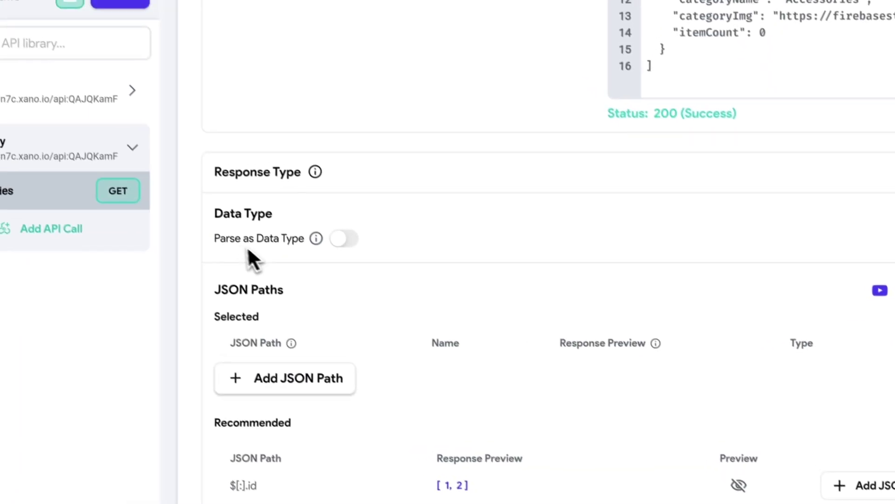
scroll(424, 276, down, 1)
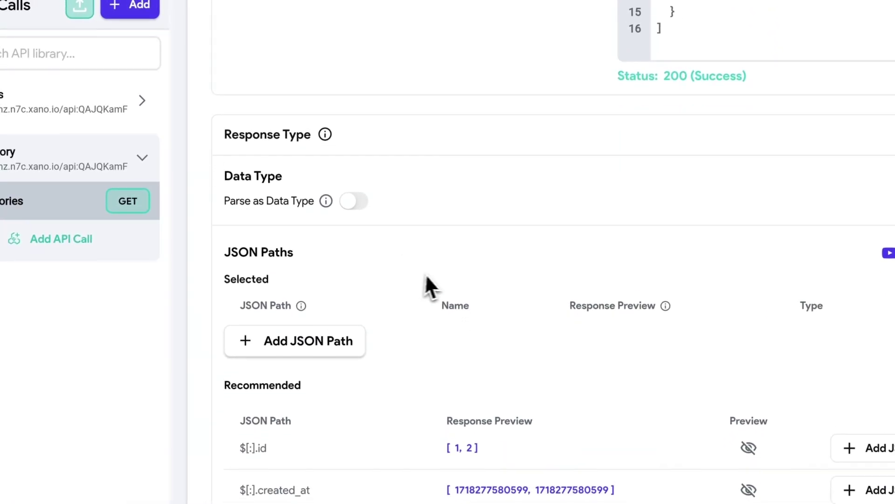
scroll(432, 280, down, 2)
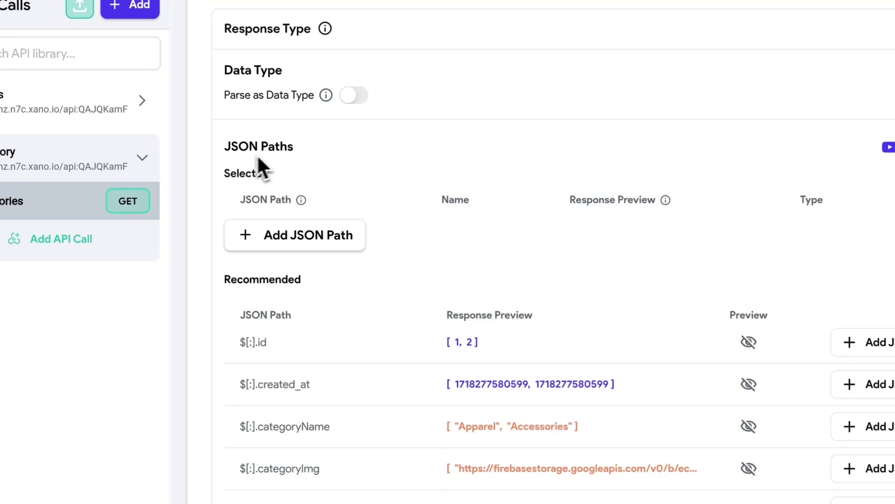
scroll(553, 270, down, 2)
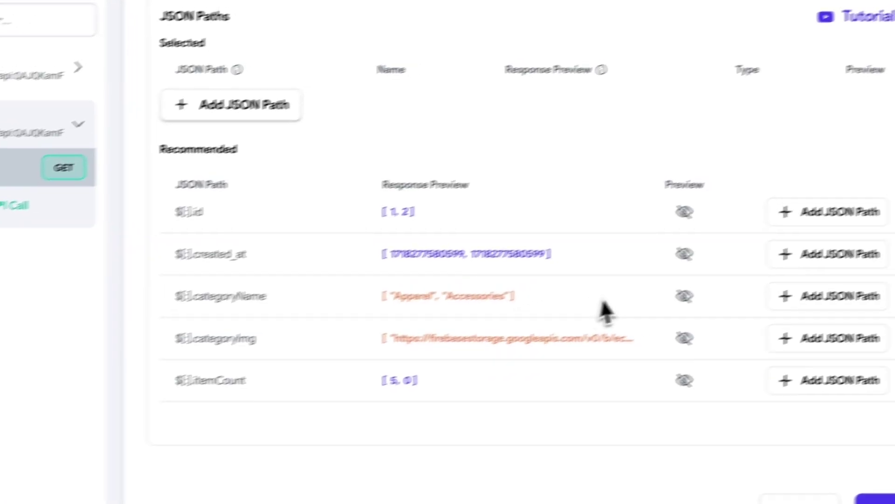
click(774, 327)
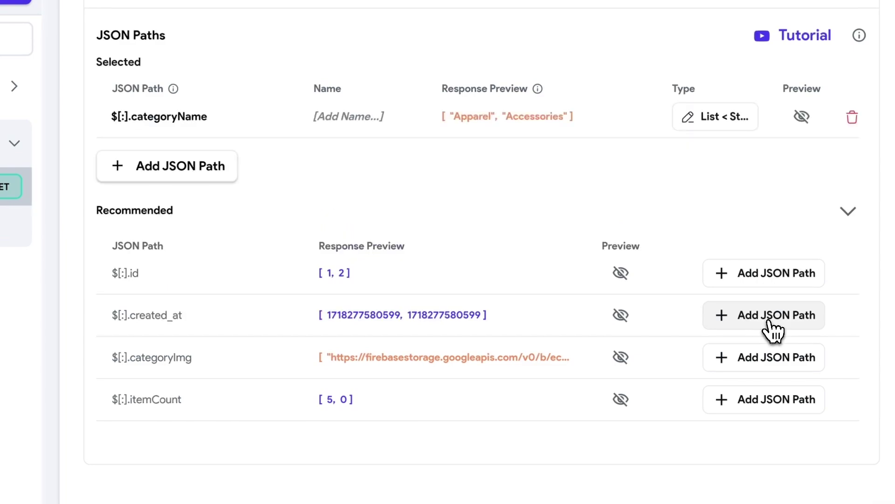
click(768, 363)
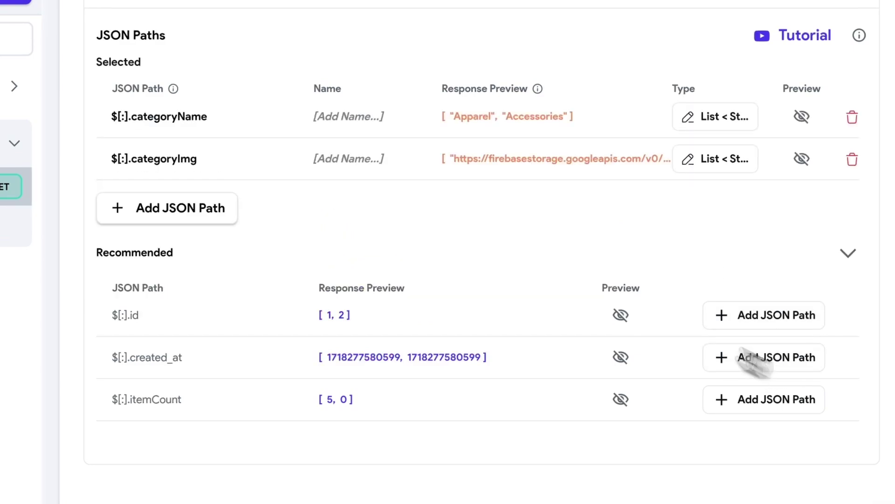
- Name the $[:].categoryName path CategoriesName and the $[:].categoryImg path CategoriesImage
click(348, 117)
text(Categori)
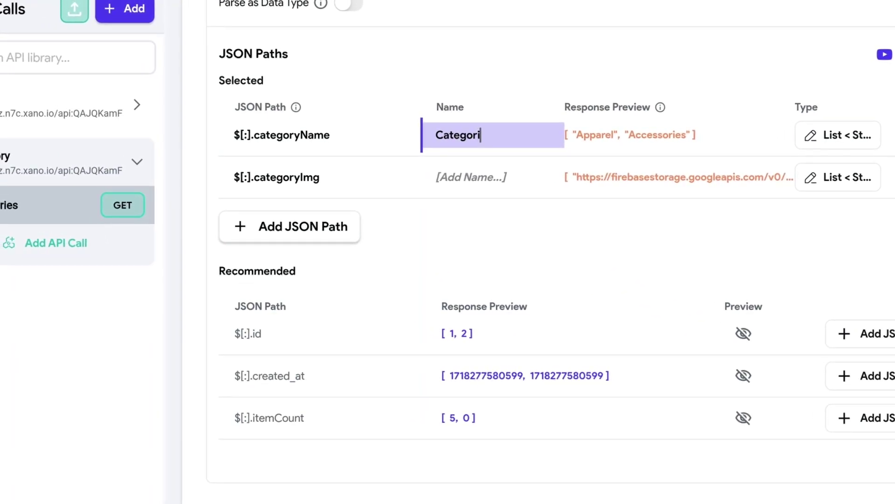
key(ctrl+a)
text(Cat)
click(484, 177)
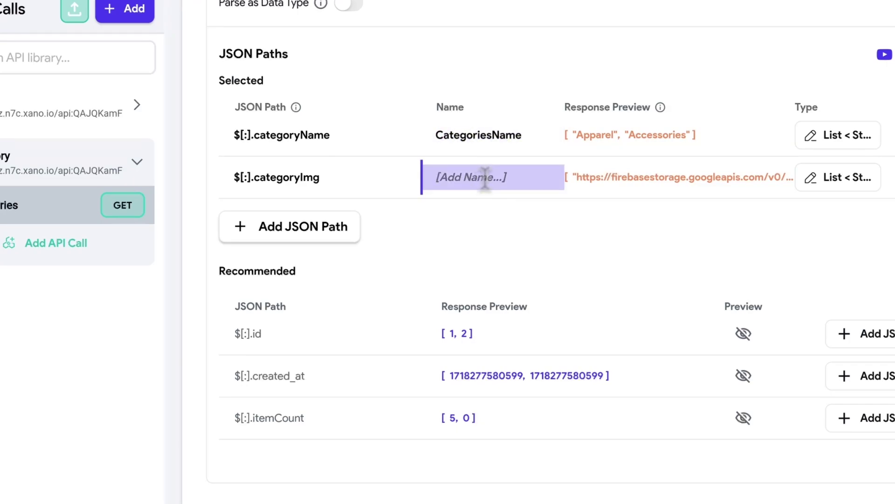
text(IategoriesImage)
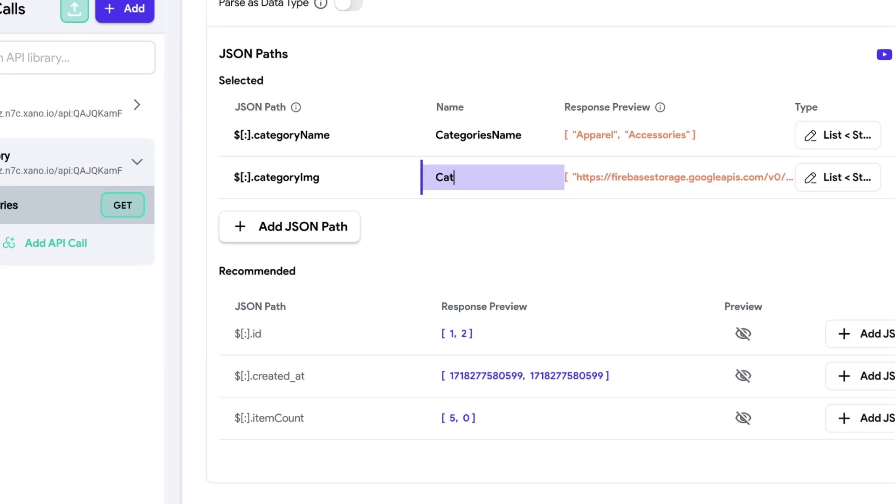
click(306, 342)
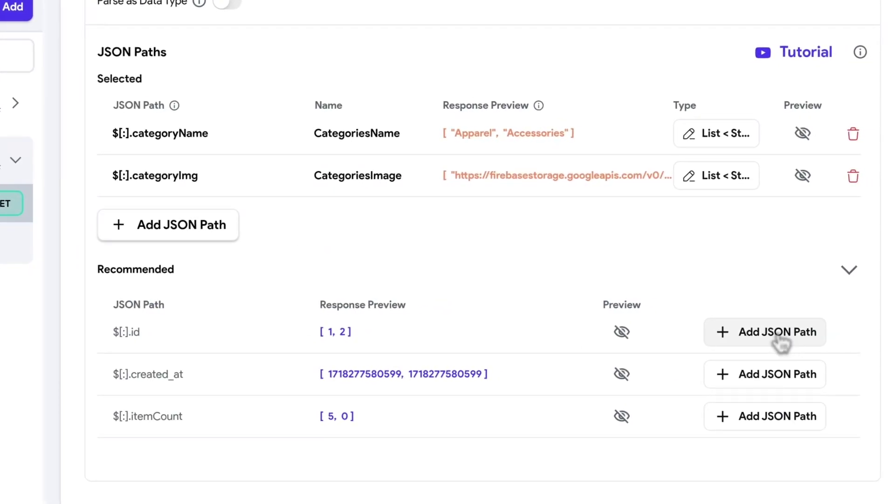
- Add the recommended JSON path $[:].id and name it CategoriesId
click(780, 344)
click(399, 216)
text(CategoriesId)
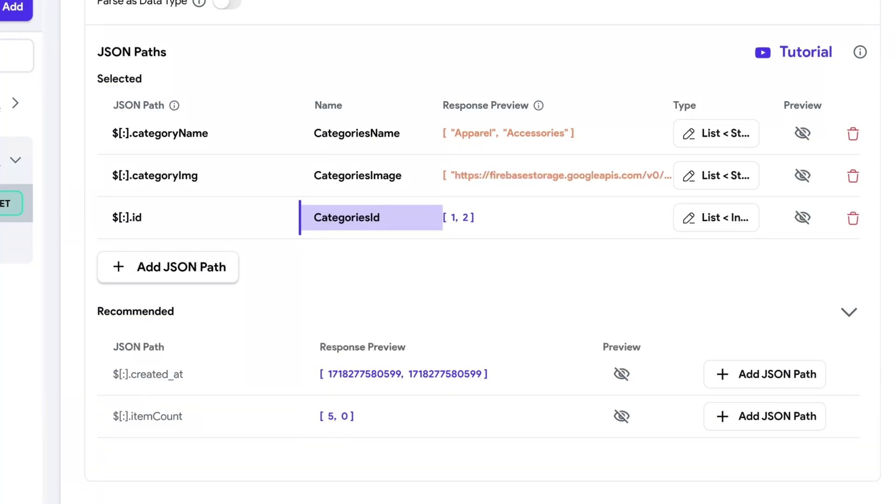
click(428, 256)
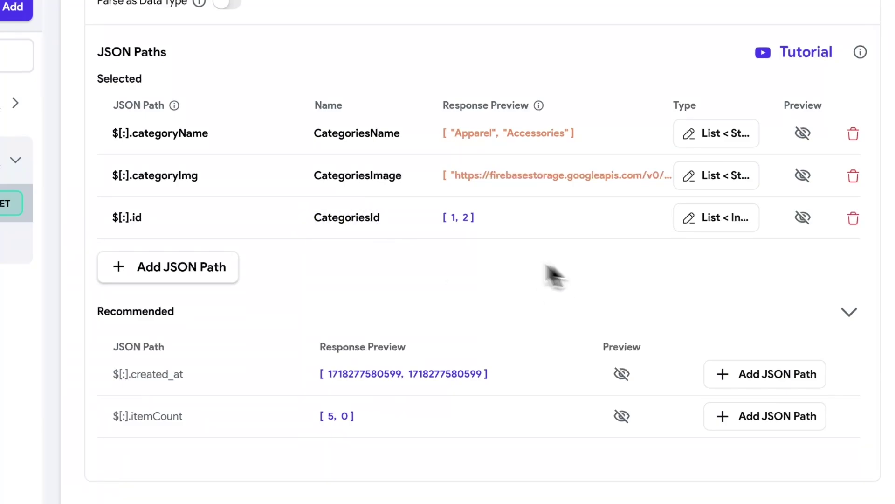
- Make the three JSON path names plural: CategoriesNames, CategoriesImages and CategoriesIds
click(386, 140)
text(s)
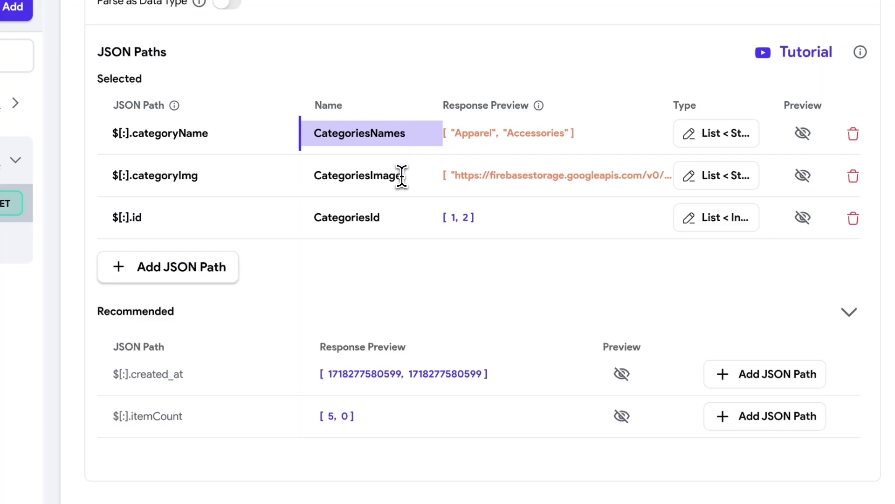
click(400, 176)
text(s)
click(380, 219)
text(s)
click(454, 272)
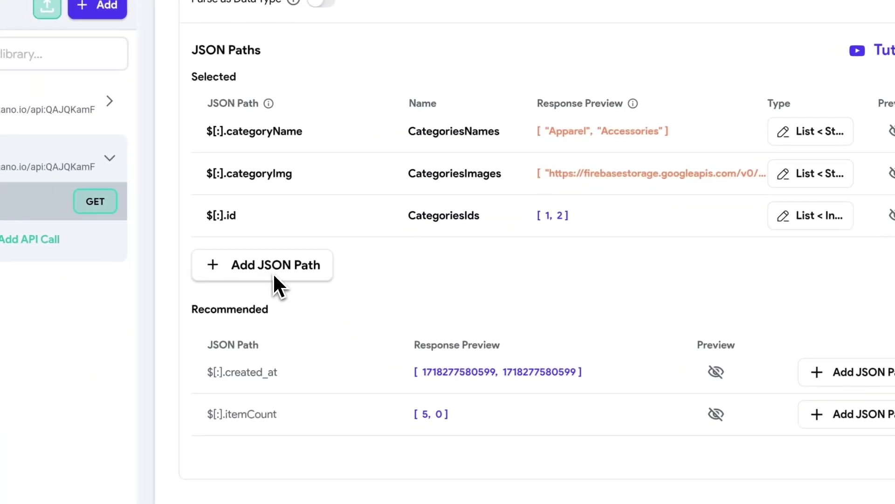
- Review the three selected JSON paths, save the Get Categories call and reopen it from the Category group
scroll(369, 207, up, 1)
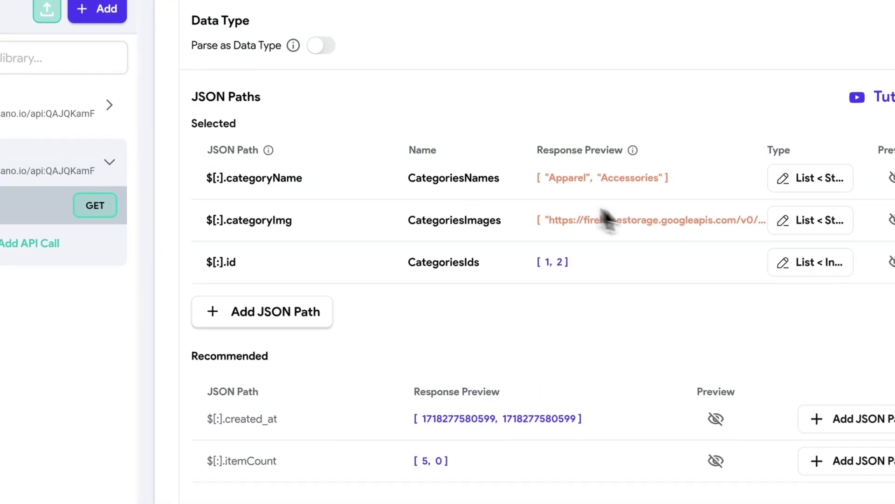
click(235, 178)
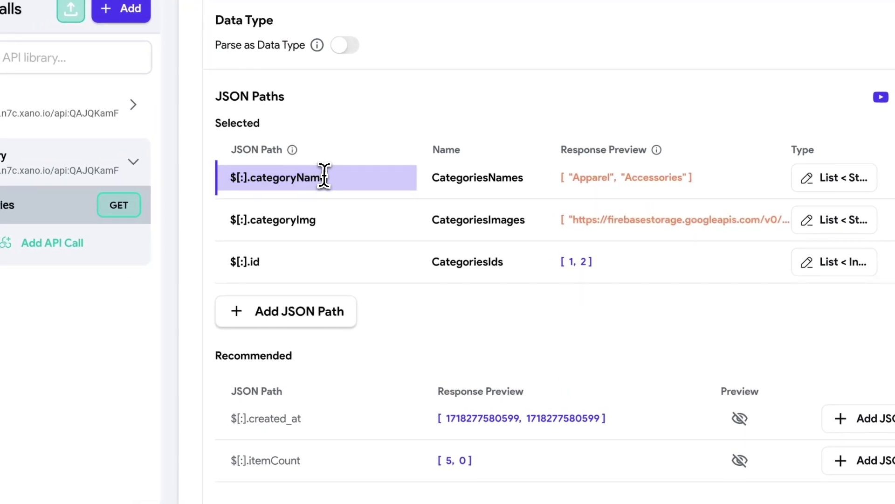
click(251, 227)
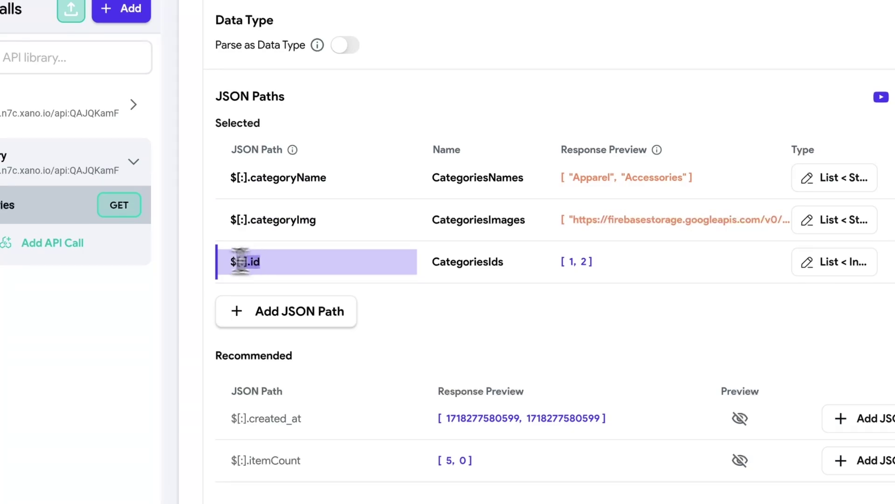
scroll(523, 299, down, 1)
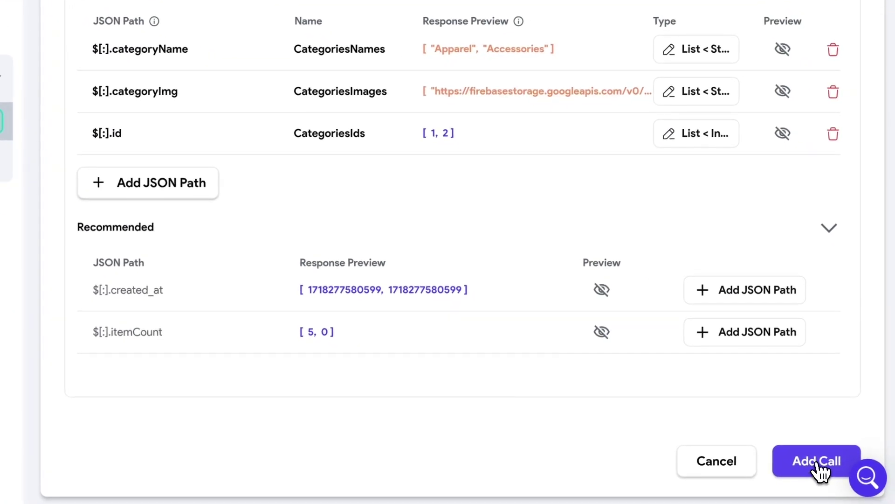
click(818, 464)
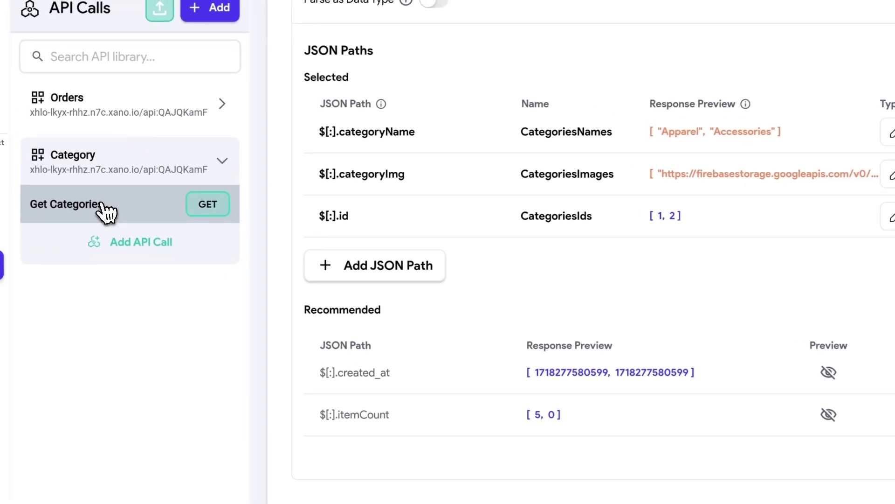
click(106, 205)
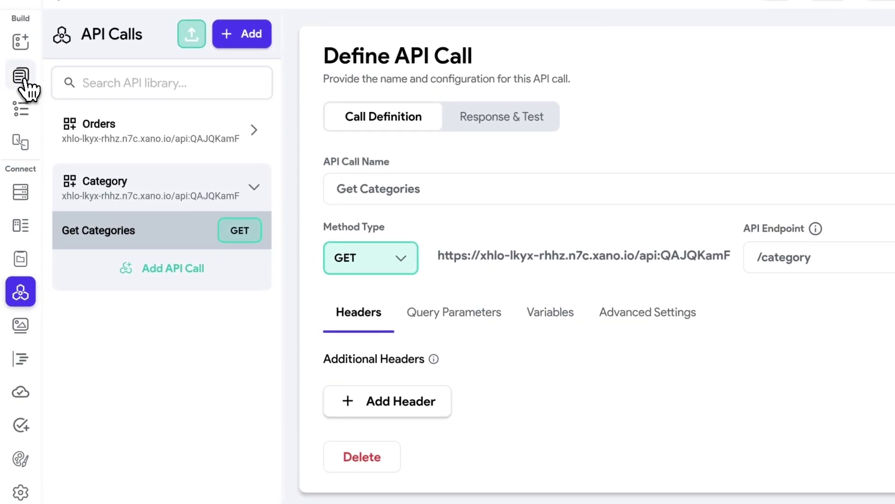
- Return to the ProductListPage layout and select the first item's column in the category row
click(24, 77)
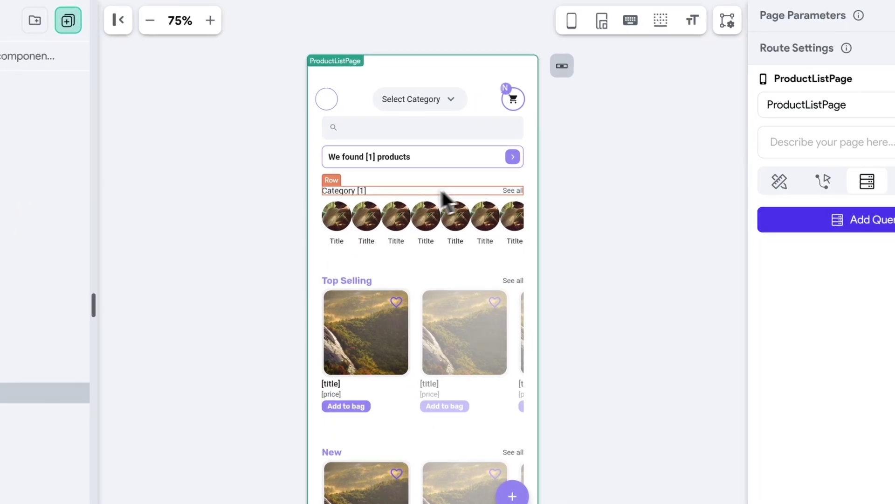
click(326, 210)
click(347, 249)
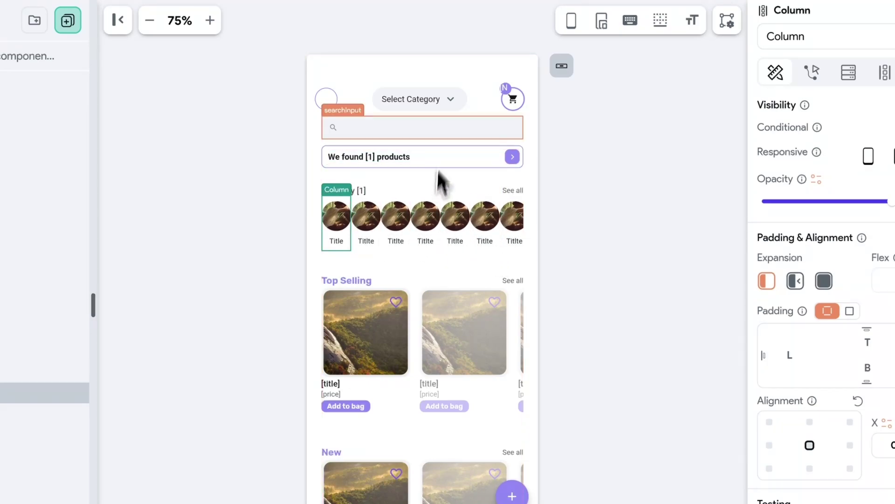
click(415, 102)
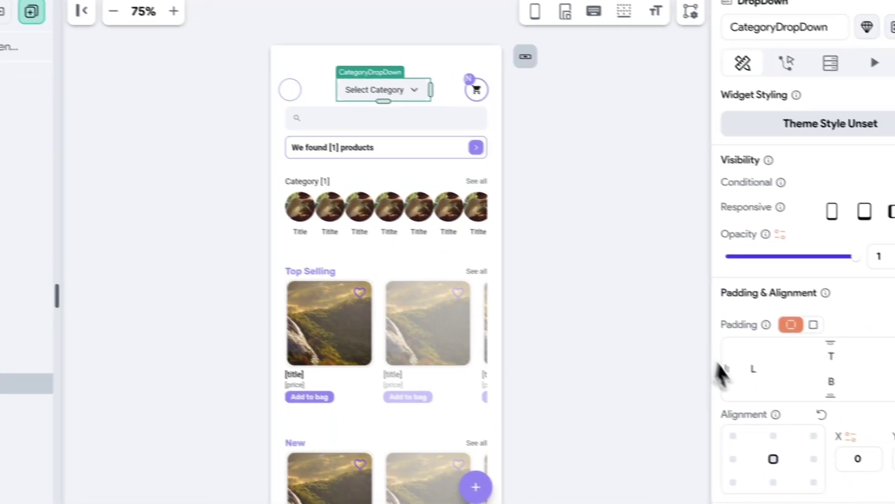
scroll(812, 398, down, 5)
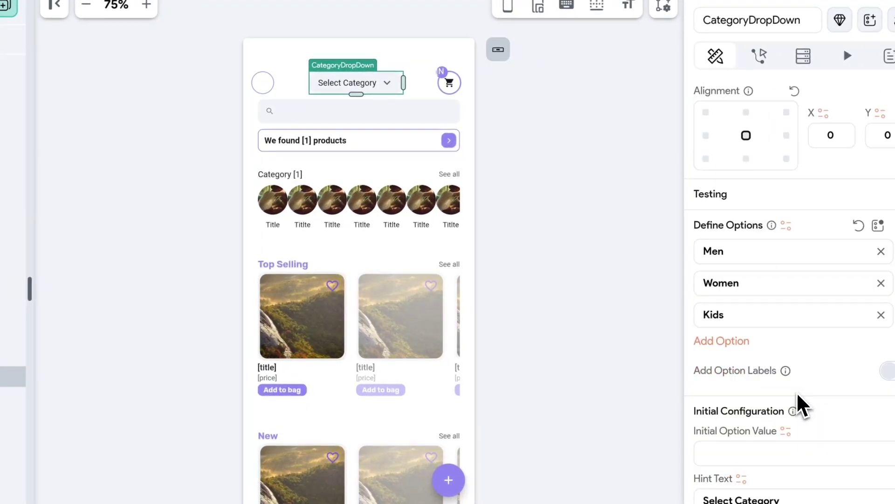
scroll(784, 375, up, 1)
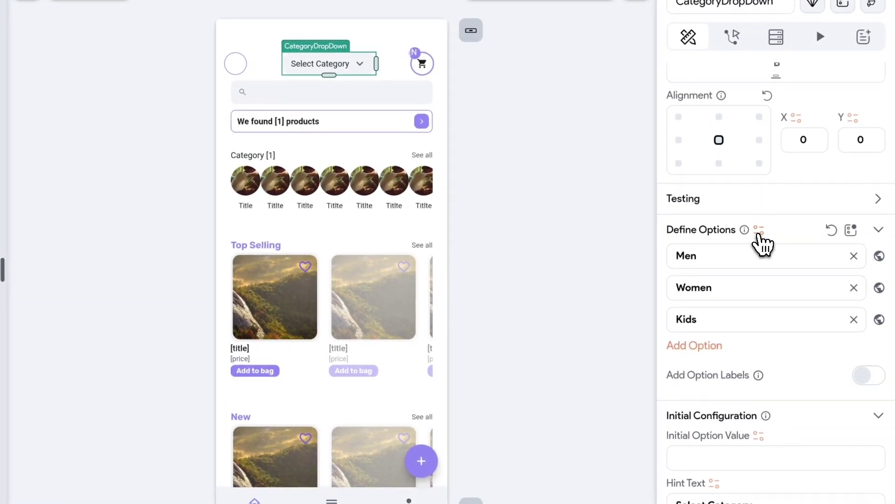
click(758, 231)
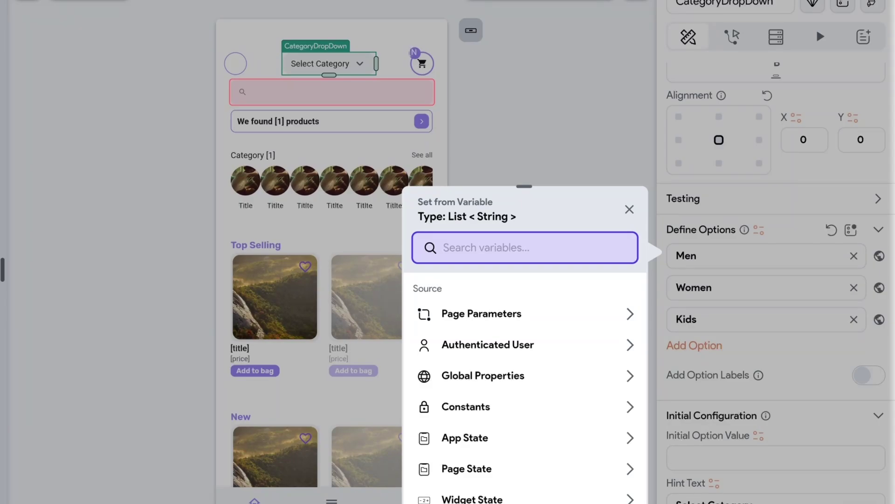
click(629, 209)
- Add a backend query to ProductListPage of type API Call, using the Category group and the Get Categories endpoint
click(551, 179)
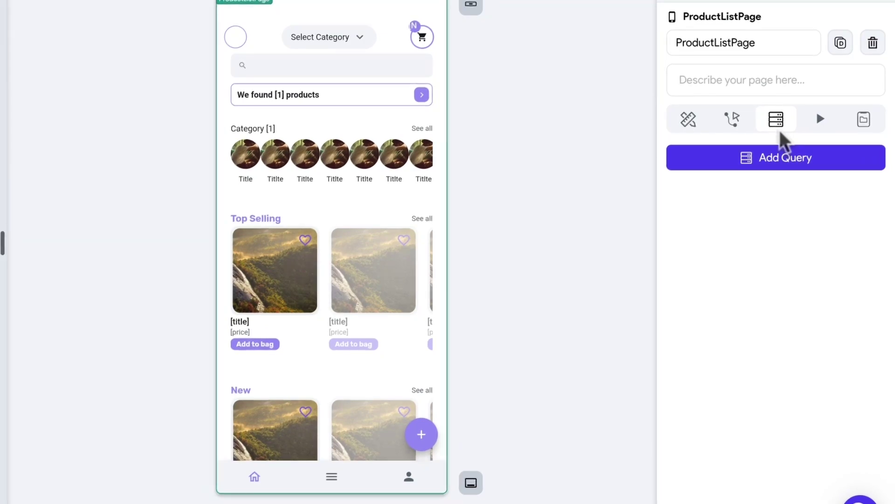
click(786, 167)
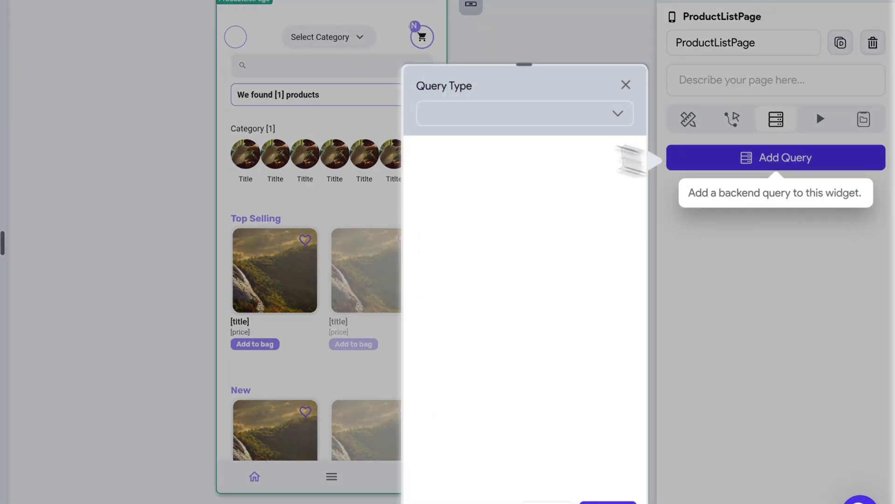
click(484, 114)
click(465, 216)
click(471, 181)
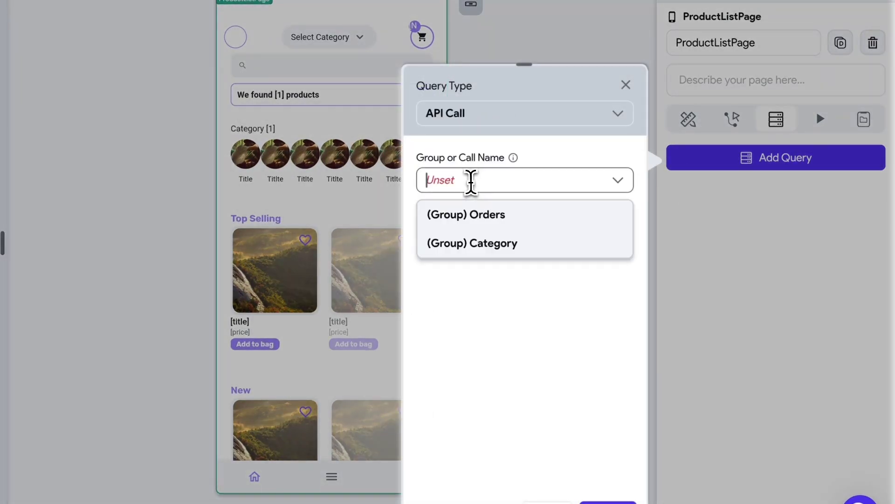
click(491, 252)
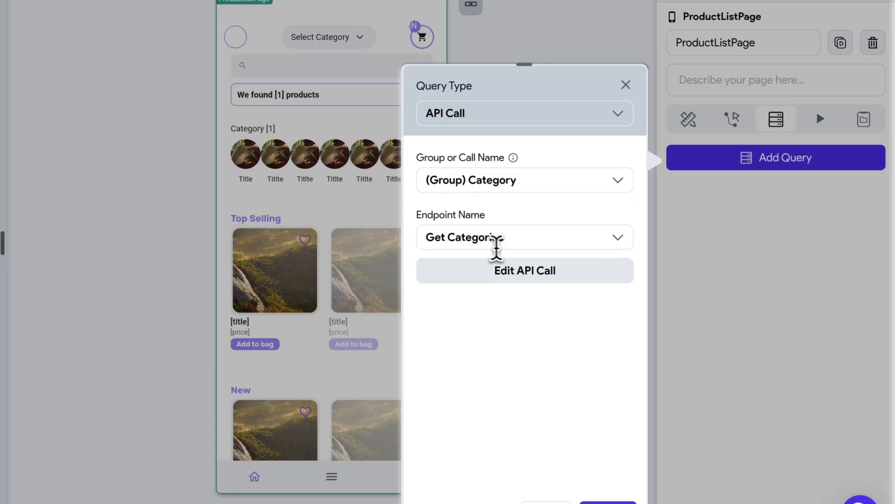
click(470, 237)
click(465, 275)
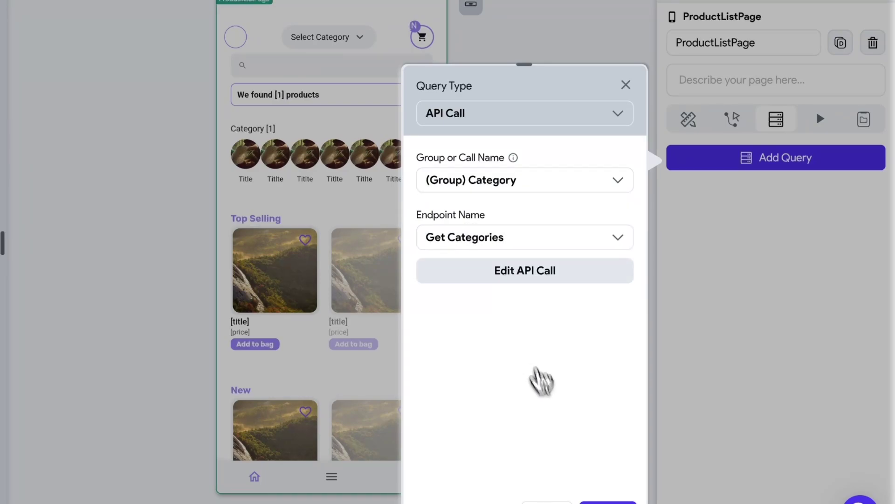
scroll(574, 433, down, 1)
click(624, 491)
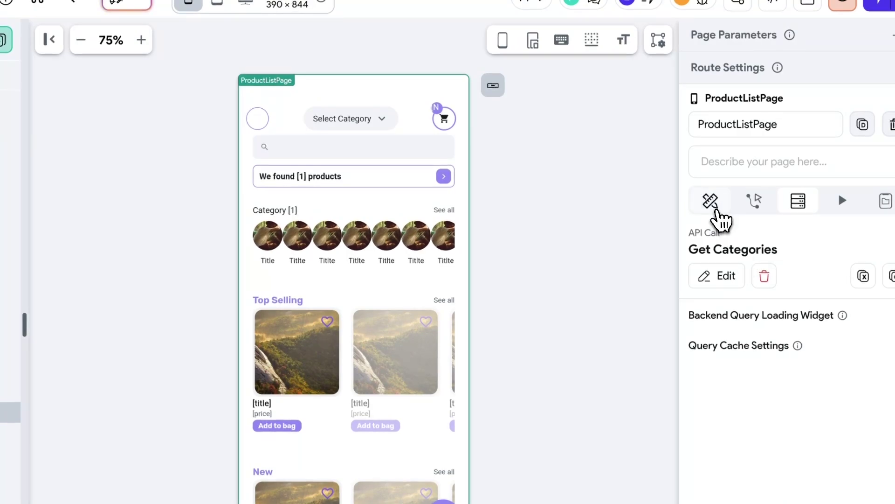
- Select the CategoryDropDown and use Get Categories Response as the variable source for its defined options
click(710, 200)
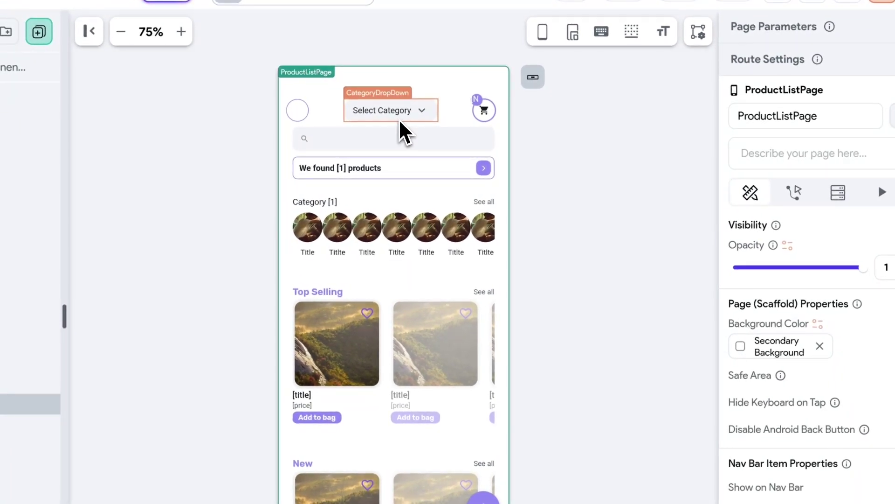
click(399, 118)
scroll(776, 356, down, 8)
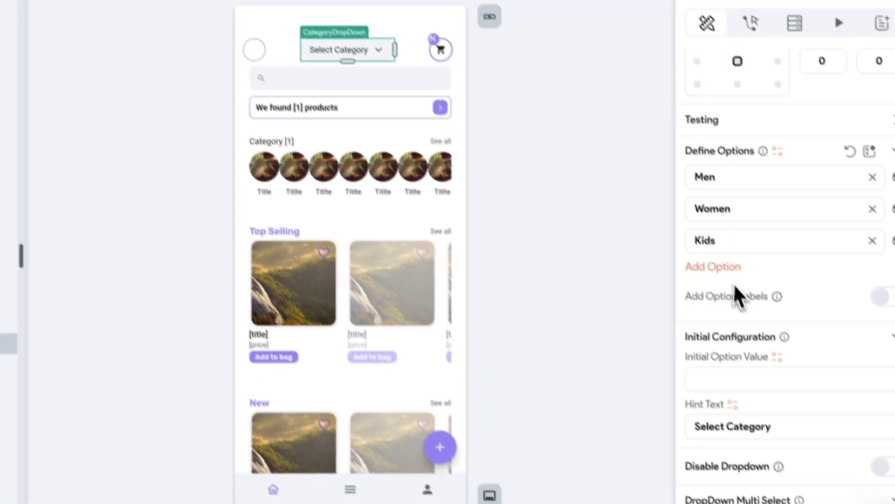
scroll(788, 287, up, 2)
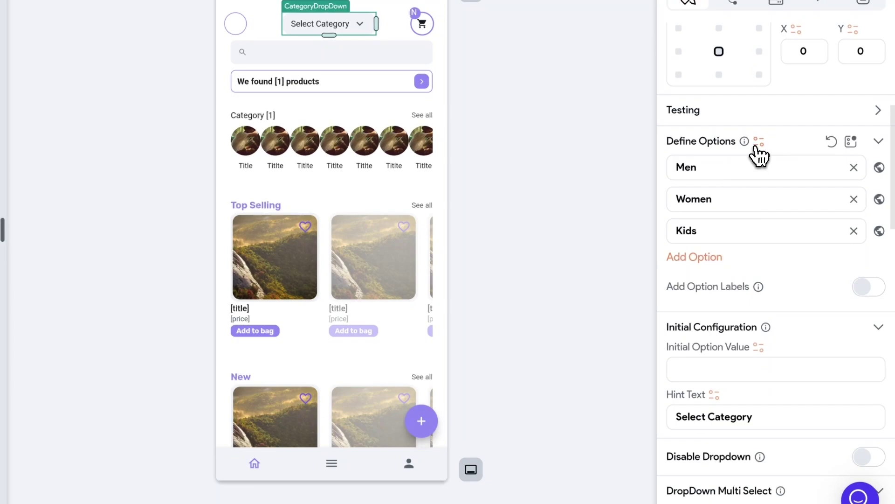
click(758, 143)
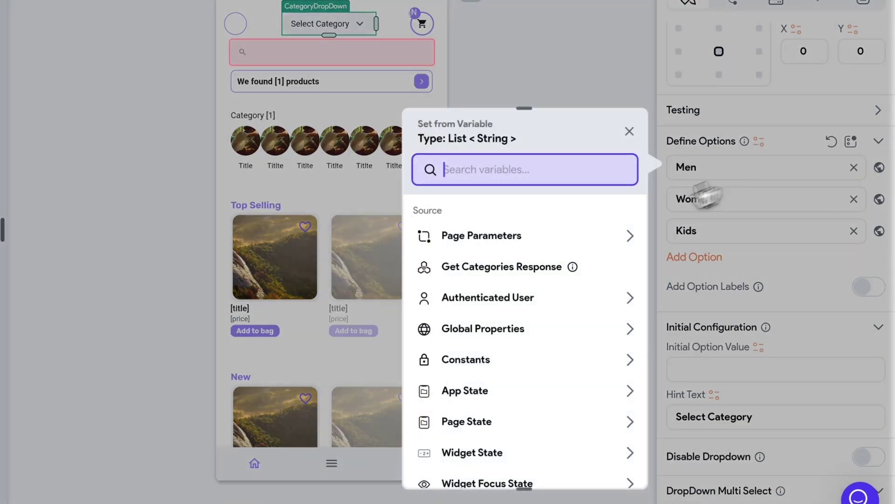
click(485, 276)
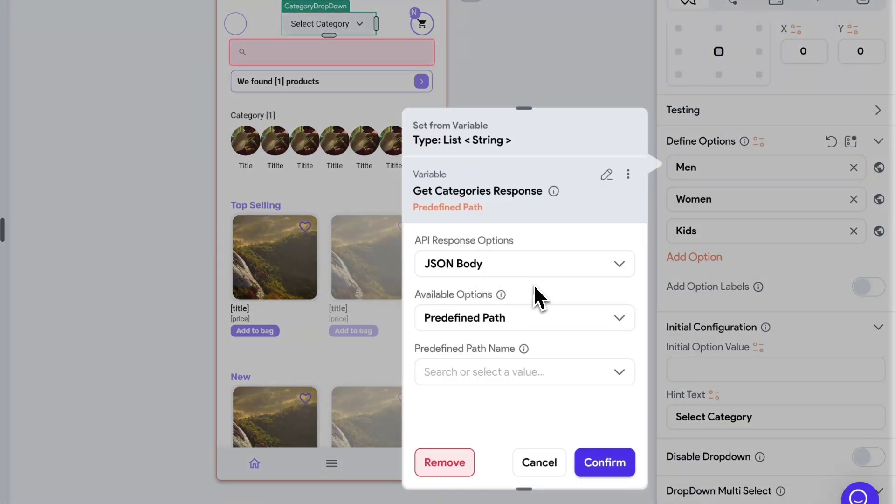
- Set the dropdown's option source to the JSON Body's CategoriesNames predefined path with no further changes, and confirm it
click(456, 265)
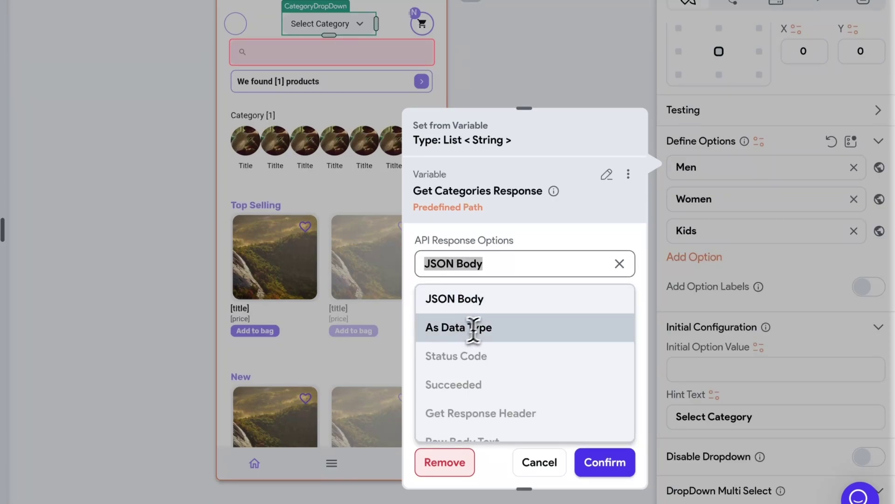
click(536, 230)
click(461, 322)
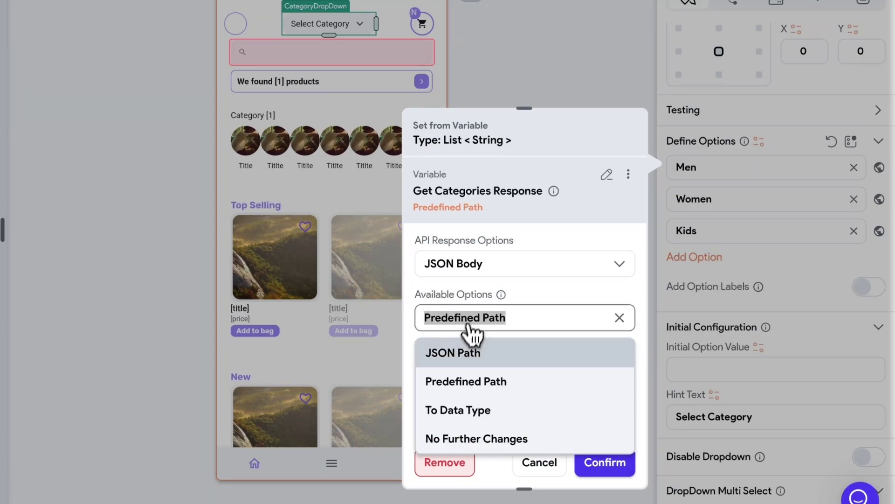
click(462, 388)
click(466, 371)
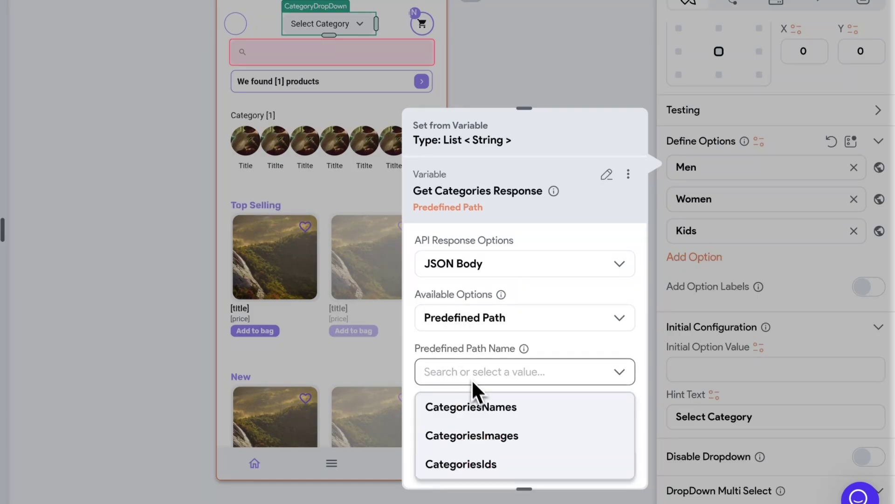
click(470, 410)
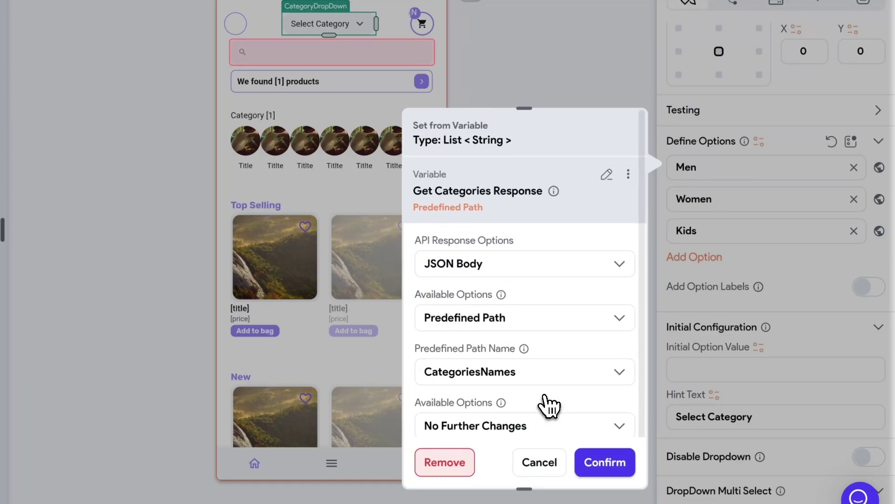
click(607, 462)
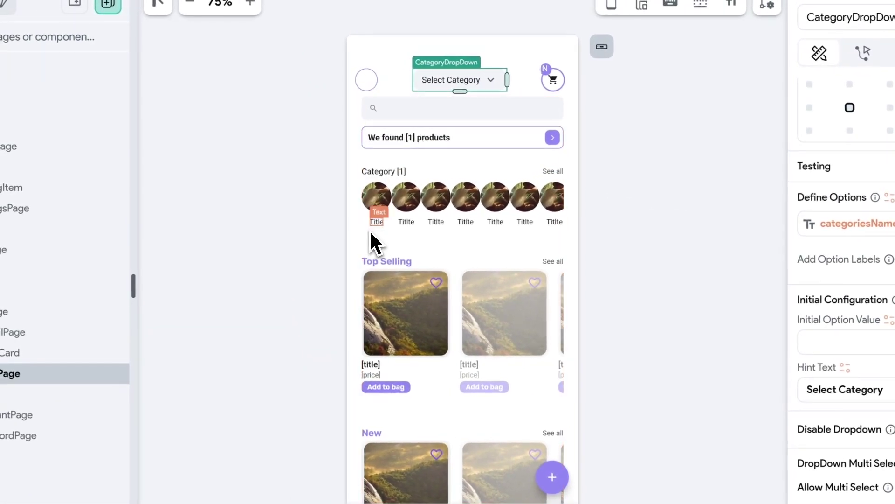
- Delete the duplicate item columns from the category row, keeping only the first image-and-title column
click(382, 229)
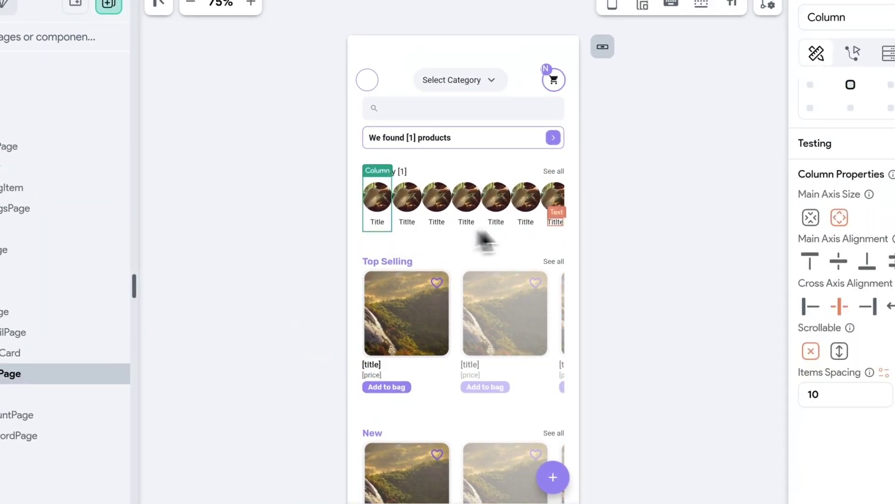
click(549, 228)
key(Delete)
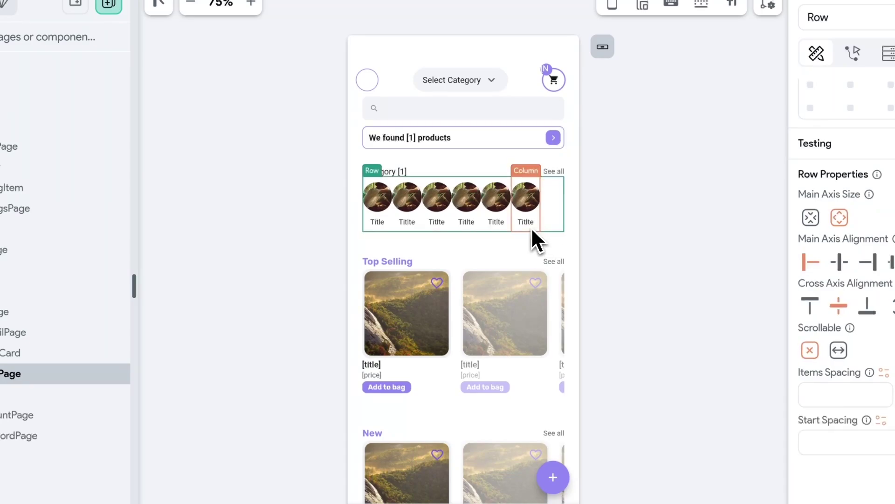
click(536, 229)
key(Delete)
click(505, 228)
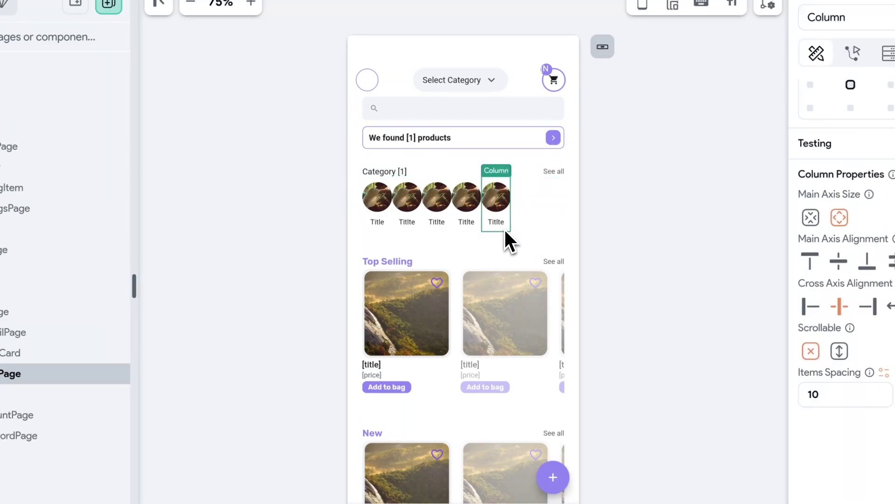
key(Delete)
click(482, 228)
key(Delete)
click(447, 225)
key(Delete)
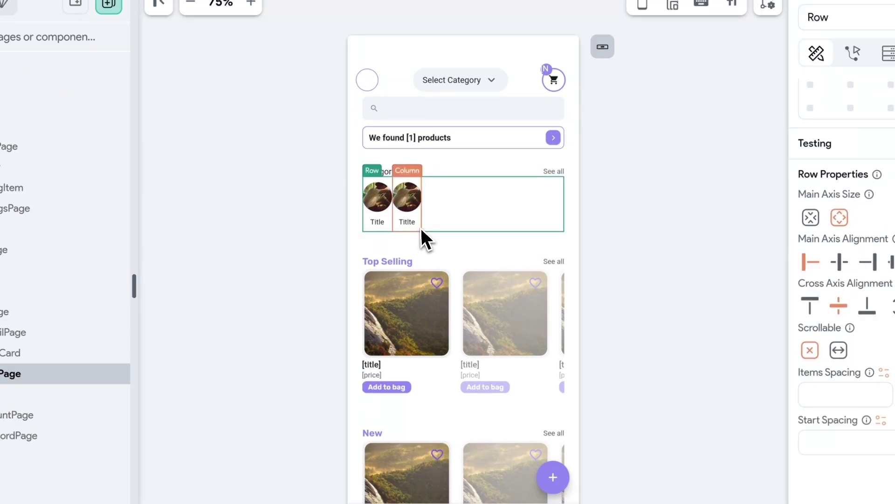
click(418, 227)
key(Delete)
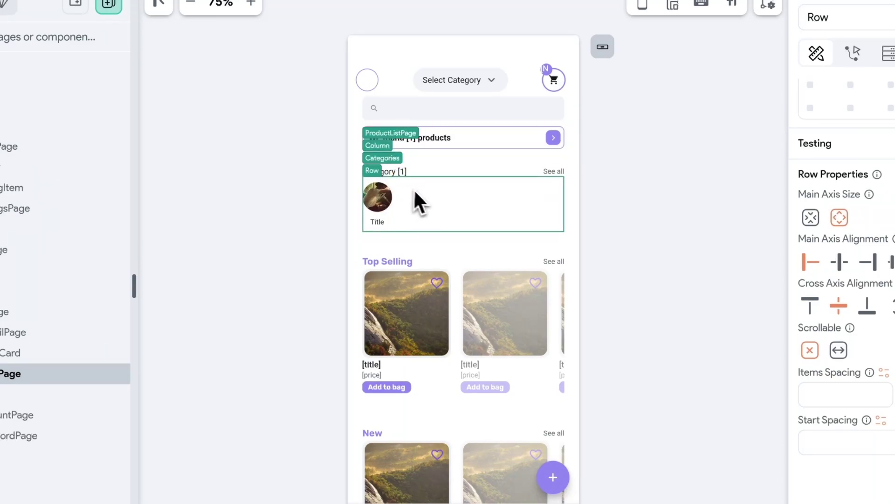
- Replace the category Row widget with a ListView
right_click(379, 183)
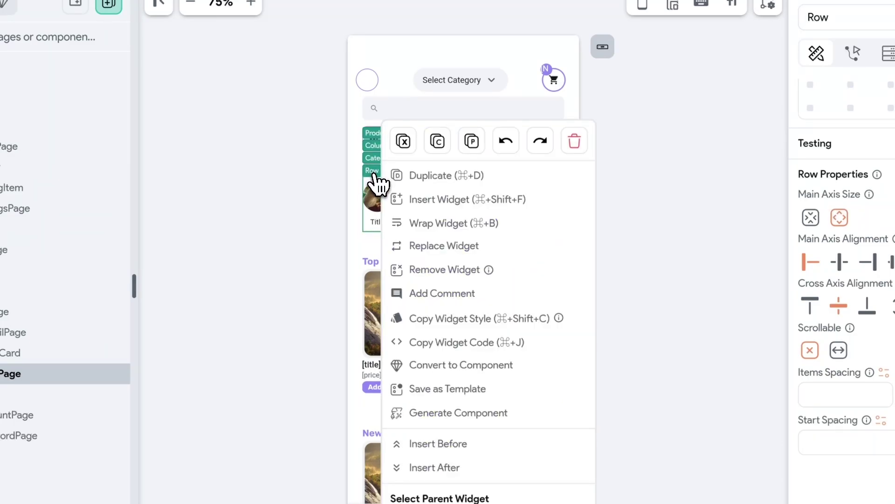
click(438, 246)
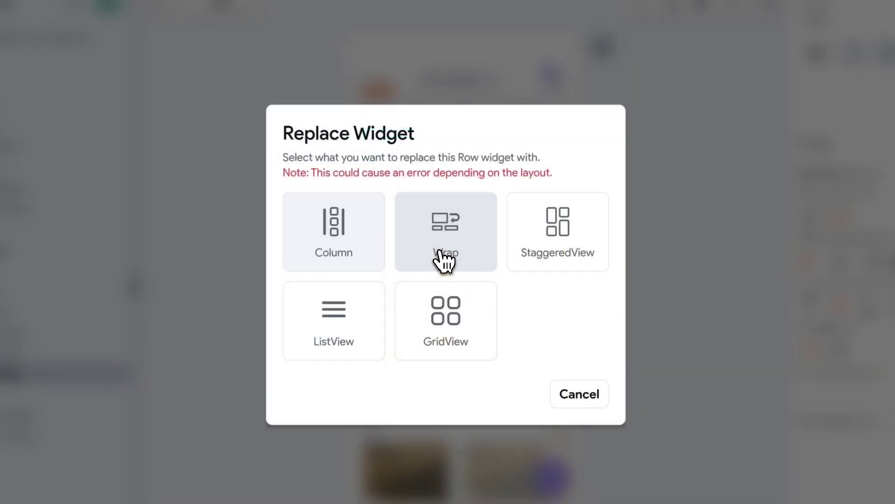
click(342, 335)
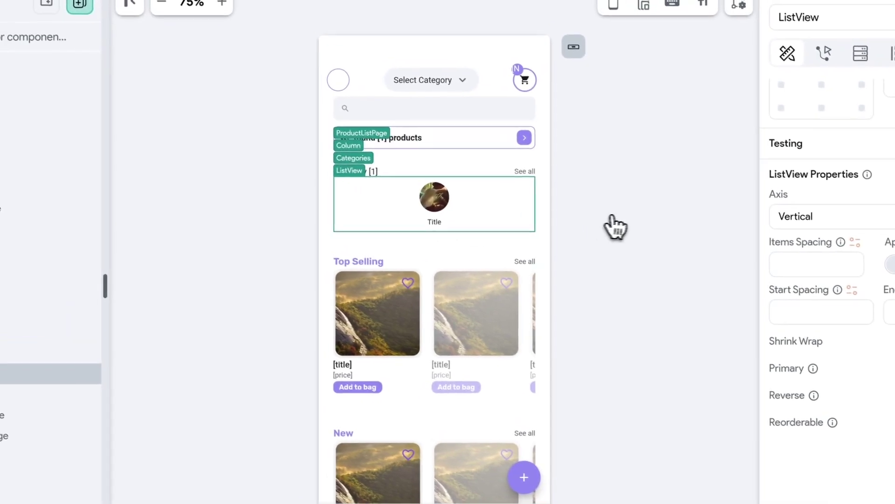
- Wrap the category ListView in a Container and set the container's height to 100 px
right_click(352, 183)
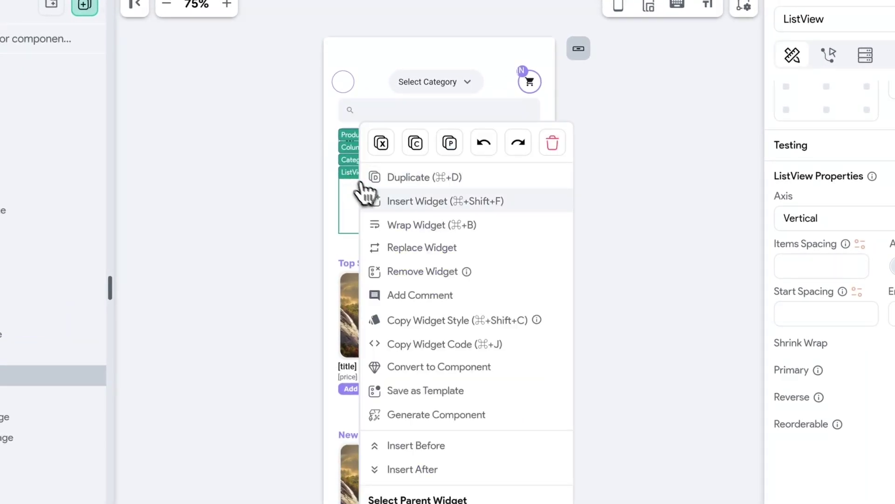
click(420, 225)
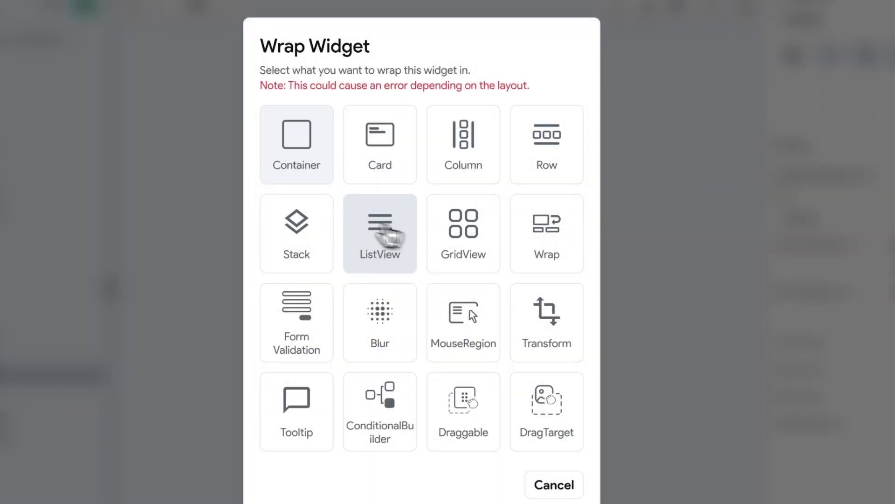
click(297, 150)
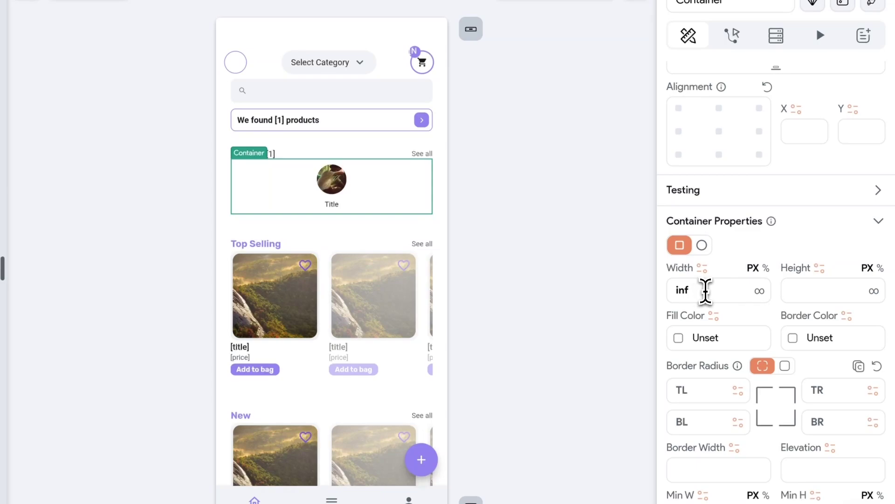
click(818, 290)
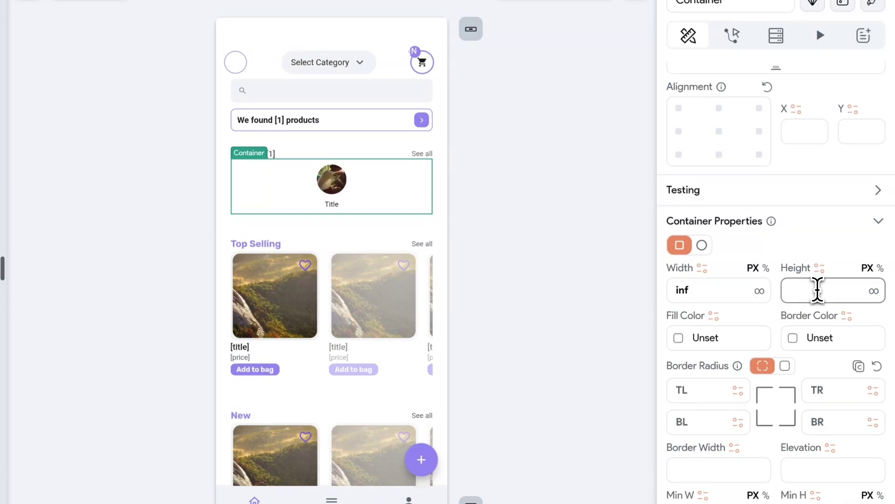
text(100)
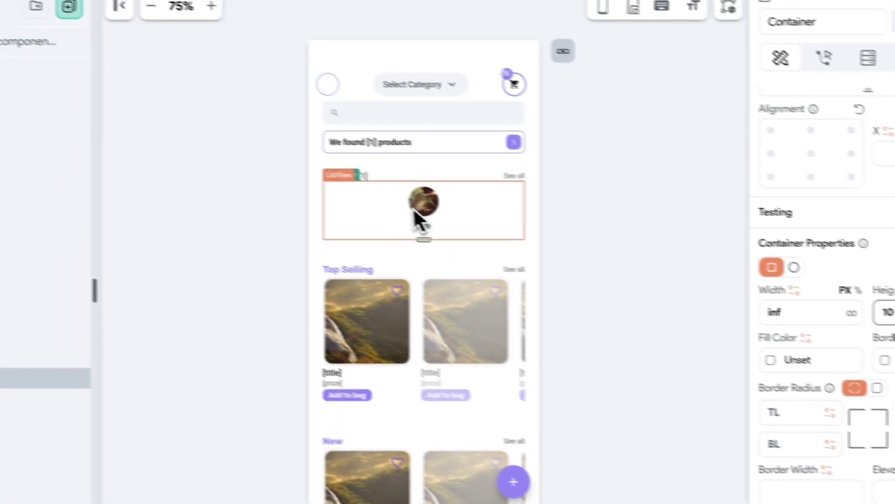
- Set the category ListView's axis to Horizontal with items spacing of 10, applied to start and end
click(327, 198)
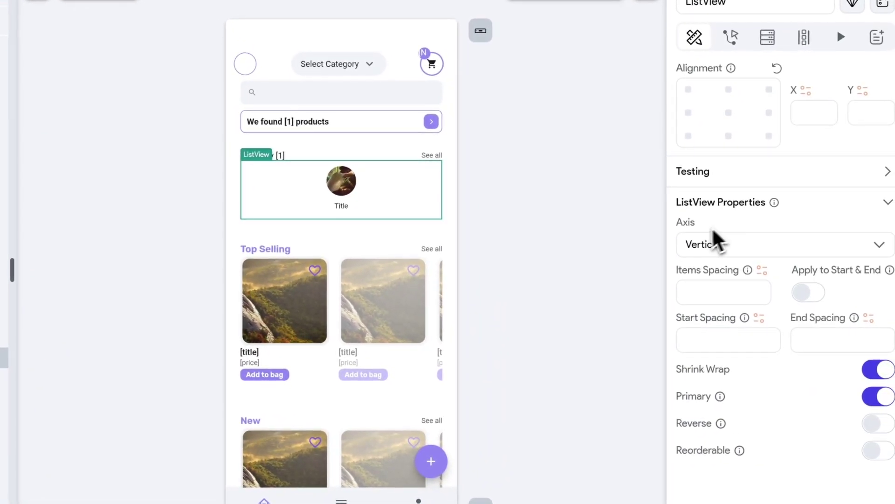
click(718, 243)
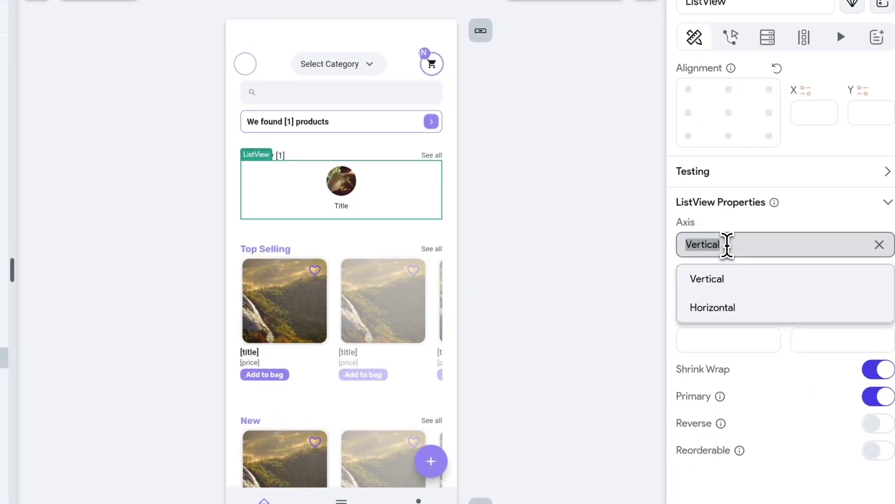
click(713, 307)
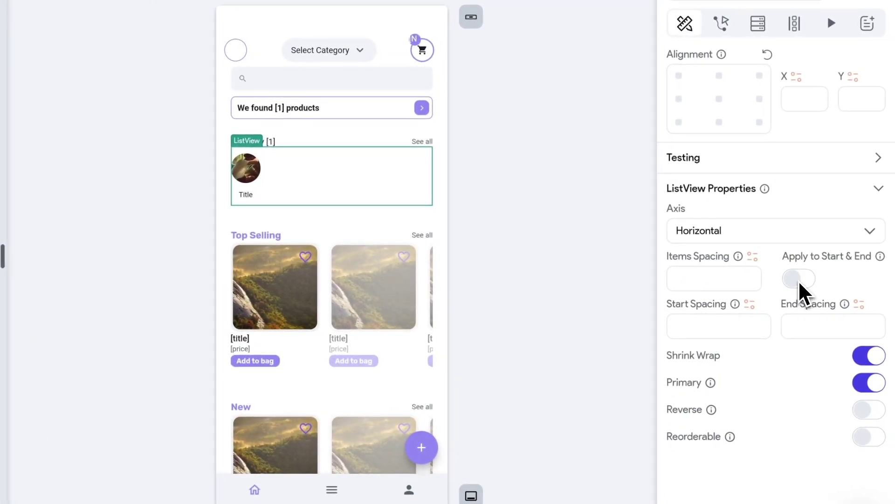
click(701, 275)
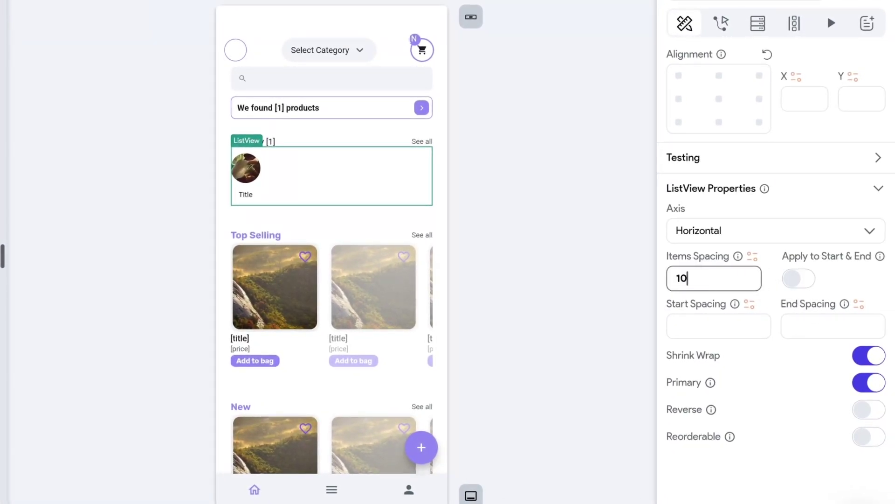
click(798, 279)
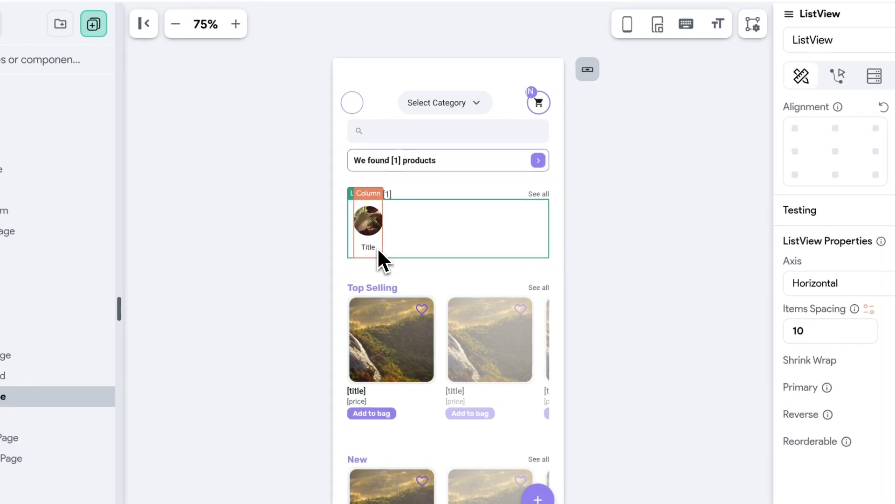
- Set up dynamic children generation on the category ListView with the variable name categories
click(377, 247)
click(434, 238)
click(425, 234)
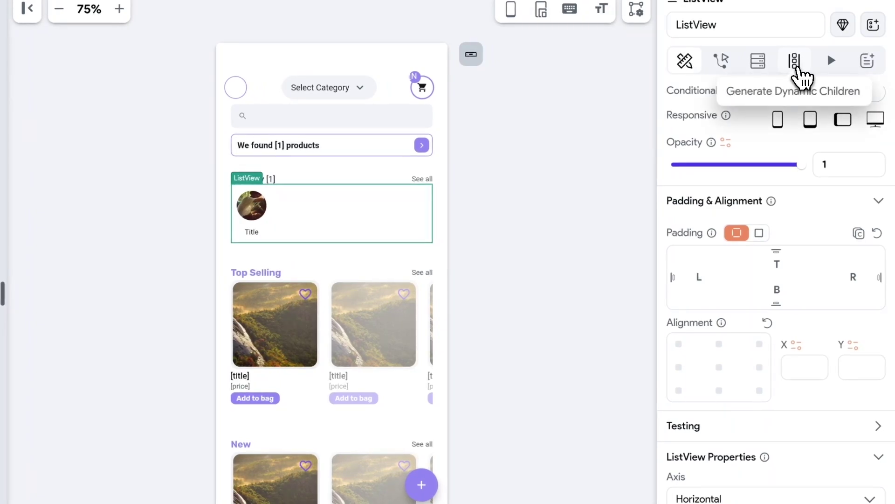
click(798, 65)
click(709, 116)
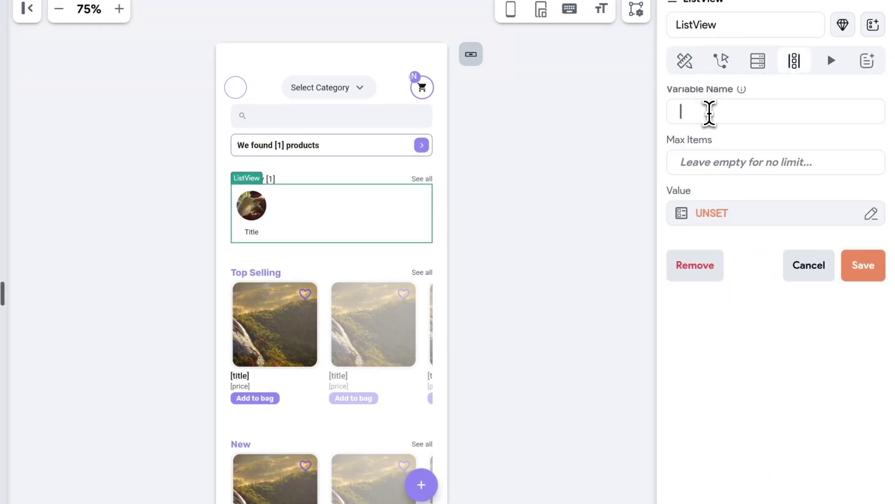
text(catego)
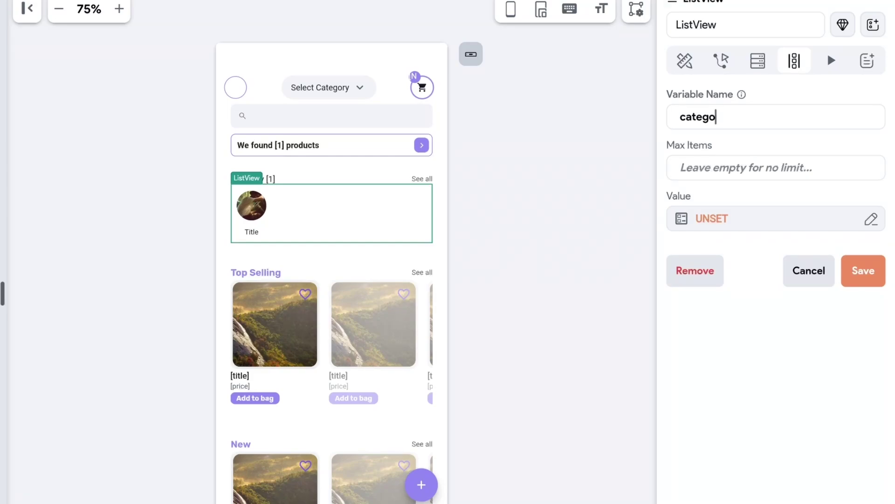
text(ries)
- Set the dynamic children's value to Get Categories Response, JSON Body, with JSON path $, and save it
click(726, 219)
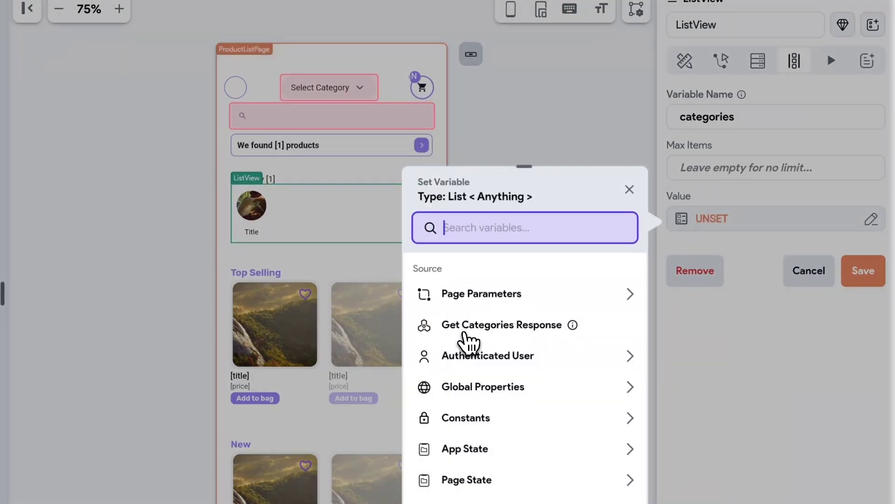
click(500, 332)
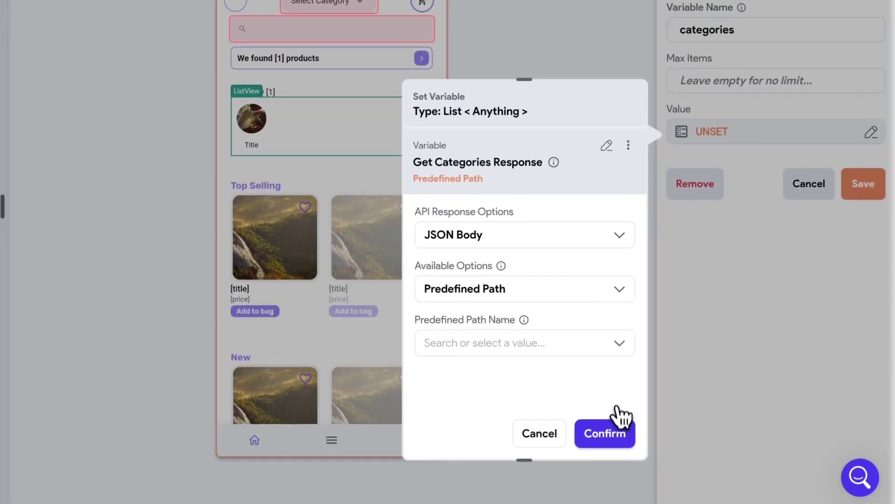
click(498, 289)
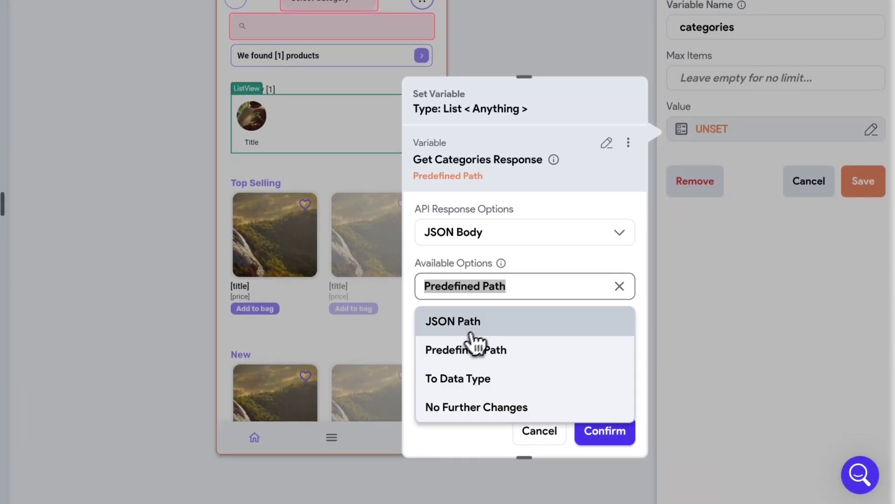
click(450, 328)
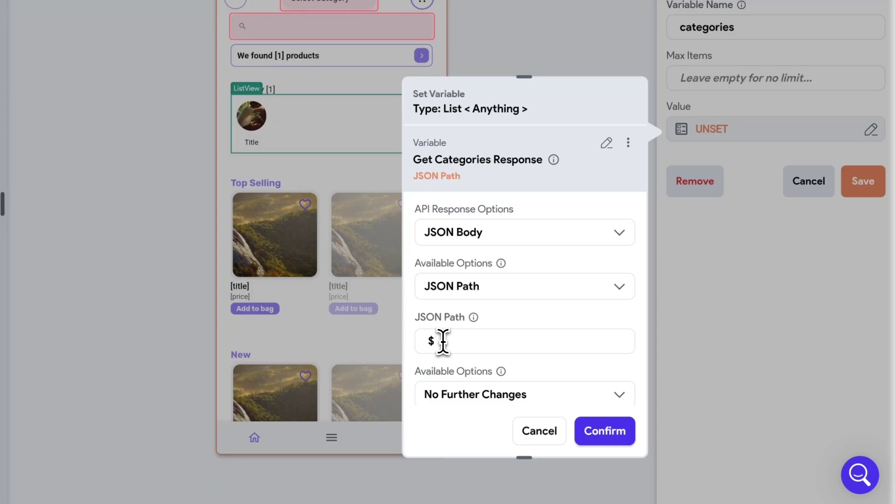
click(459, 342)
click(611, 437)
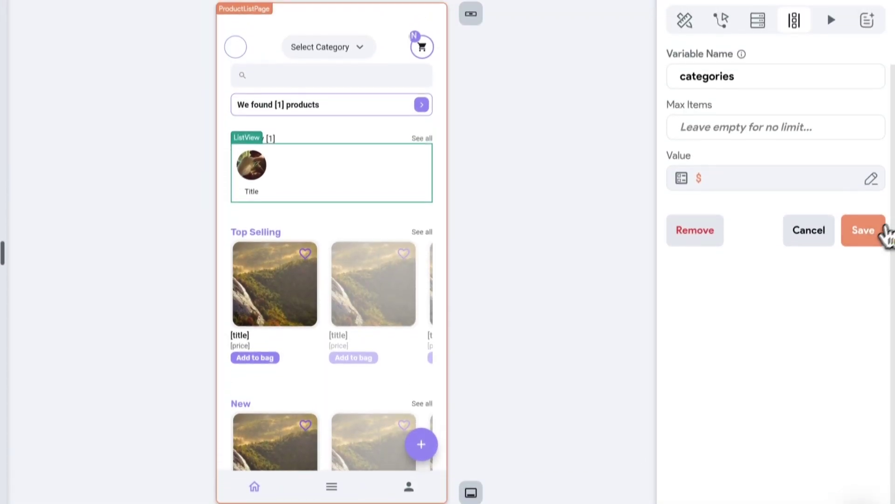
click(863, 184)
click(430, 318)
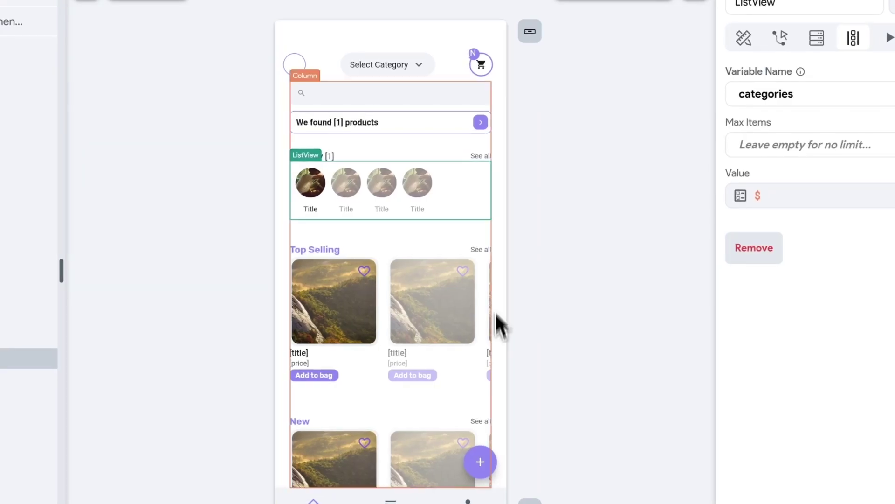
- Bind the category CircleImage's path to the categories Item variable with JSON Path $.categoryImg and confirm it
click(317, 186)
scroll(788, 224, down, 6)
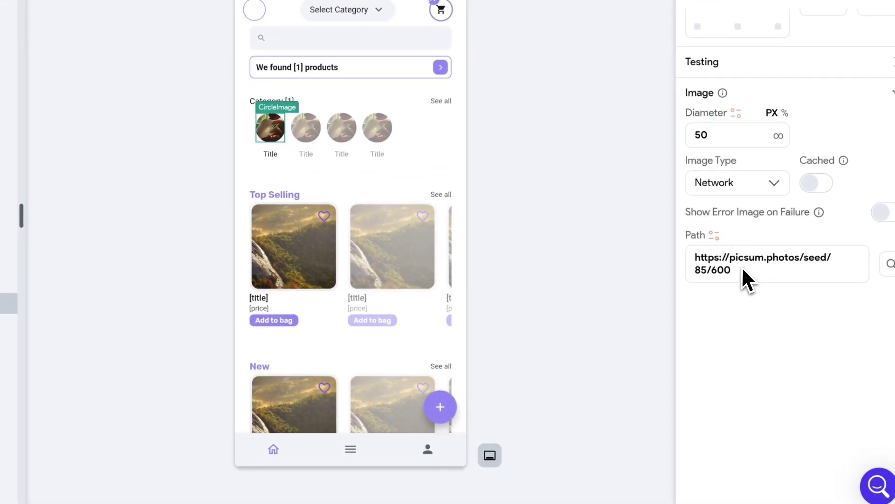
click(714, 235)
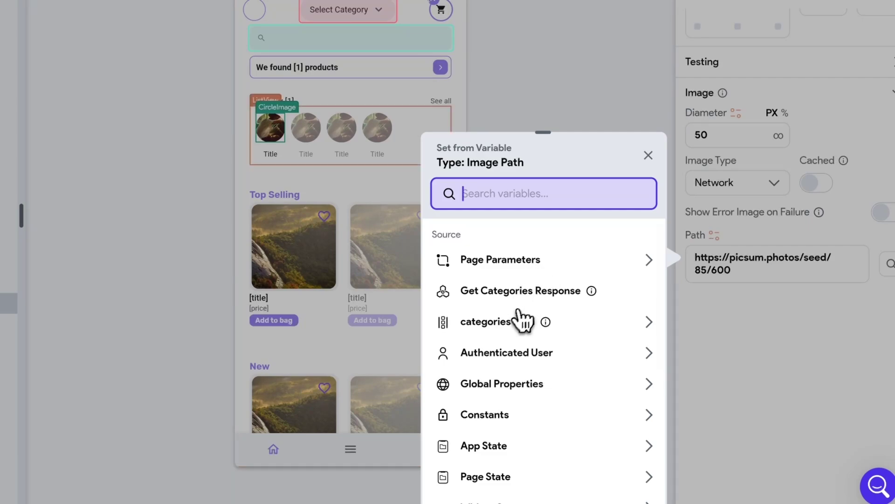
click(491, 329)
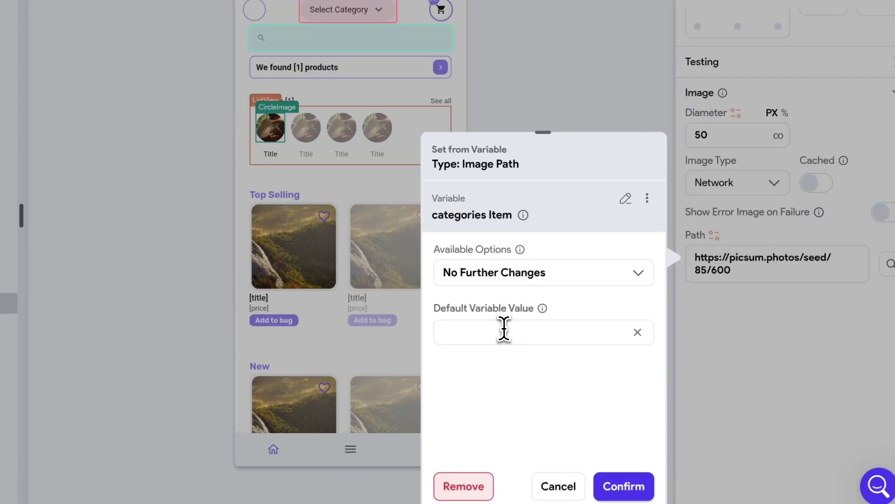
click(486, 279)
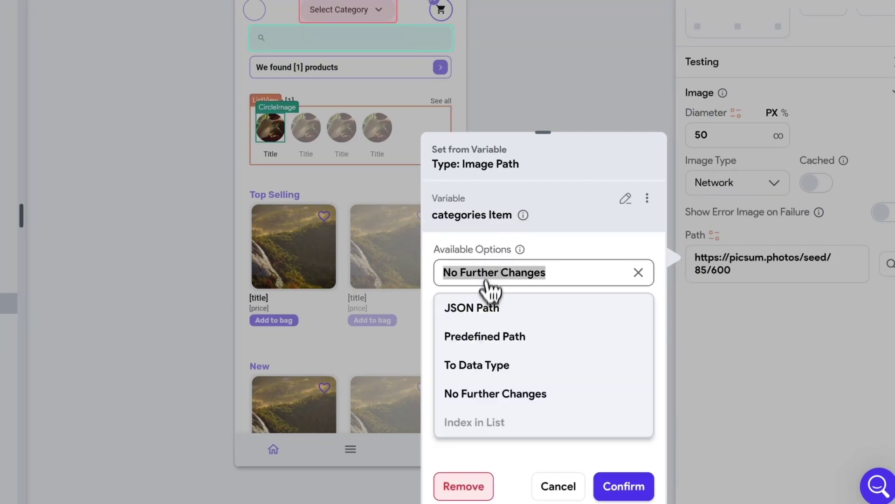
click(481, 315)
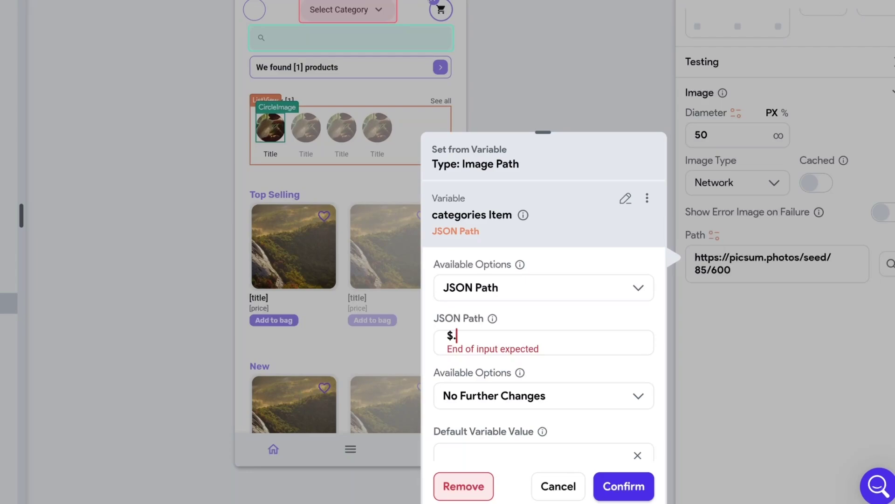
text(categoryImg)
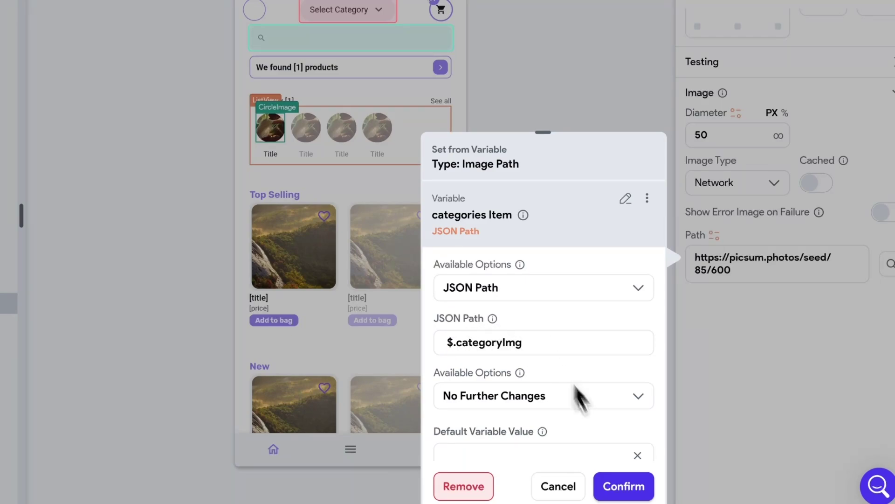
click(625, 487)
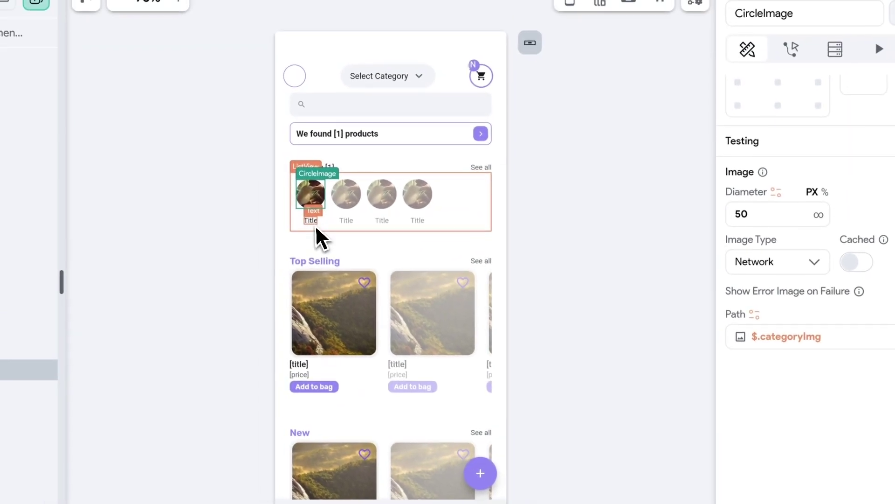
- Bind the category Title text to the categories Item variable with JSON Path $.categoryName and confirm it
click(271, 154)
scroll(801, 292, down, 3)
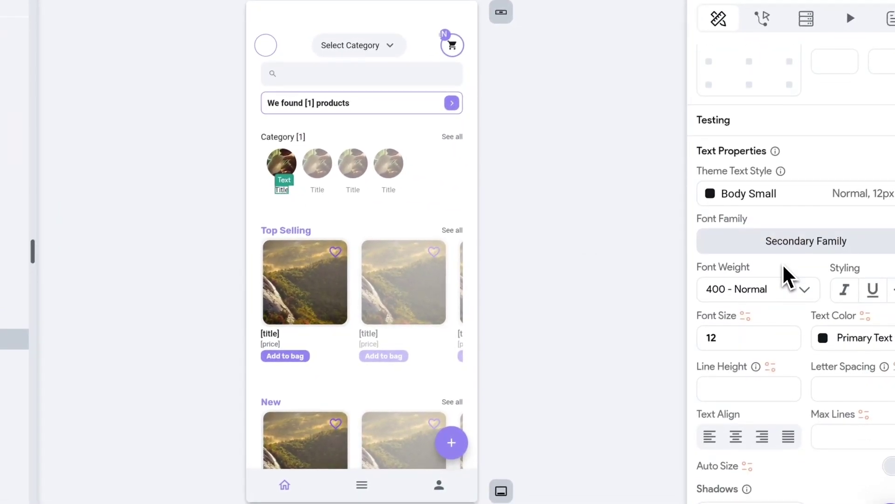
scroll(801, 291, up, 2)
scroll(788, 275, up, 5)
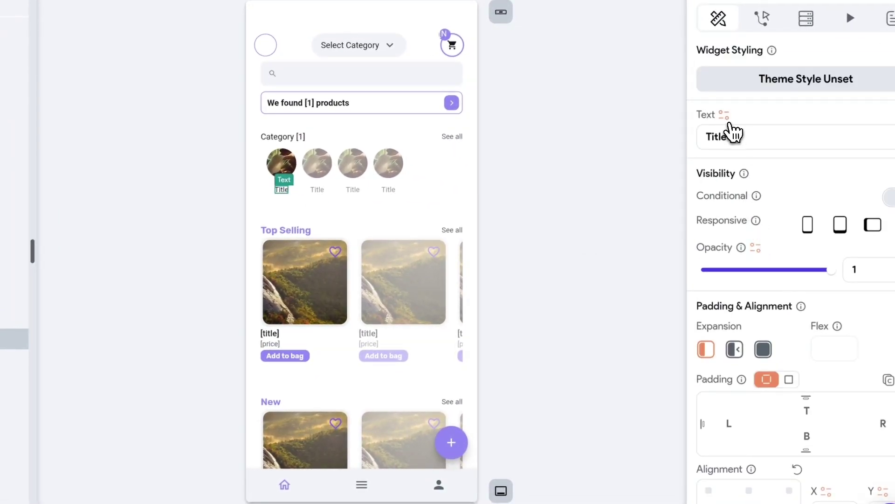
click(724, 114)
click(513, 273)
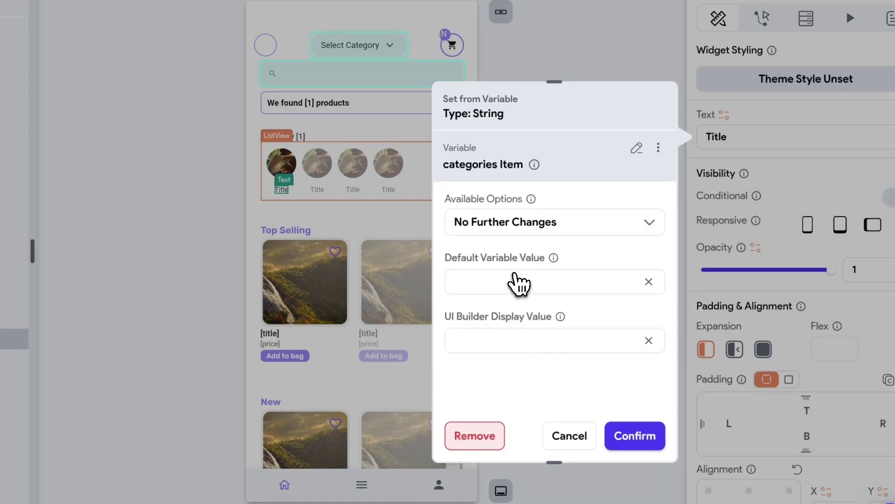
click(510, 223)
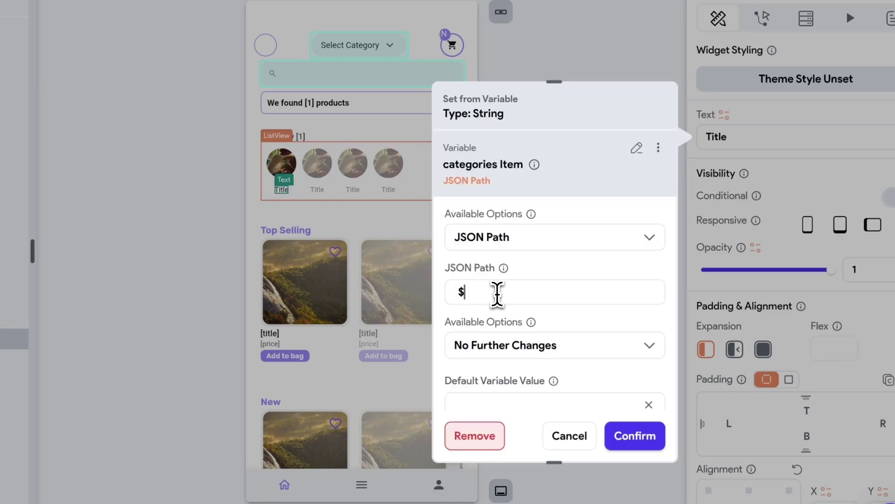
text(categoryName)
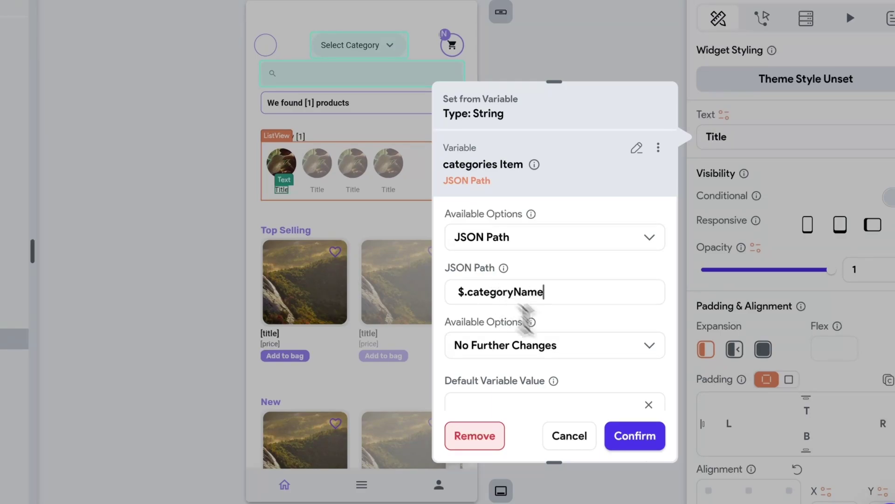
click(646, 441)
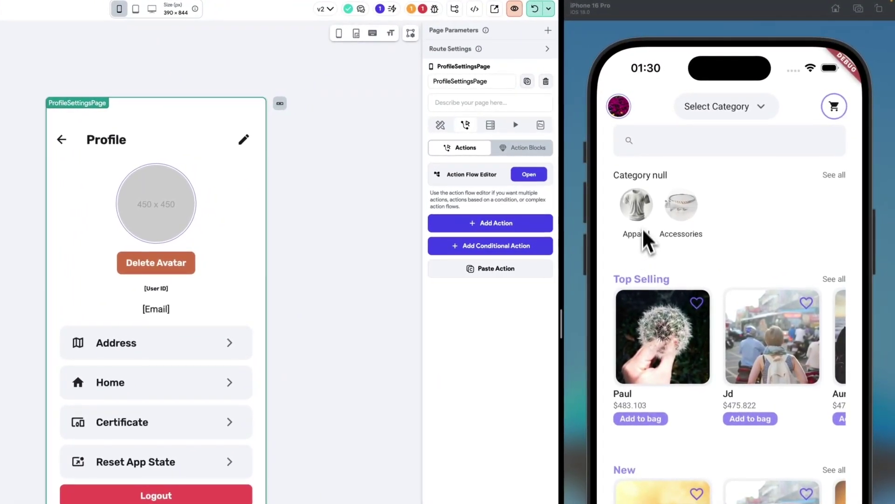
- Test the category dropdown in the running app on the iPhone 16 Pro simulator by choosing Apparel
click(762, 112)
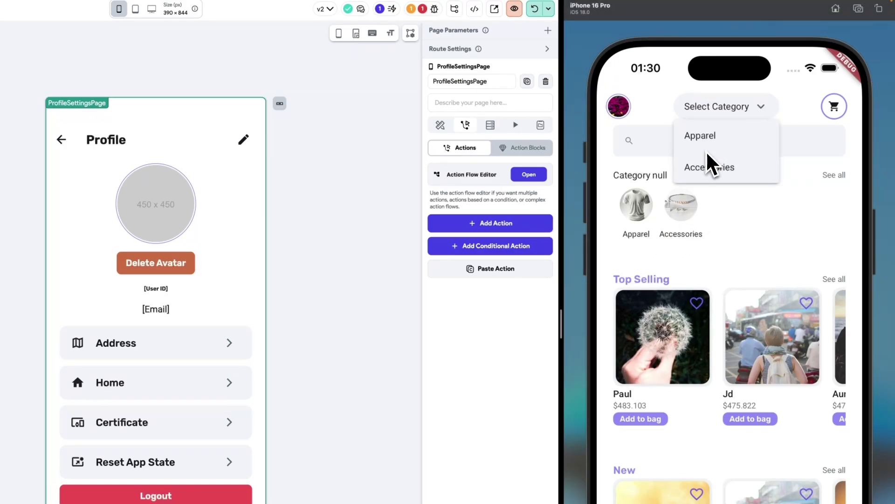
click(706, 142)
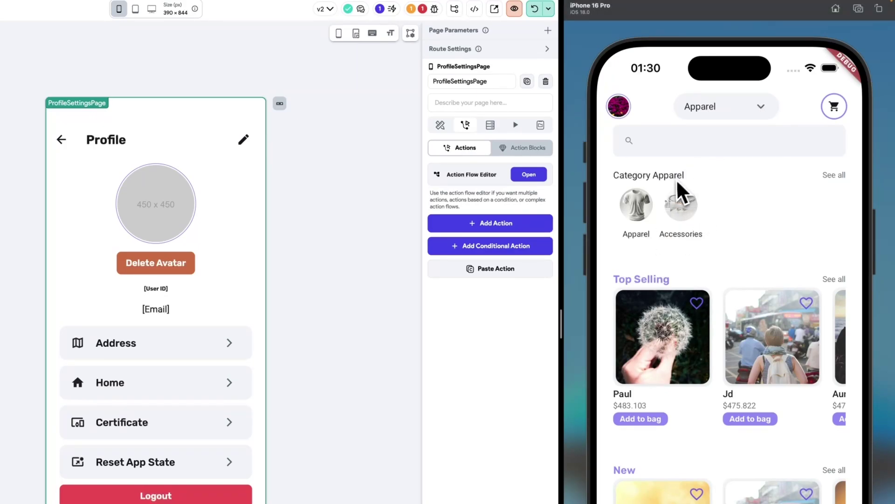